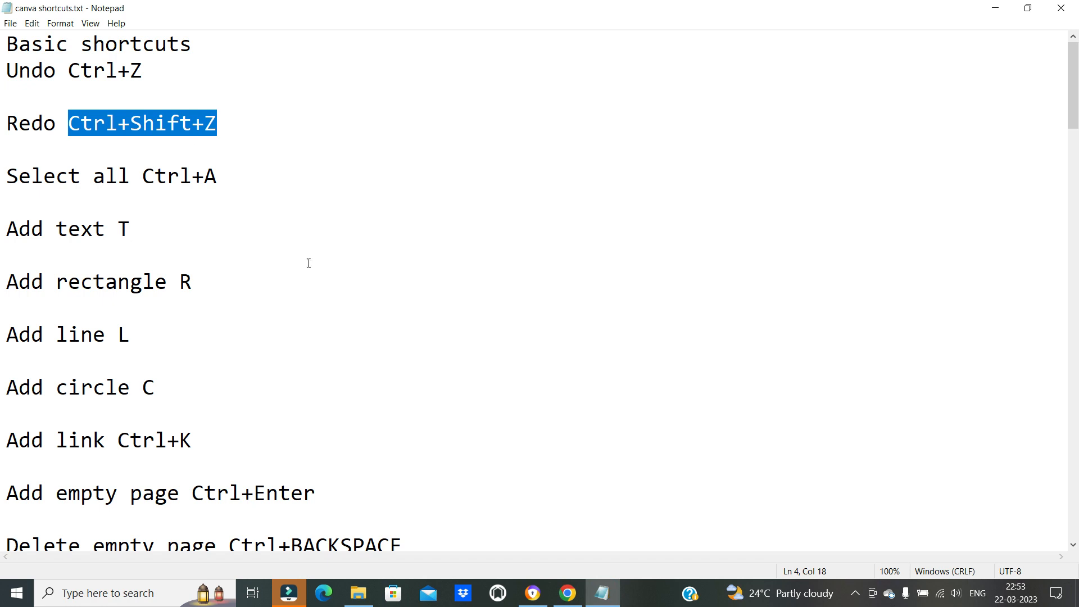
Switch to the Canva design and redo the undone edits to the heading texts
left_click(603, 592)
left_click(579, 337)
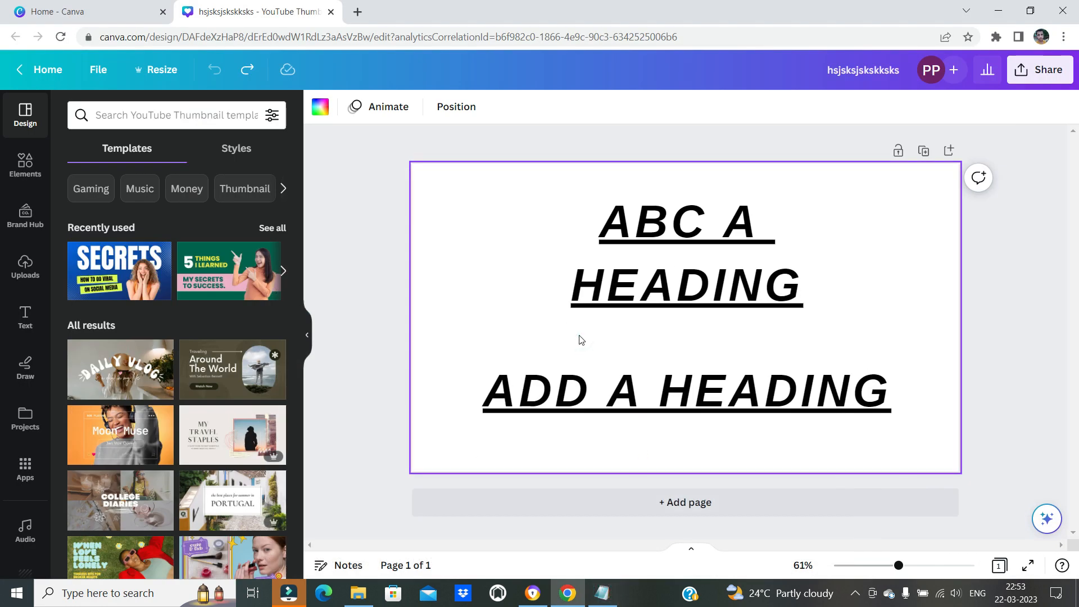
key("ctrl+y")
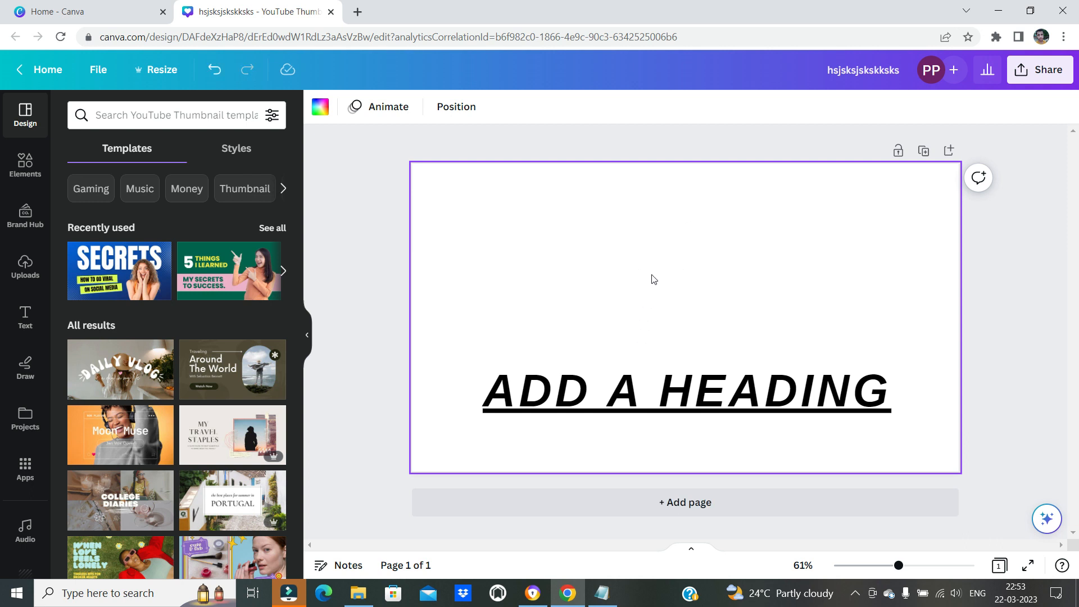
key("ctrl+shift+z")
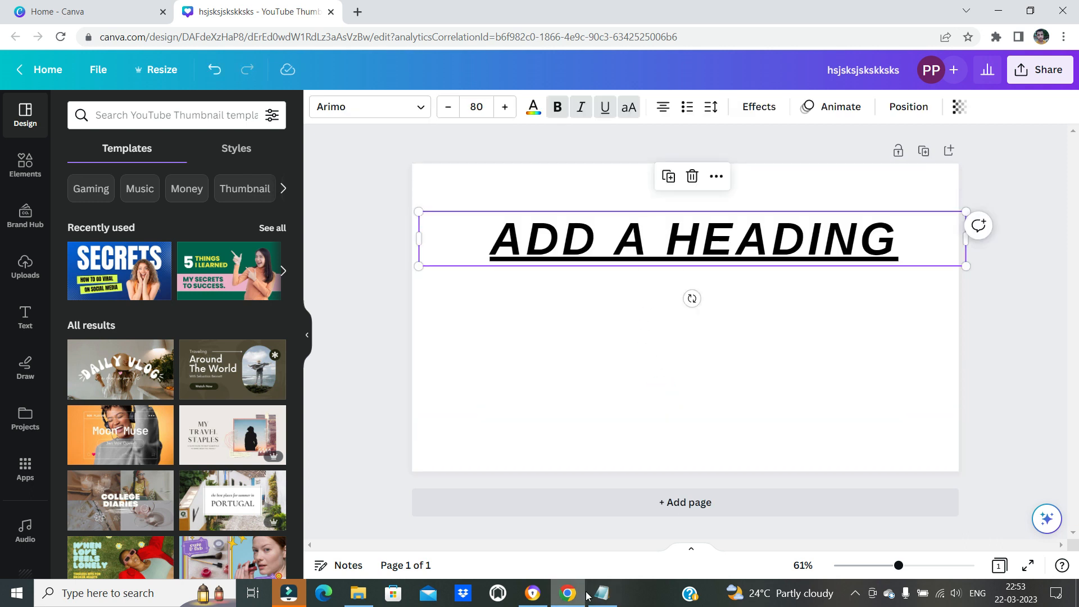
Highlight the Select all shortcut in the Notepad list, and select all of the heading's text in the Canva design
left_click(601, 593)
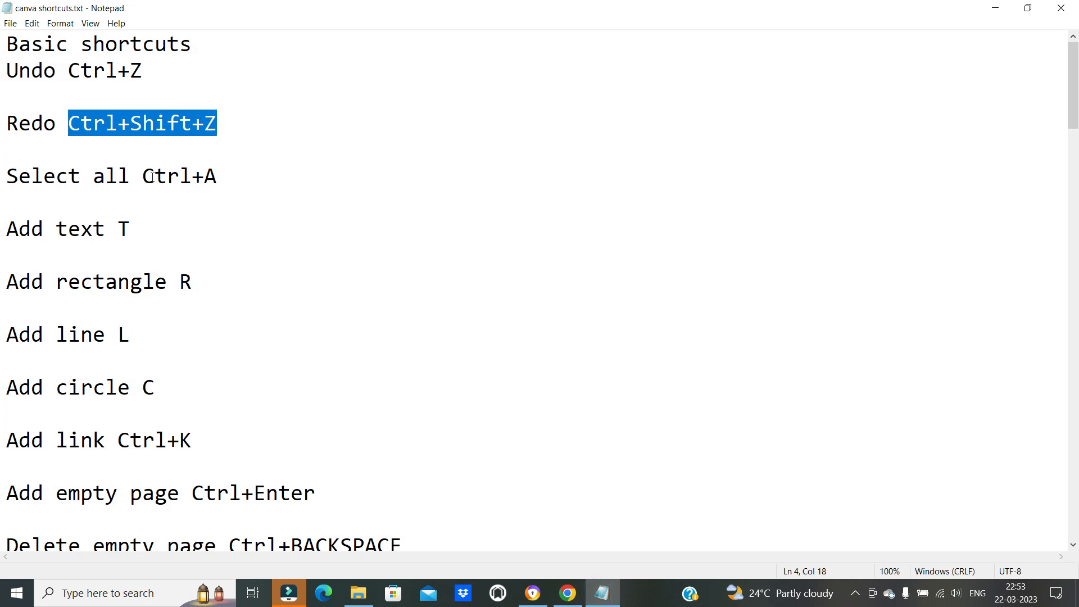
left_click_drag(152, 176, 260, 173)
left_click(568, 593)
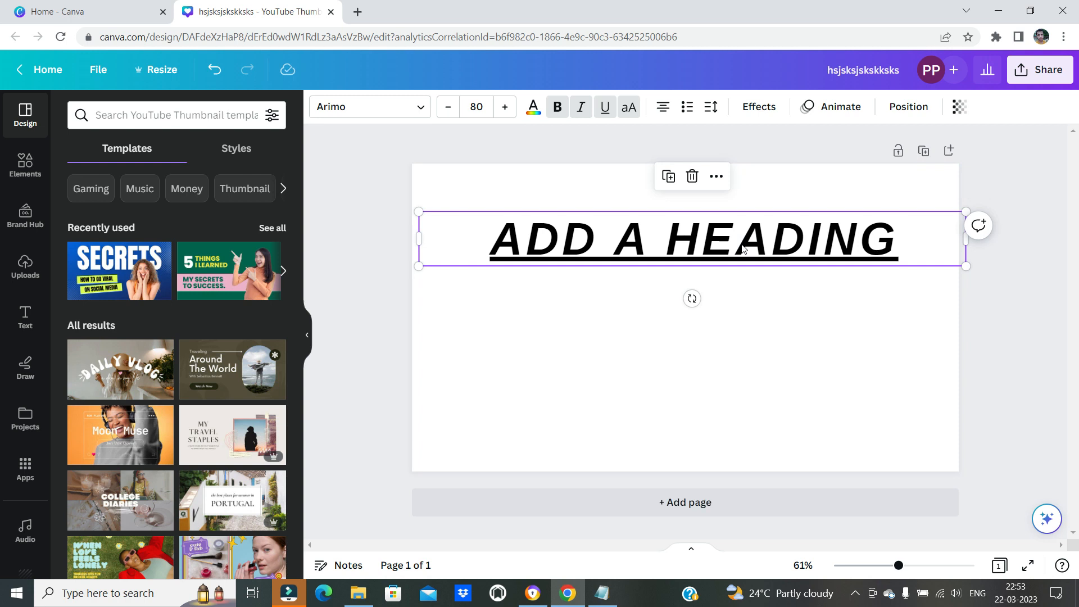
key("ctrl+a")
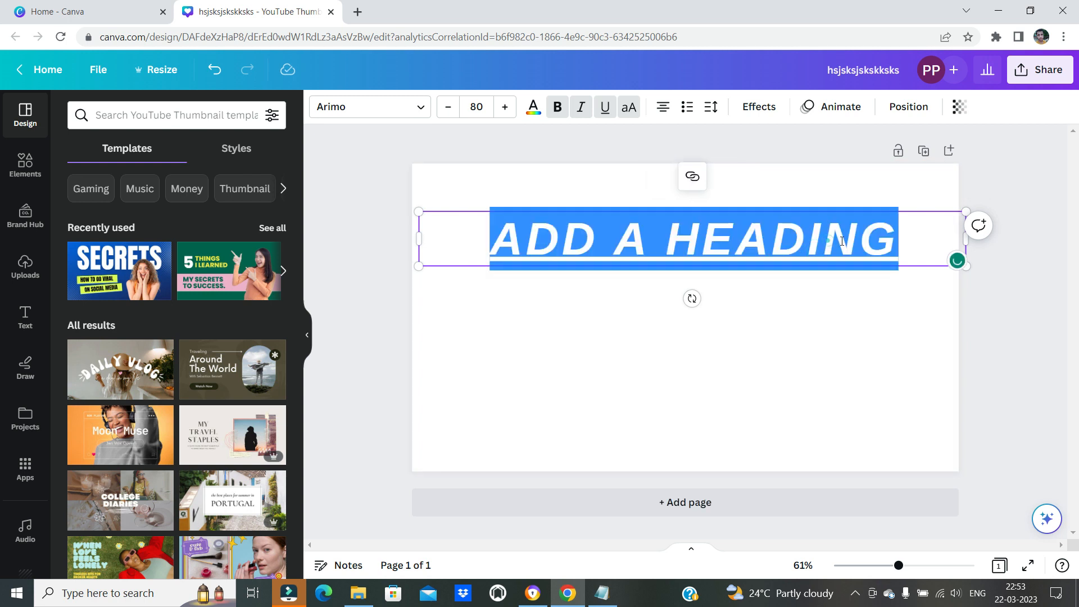
left_click(828, 240)
left_click(879, 234)
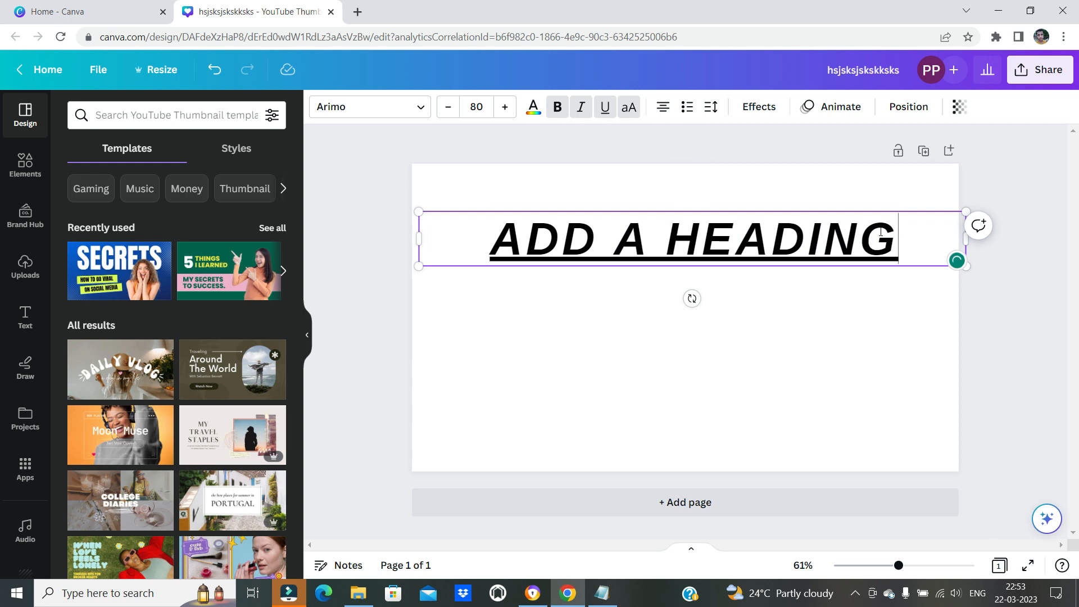
key("ctrl+a")
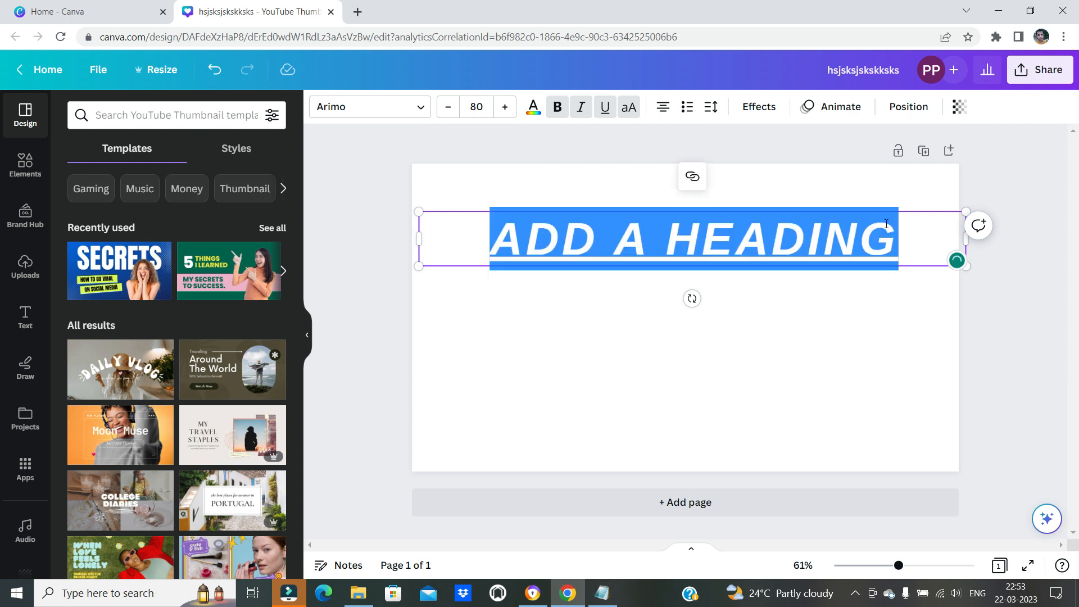
left_click(779, 361)
Switch to the Notepad list and highlight the shortcut lines from Add text to Add circle
left_click(602, 594)
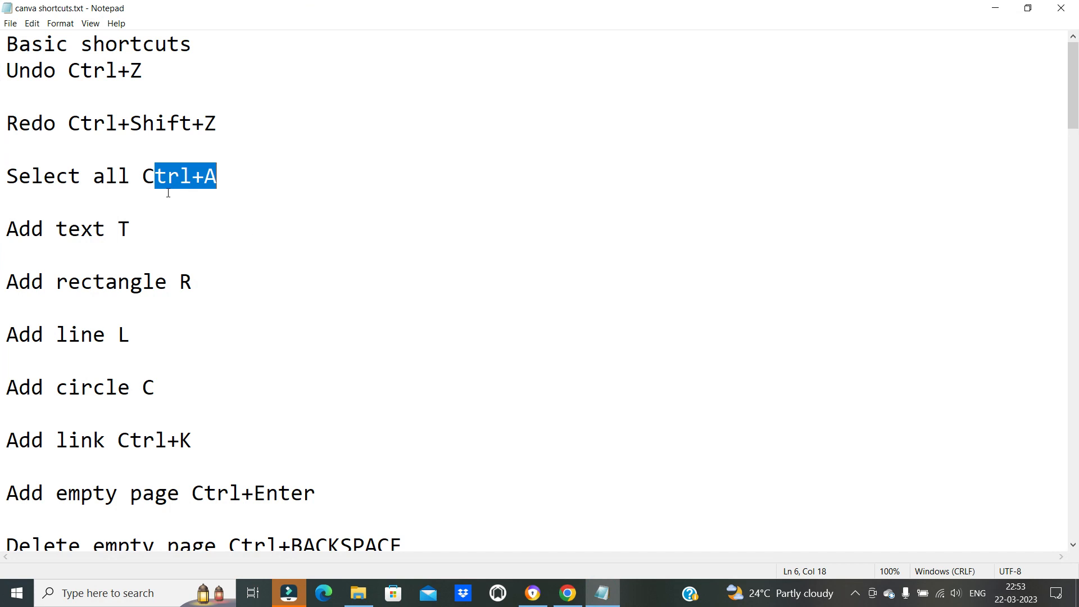
left_click(67, 246)
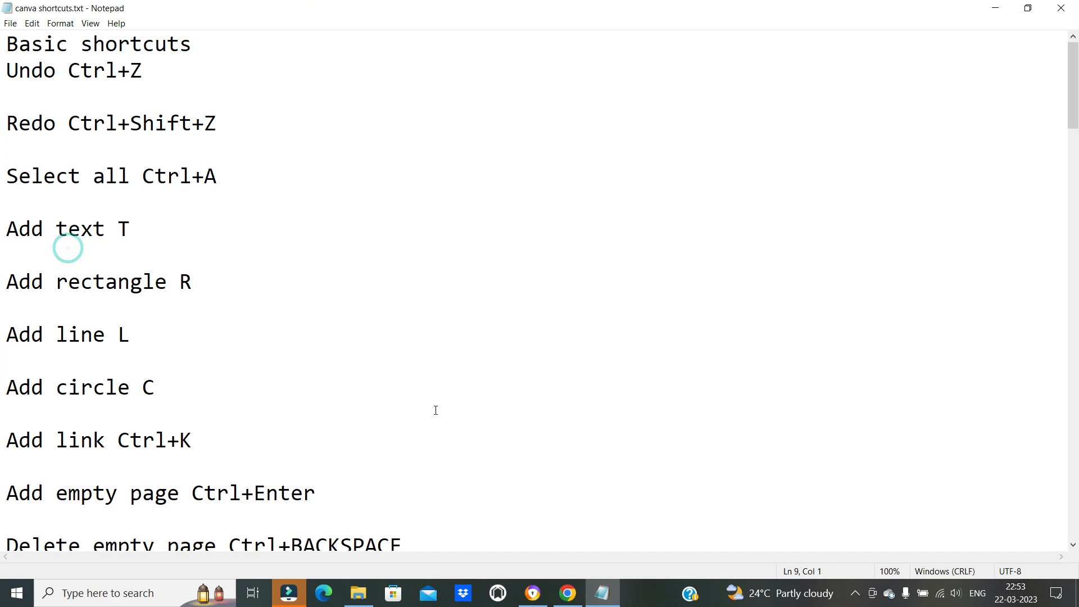
left_click_drag(49, 236, 173, 393)
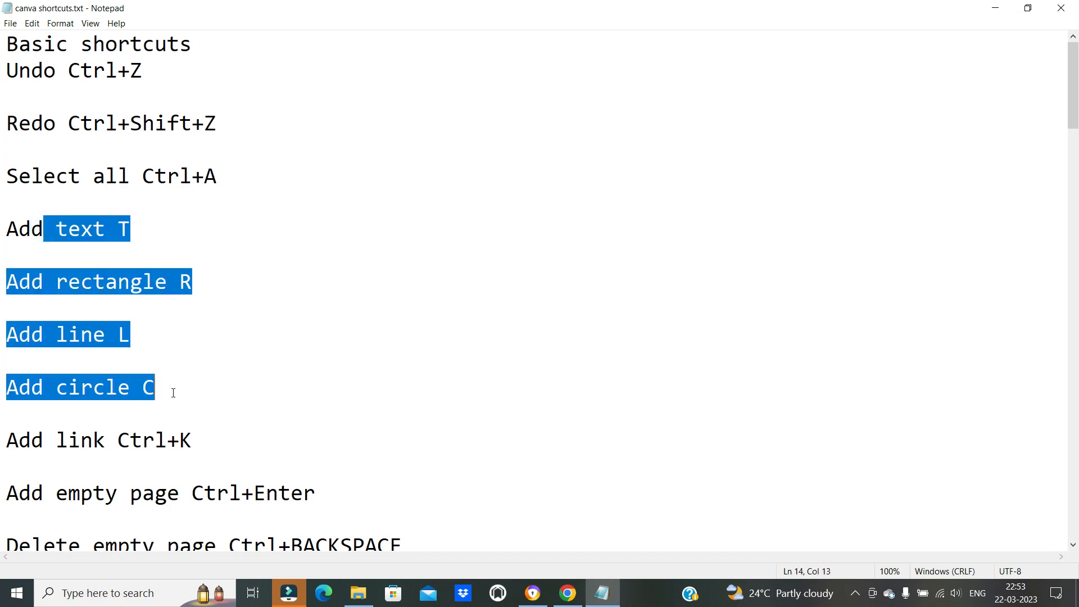
Switch to Canva, add a new text box to the page and move it below the heading
left_click(601, 593)
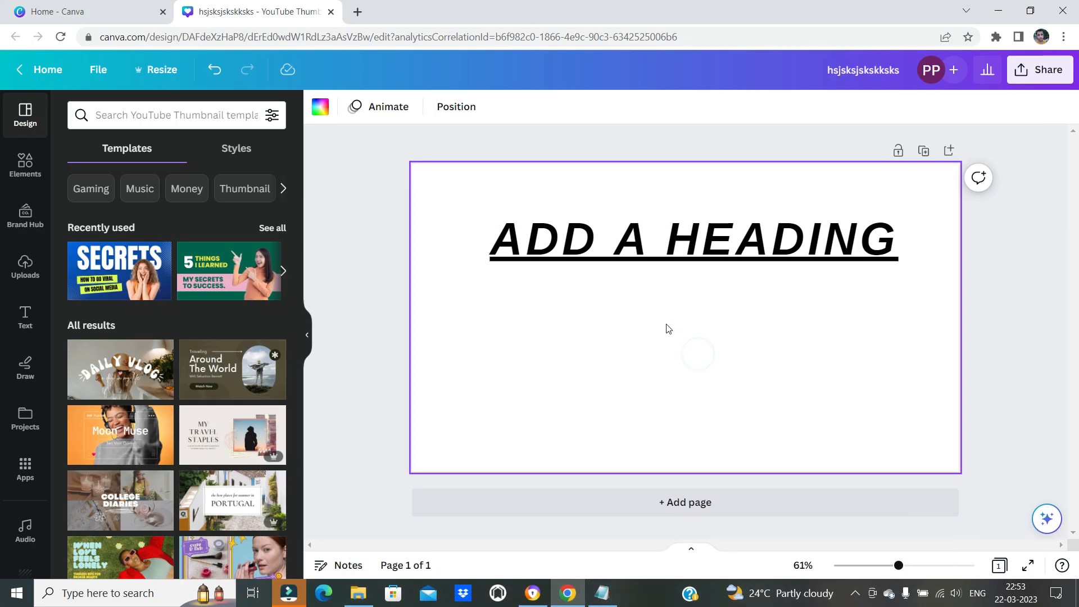
left_click(27, 166)
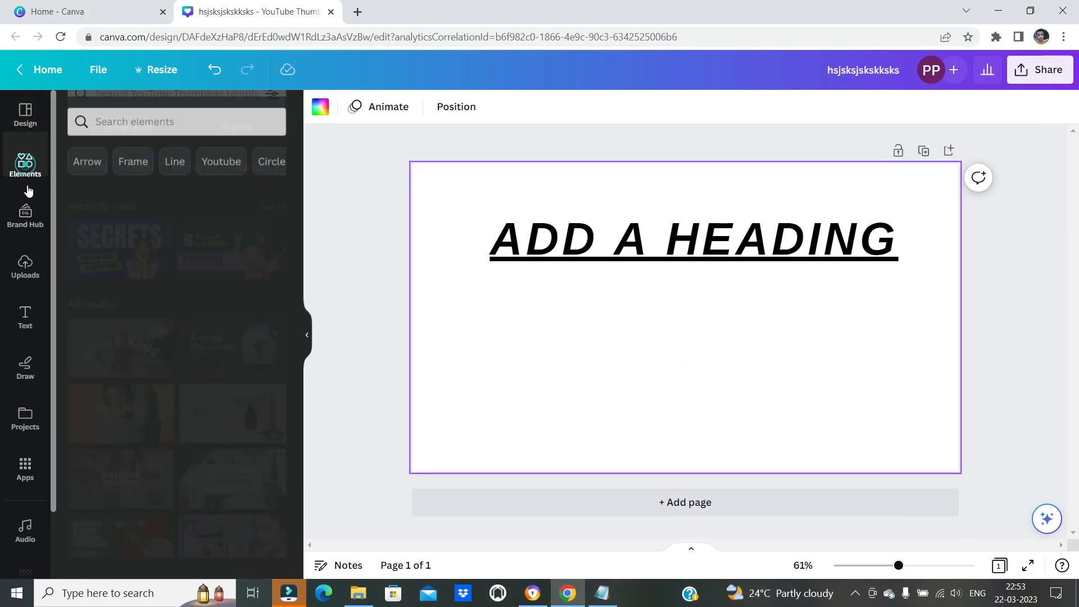
left_click(24, 318)
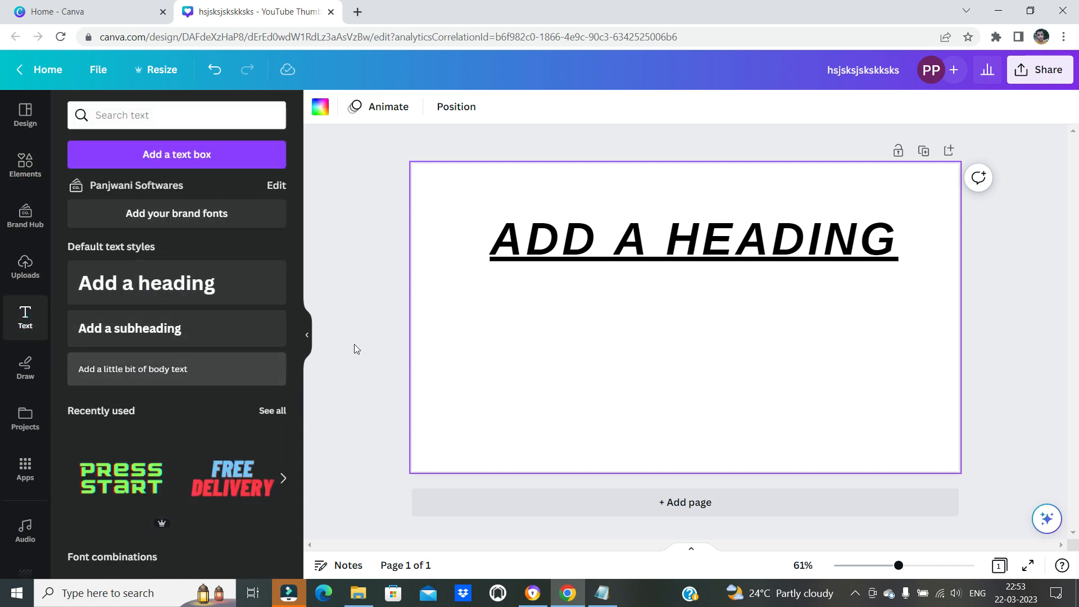
left_click(612, 336)
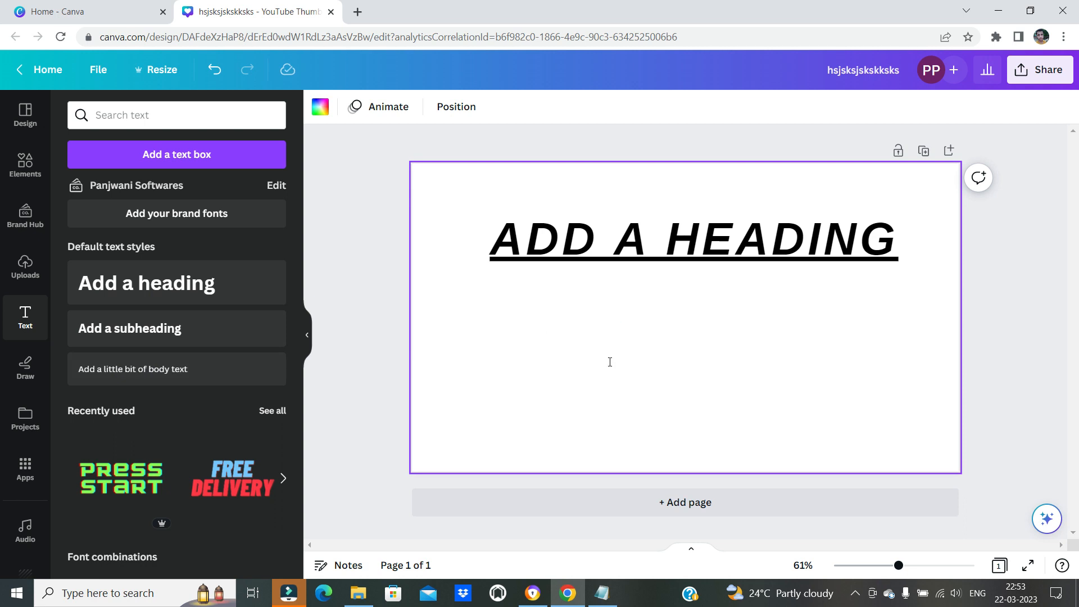
key("t")
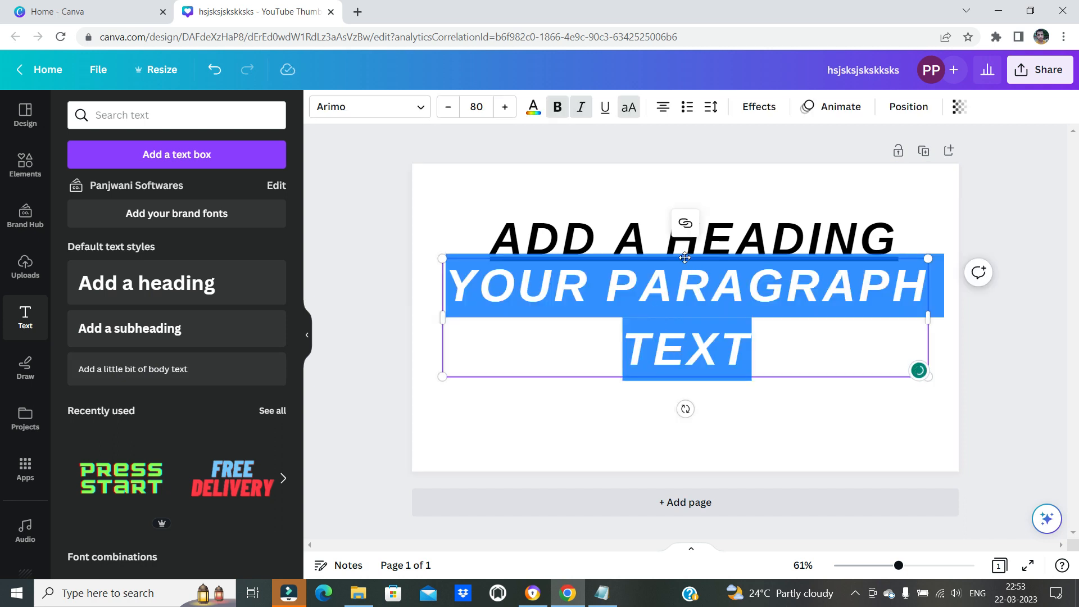
left_click_drag(684, 258, 691, 313)
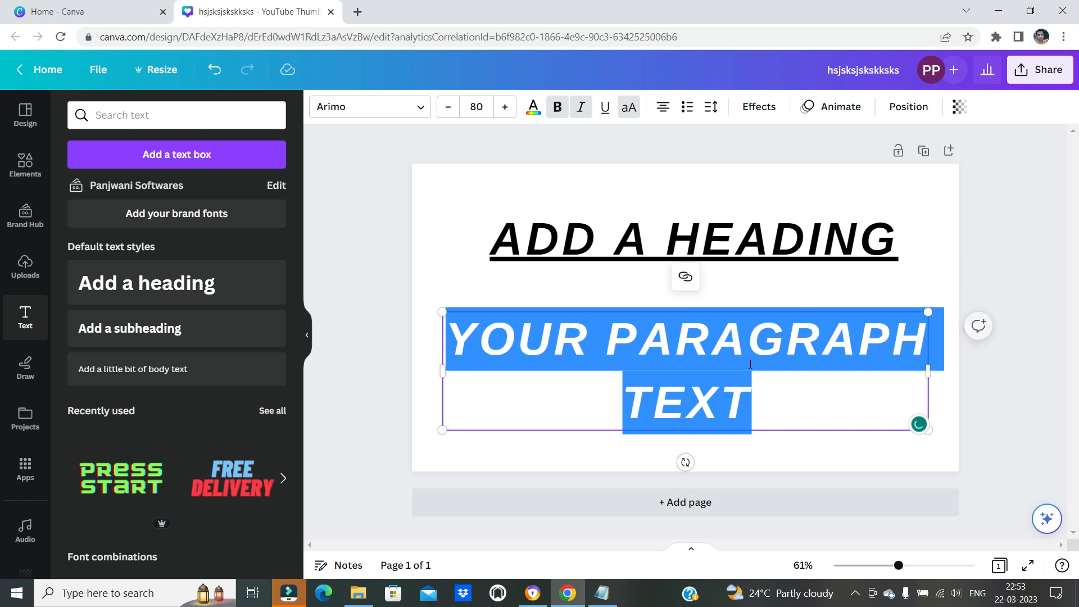
left_click(819, 415)
Add a second paragraph text box to the middle of the page
left_click(794, 298)
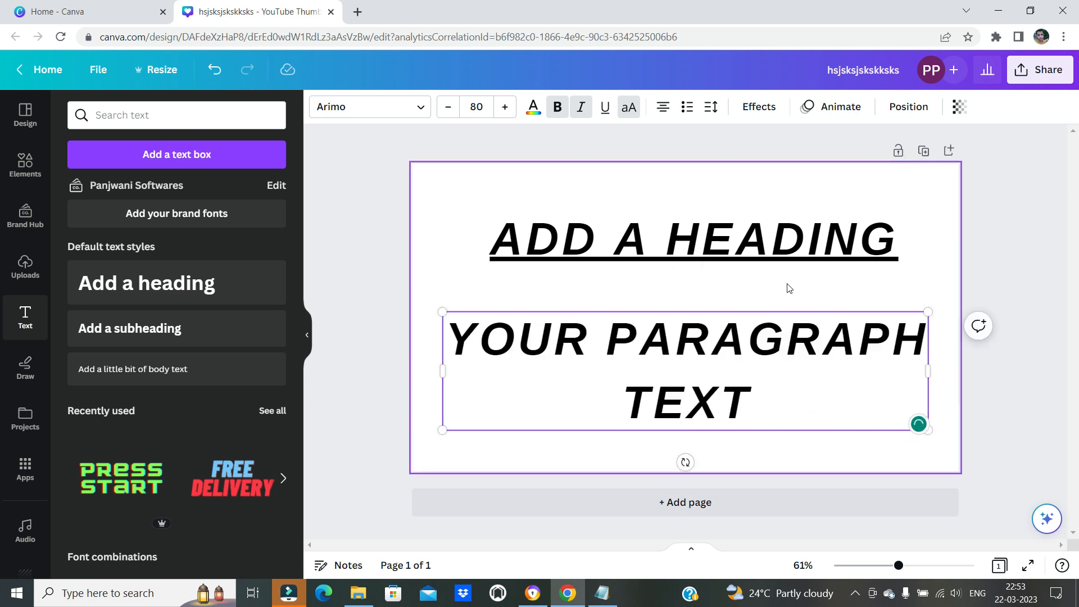
key("t")
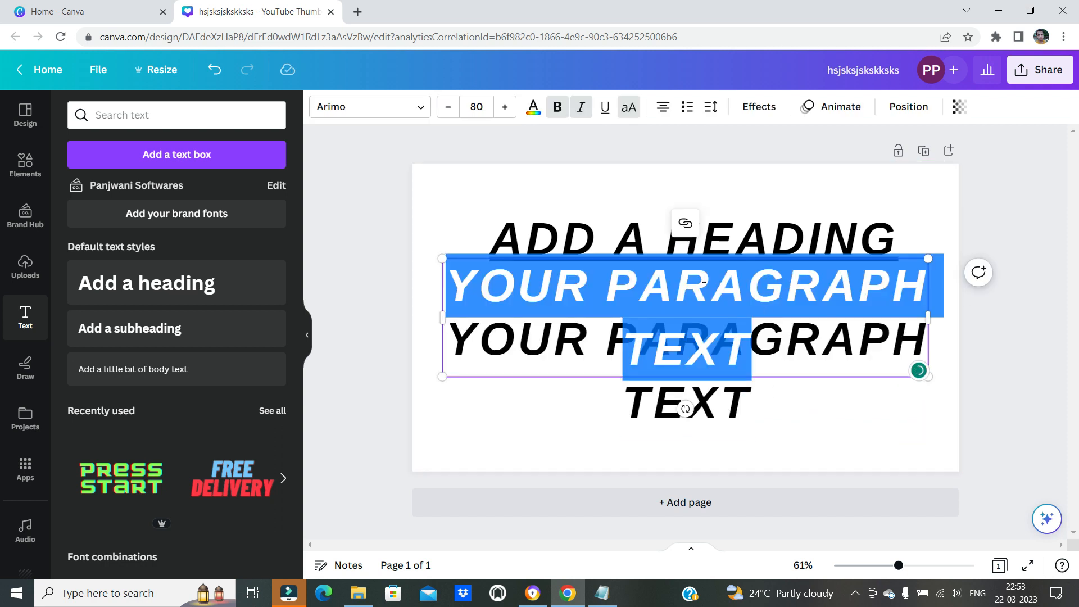
left_click(916, 189)
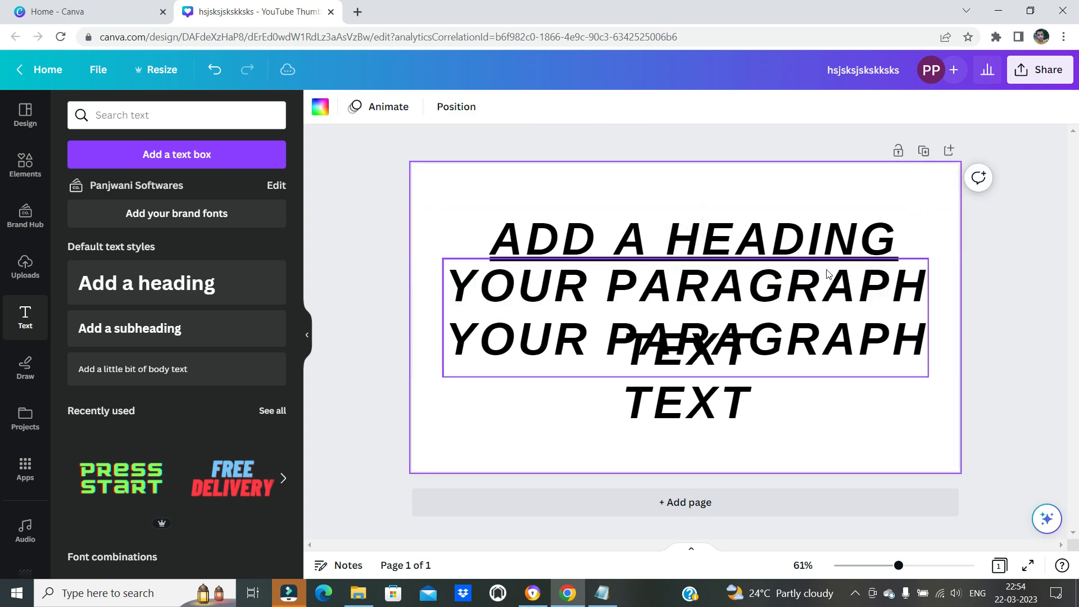
Undo the two added paragraph text boxes and the text box move
key("ctrl+z")
key("ctrl+z")
key("ctrl+z")
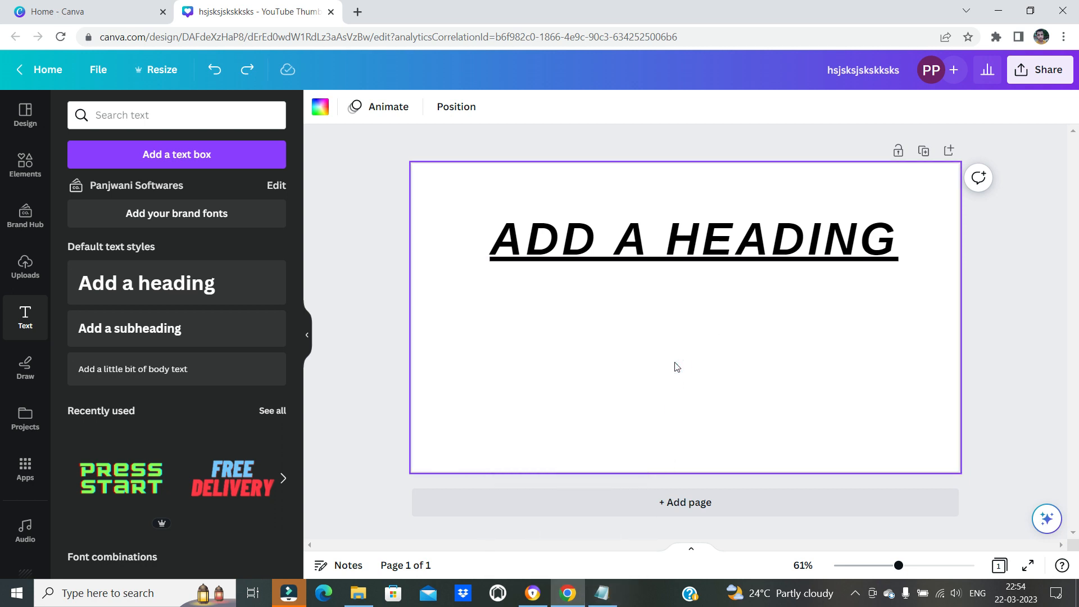
In the Notepad list, highlight the shortcuts for adding a circle, a line and a rectangle one after another
left_click(602, 593)
left_click(159, 259)
left_click_drag(56, 390, 155, 387)
left_click_drag(57, 334, 131, 335)
left_click_drag(58, 282, 192, 281)
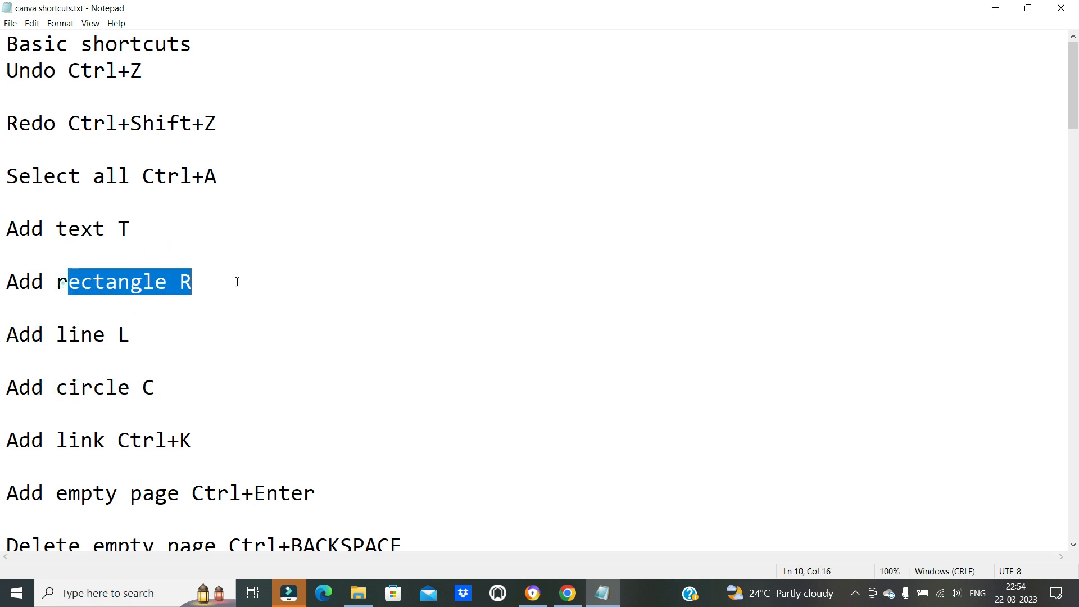
left_click(197, 358)
left_click(65, 282)
key("shift+End")
Switch to Canva and add a circle below the heading
left_click(569, 585)
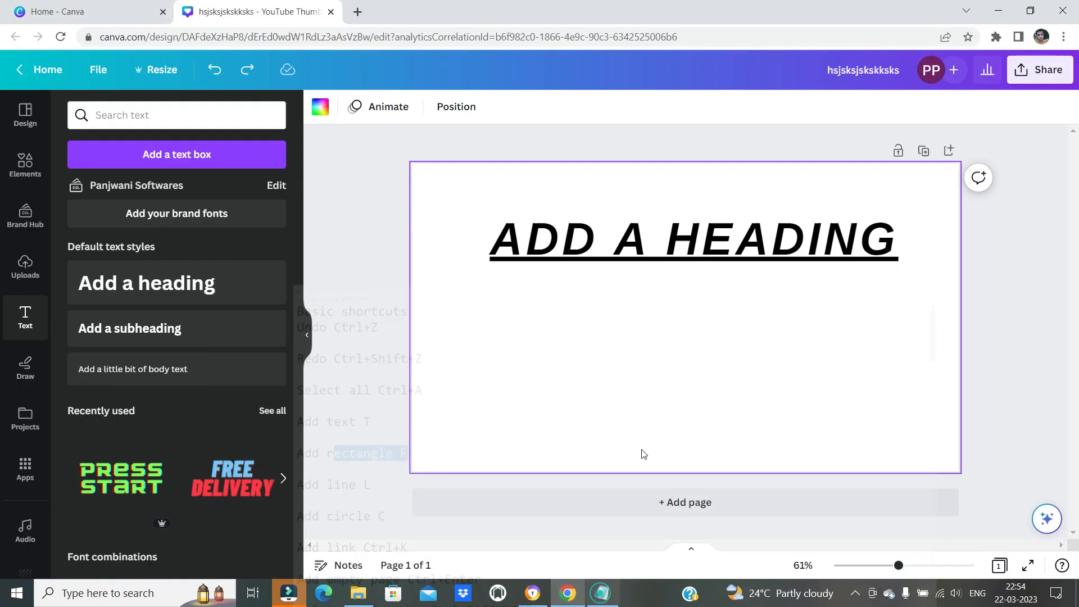
left_click(650, 333)
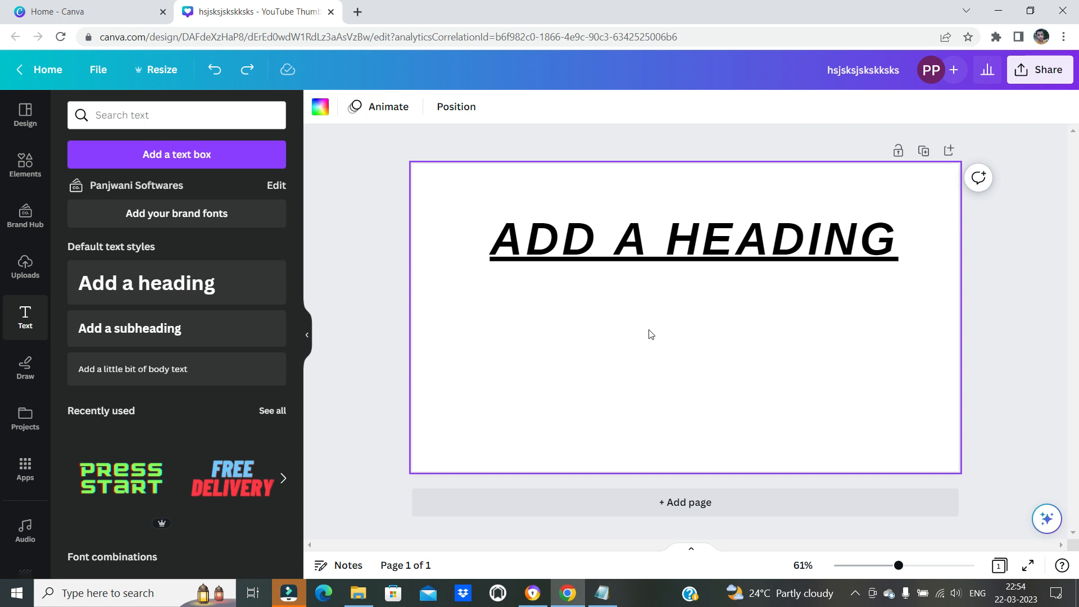
key("c")
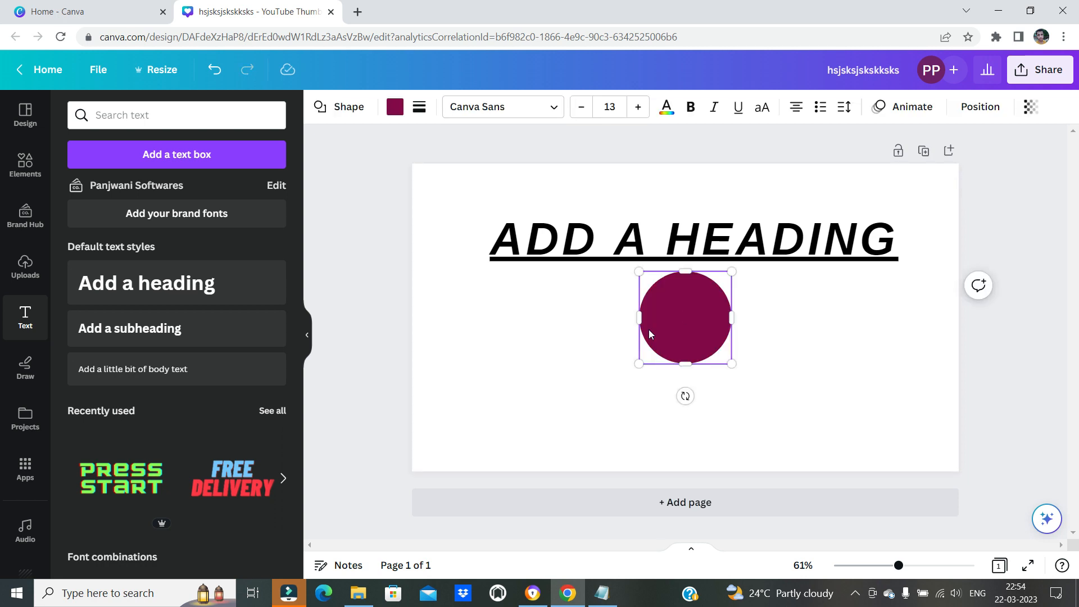
left_click(896, 378)
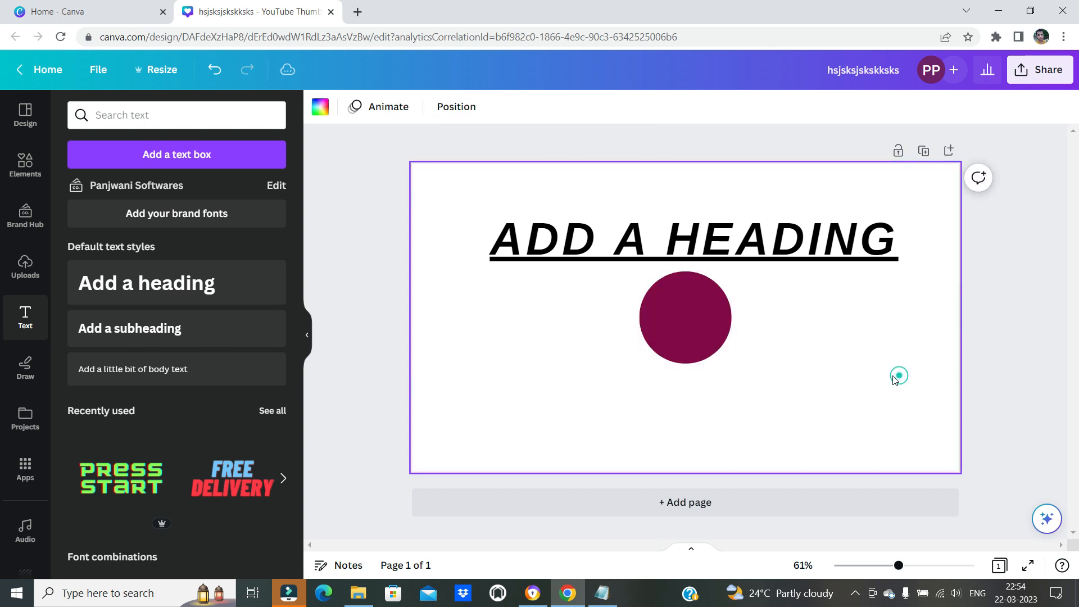
Add a rectangle and place it right of the circle, and add a straight line and move it below the circle
key("r")
left_click_drag(696, 302, 859, 321)
left_click(566, 439)
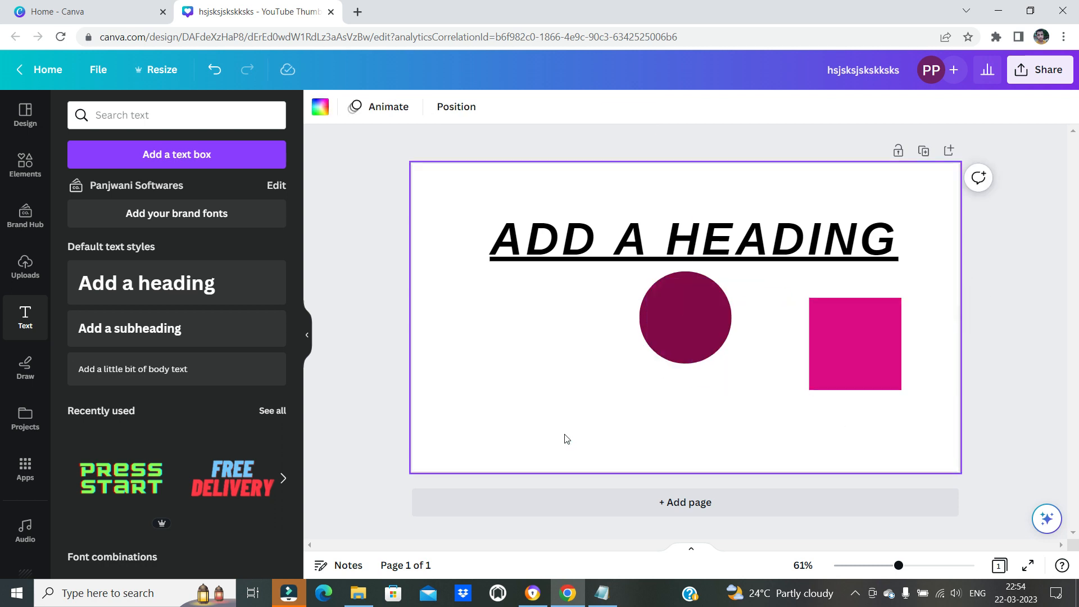
key("l")
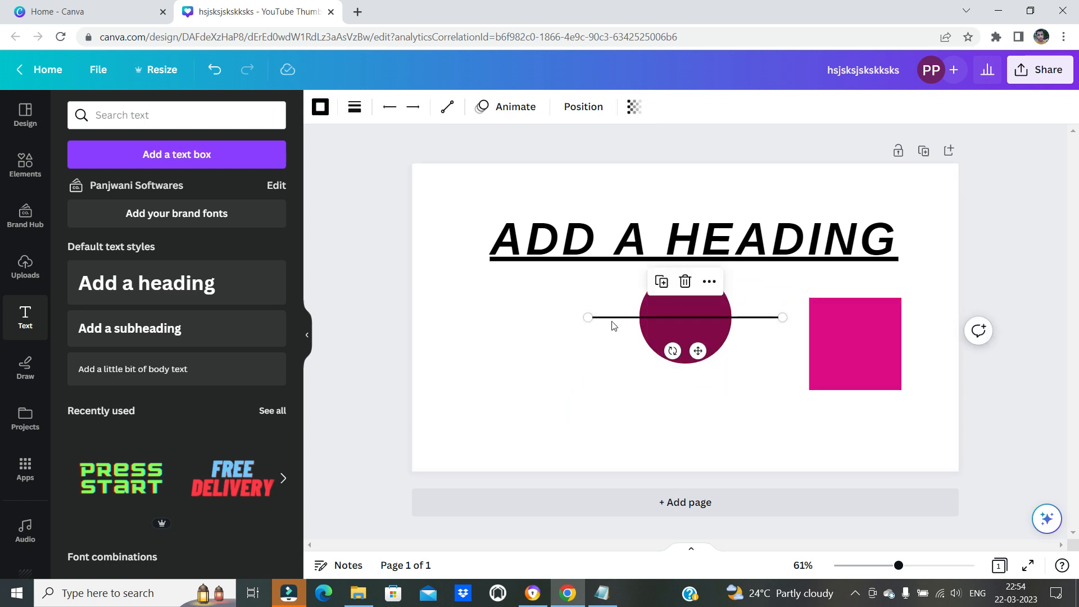
left_click_drag(611, 324, 499, 427)
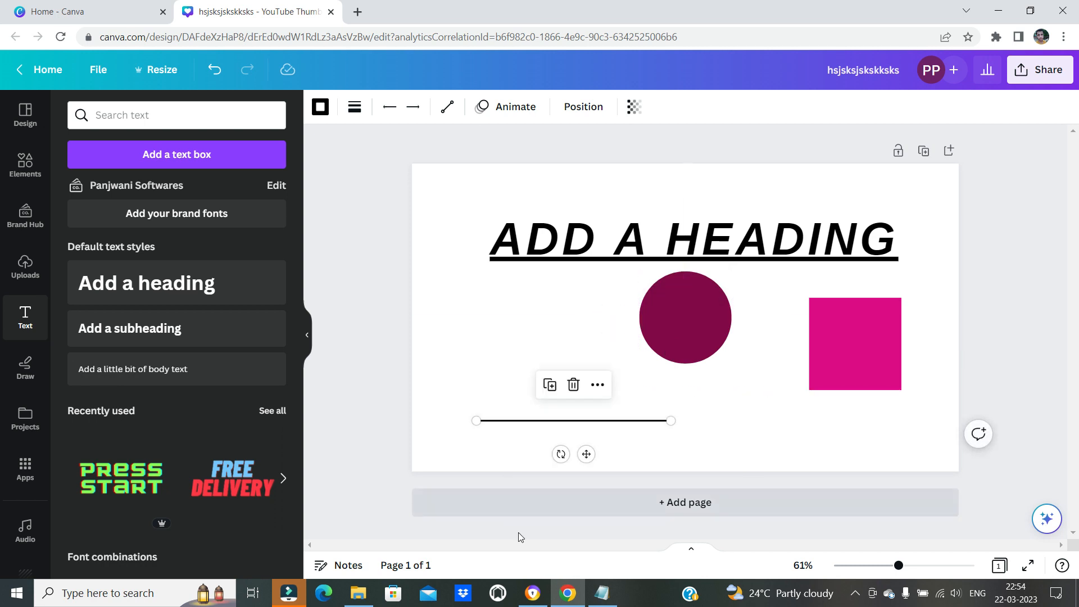
Switch to the Notepad list and highlight the shortcut lines from Add circle back up to Add rectangle
left_click(604, 594)
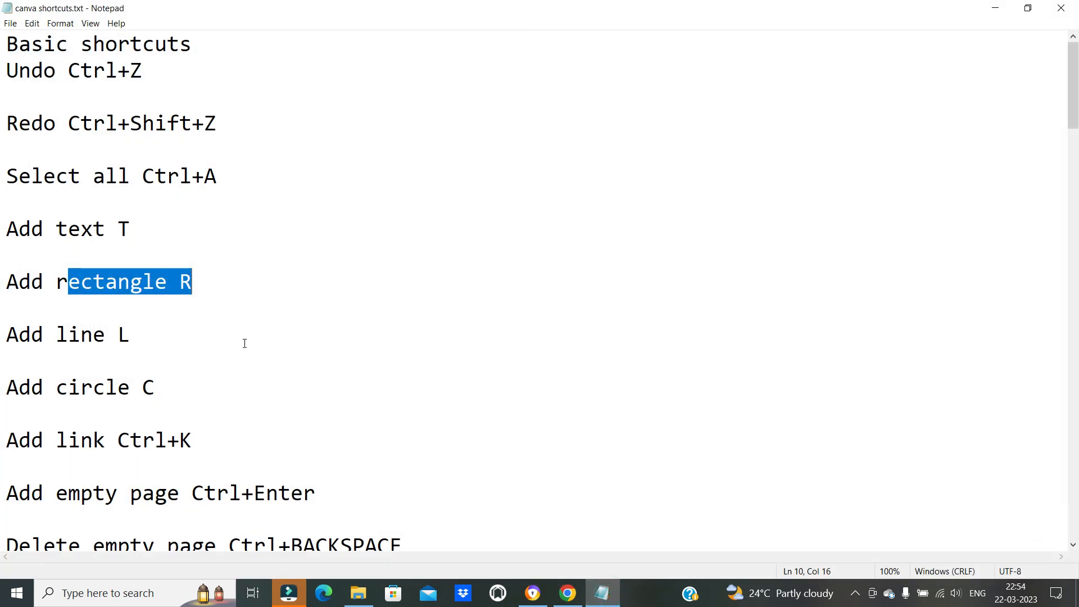
left_click_drag(169, 387, 50, 290)
left_click(193, 324)
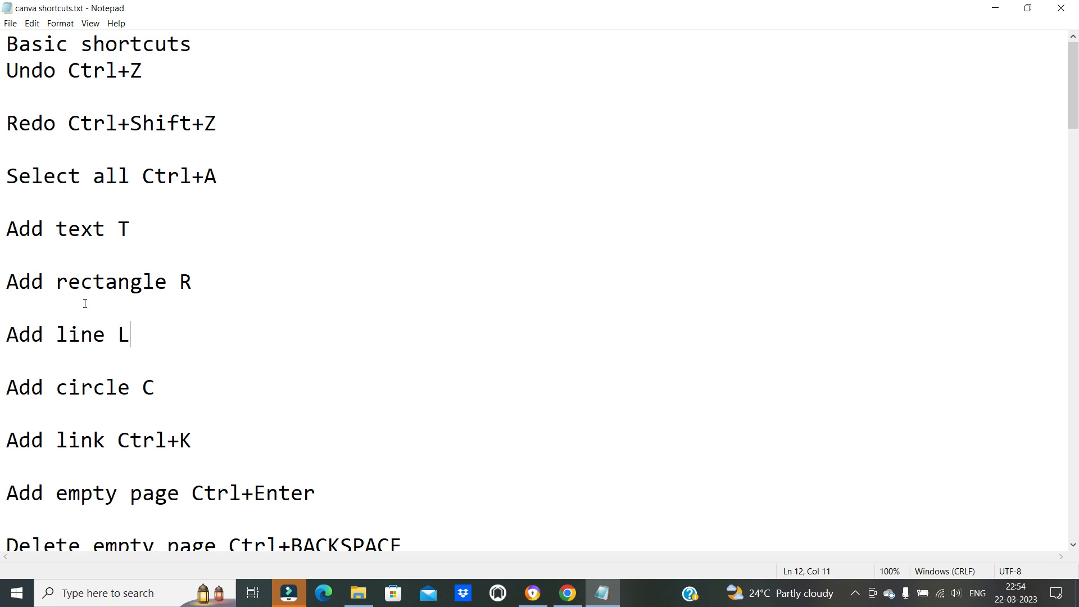
In Canva, delete the circle, rectangle and line together, and return to the Notepad shortcut list
left_click(568, 593)
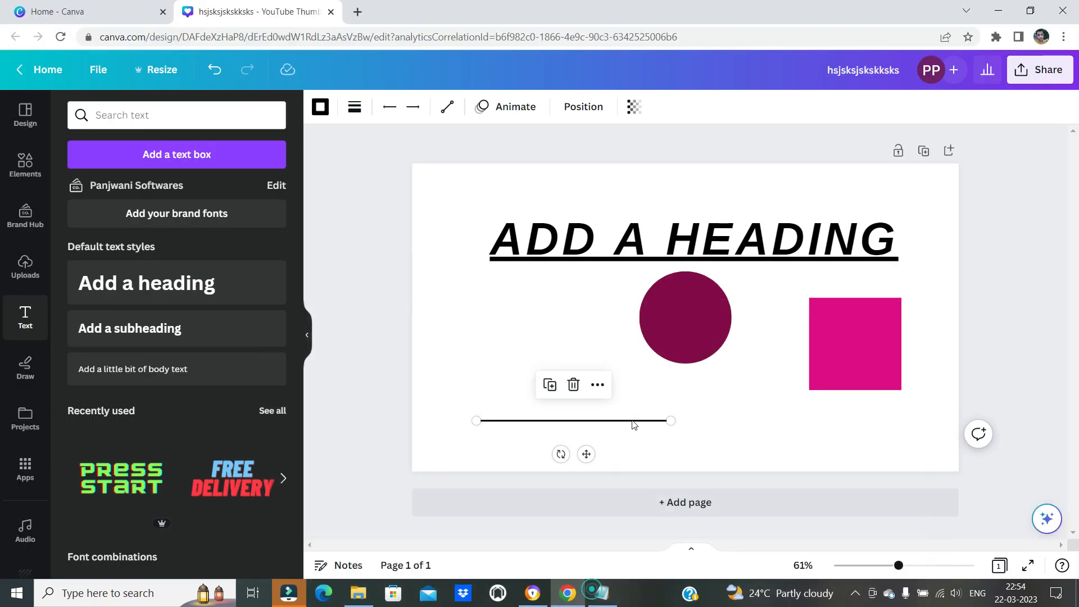
left_click(24, 164)
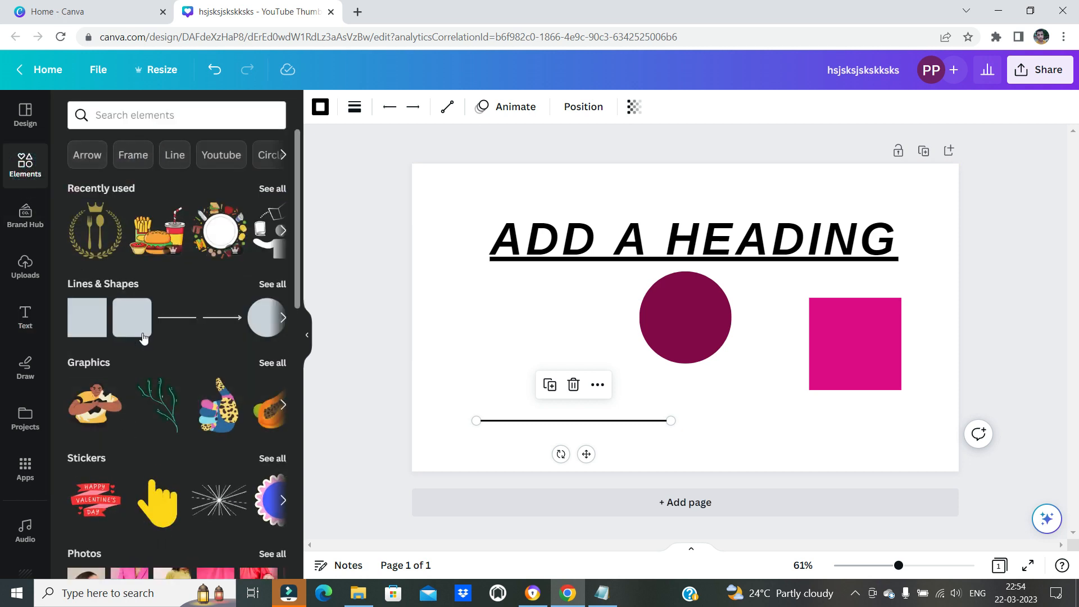
left_click_drag(438, 278, 914, 436)
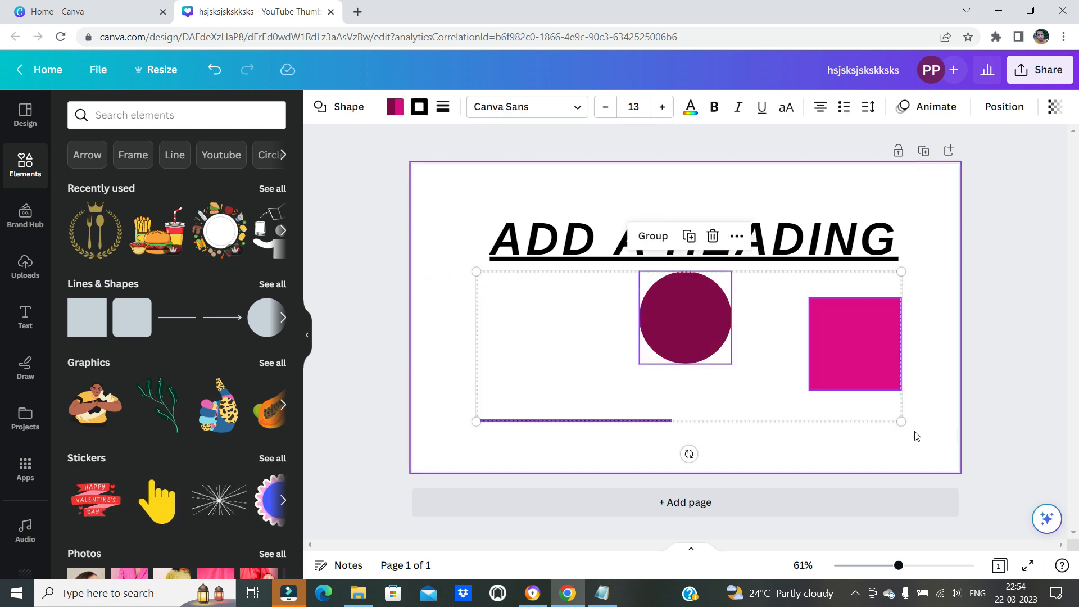
key("Delete")
left_click(602, 592)
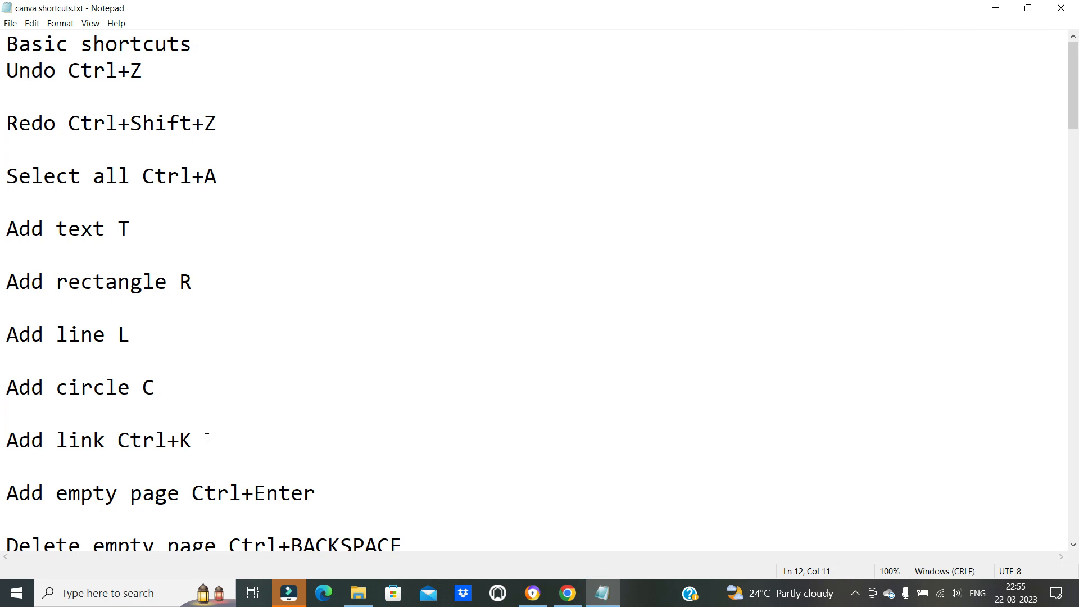
Highlight the Add link shortcut in the Notepad list and select all of the heading's text in Canva
left_click_drag(19, 441, 157, 468)
left_click(567, 592)
left_click(645, 364)
left_click(496, 248)
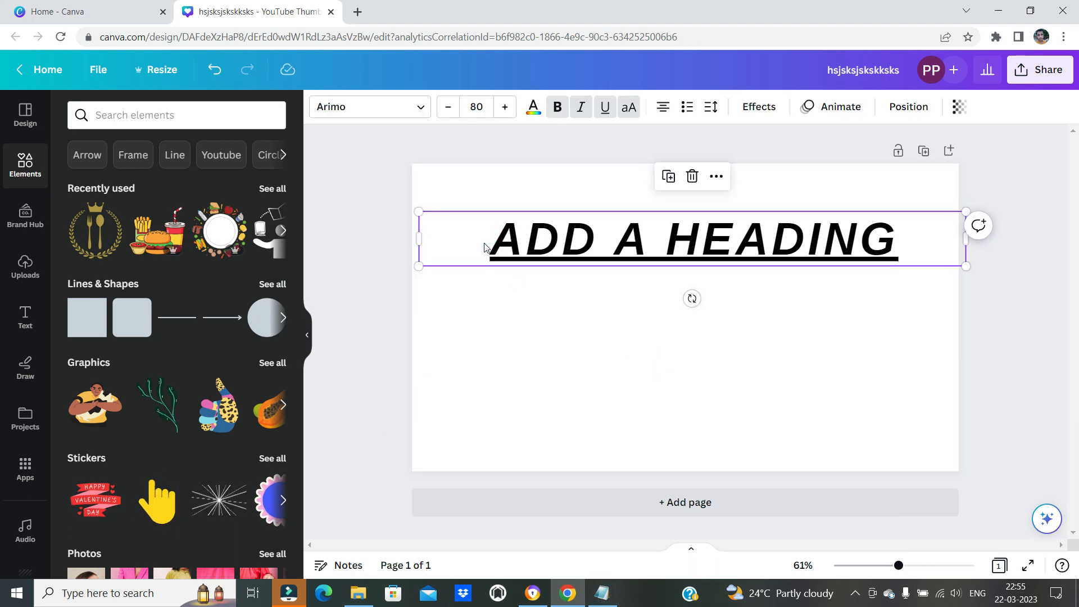
double_click(498, 246)
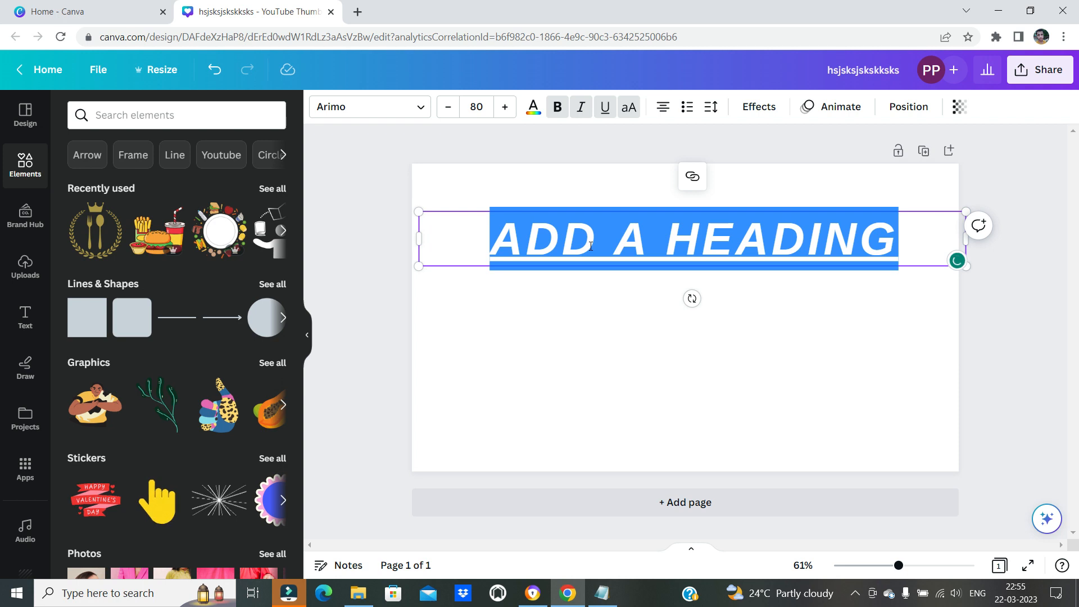
left_click(602, 593)
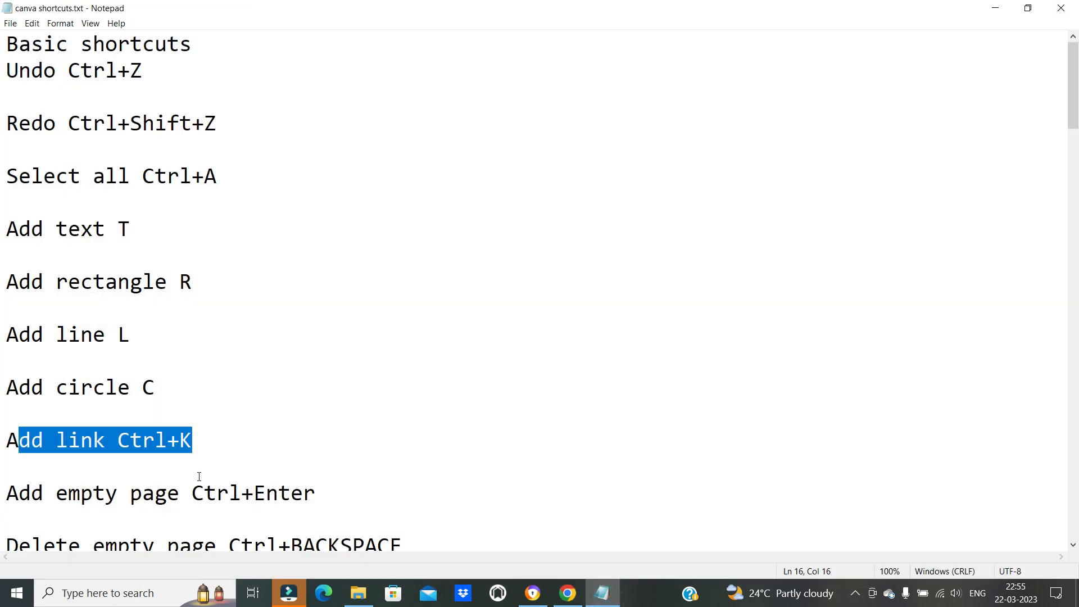
left_click(601, 593)
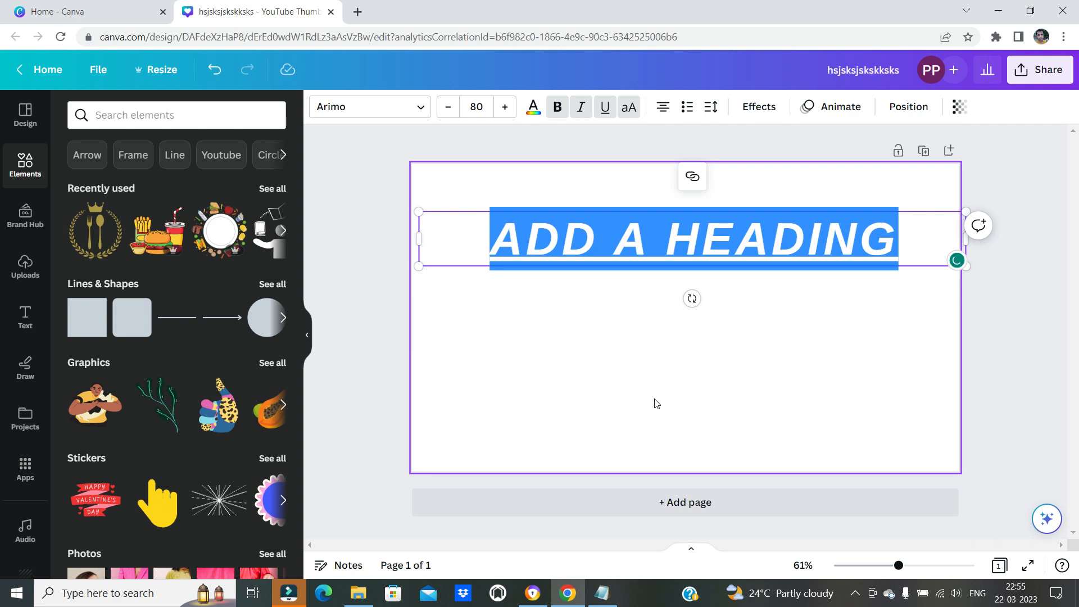
Link the selected heading text to google.com and check the heading's link option
key("ctrl+k")
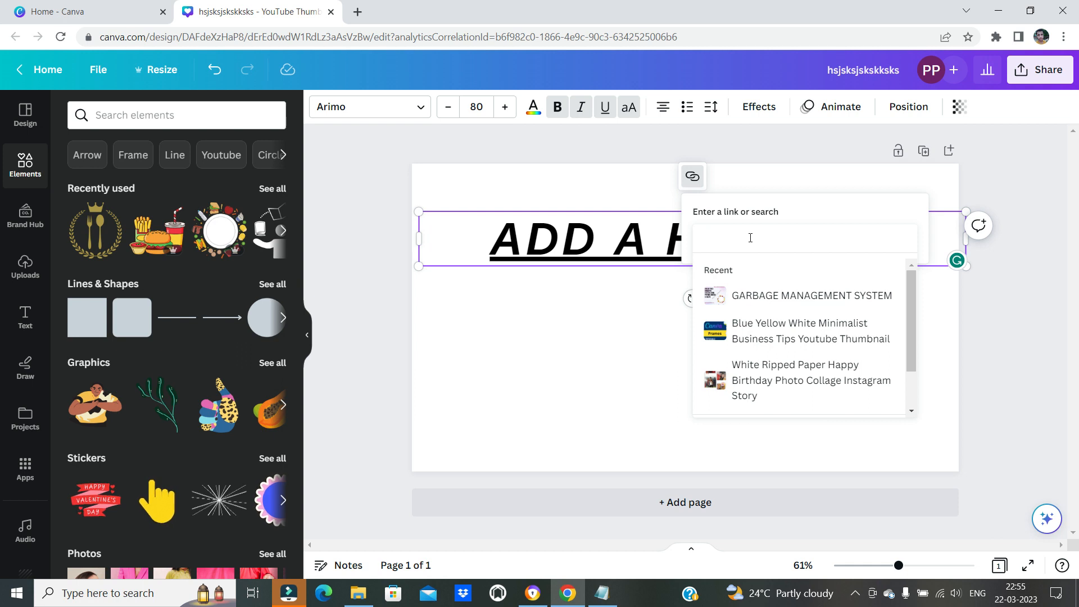
type("goo")
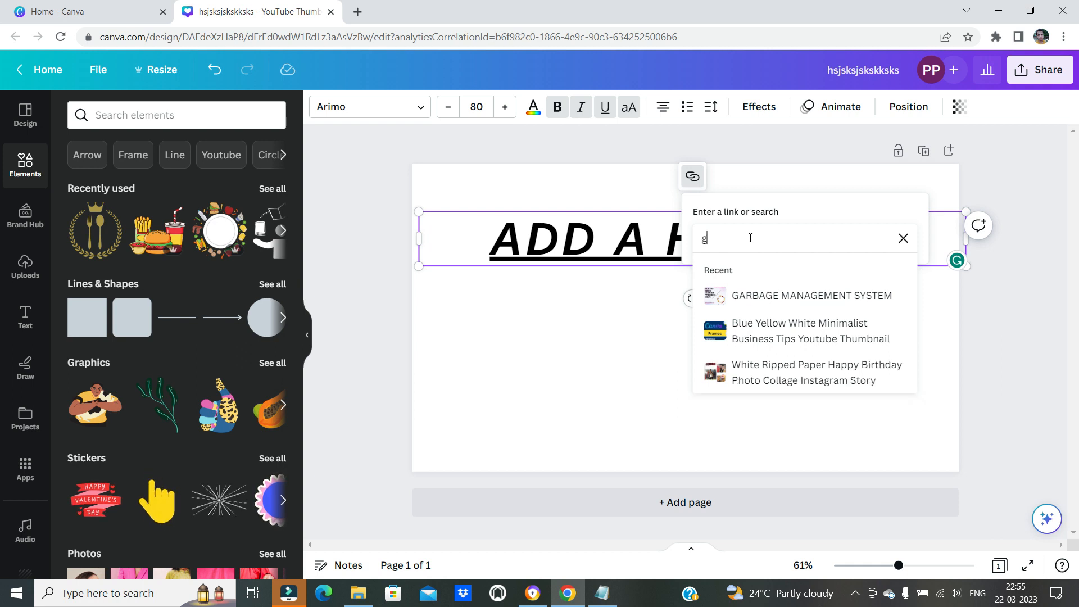
key("BackSpace")
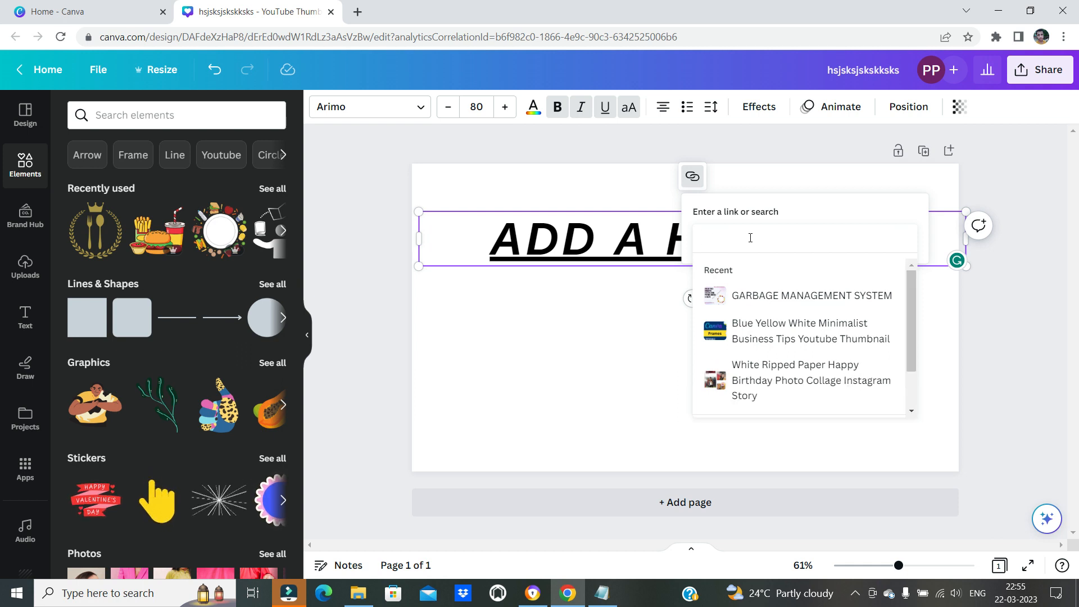
type("gle")
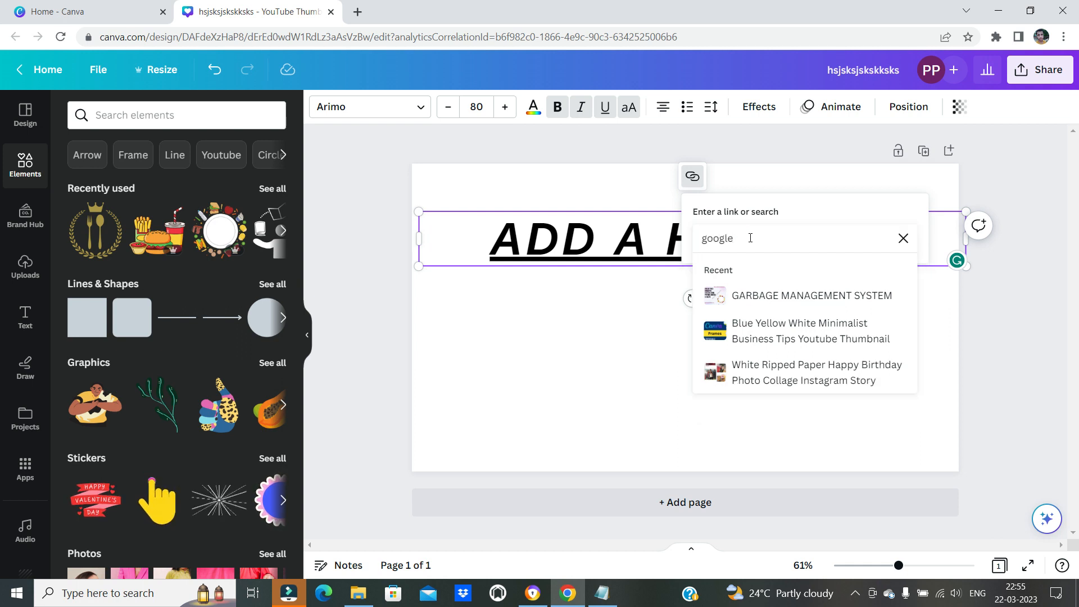
type(".com")
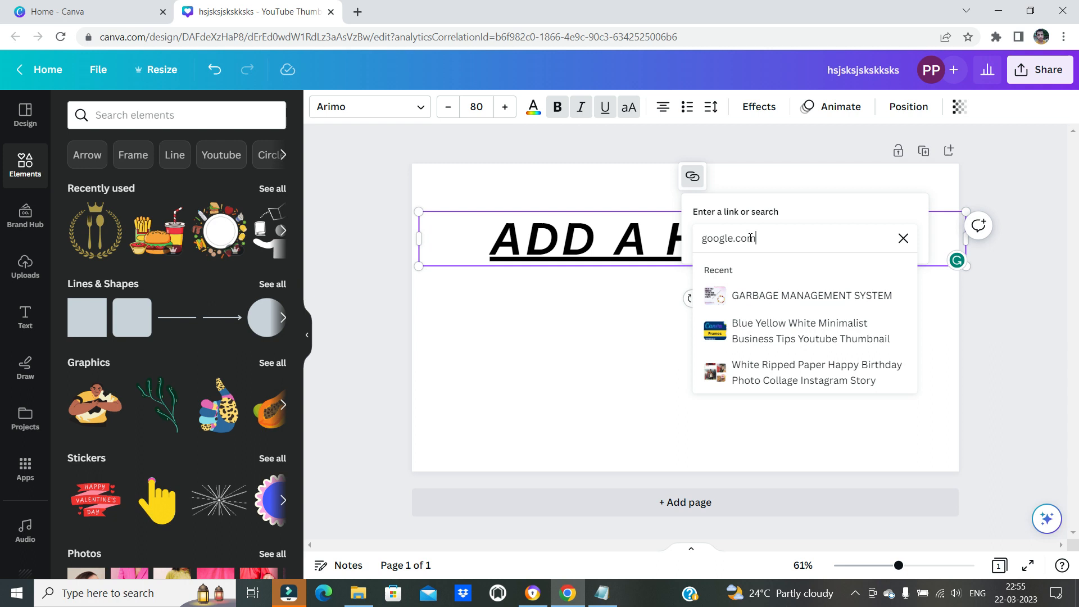
key("Return")
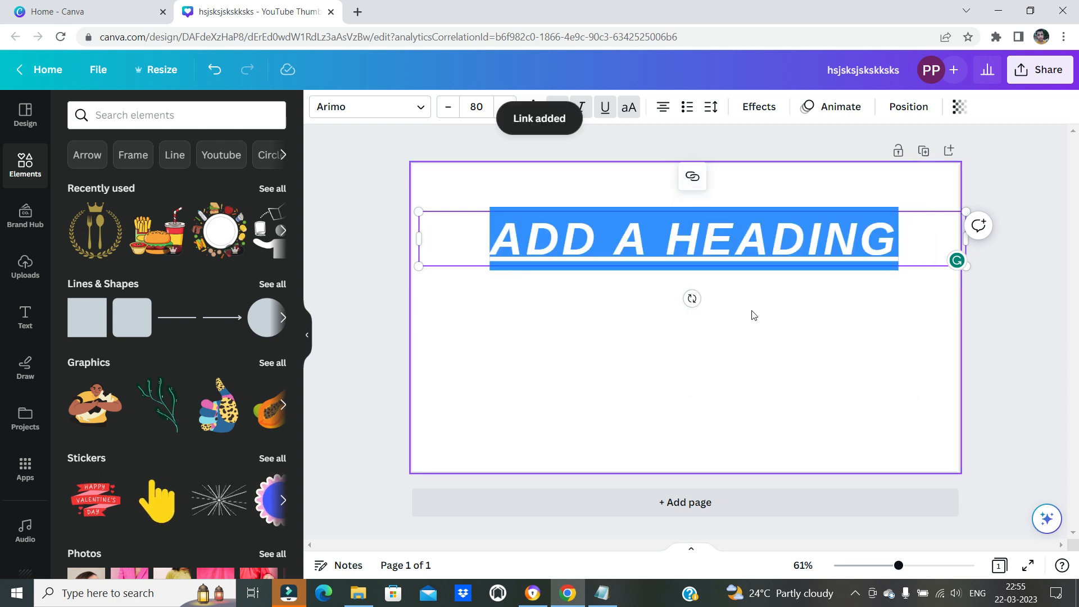
left_click(739, 321)
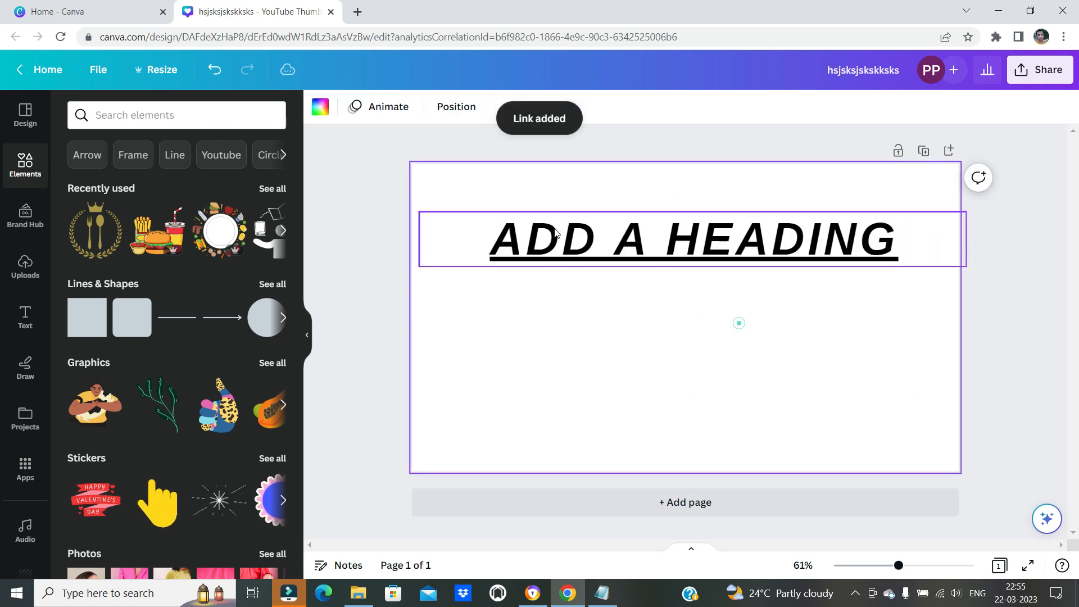
left_click(669, 244)
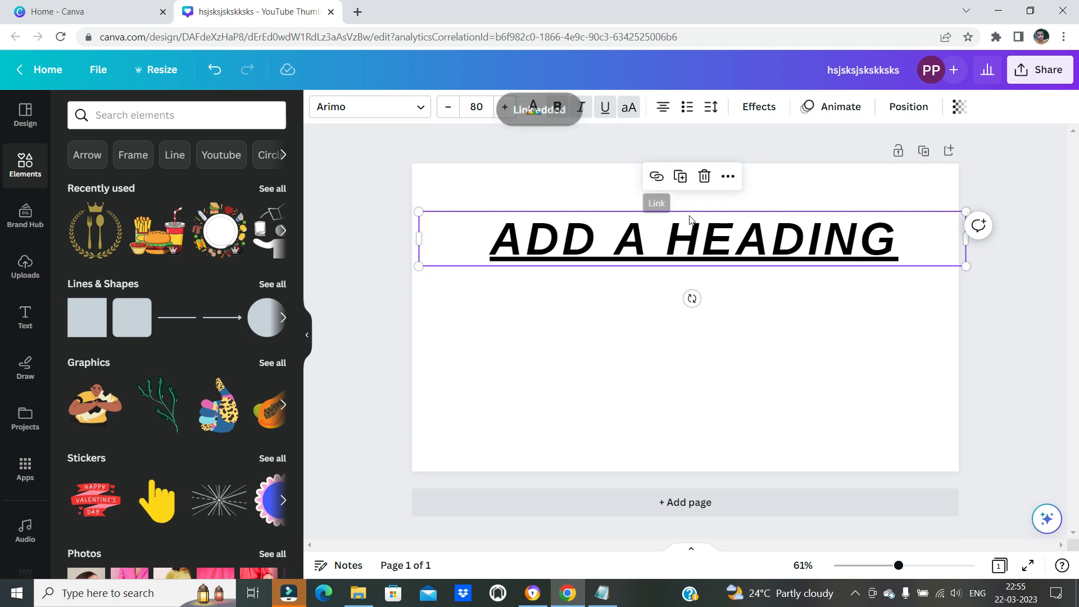
left_click(683, 339)
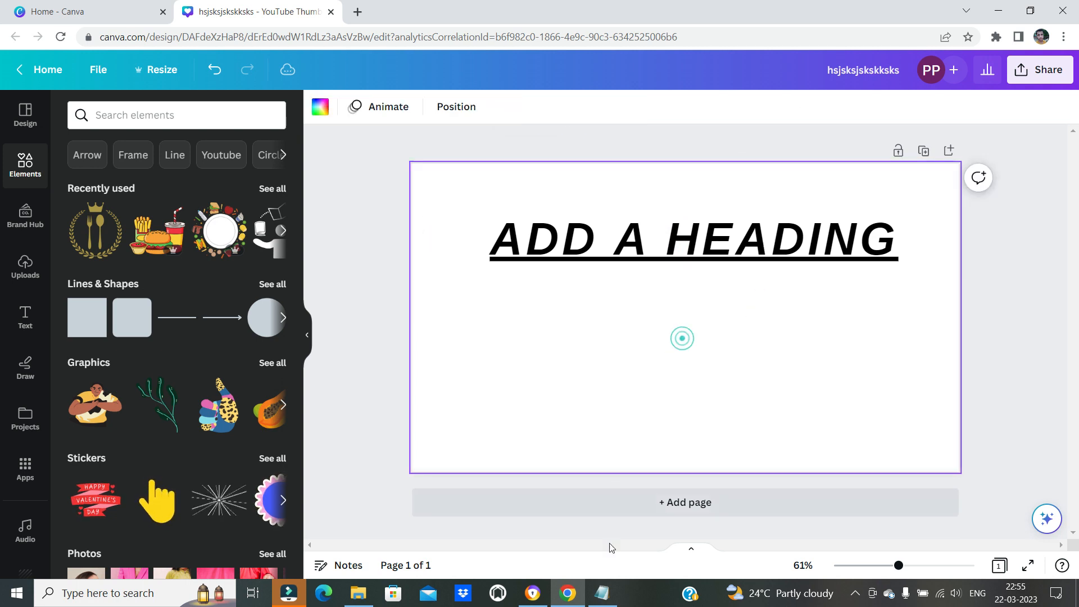
Switch to the Notepad list and highlight the shortcut for adding an empty page
left_click(570, 596)
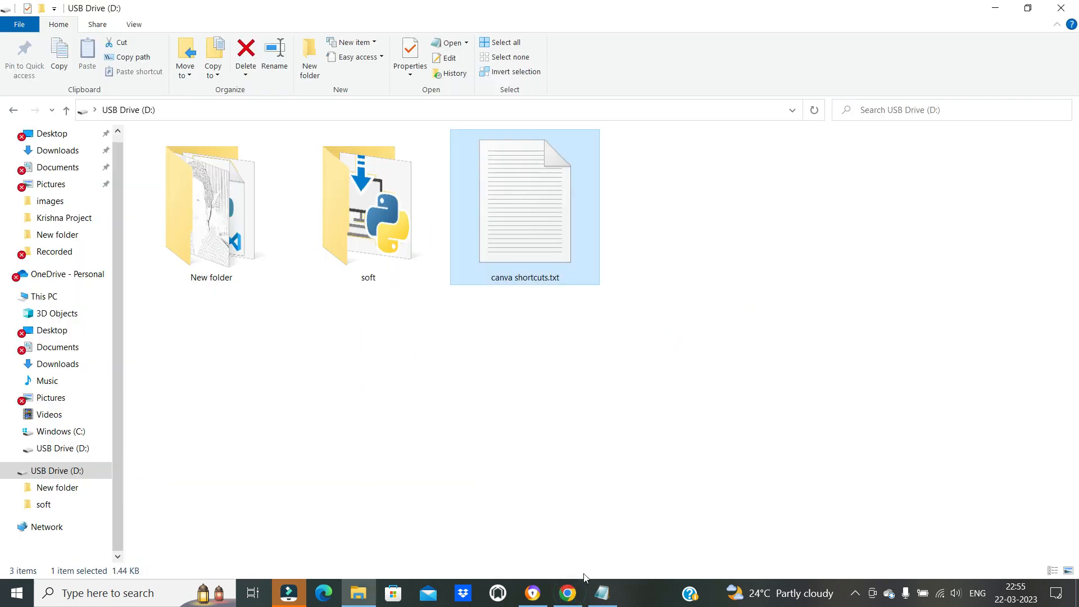
left_click(611, 594)
scroll(176, 432, "down", 1)
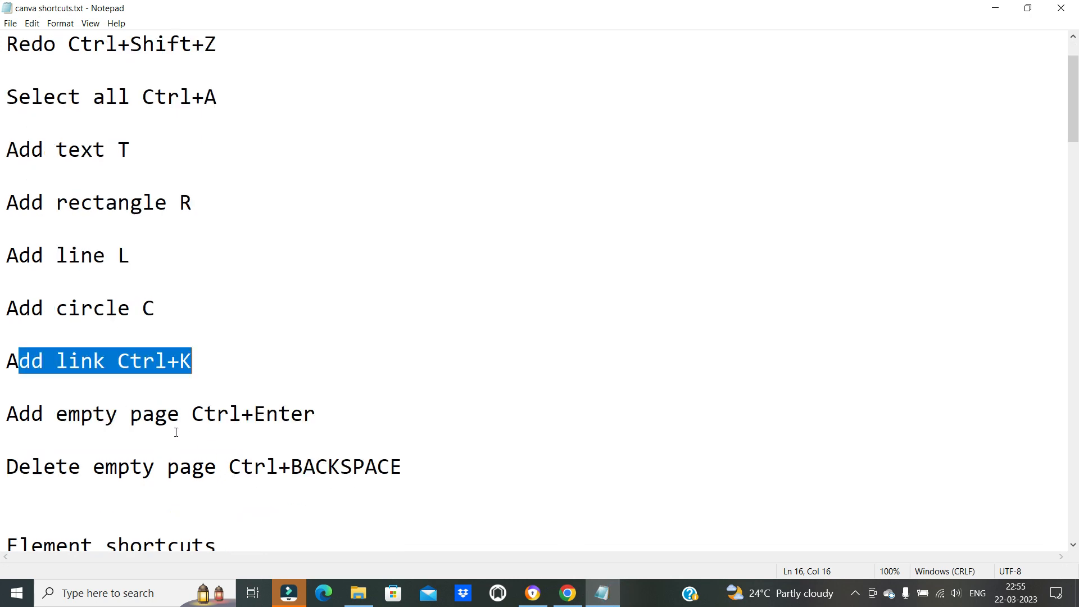
left_click_drag(180, 415, 302, 410)
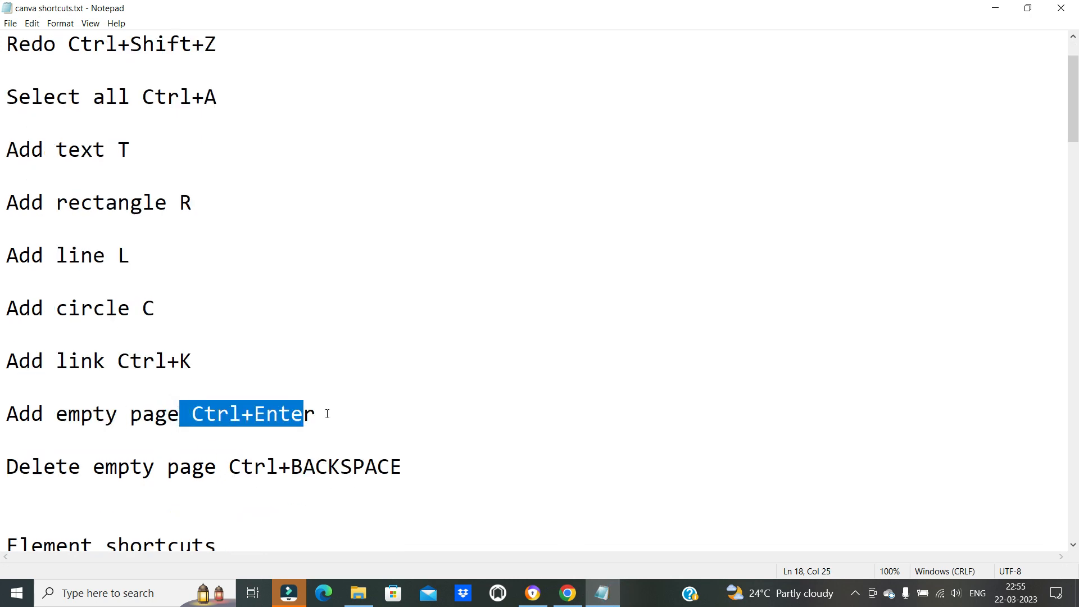
Return to Canva, add three empty pages after the heading page, and look through them
left_click(602, 593)
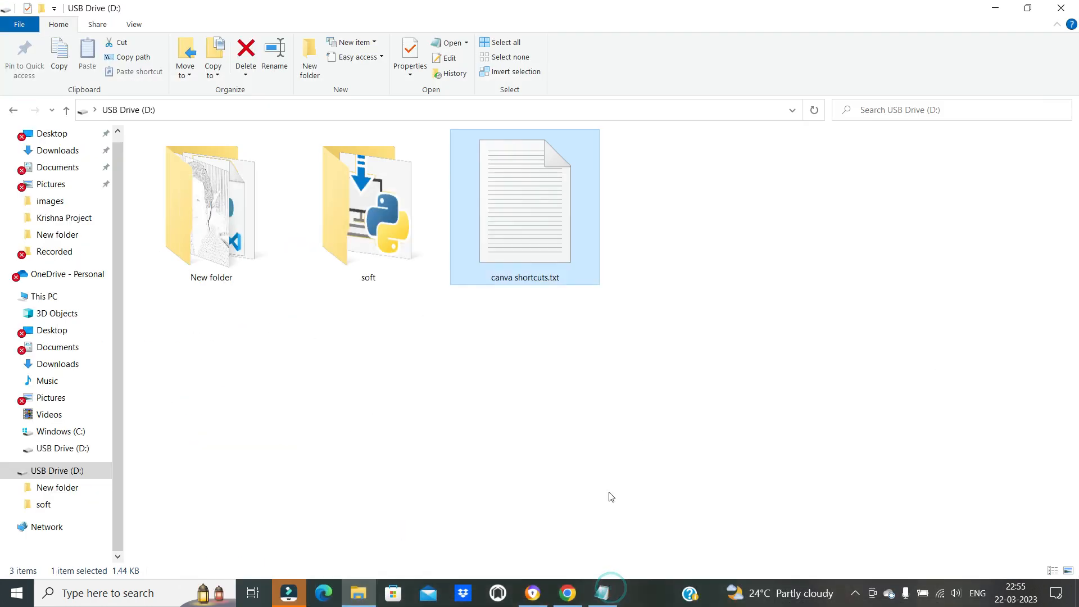
left_click(567, 592)
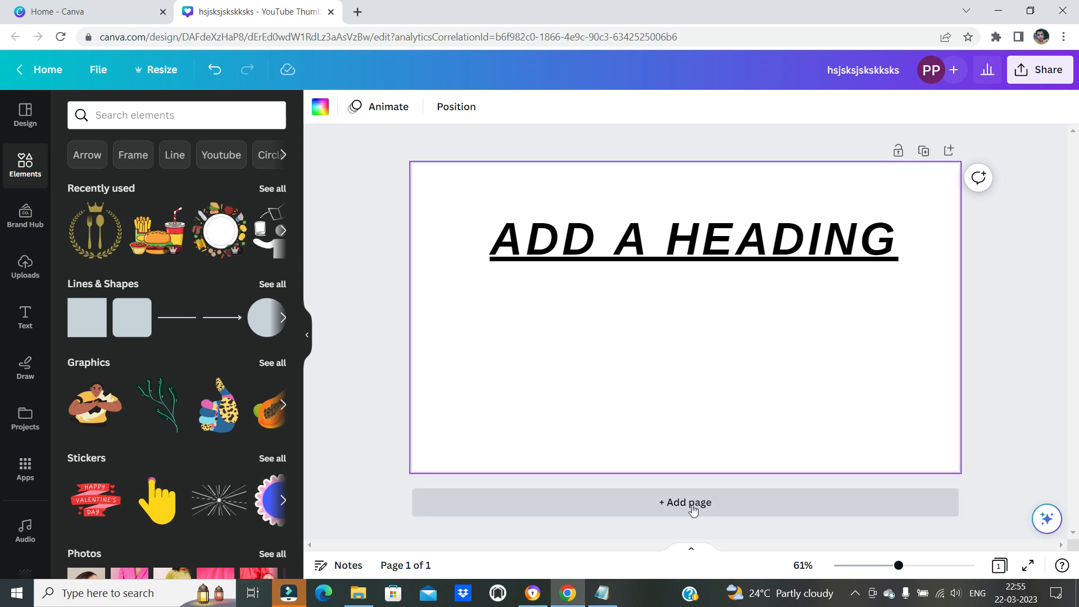
left_click(568, 595)
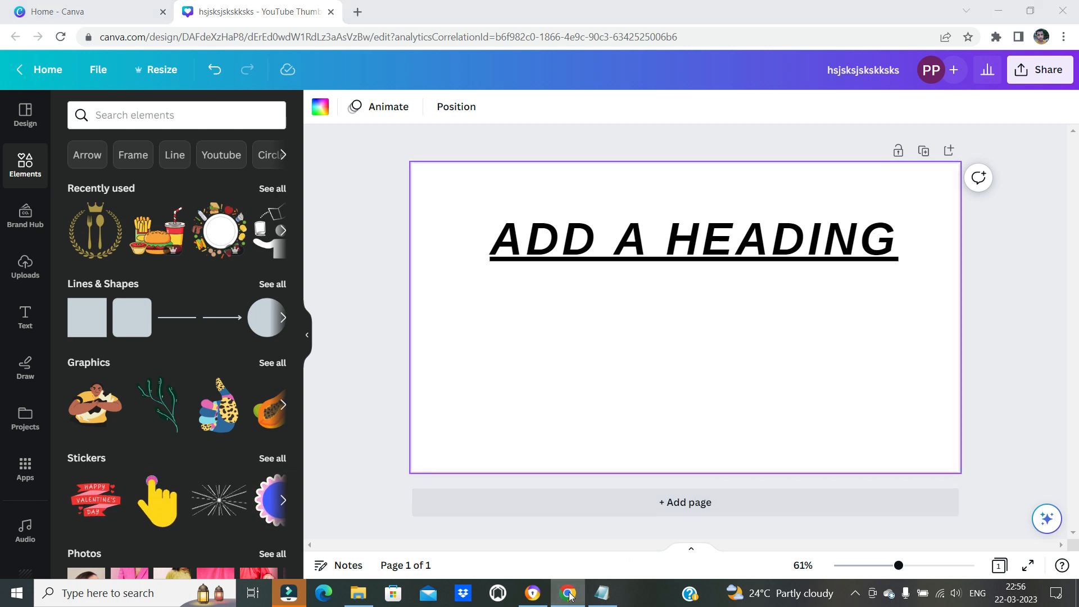
left_click(568, 595)
left_click(605, 594)
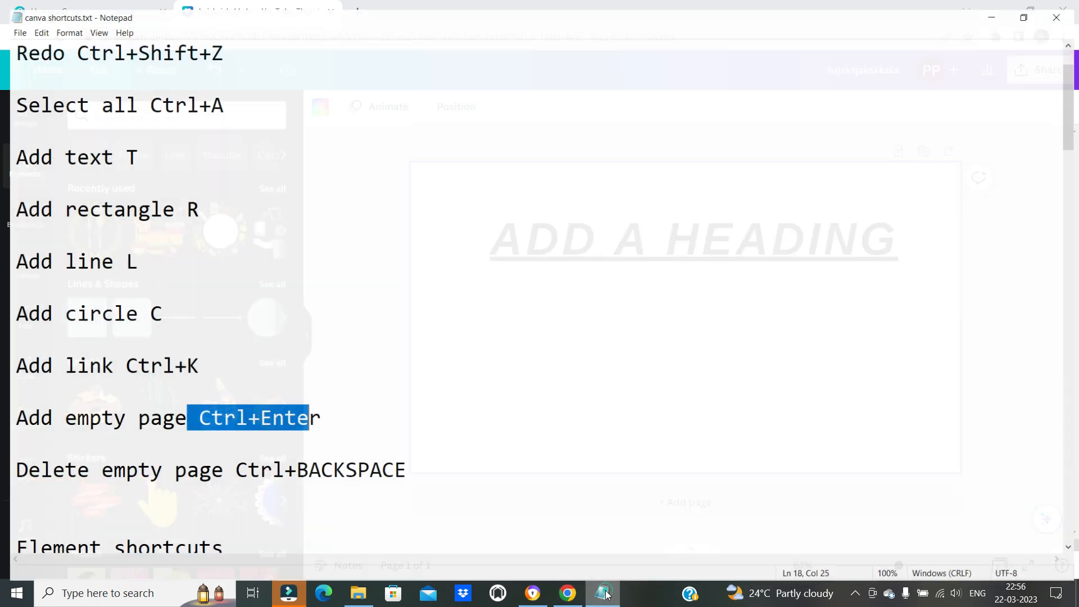
left_click(605, 595)
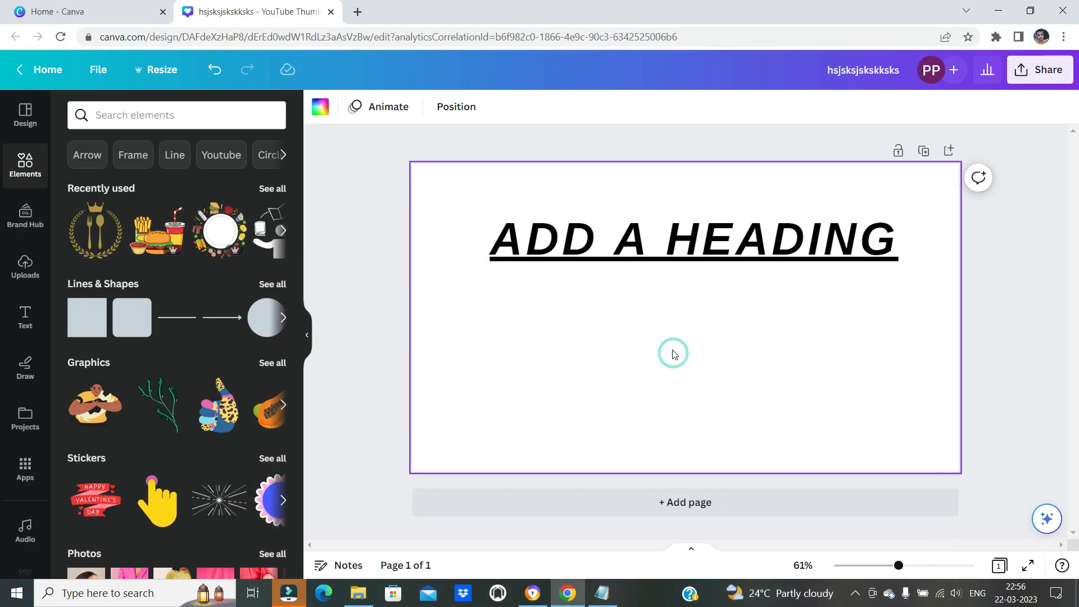
key("ctrl+Return")
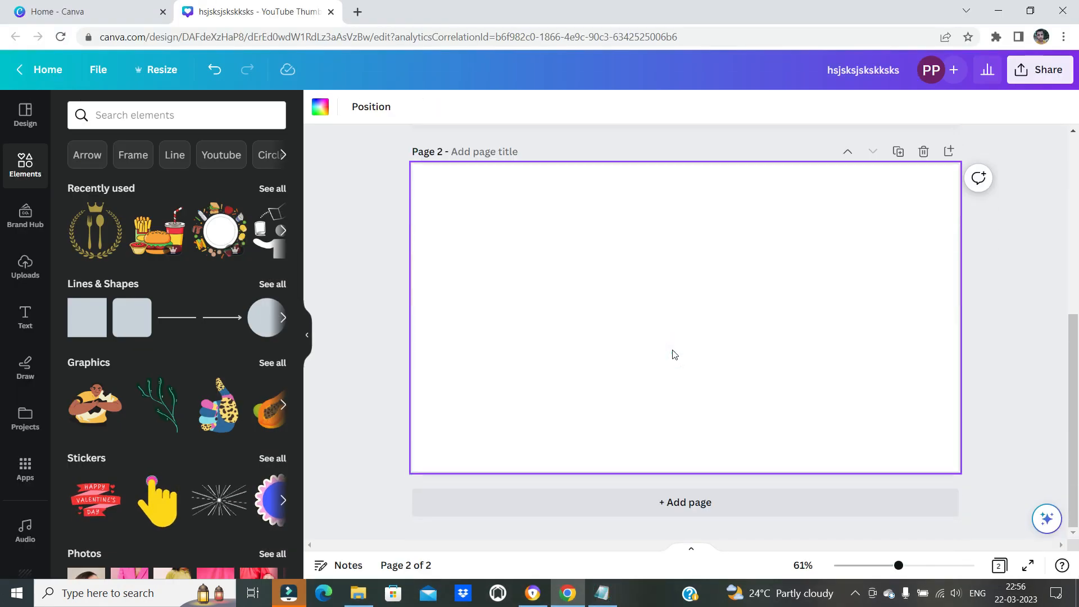
key("ctrl+Return")
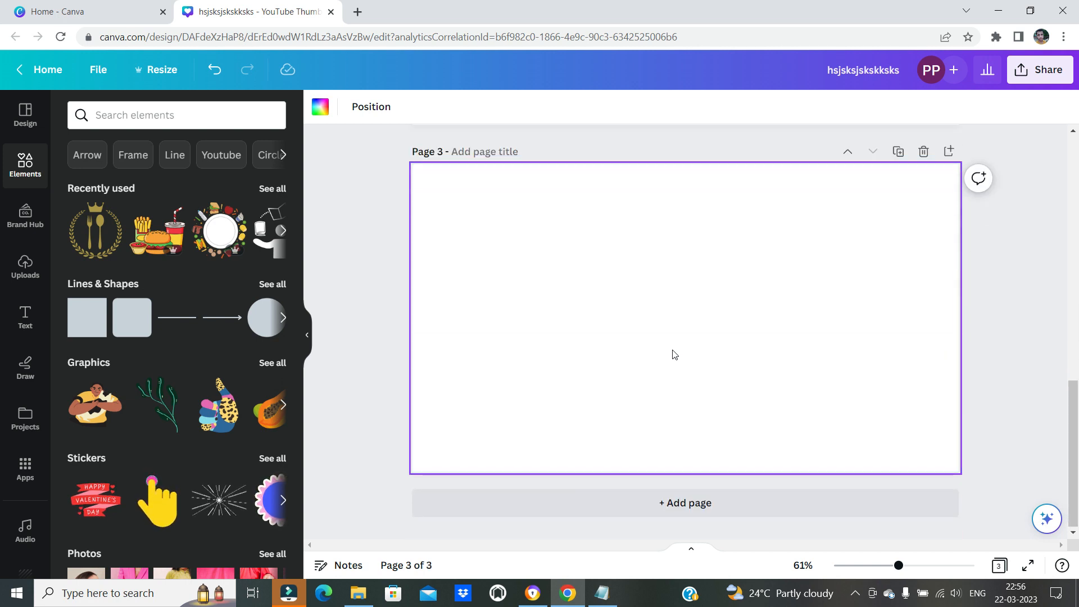
key("ctrl+Return")
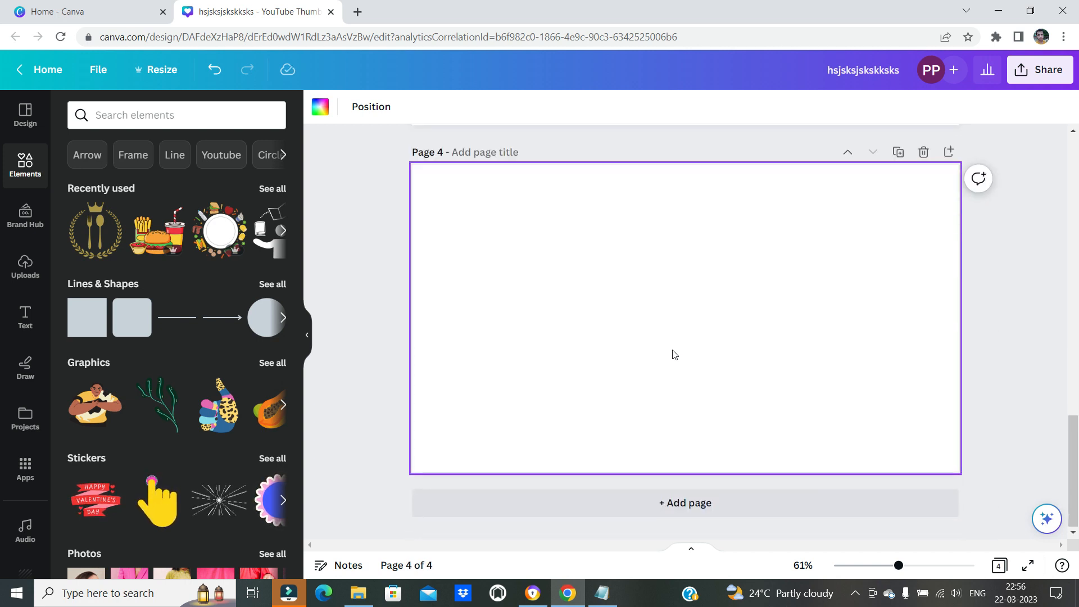
scroll(714, 326, "up", 15)
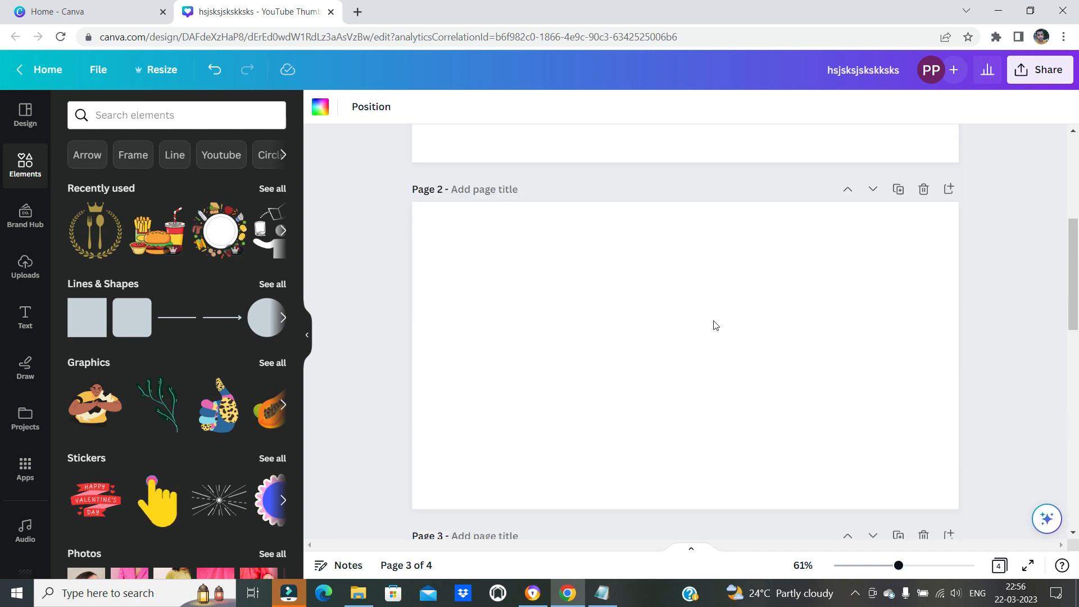
scroll(714, 326, "down", 15)
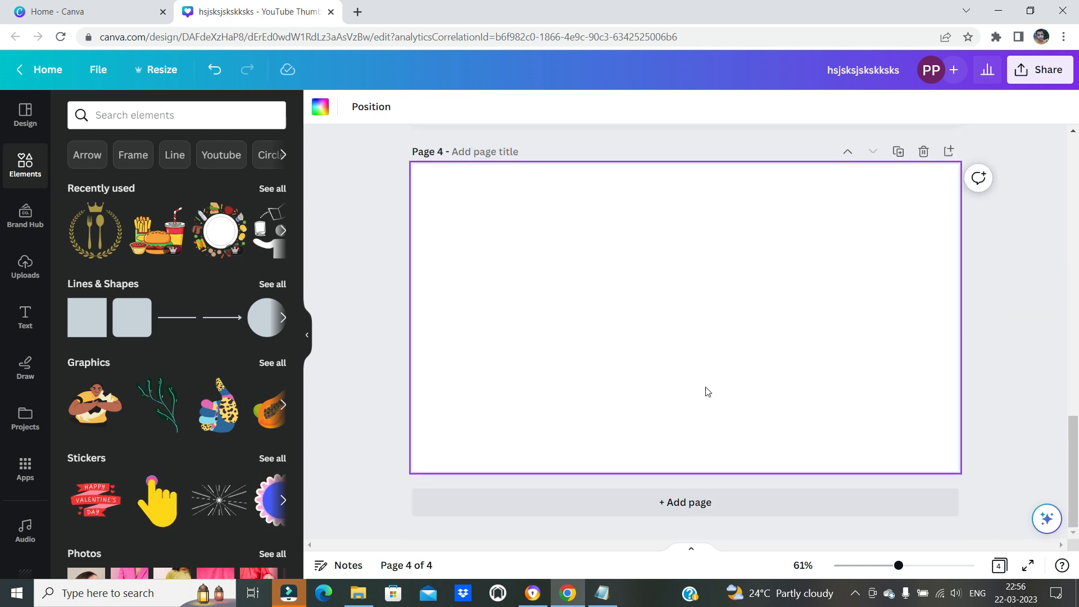
Switch to the Notepad list and highlight the shortcut for deleting an empty page
left_click(611, 597)
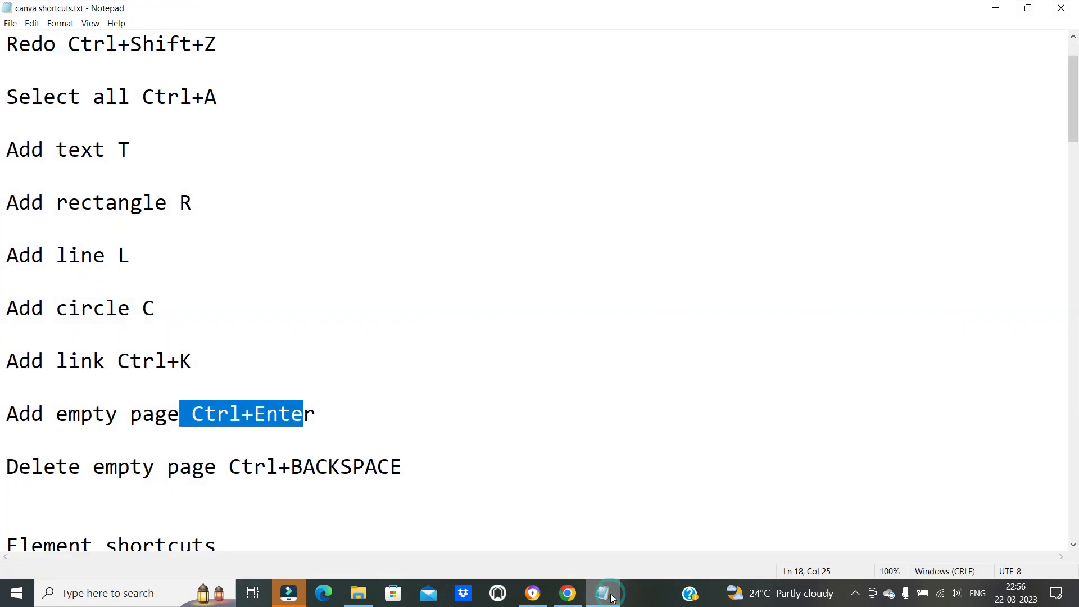
left_click(275, 417)
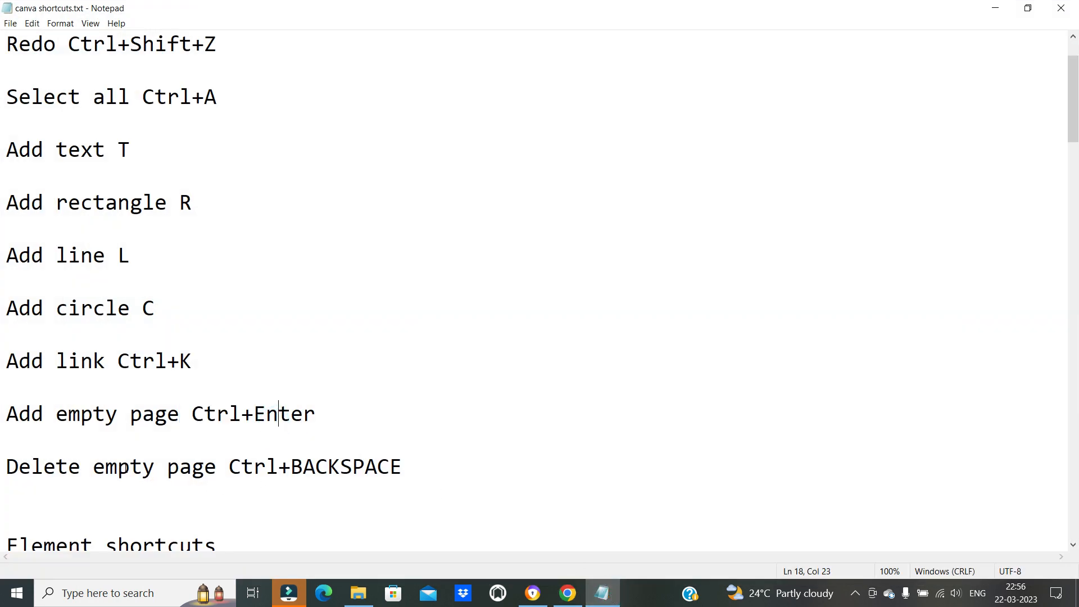
left_click_drag(242, 467, 407, 464)
Switch to Canva and delete the empty pages 4, 3 and 2 one after another
left_click(567, 593)
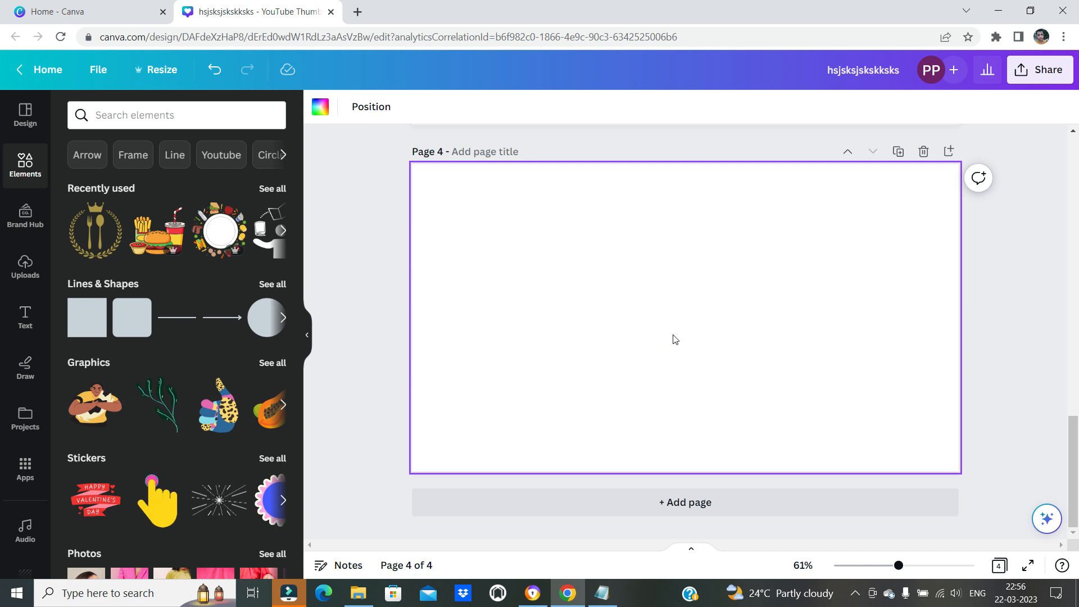
key("ctrl+BackSpace")
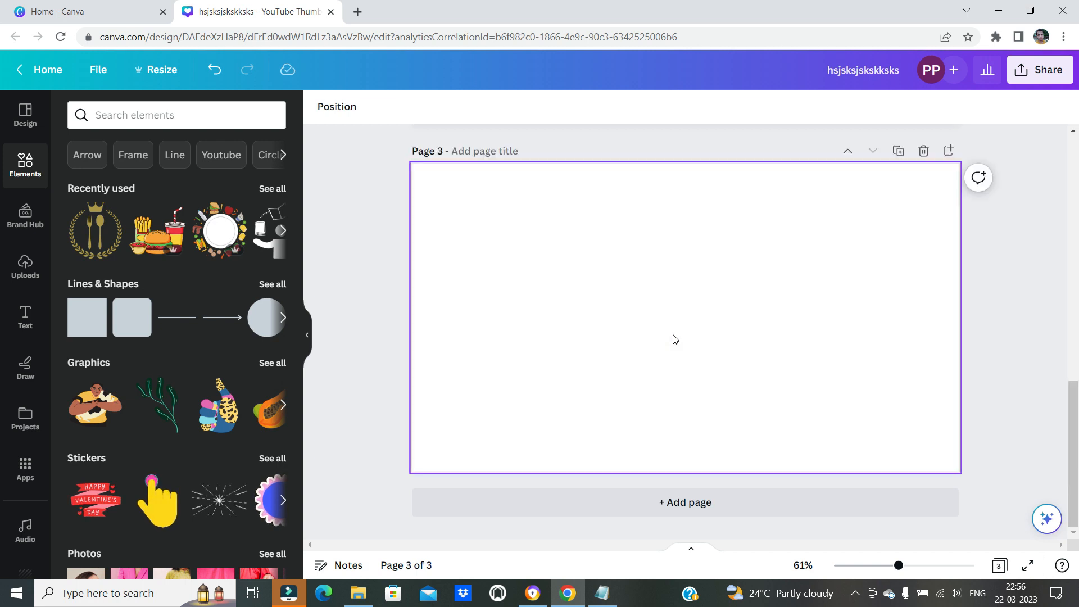
left_click(821, 369)
key("ctrl+BackSpace")
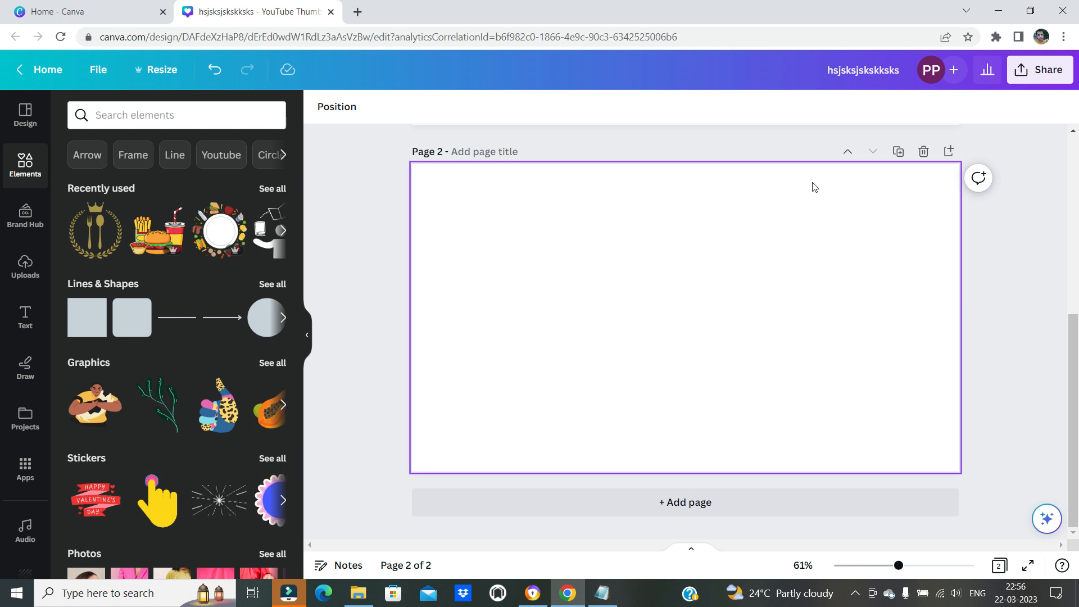
left_click(761, 236)
key("ctrl+BackSpace")
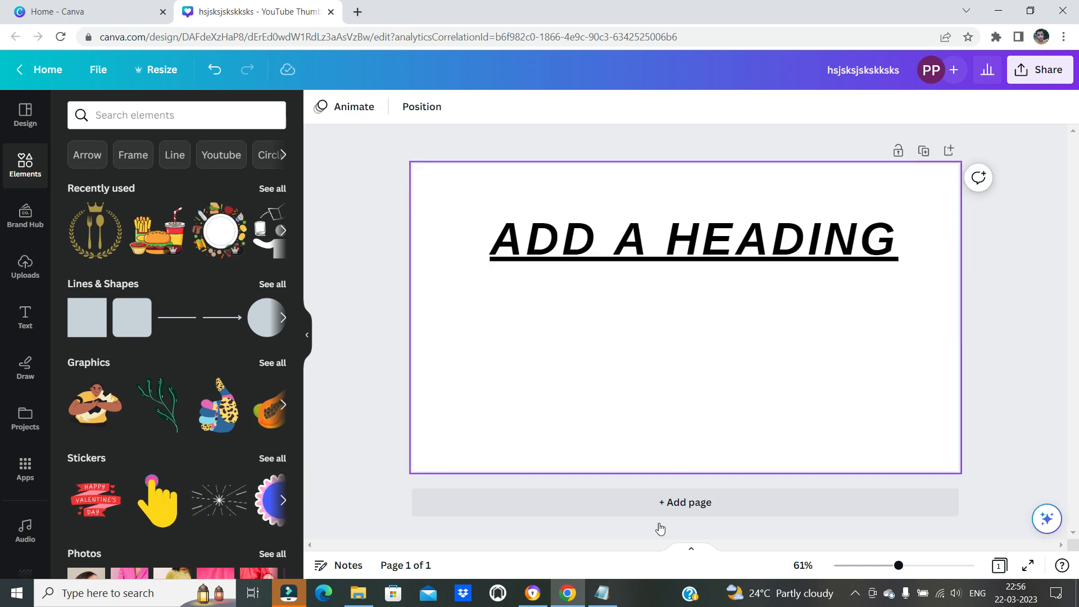
Switch to the Notepad list and highlight the "Element shortcuts" section heading
left_click(569, 597)
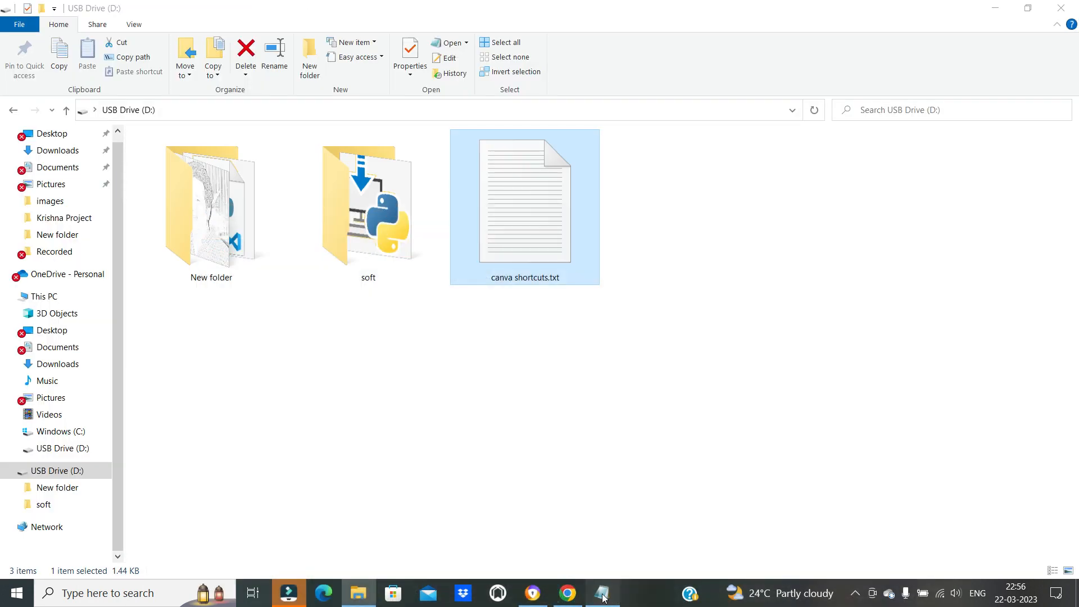
left_click(601, 593)
scroll(238, 377, "down", 3)
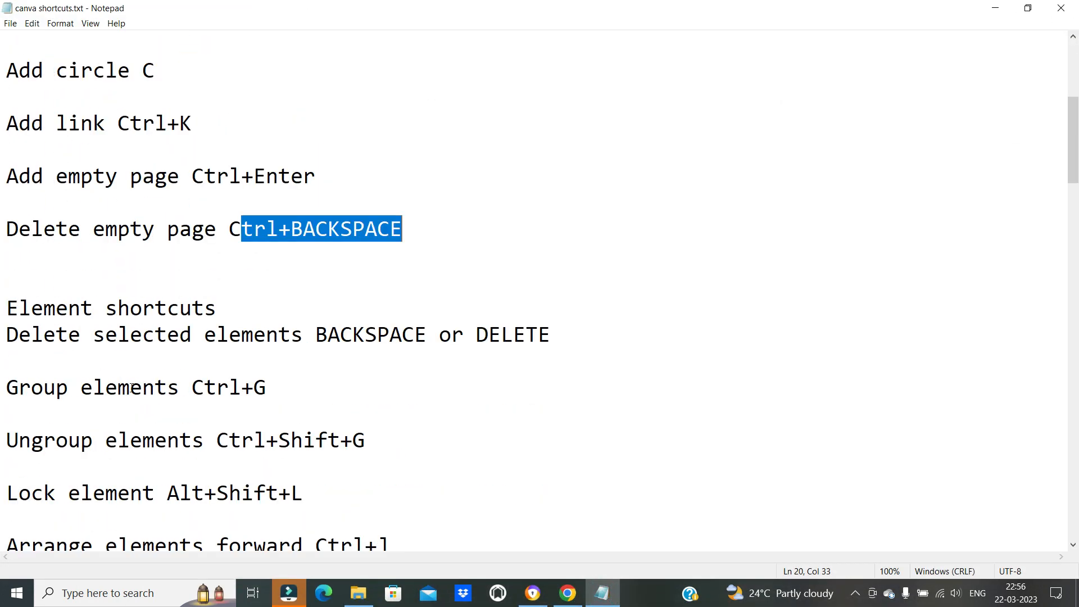
left_click_drag(42, 308, 217, 308)
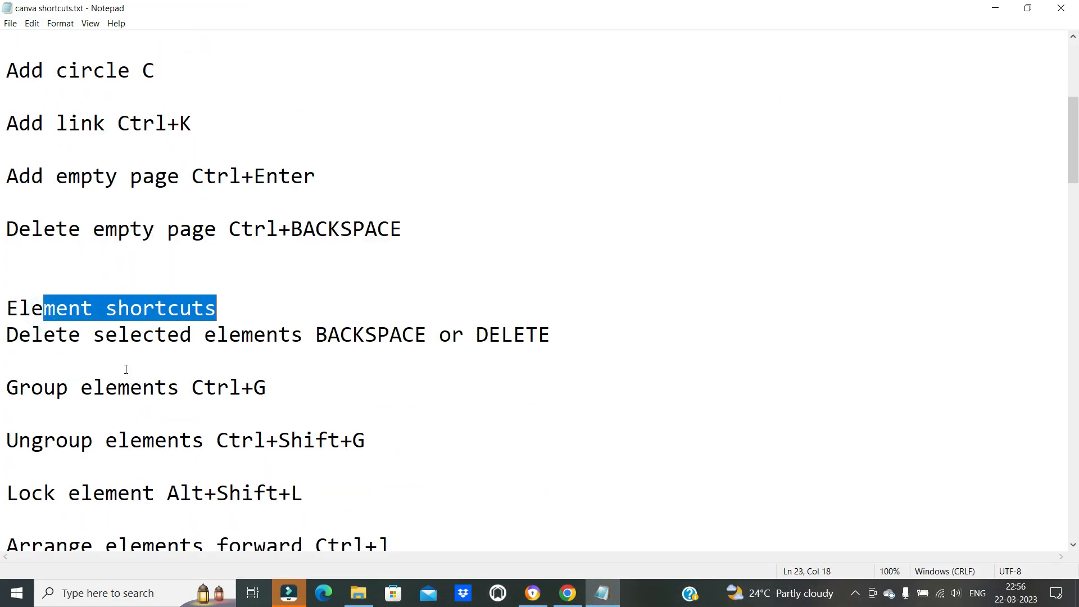
Highlight the shortcut for deleting selected elements in the Notepad list
left_click(116, 371)
left_click_drag(19, 336, 561, 332)
left_click(371, 424)
scroll(391, 357, "down", 1)
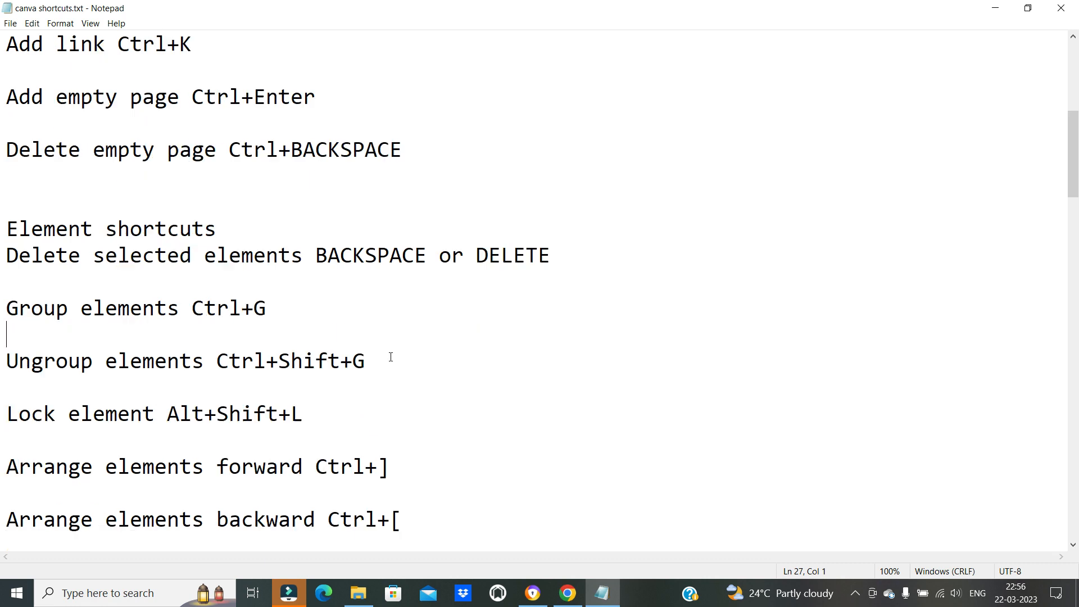
Switch to Canva, add a circle below the heading, and delete it
left_click(567, 593)
left_click(630, 316)
left_click(664, 255)
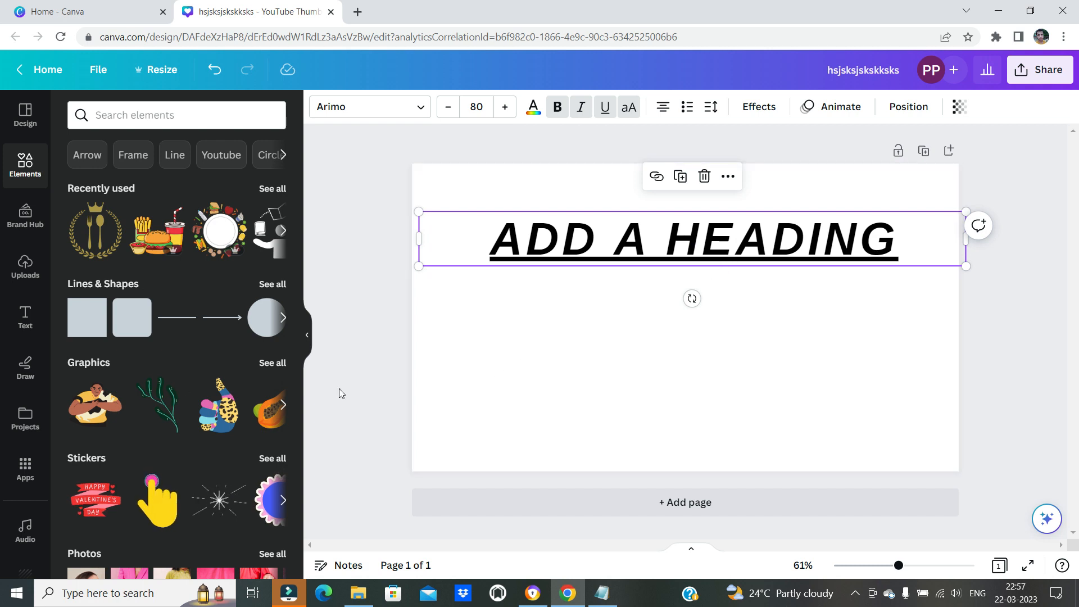
left_click(727, 400)
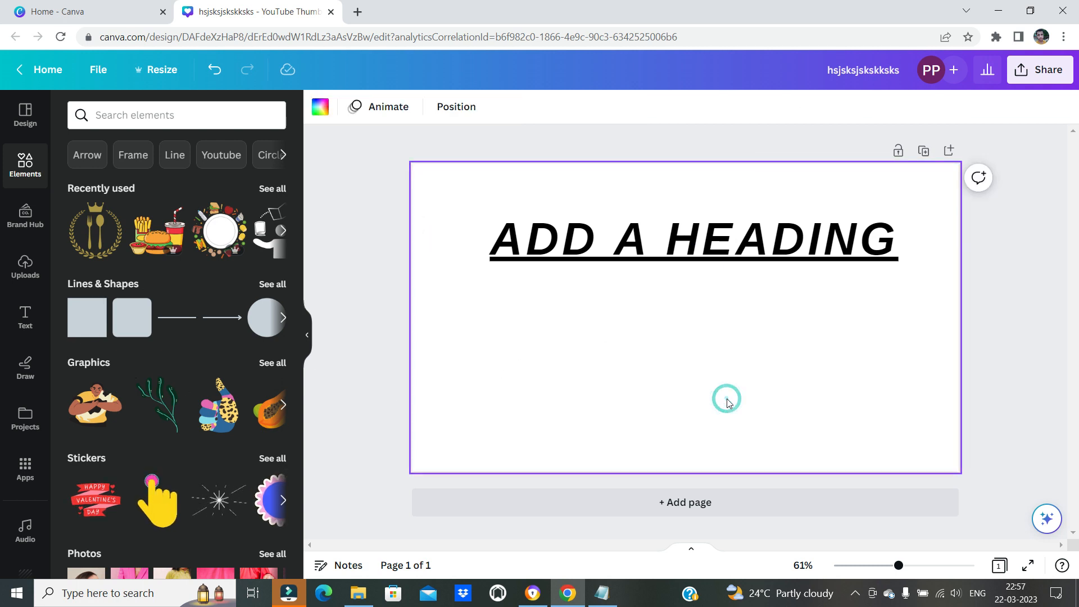
key("c")
left_click(471, 377)
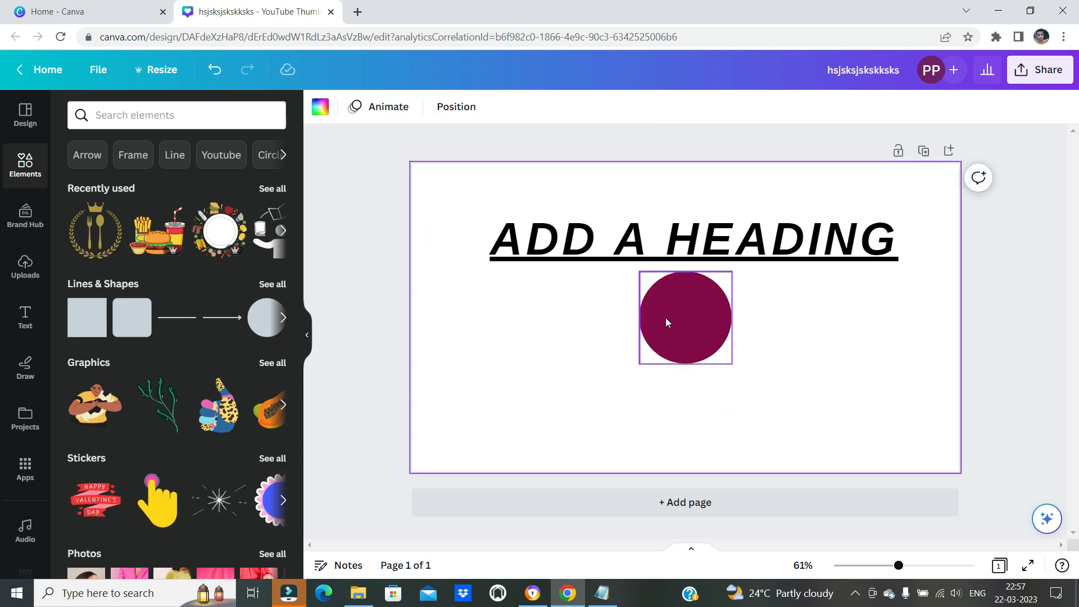
left_click(665, 316)
key("Delete")
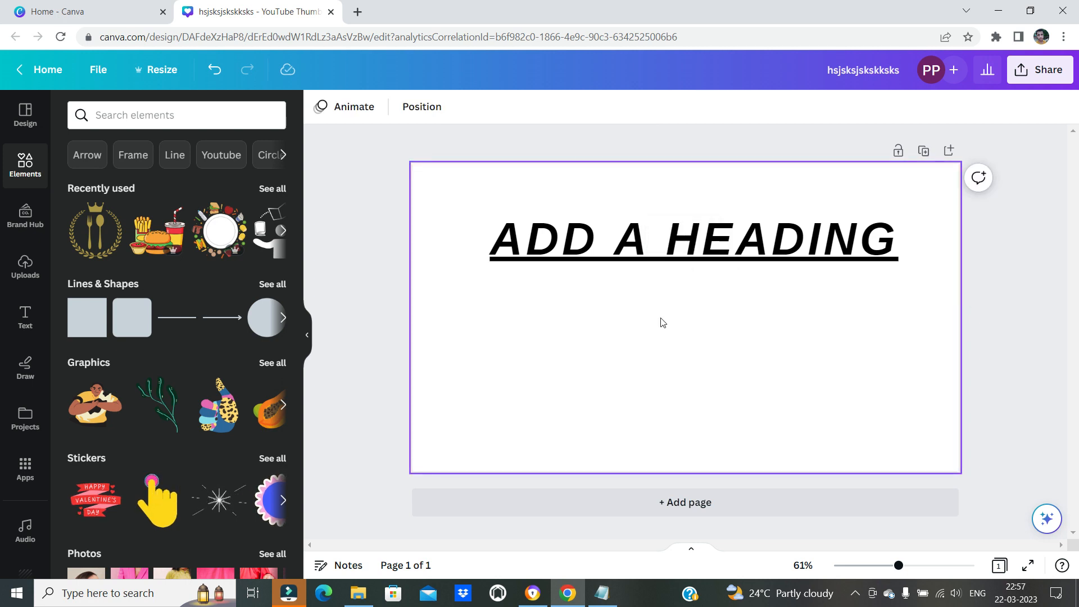
left_click(649, 363)
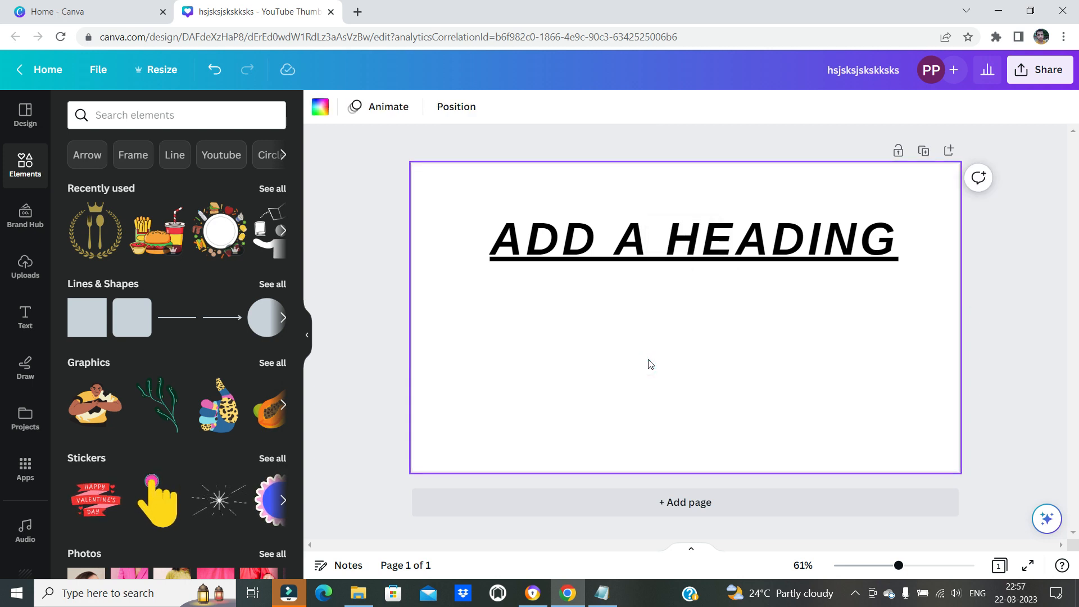
Add a square below the heading and delete it
key("ctrl+z")
left_click(481, 336)
left_click(706, 329)
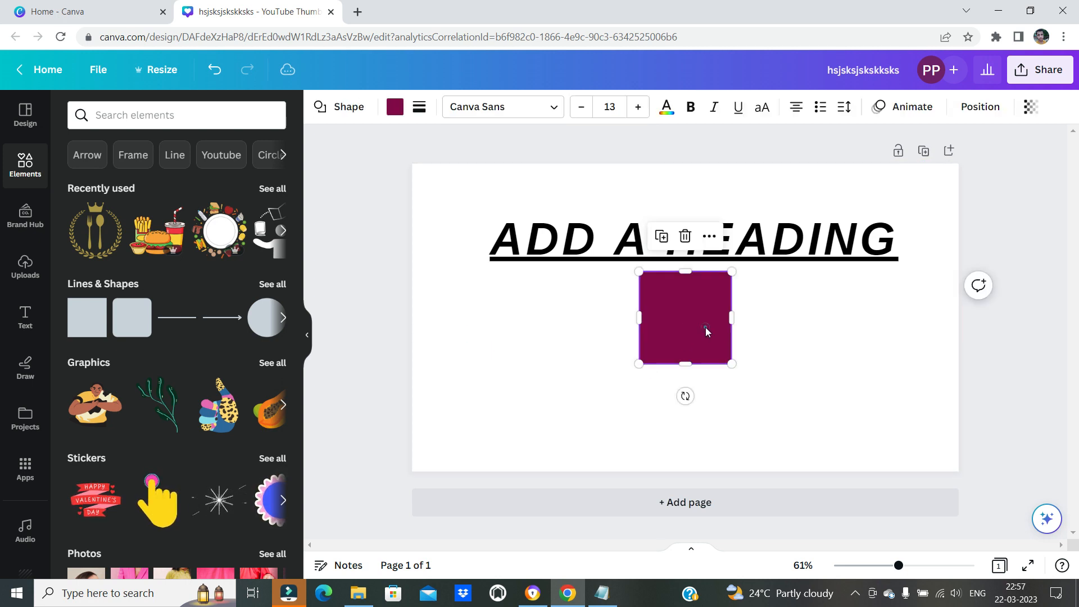
key("Delete")
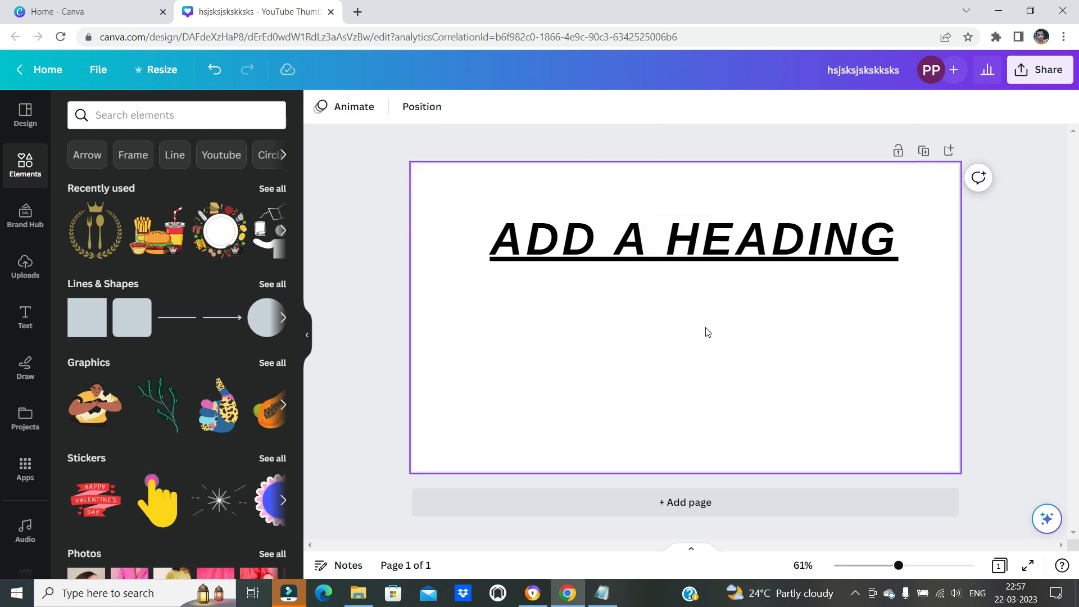
Switch to the Notepad list and highlight the line with the shortcut for grouping elements
left_click(602, 593)
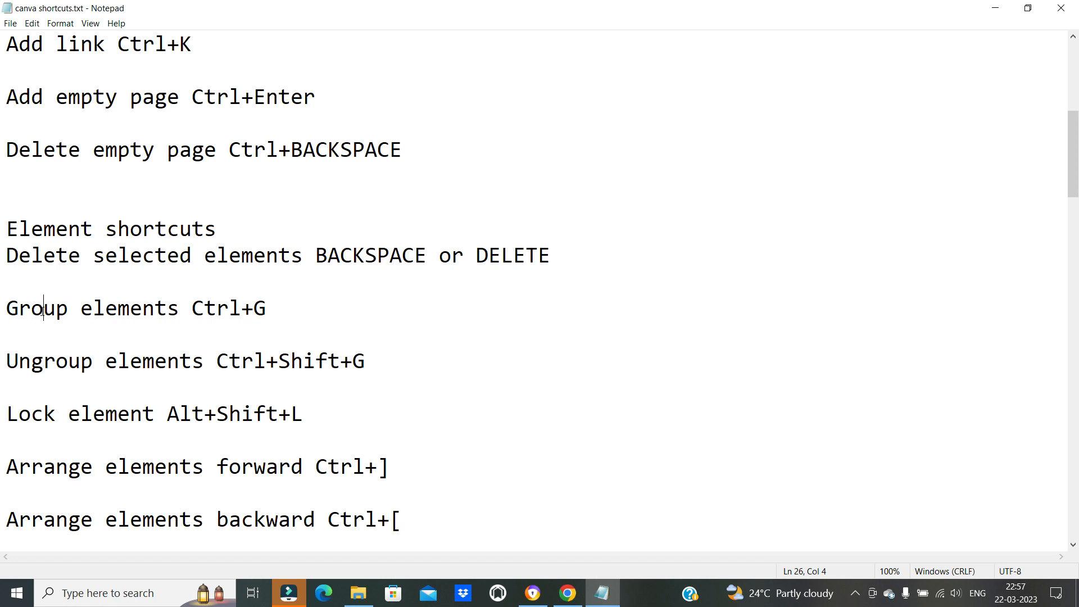
left_click_drag(43, 308, 349, 308)
Return to Canva, add a circle and a square below the heading, and move the square left of the circle
left_click(602, 593)
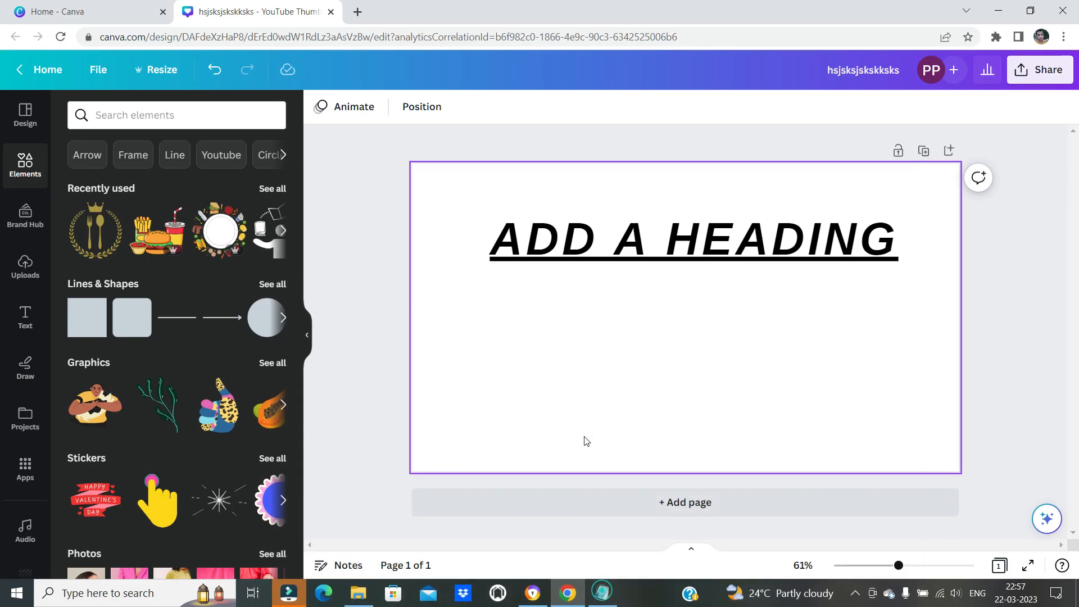
left_click(497, 384)
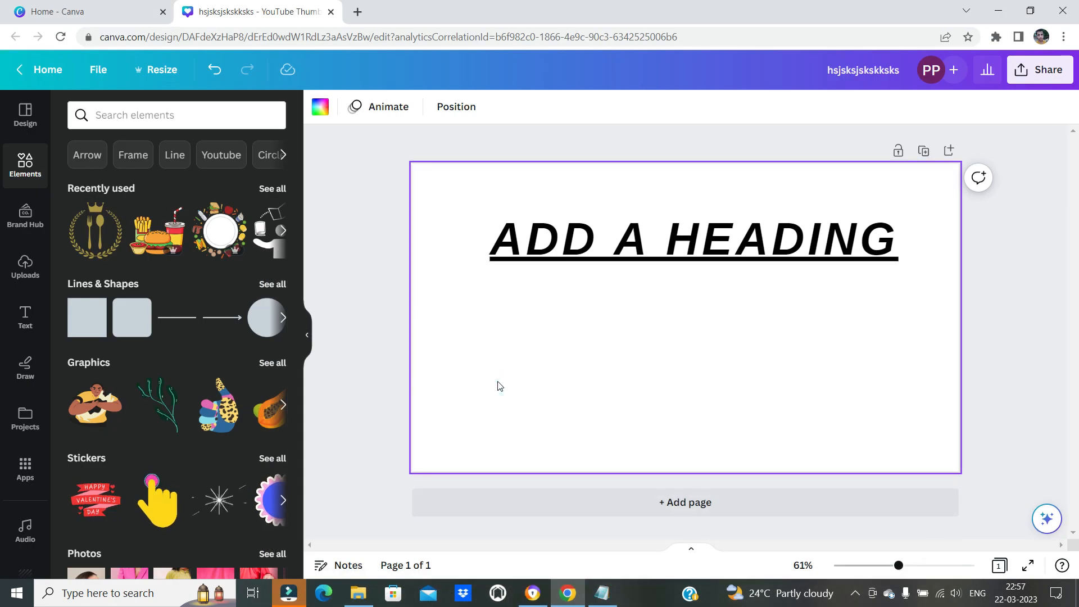
key("c")
left_click(824, 373)
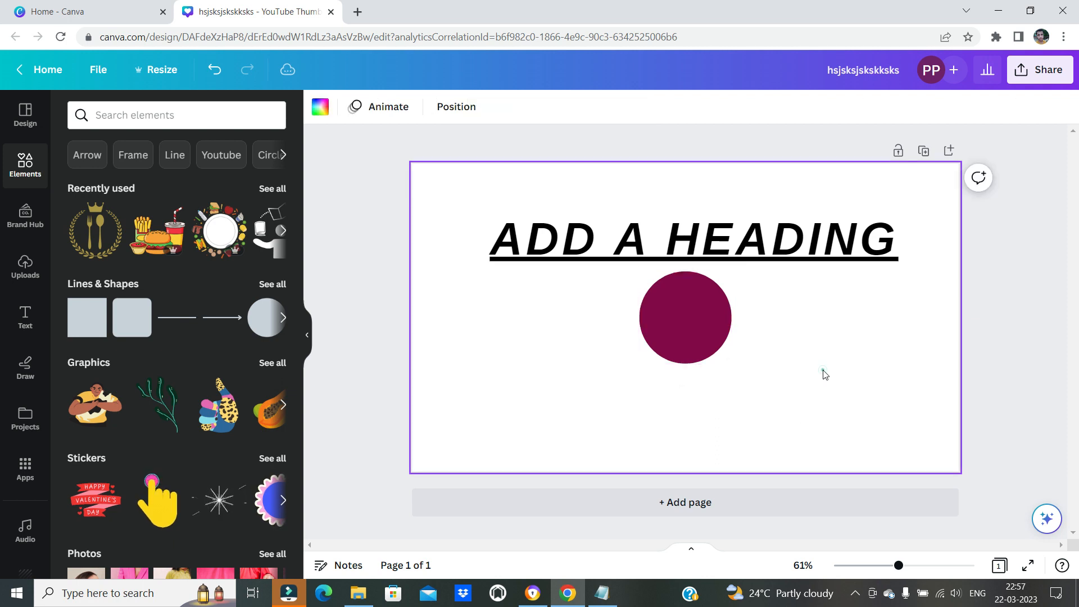
key("r")
left_click_drag(691, 309, 497, 330)
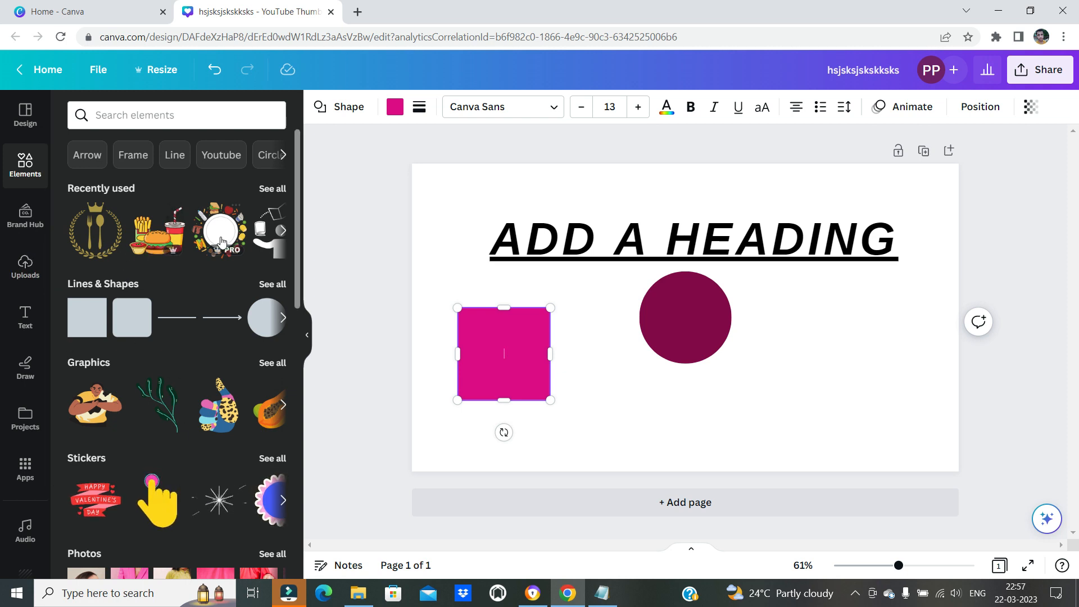
Add the recently used burger, fries and drink graphic right of the circle, and arrange the three elements in a row
left_click_drag(153, 239, 835, 352)
left_click(676, 405)
mouse_move(669, 316)
left_mouse_down()
mouse_move(640, 363)
mouse_move(664, 335)
mouse_move(650, 323)
left_mouse_up()
mouse_move(494, 340)
left_mouse_down()
mouse_move(494, 351)
mouse_move(490, 324)
left_mouse_up()
mouse_move(873, 383)
left_mouse_down()
mouse_move(894, 380)
mouse_move(872, 381)
left_mouse_up()
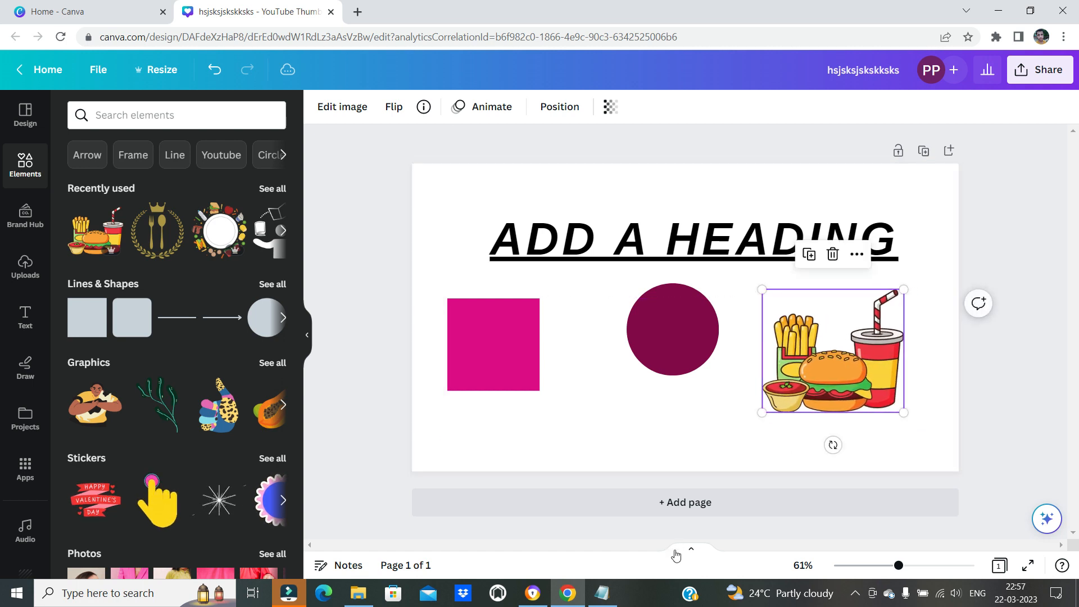
Switch to the Notepad list and highlight only the key combination for grouping elements
left_click(604, 593)
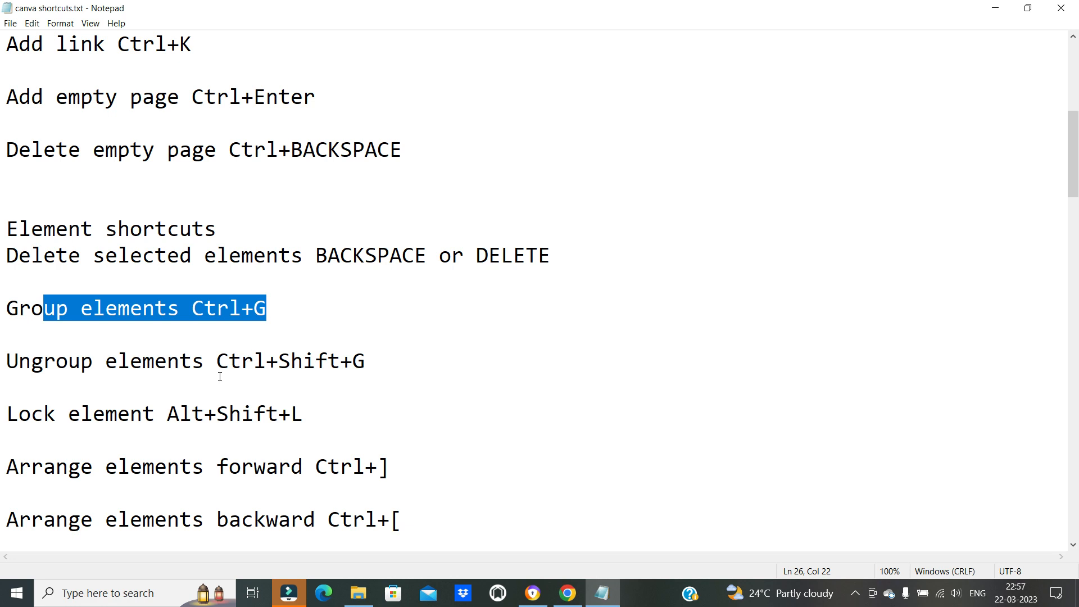
left_click(164, 365)
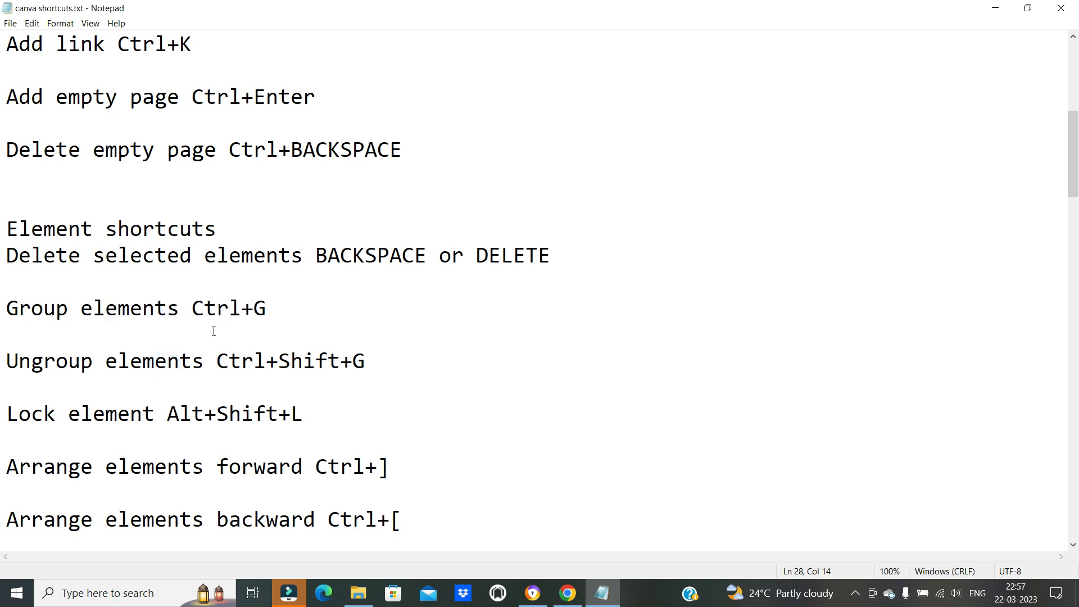
left_click_drag(199, 308, 266, 308)
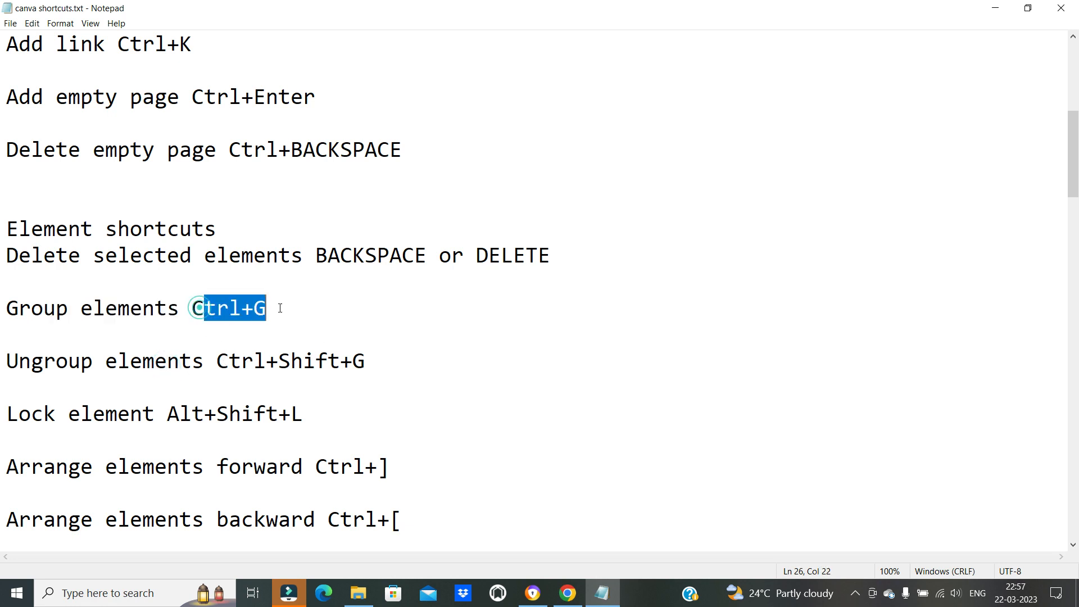
Switch to Canva, group the square, circle and food graphic, and move the group slightly down and to the right
left_click(601, 593)
left_click(584, 437)
left_click_drag(434, 276, 920, 424)
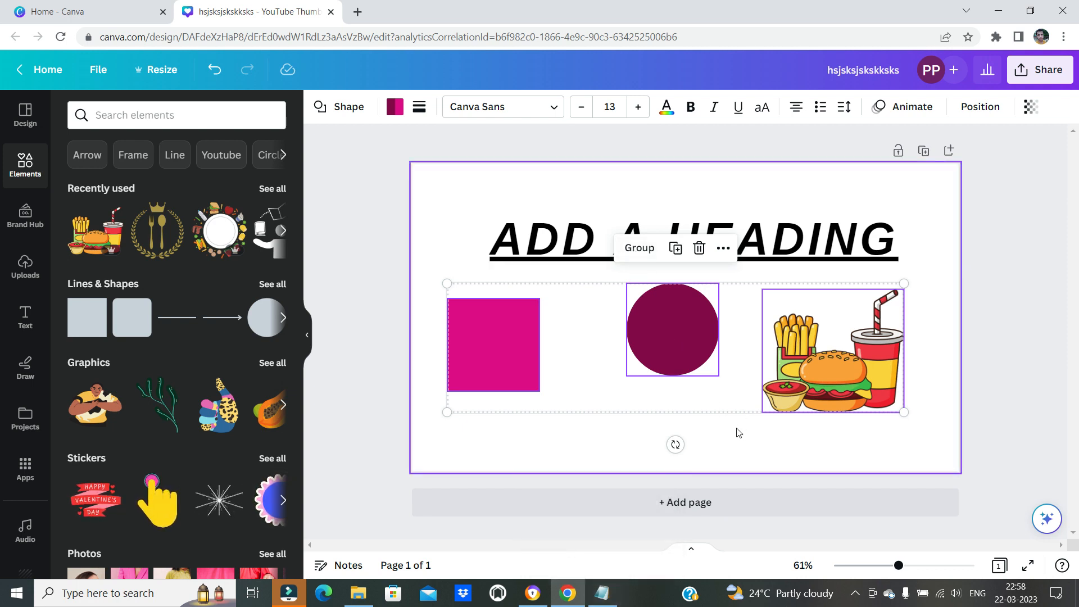
key("ctrl+g")
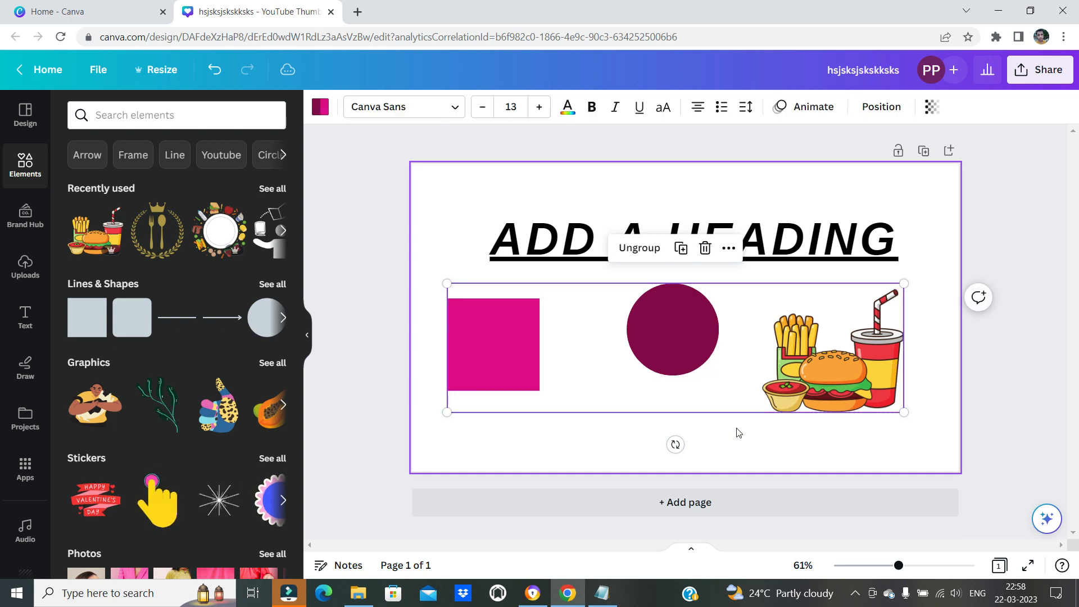
mouse_move(668, 321)
left_mouse_down()
mouse_move(657, 324)
mouse_move(689, 337)
mouse_move(672, 345)
mouse_move(701, 334)
mouse_move(682, 308)
mouse_move(664, 366)
mouse_move(703, 376)
mouse_move(686, 297)
mouse_move(693, 186)
mouse_move(655, 251)
mouse_move(691, 310)
mouse_move(611, 328)
mouse_move(730, 277)
mouse_move(677, 325)
left_mouse_up()
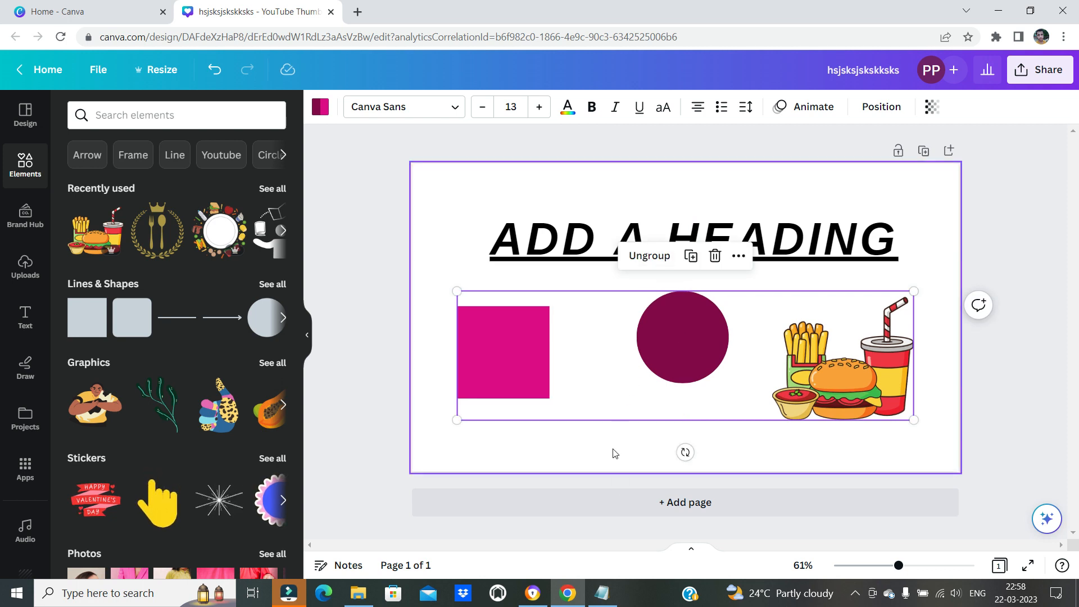
Switch to the Notepad list and read the shortcut for ungrouping elements
left_click(573, 594)
left_click(573, 593)
left_click(602, 593)
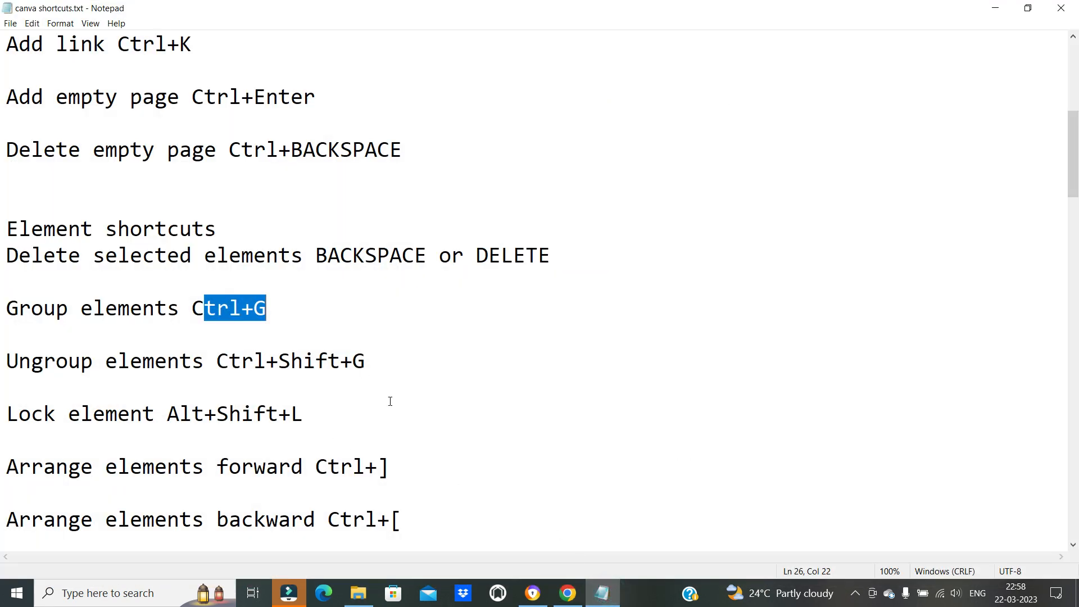
Return to Canva, ungroup the square, circle and food graphic, and move them individually on the page
left_click(599, 592)
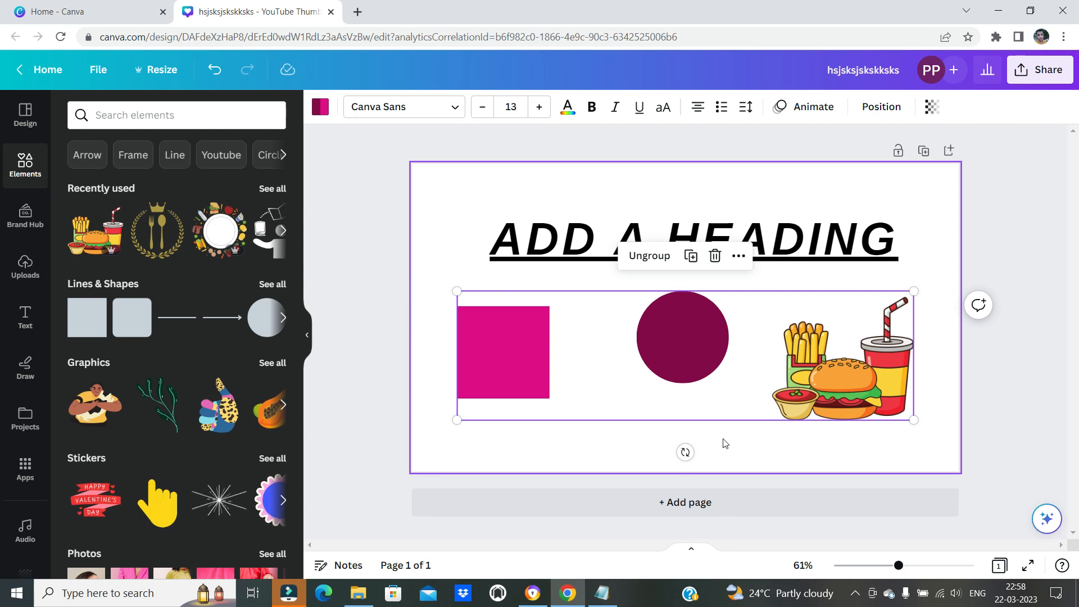
key("ctrl+shift+g")
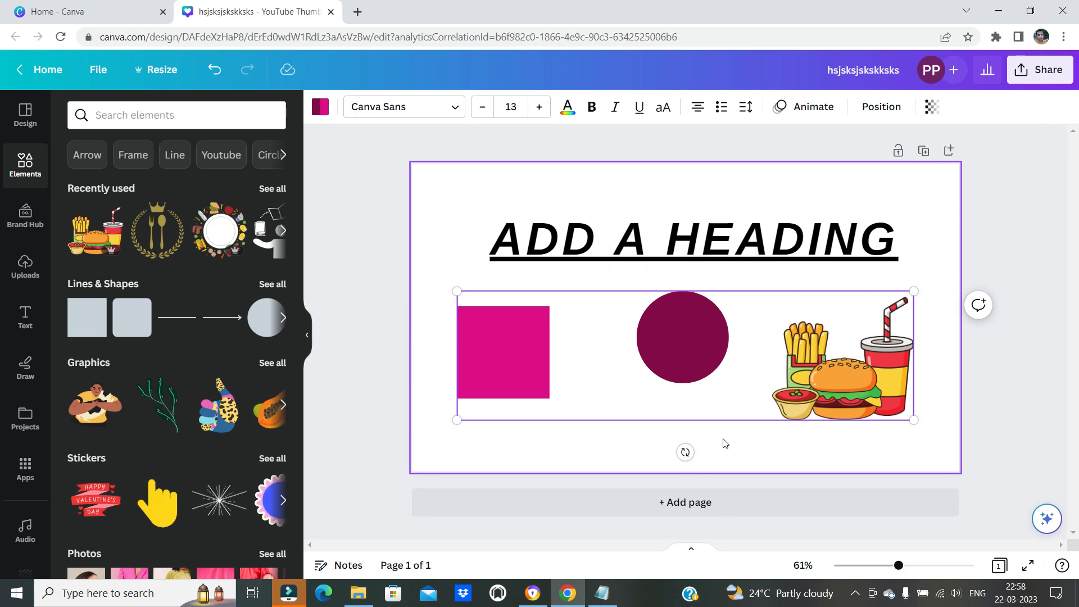
left_click_drag(460, 361, 491, 354)
left_click(449, 247)
left_click(479, 360)
left_click(443, 293)
left_click(656, 396)
left_click_drag(655, 400, 636, 412)
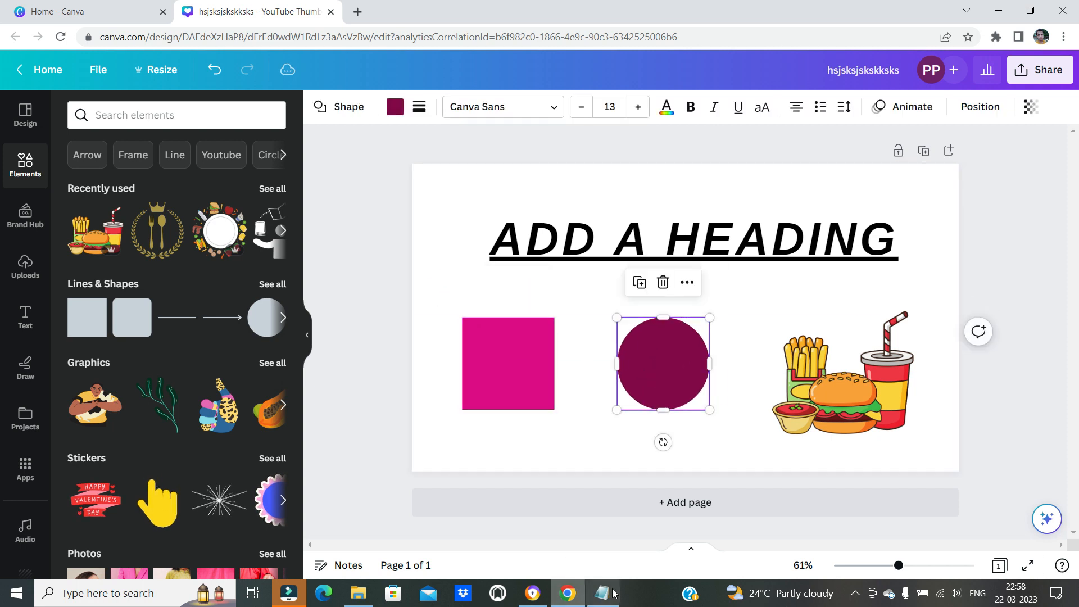
Switch to the Notepad list and highlight the key combination for locking an element
left_click(600, 593)
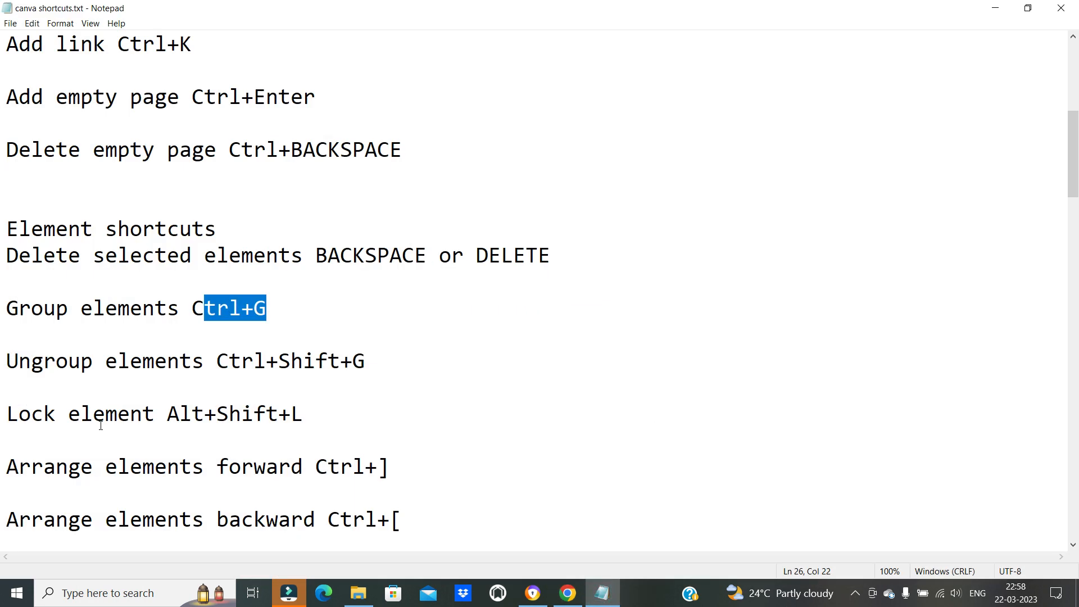
scroll(68, 367, "down", 1)
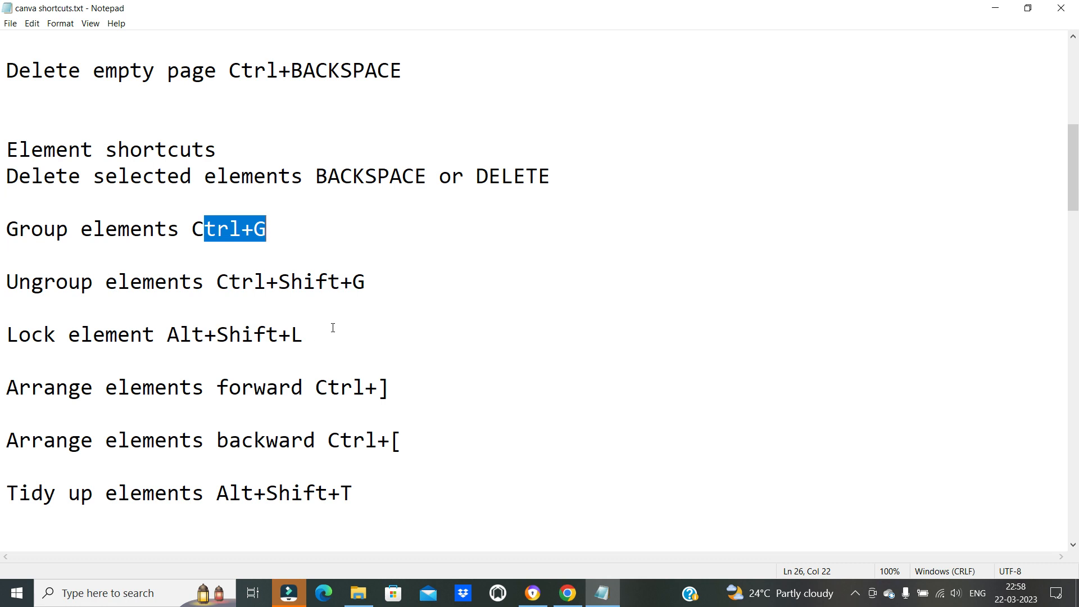
left_click(174, 351)
left_click_drag(179, 334, 303, 336)
Return to Canva and lock the position of the "ADD A HEADING" text
left_click(602, 595)
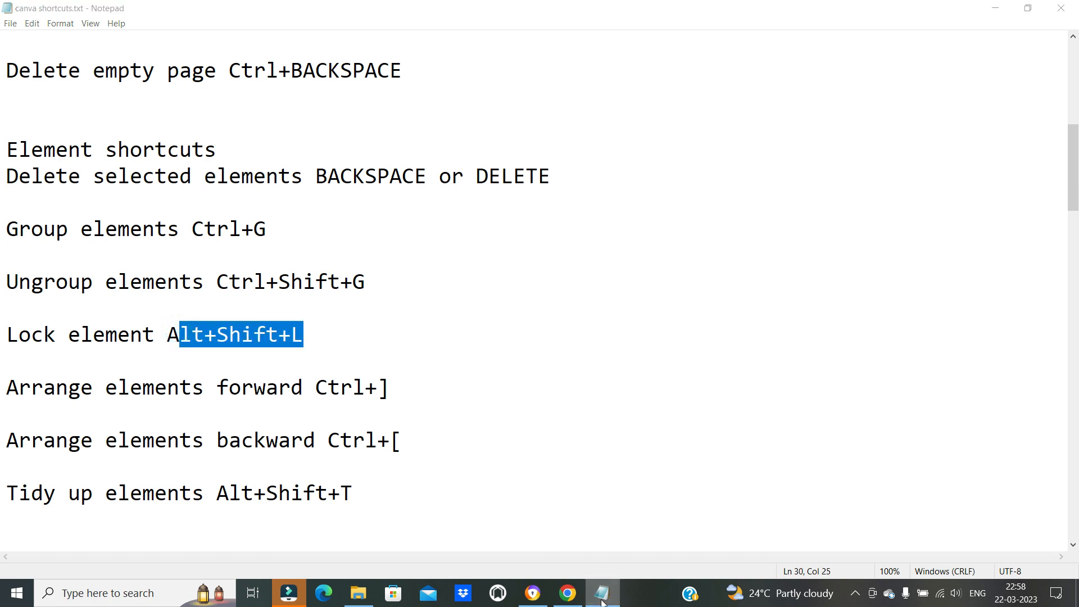
left_click(593, 430)
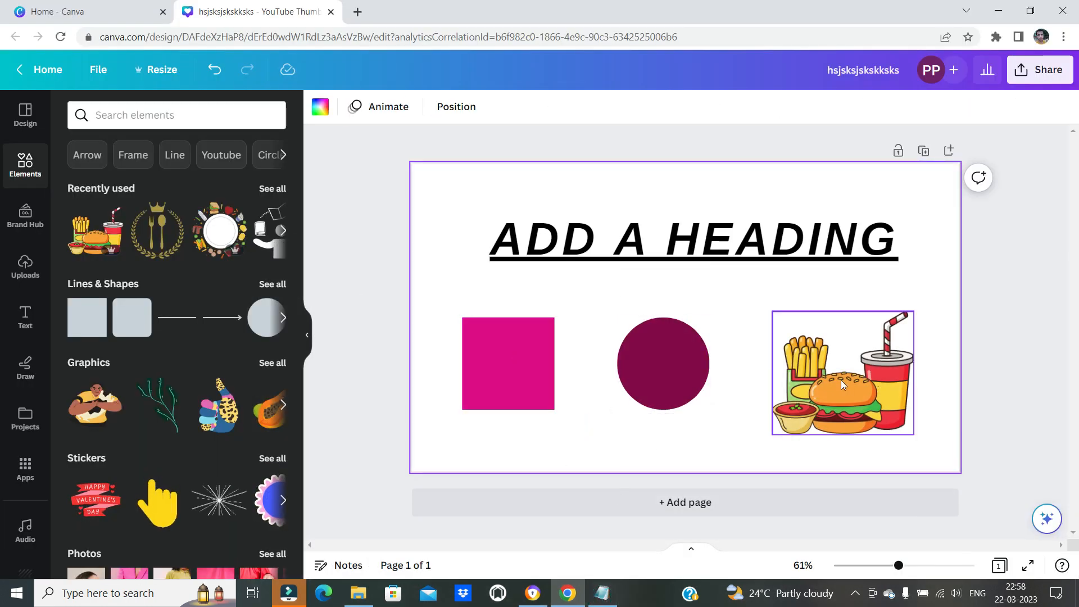
left_click(637, 250)
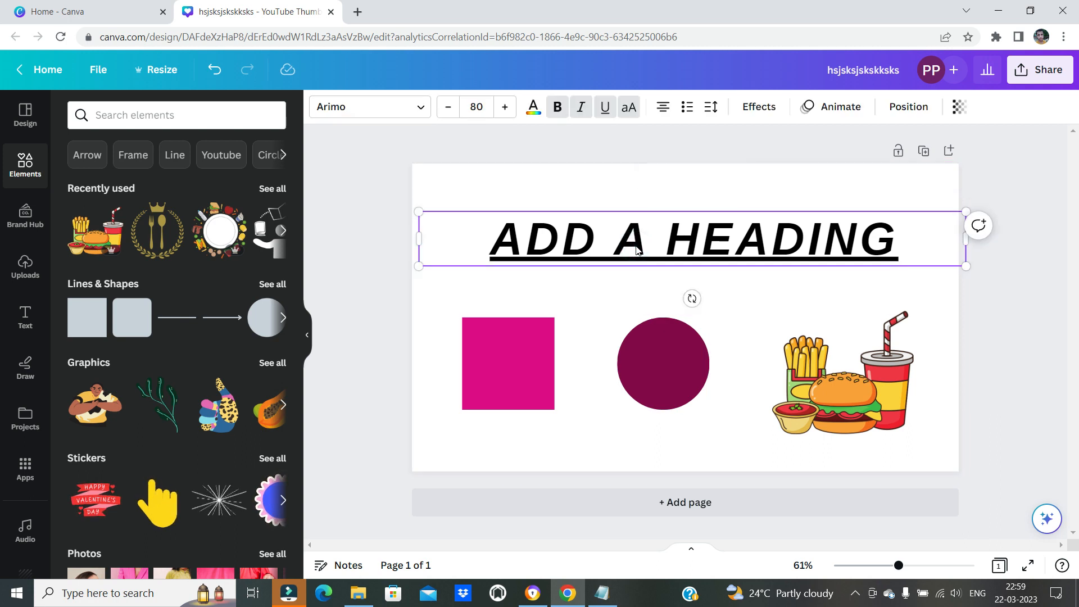
key("alt+shift+l")
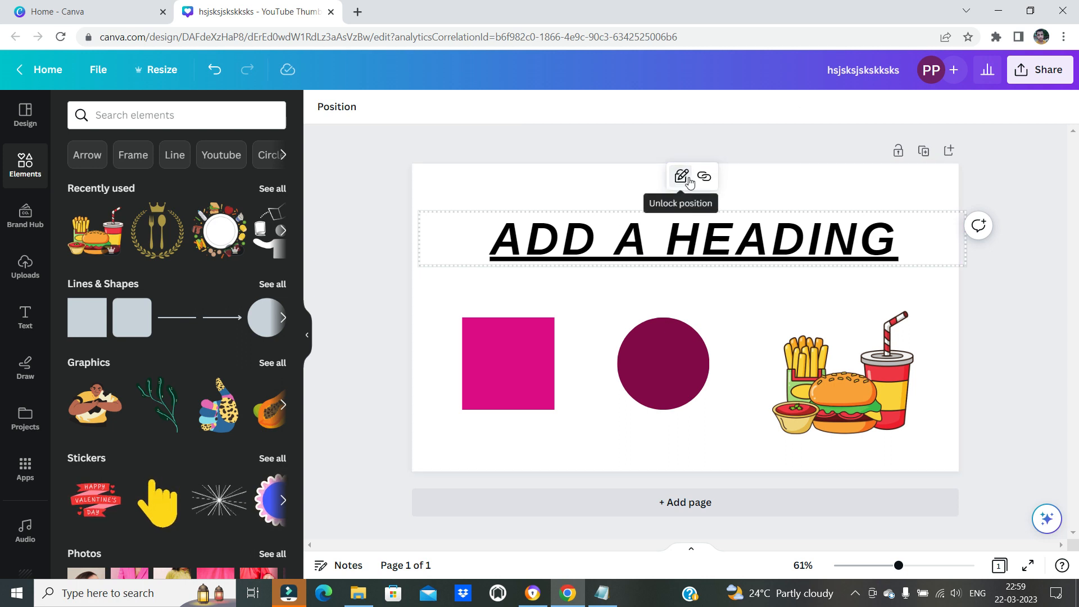
Try to move the locked heading on the page
left_click_drag(690, 245, 679, 272)
left_click_drag(627, 216, 649, 266)
left_click_drag(701, 233, 813, 252)
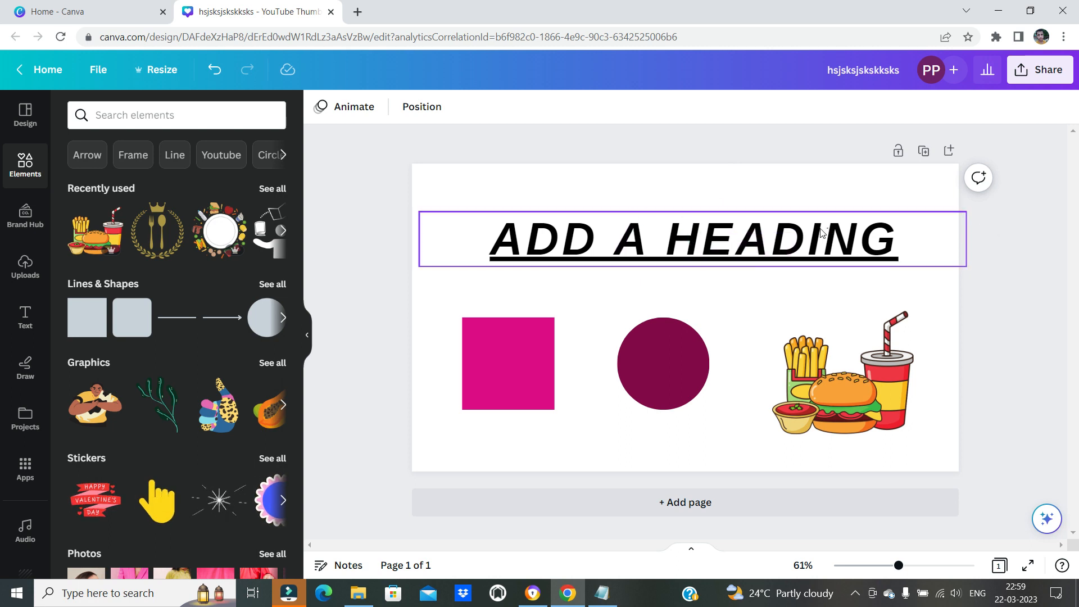
Enter text editing in the locked heading and select its entire text
left_click(770, 239)
left_click(658, 242)
left_click(732, 243)
left_click(655, 241)
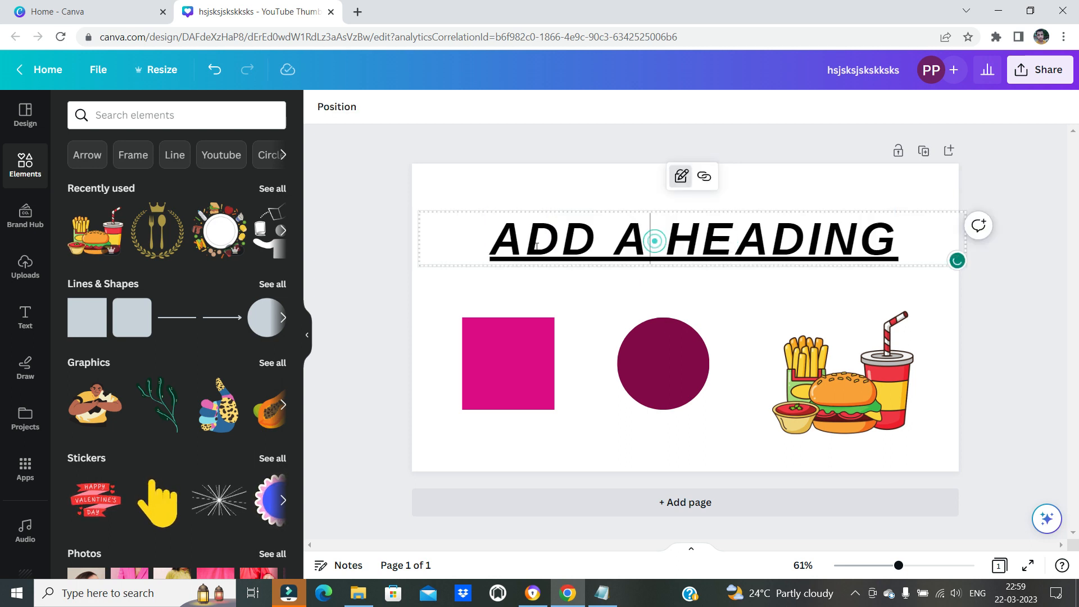
left_click_drag(488, 242, 936, 236)
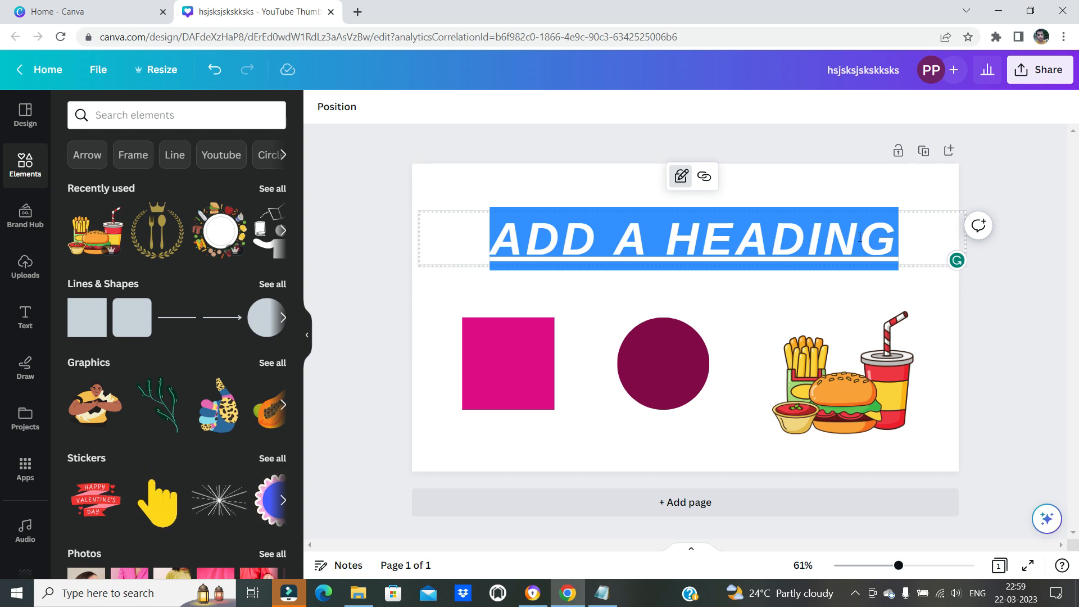
Look at the element lock shortcut in the Notepad list once more and return to Canva
left_click(603, 593)
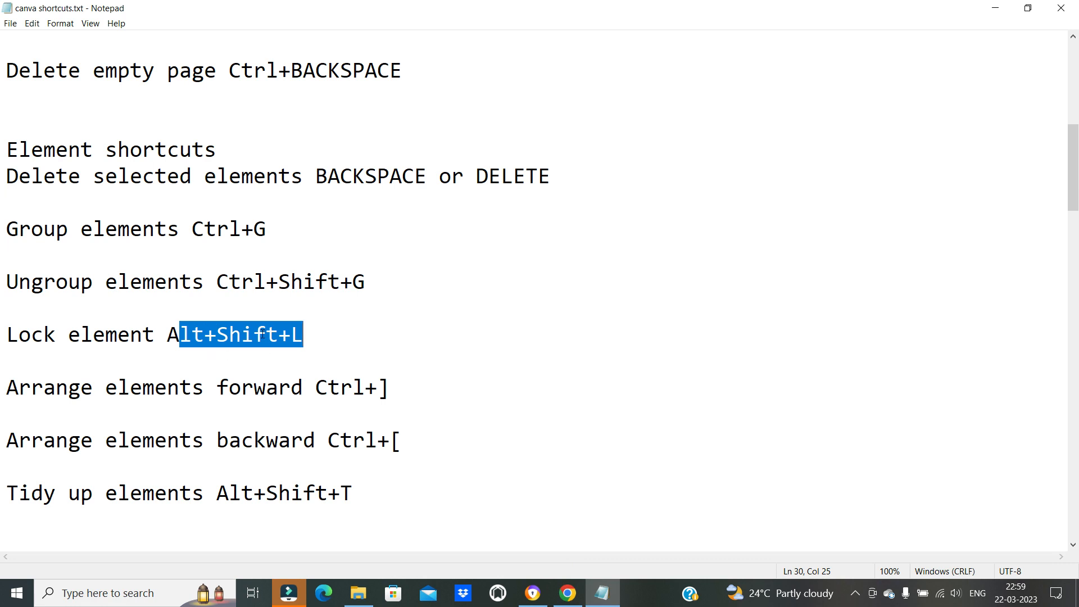
left_click(602, 593)
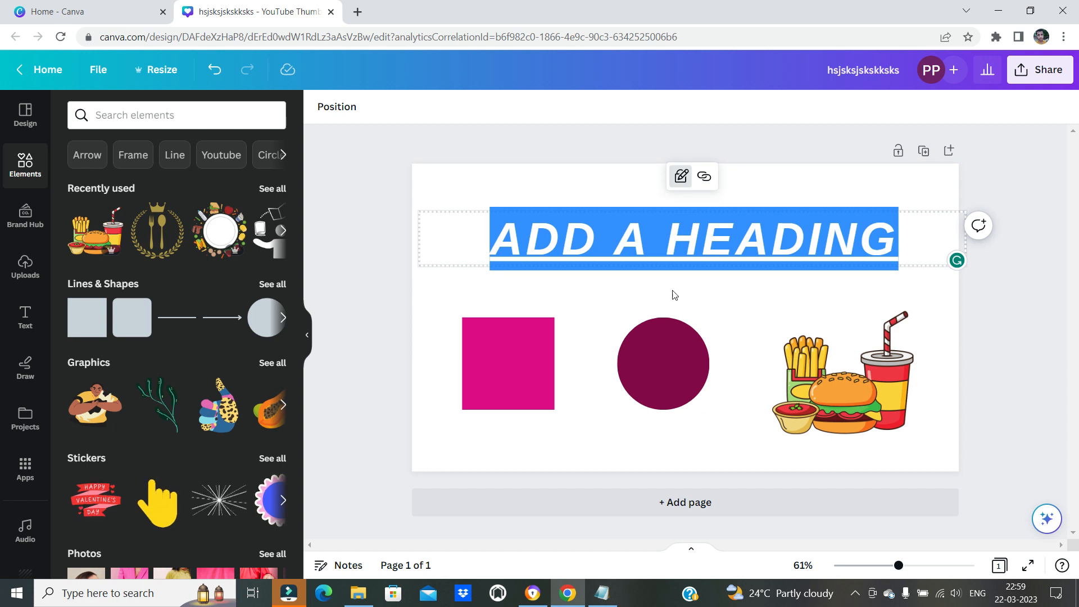
Recheck the lock shortcut in the Notepad list, then unlock the heading in Canva and nudge it slightly up and right
left_click(602, 592)
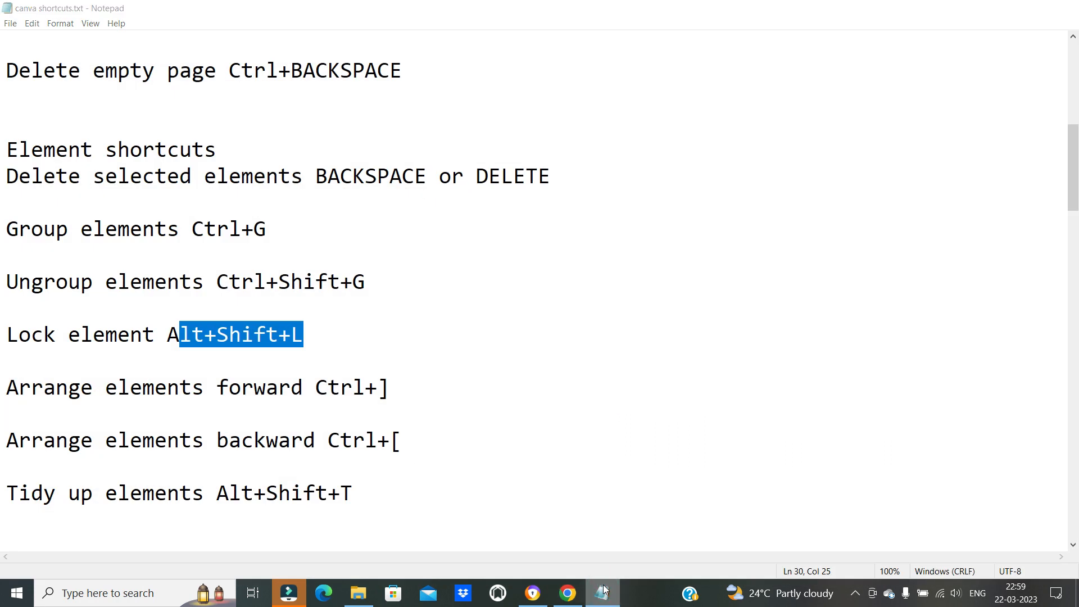
left_click(602, 593)
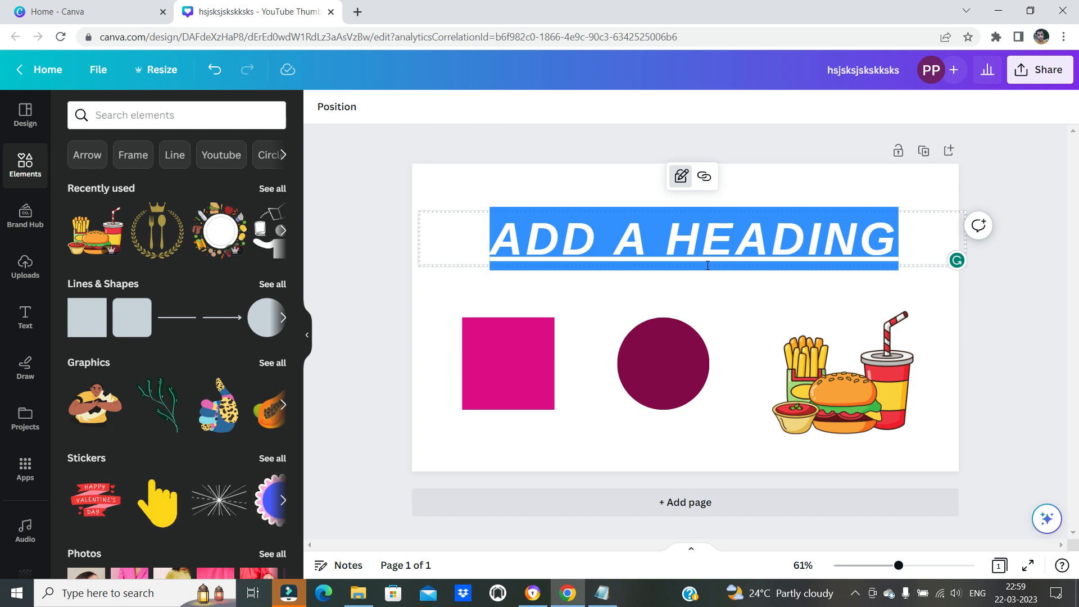
left_click(713, 301)
left_click(723, 255)
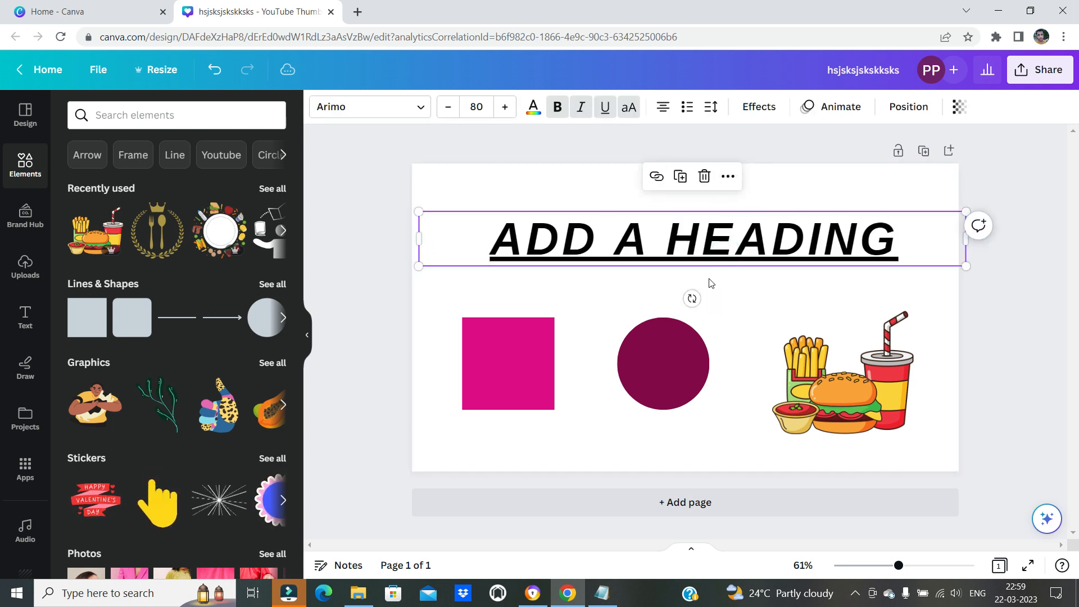
mouse_move(731, 259)
left_mouse_down()
mouse_move(742, 269)
mouse_move(751, 234)
mouse_move(747, 264)
mouse_move(746, 251)
left_mouse_up()
left_click(767, 295)
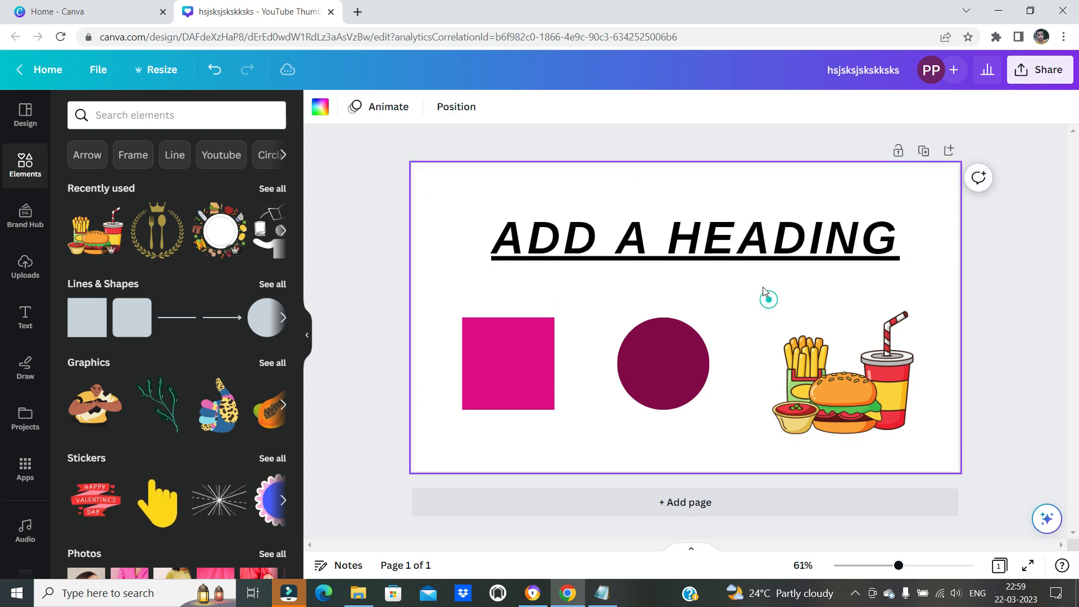
left_click(756, 243)
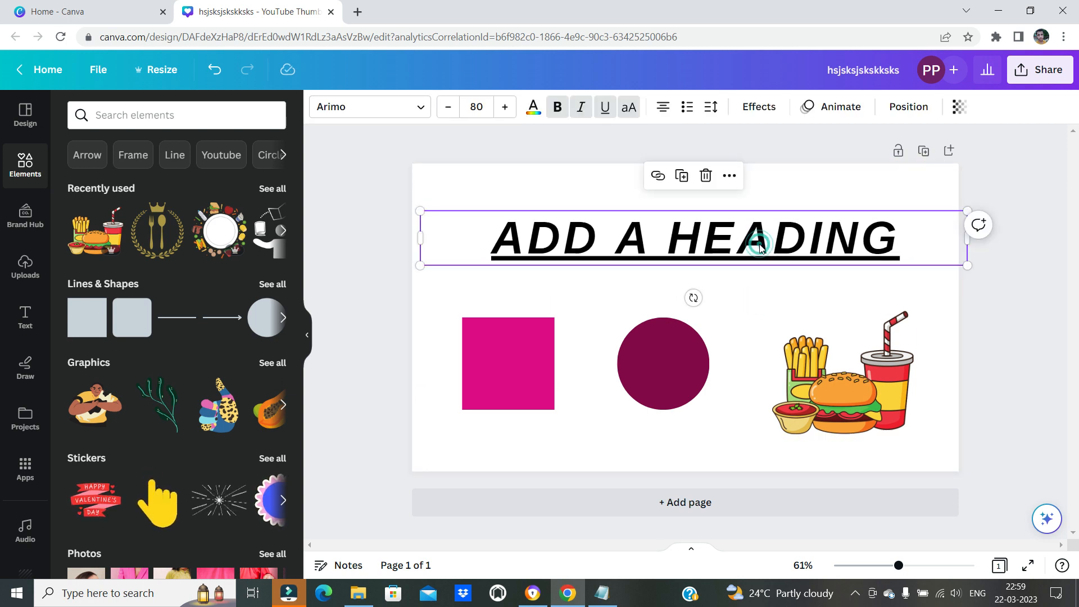
Switch to the Notepad list and highlight the "Arrange elements forward Ctrl+]" entry
left_click(603, 593)
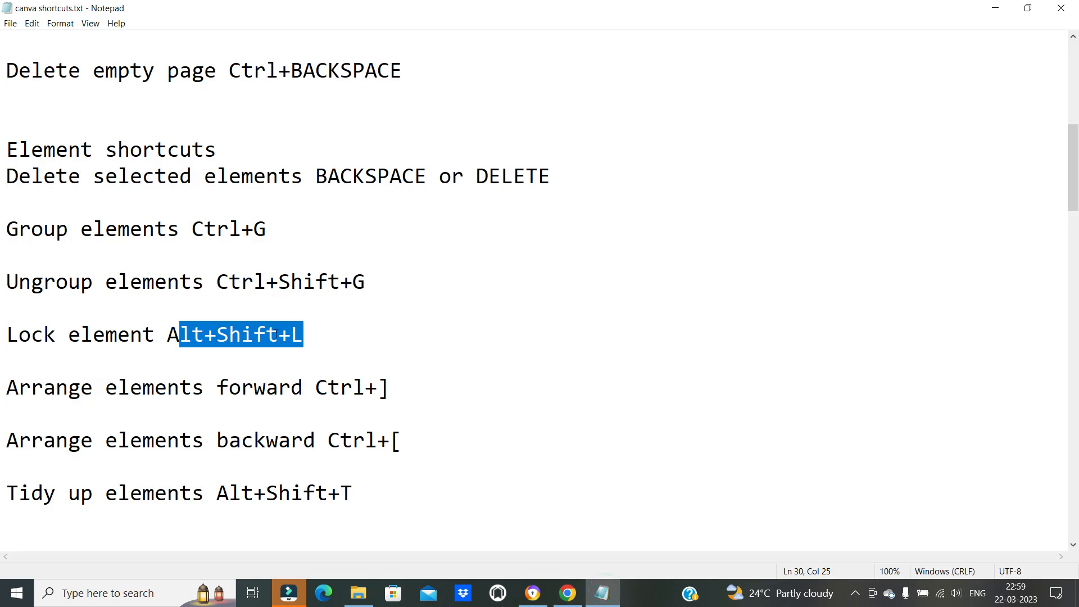
scroll(179, 347, "down", 1)
left_click(62, 308)
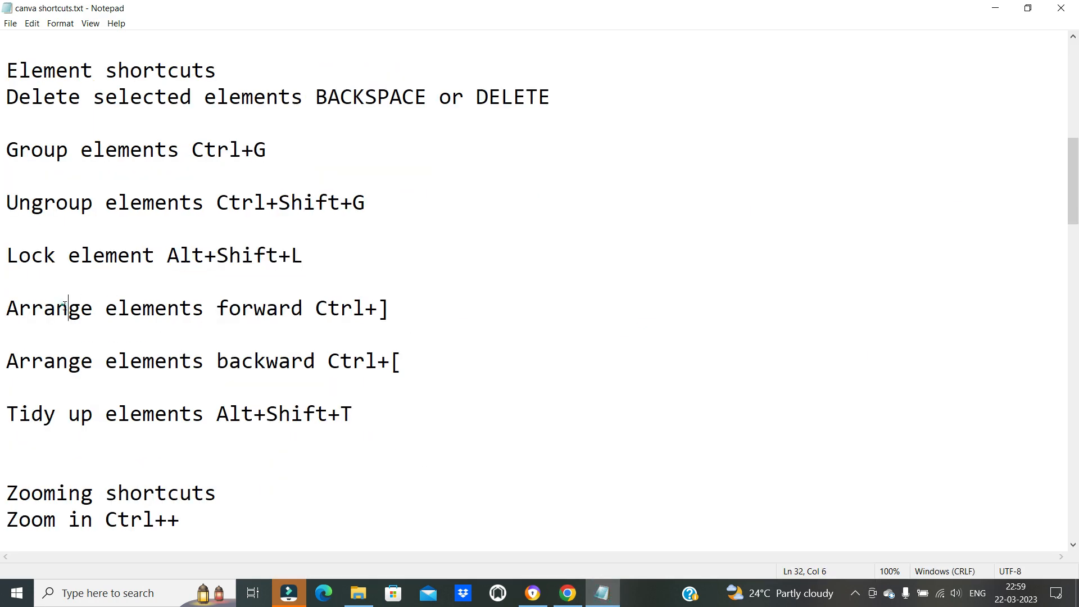
left_click_drag(93, 307, 404, 307)
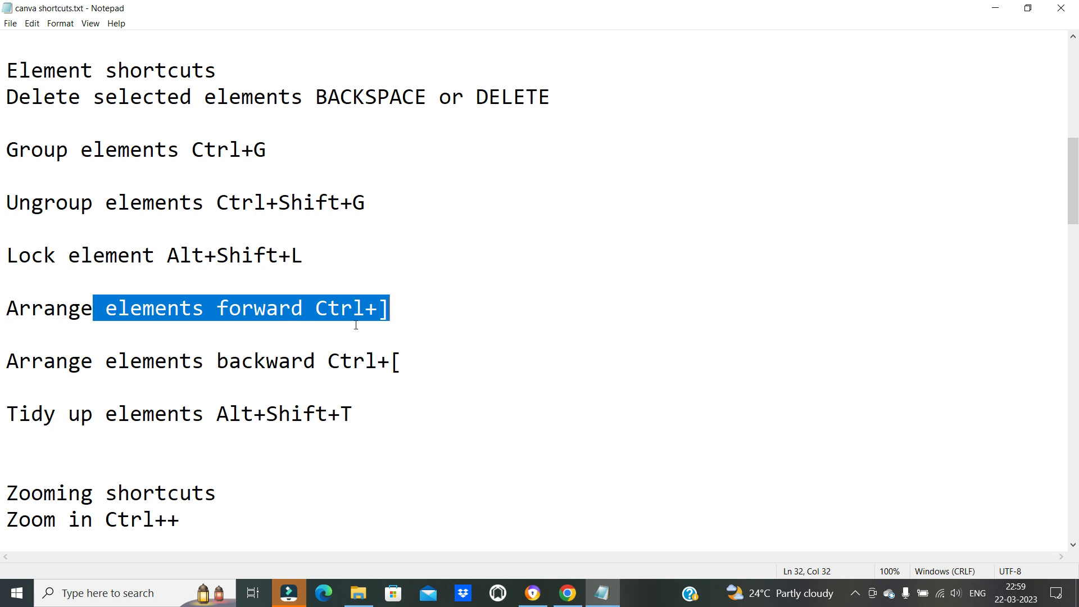
Return to Canva and move the fast-food graphic so that it partly overlaps the dark circle
left_click(567, 593)
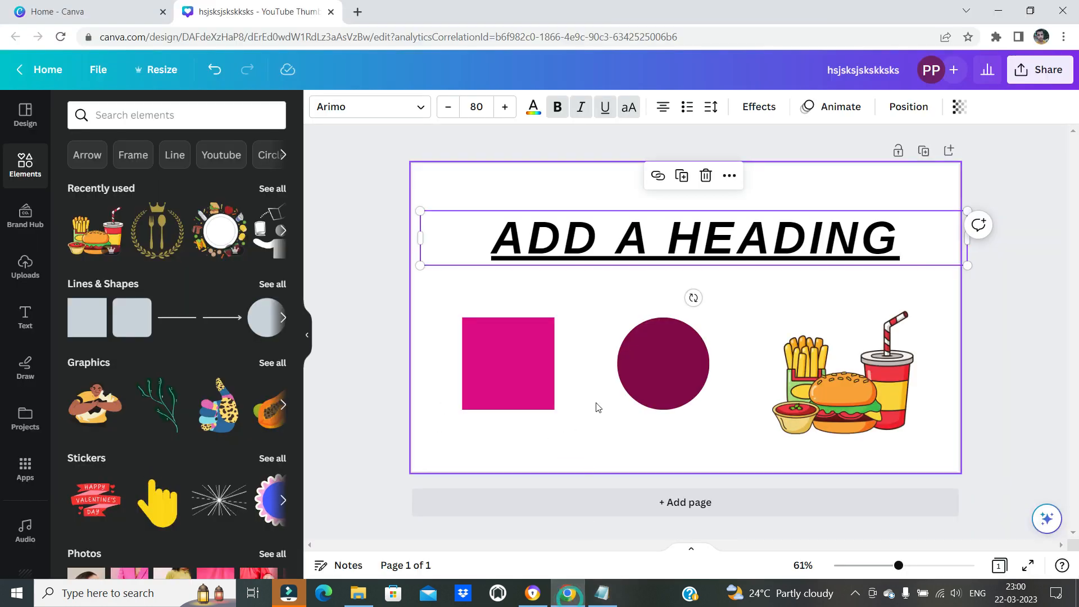
left_click_drag(794, 388, 652, 357)
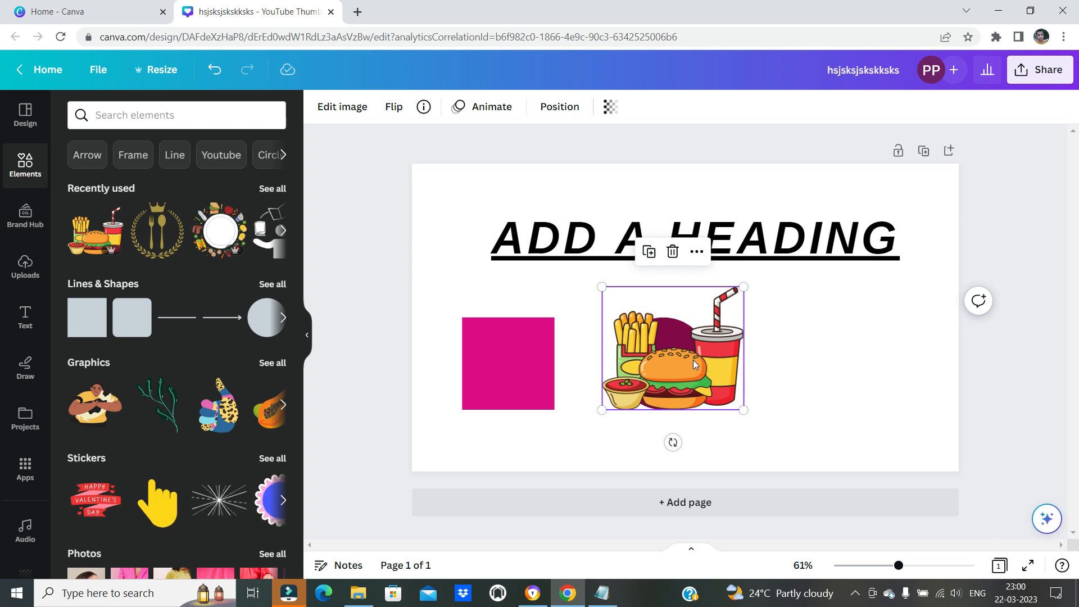
left_click(570, 597)
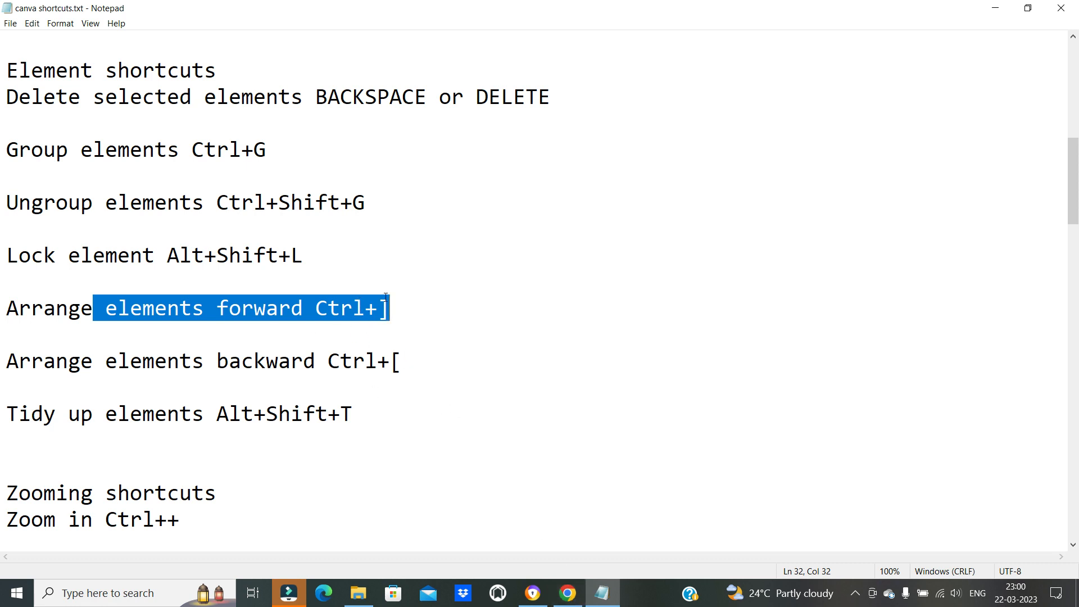
left_click(567, 593)
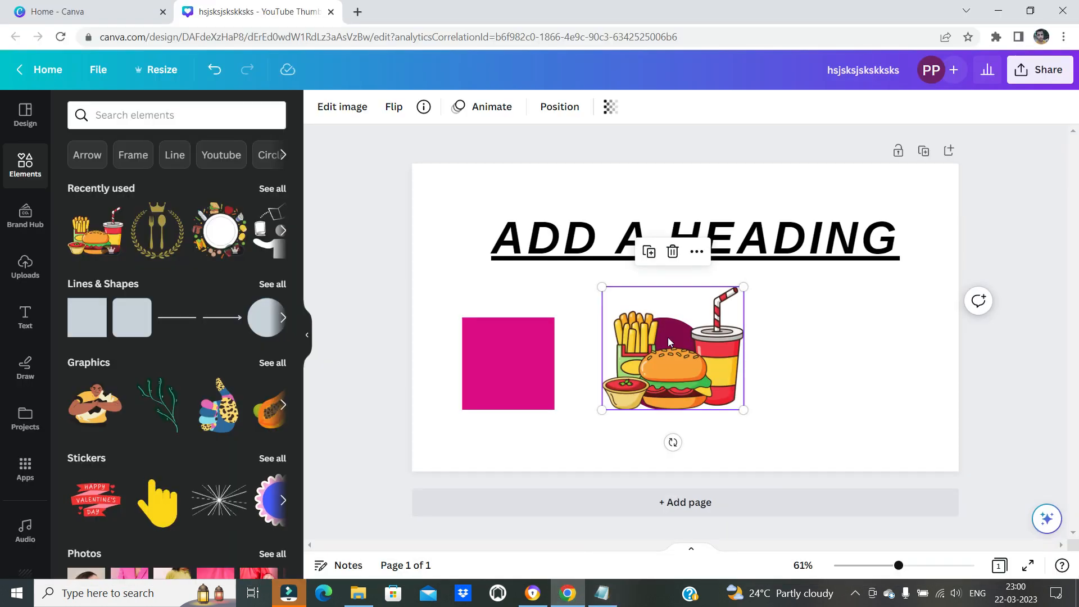
left_click(800, 354)
left_click_drag(682, 361, 731, 376)
Bring the dark circle forward in front of the fast-food graphic
left_click(632, 366)
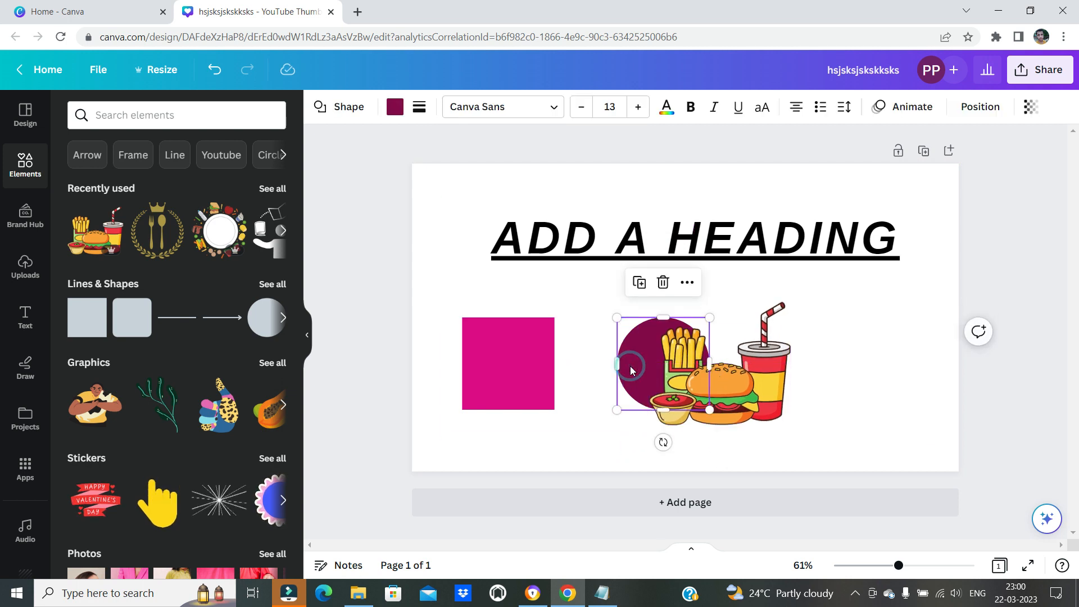
left_click(578, 602)
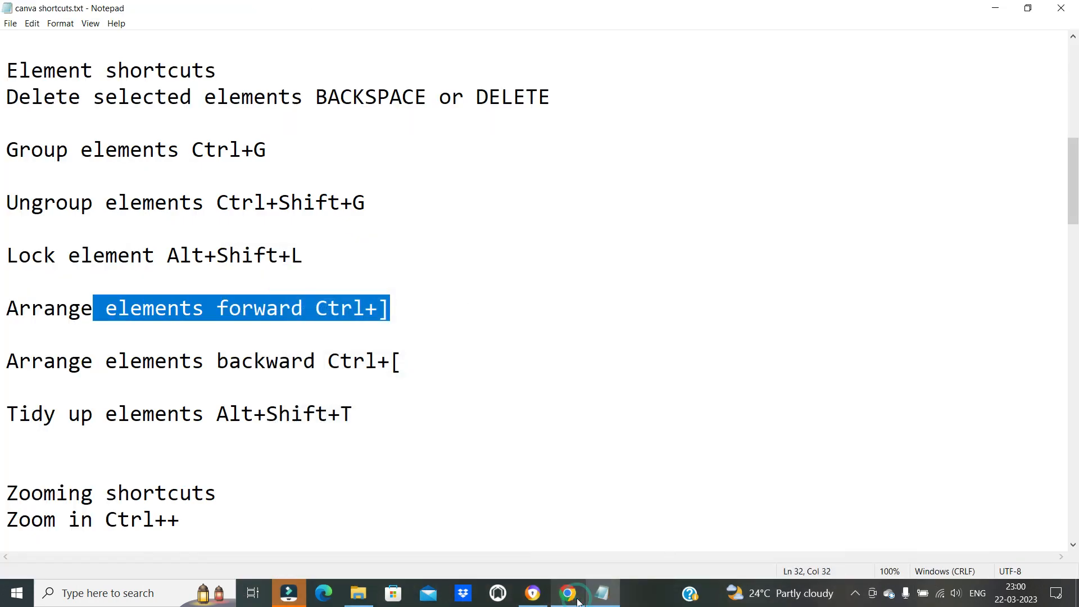
left_click(579, 603)
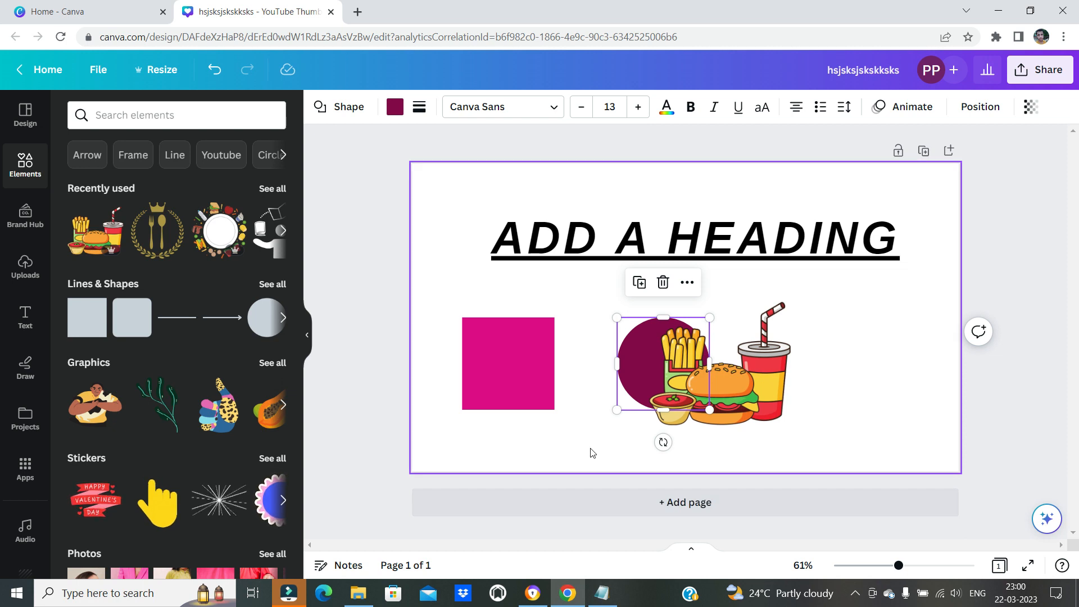
key("ctrl+]")
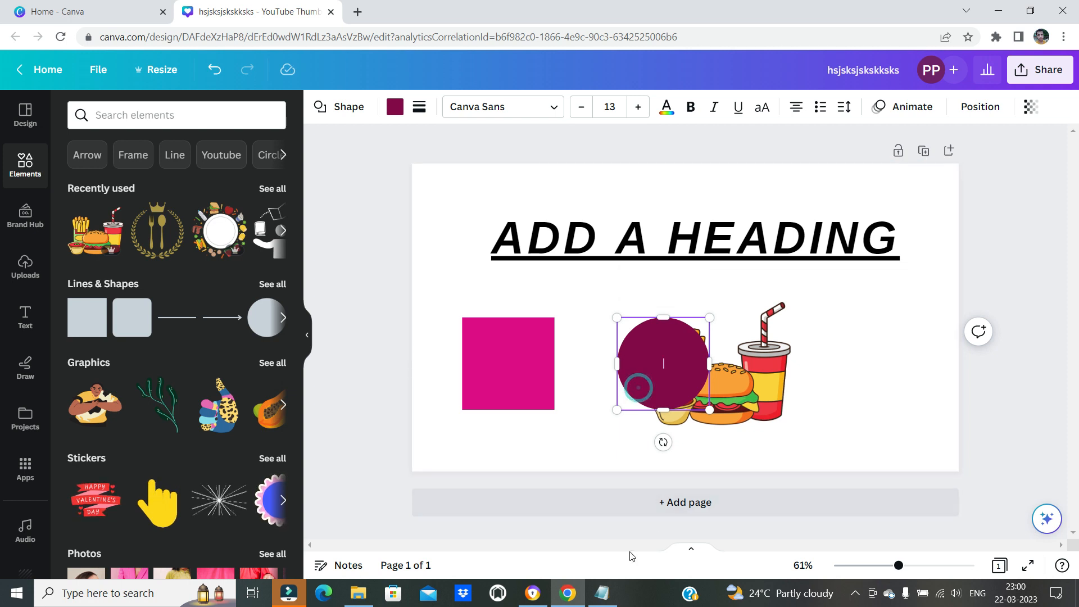
Check the forward and backward arrange shortcuts in the Notepad list and return to Canva
left_click(603, 604)
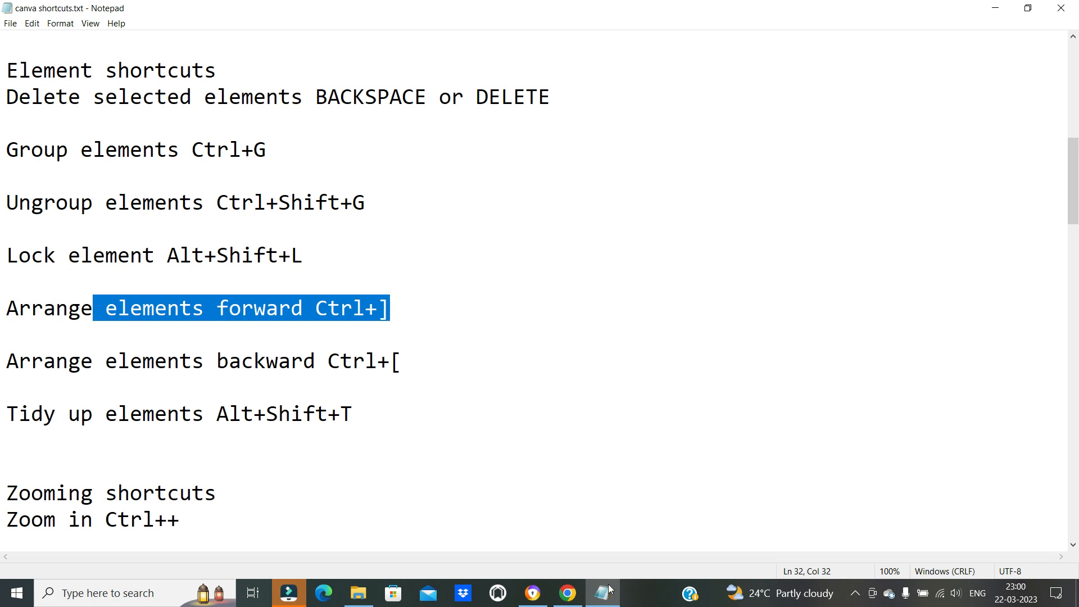
left_click(567, 593)
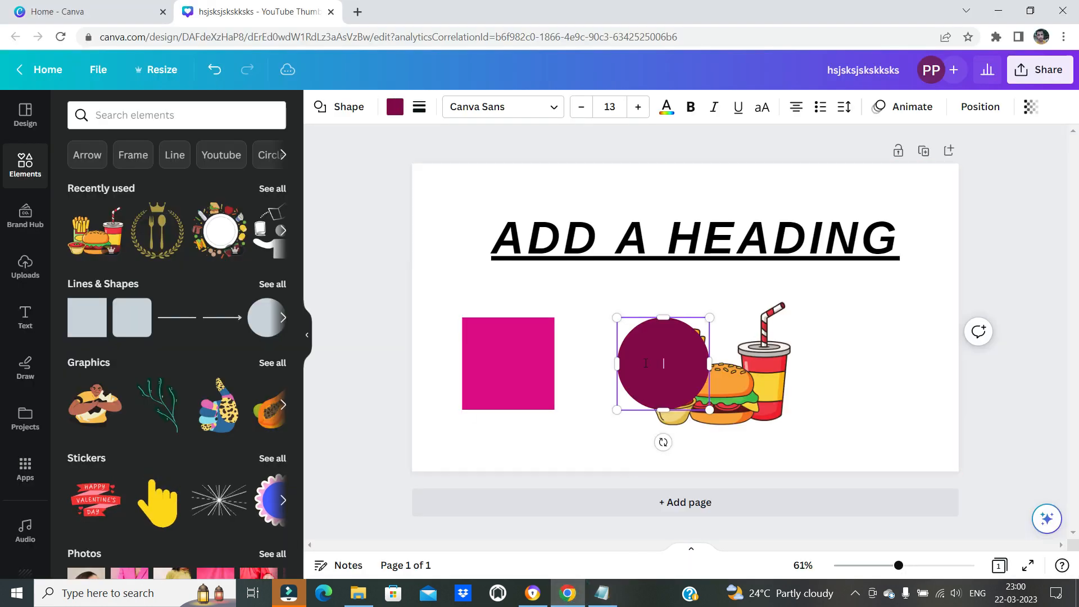
left_click(639, 388)
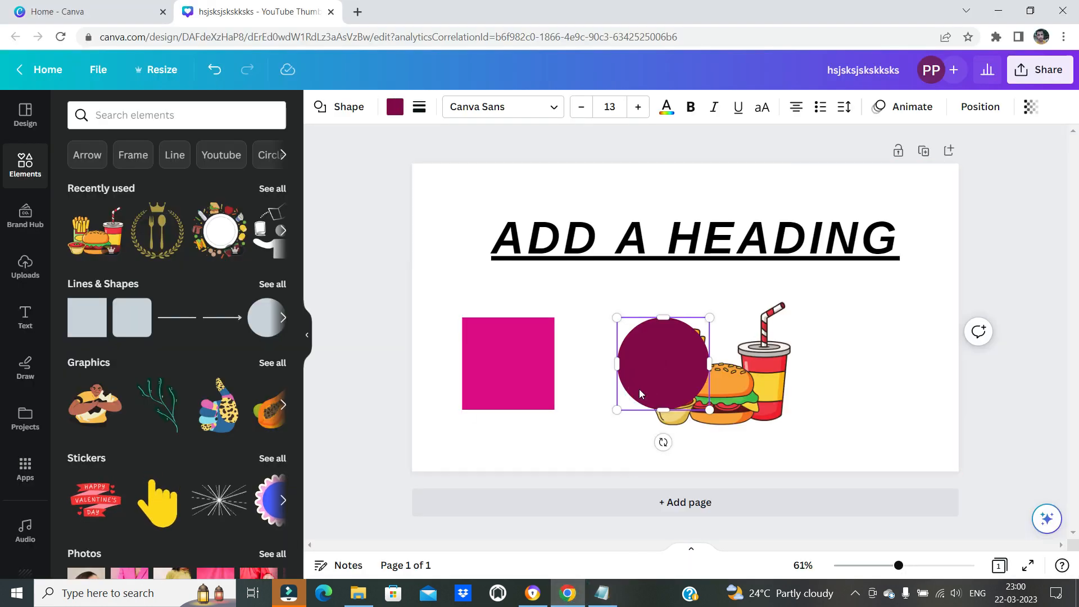
key("Return")
left_click(603, 593)
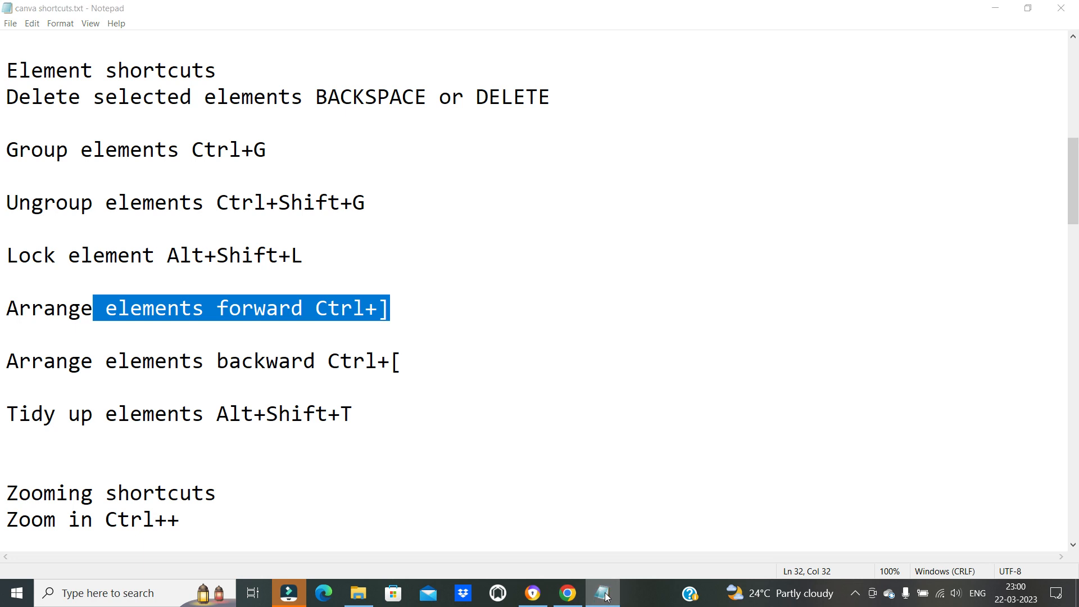
left_click(603, 594)
Send the dark circle backward behind the fast-food graphic
left_click(637, 335)
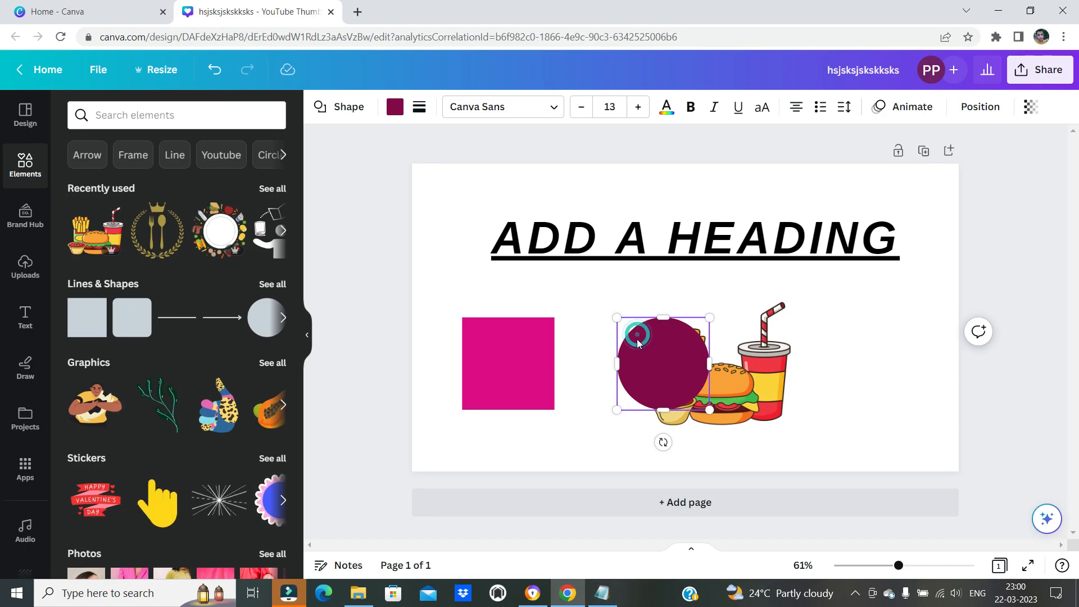
left_click(596, 425)
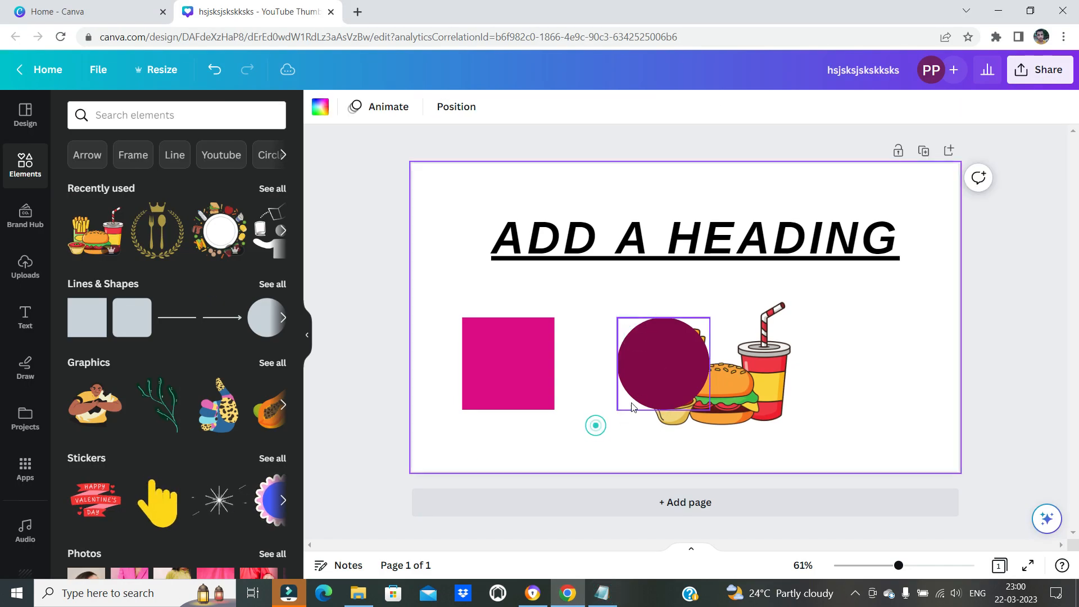
left_click(636, 349)
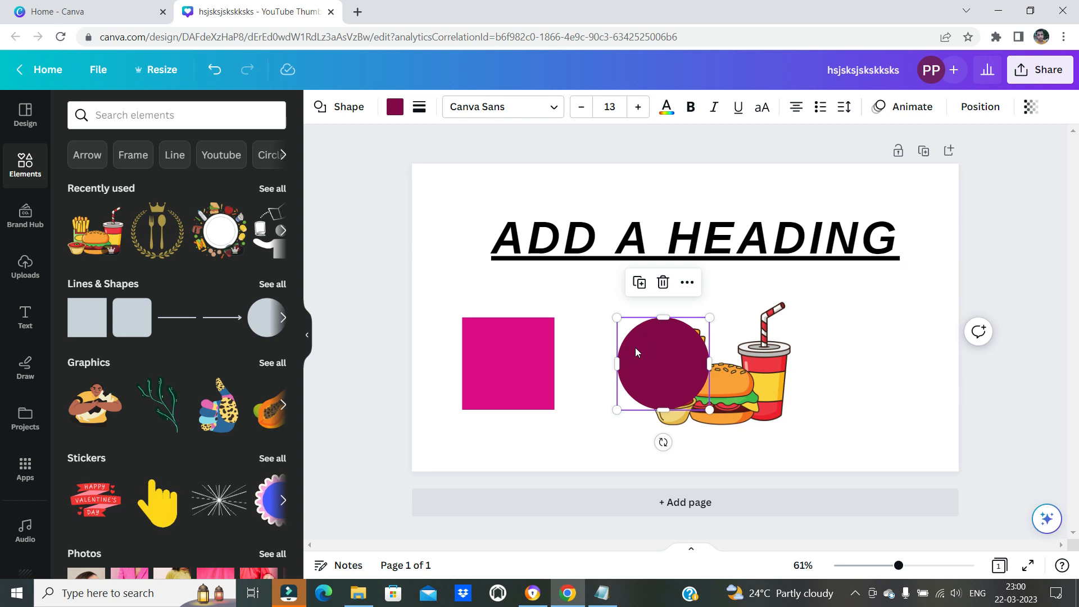
key("ctrl+bracketleft")
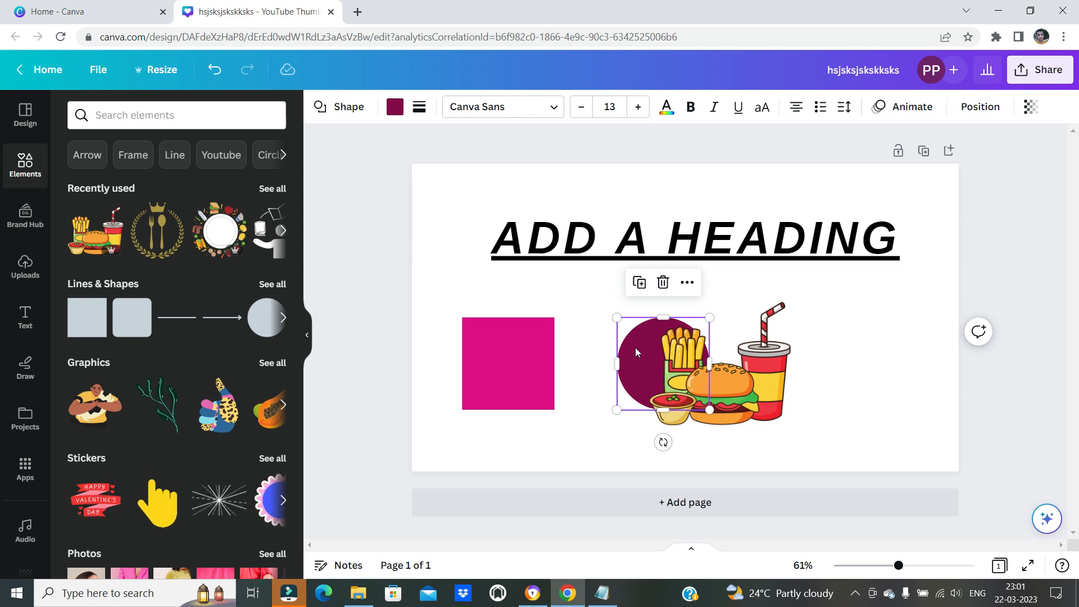
Highlight the arrange-backward shortcut and the "Tidy up elements Alt+Shift+T" entry in the Notepad list
left_click(602, 593)
left_click(388, 361)
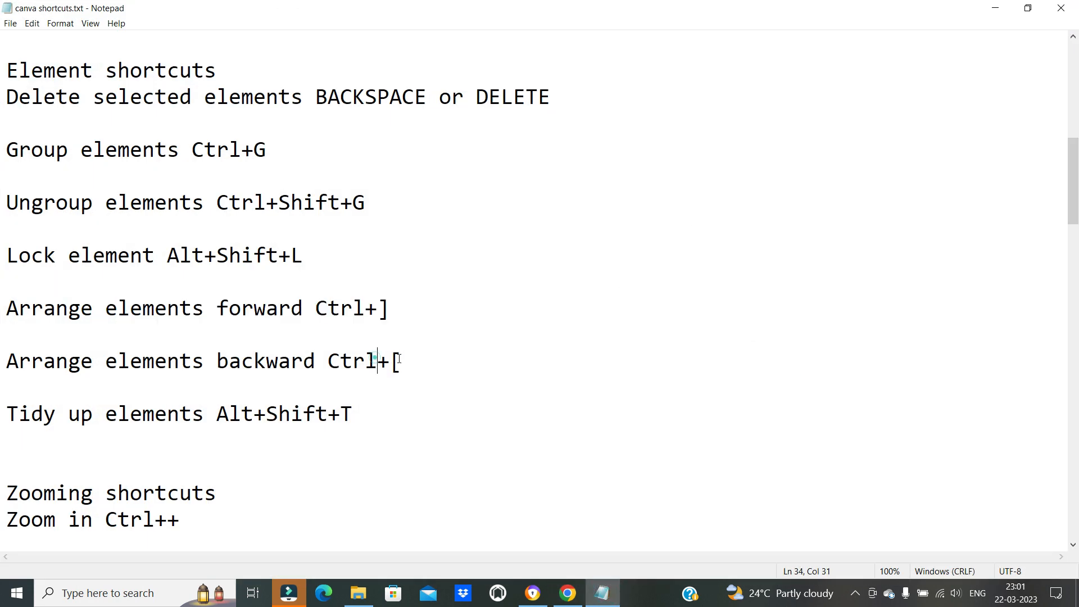
left_click_drag(388, 361, 436, 358)
left_click(396, 385)
left_click_drag(39, 417, 353, 417)
left_click(305, 462)
Return to Canva and move the pink square behind the dark circle and the fast-food graphic
left_click(569, 591)
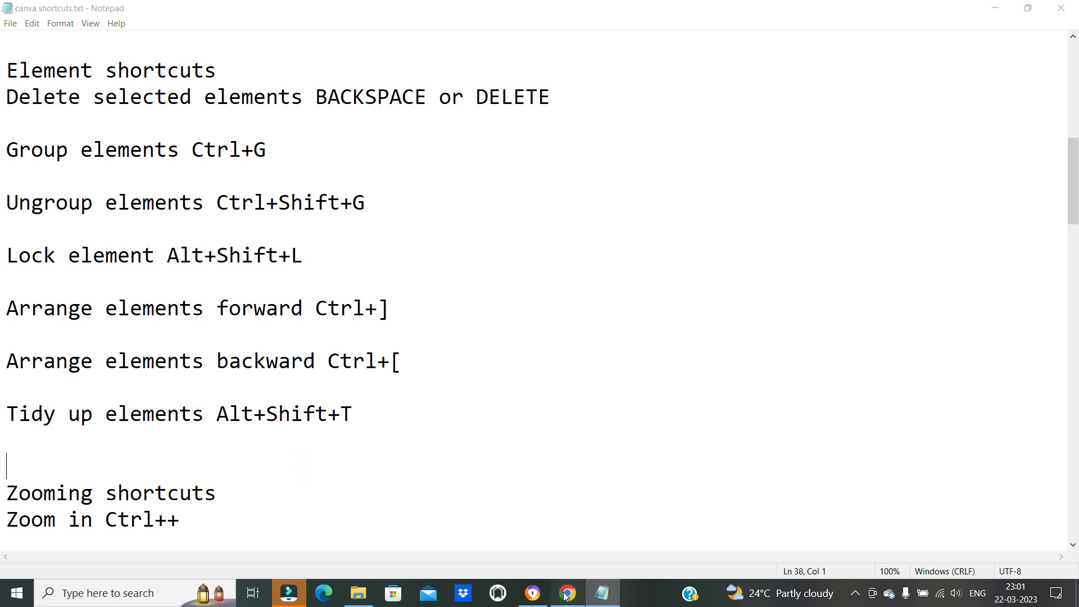
left_click(543, 439)
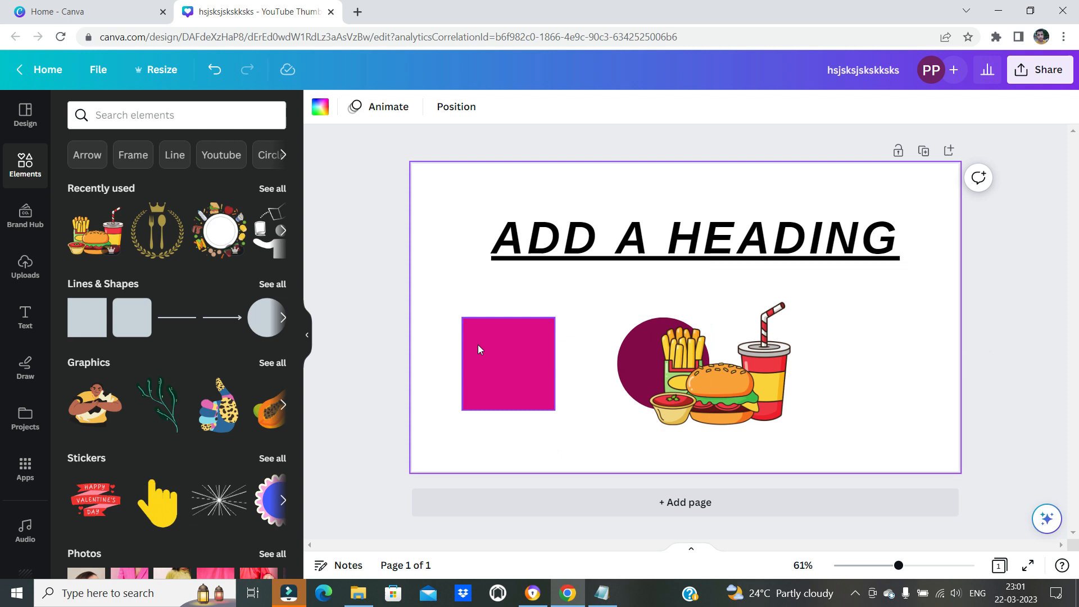
left_click(500, 350)
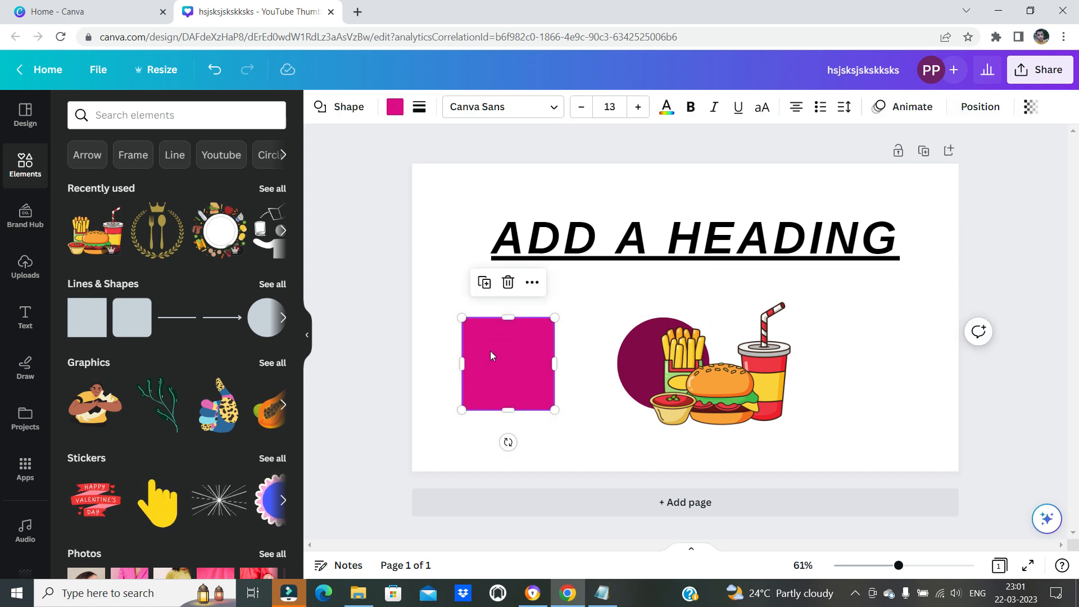
left_click_drag(490, 352, 668, 352)
left_click_drag(493, 355, 644, 352)
left_click(568, 400)
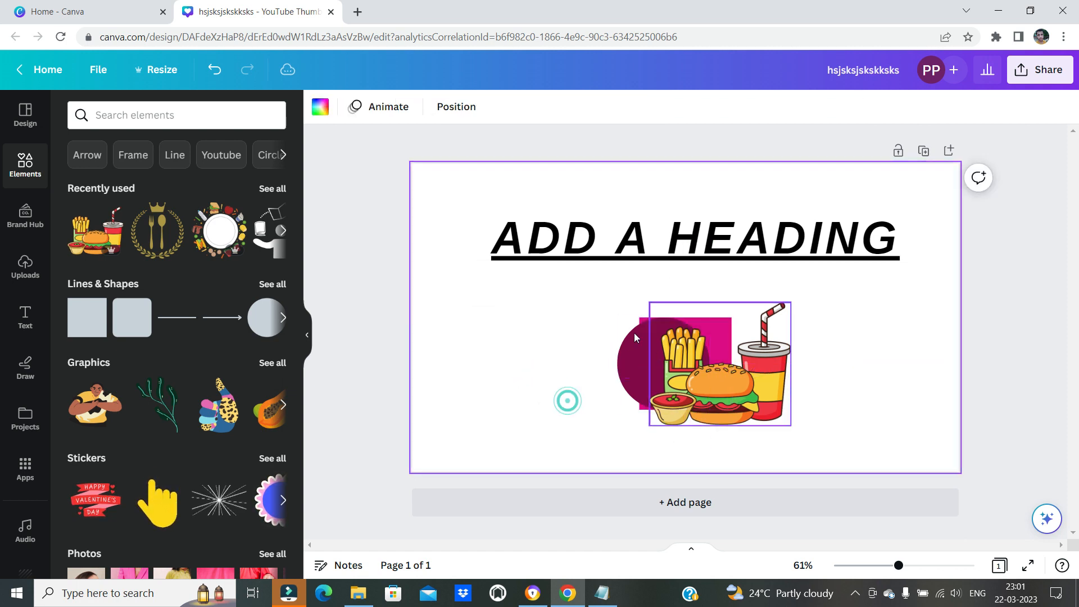
Move the heading down across the overlapping shapes and tidy it up to centre it horizontally on the page
left_click_drag(616, 233, 555, 234)
double_click(561, 240)
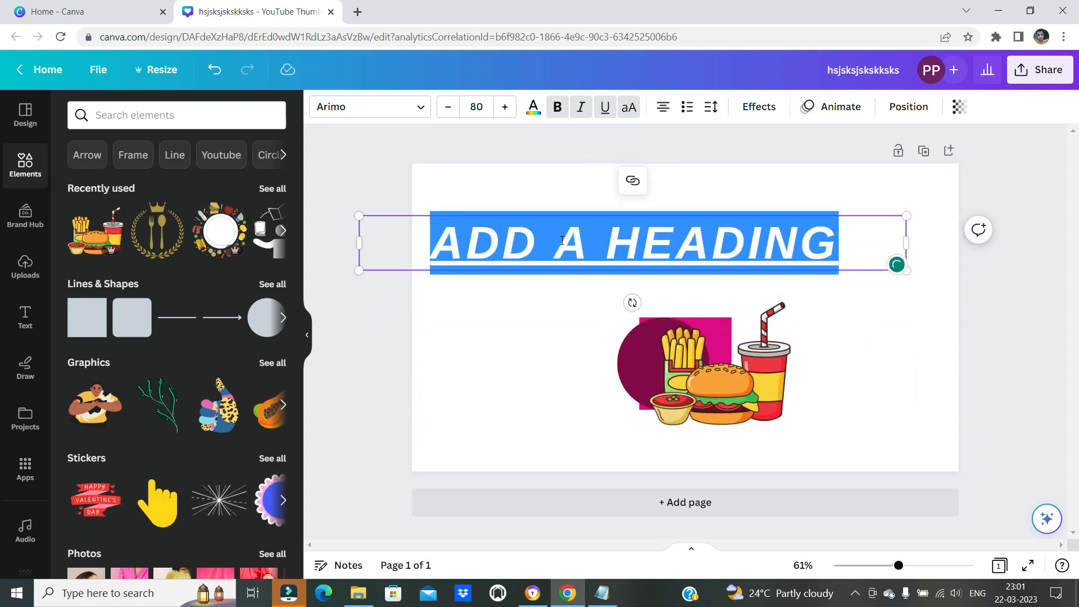
key("alt+shift+t")
left_click(562, 240)
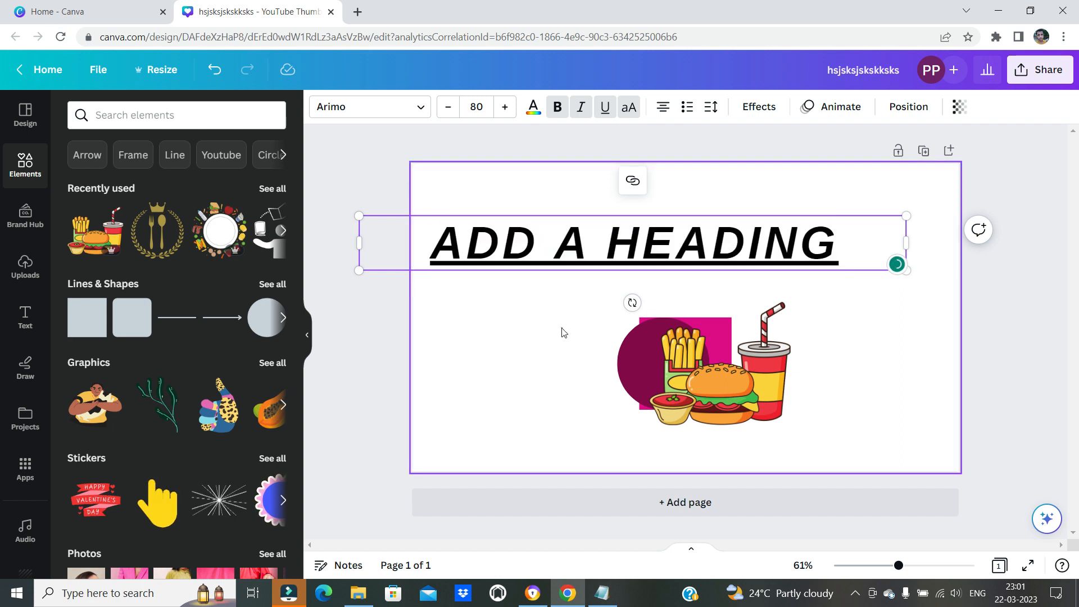
left_click_drag(561, 249, 549, 378)
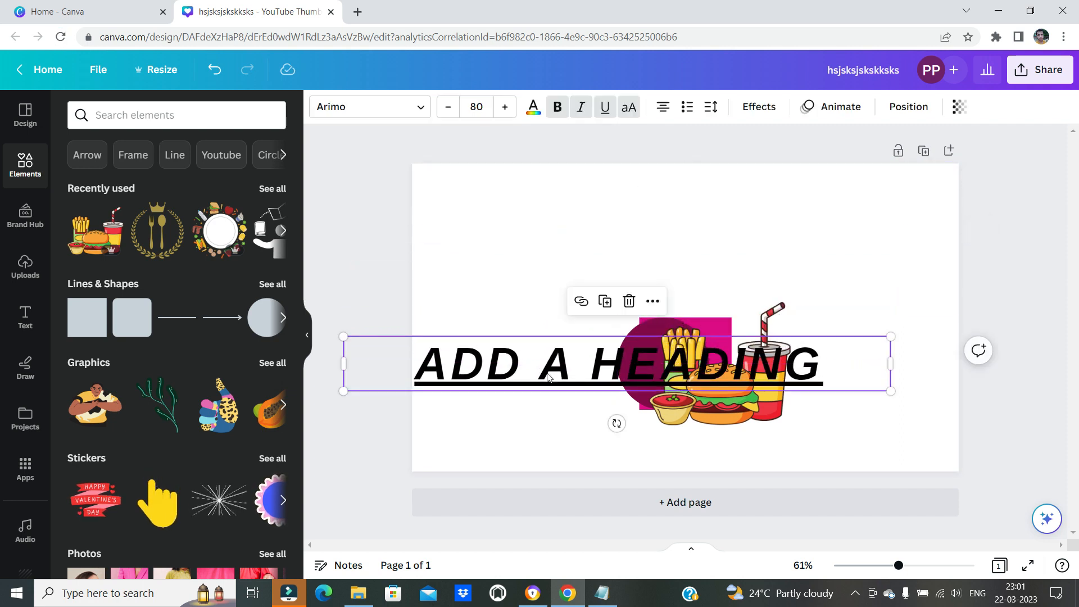
key("alt+shift+t")
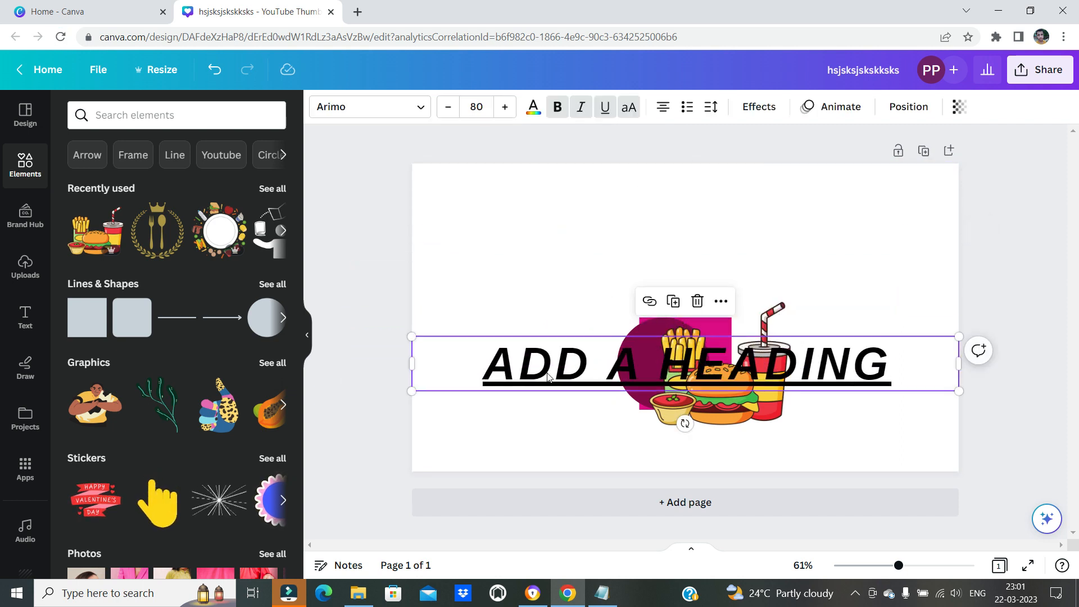
Move the fast-food graphic above the heading and tidy it up to centre it horizontally on the page
left_click_drag(721, 403, 521, 289)
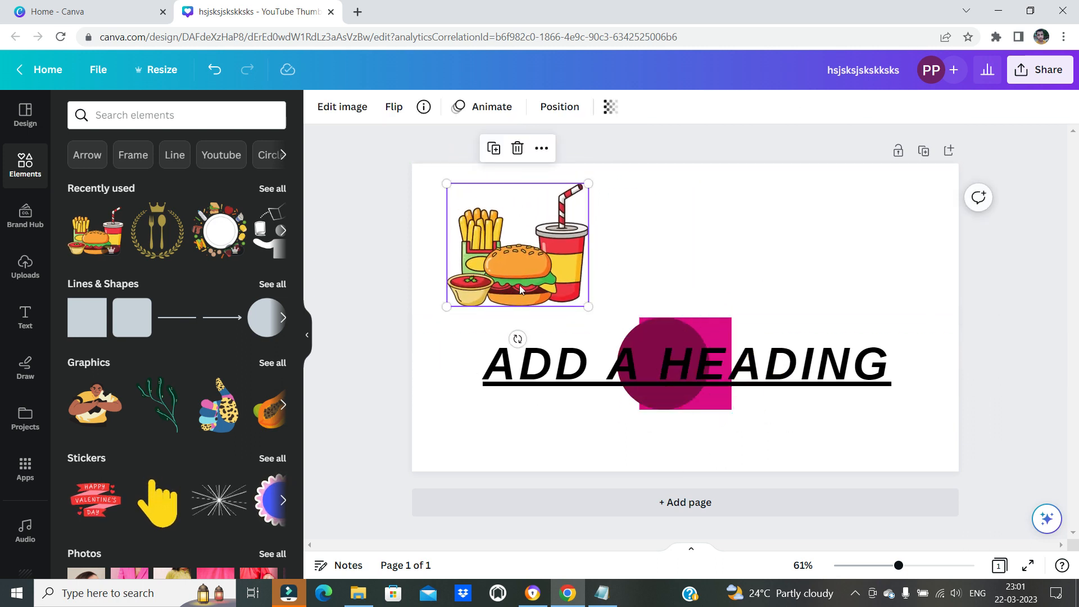
key("alt+shift+c")
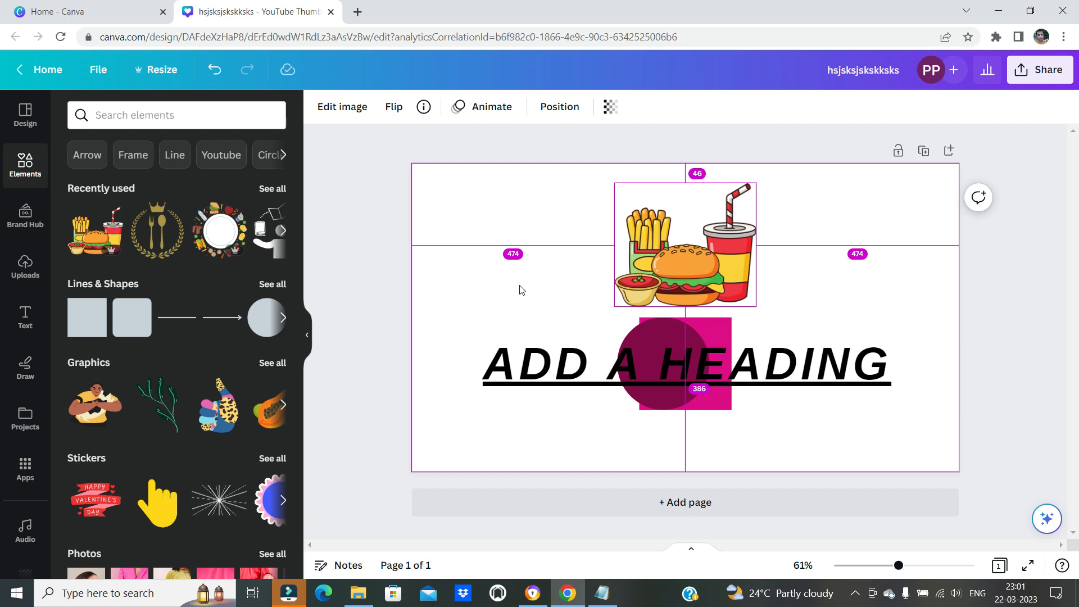
Move the fast-food graphic towards the page's left edge and tidy it up to centre it horizontally above the heading
left_click(519, 289)
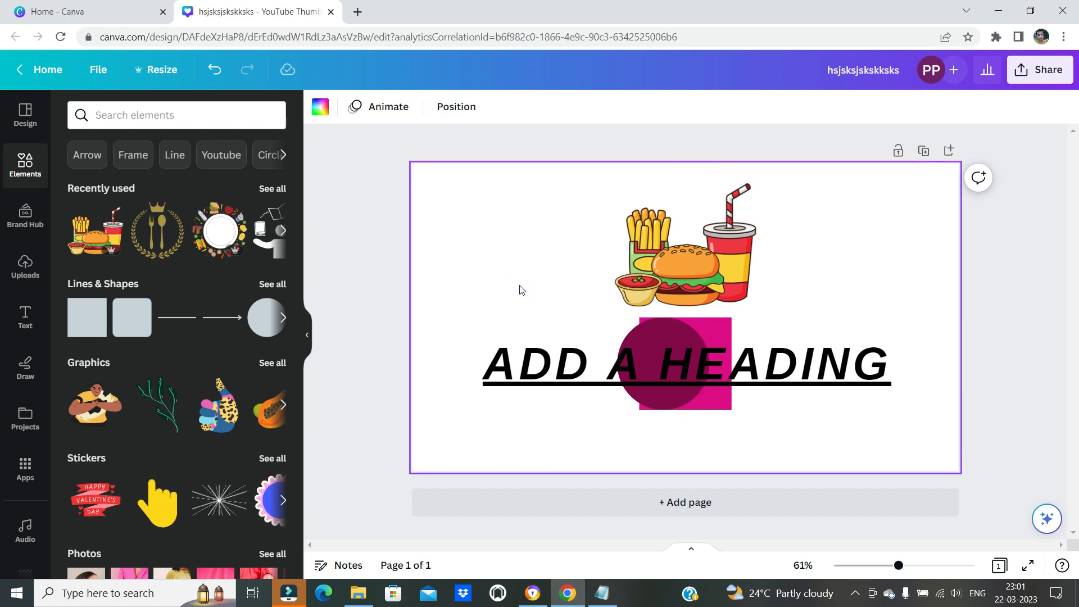
left_click_drag(667, 260, 508, 257)
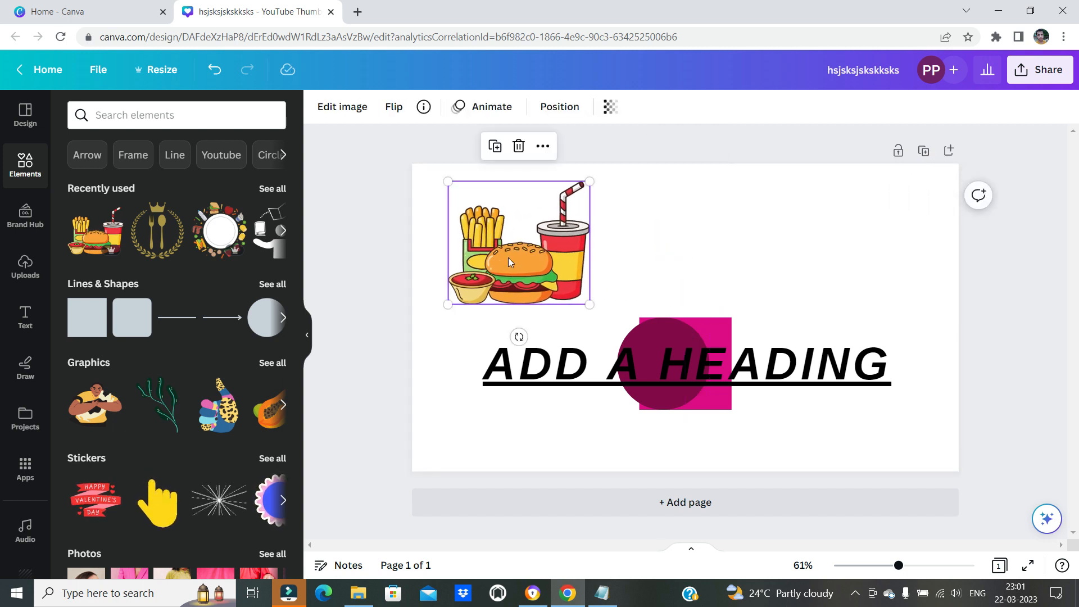
key("alt+shift+c")
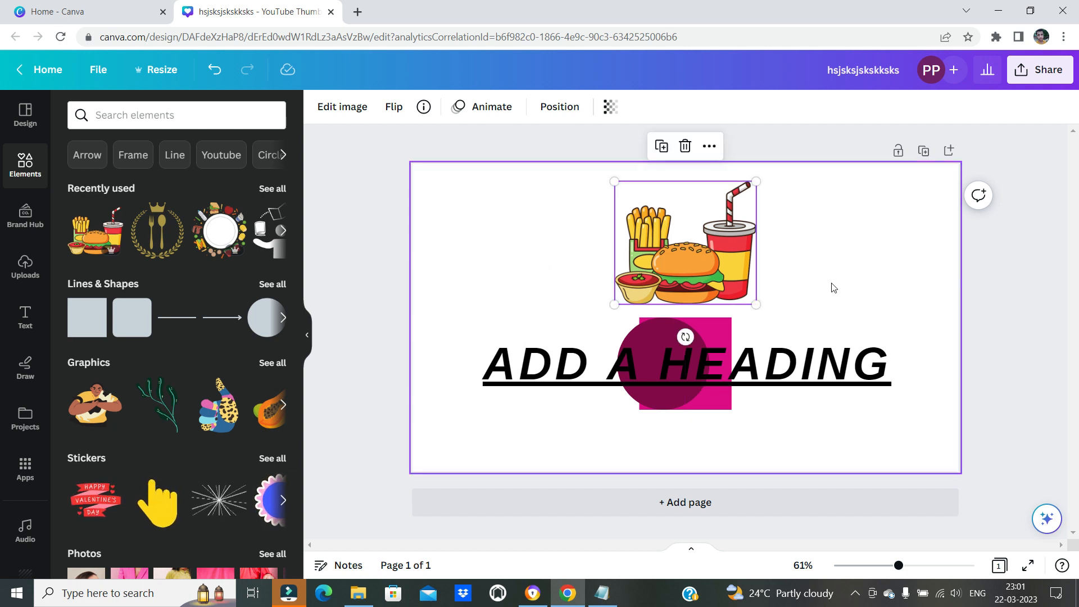
Switch to the Notepad list and review the "Zooming shortcuts" section
left_click(600, 593)
scroll(149, 445, "down", 2)
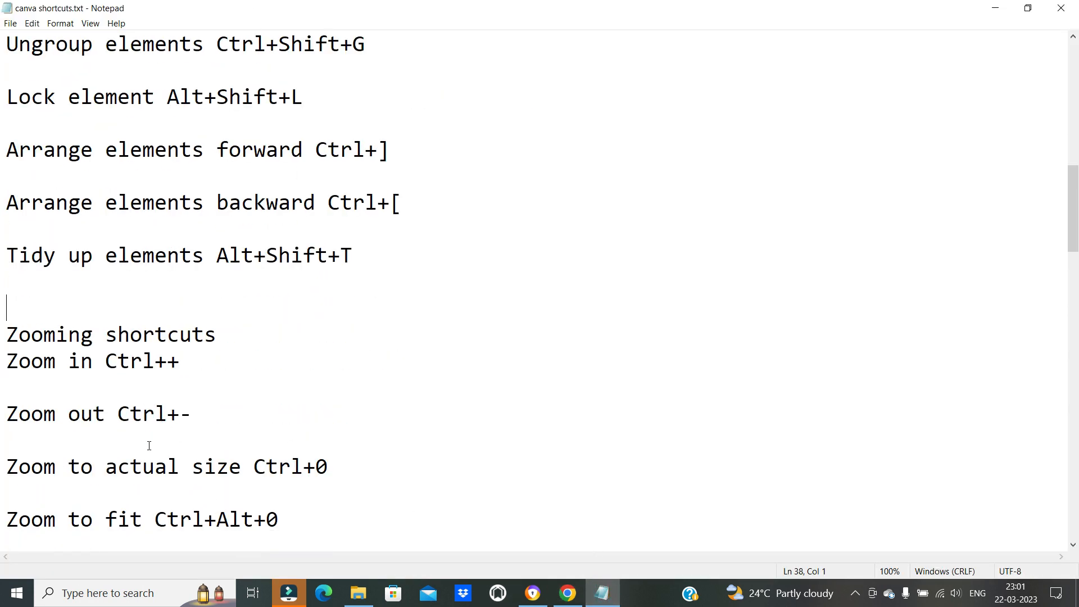
scroll(150, 374, "down", 2)
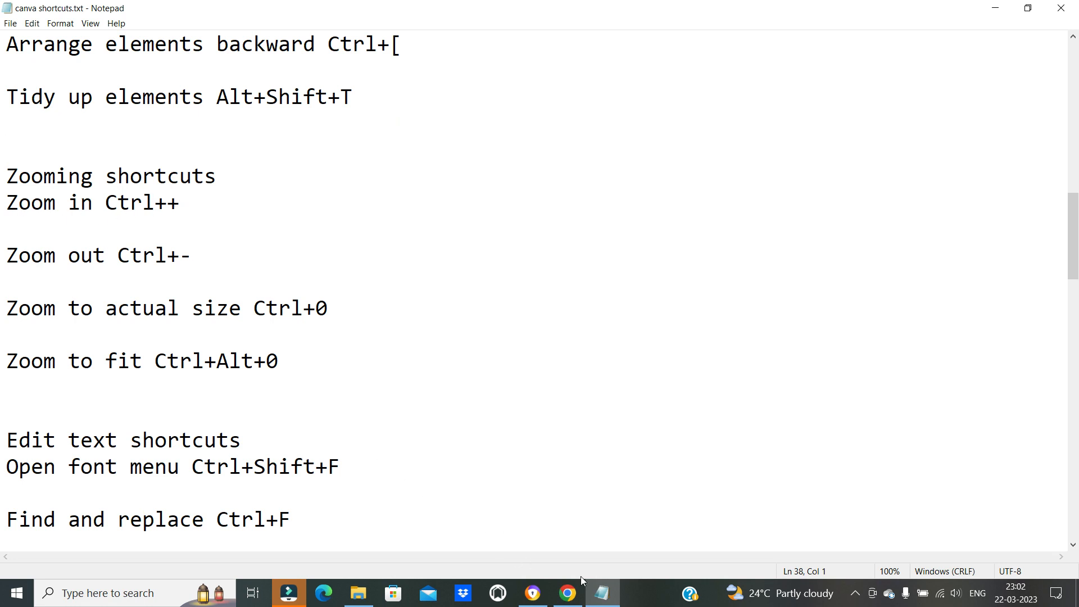
Return to Canva, deselect the fast-food graphic and zoom in on the design in several increments
left_click(600, 592)
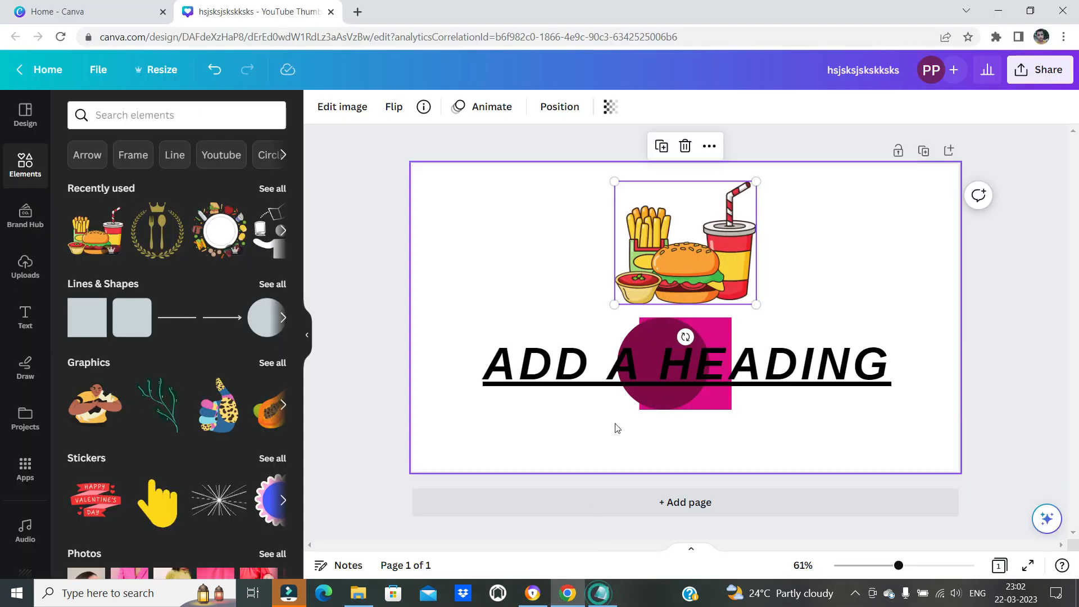
left_click(863, 274)
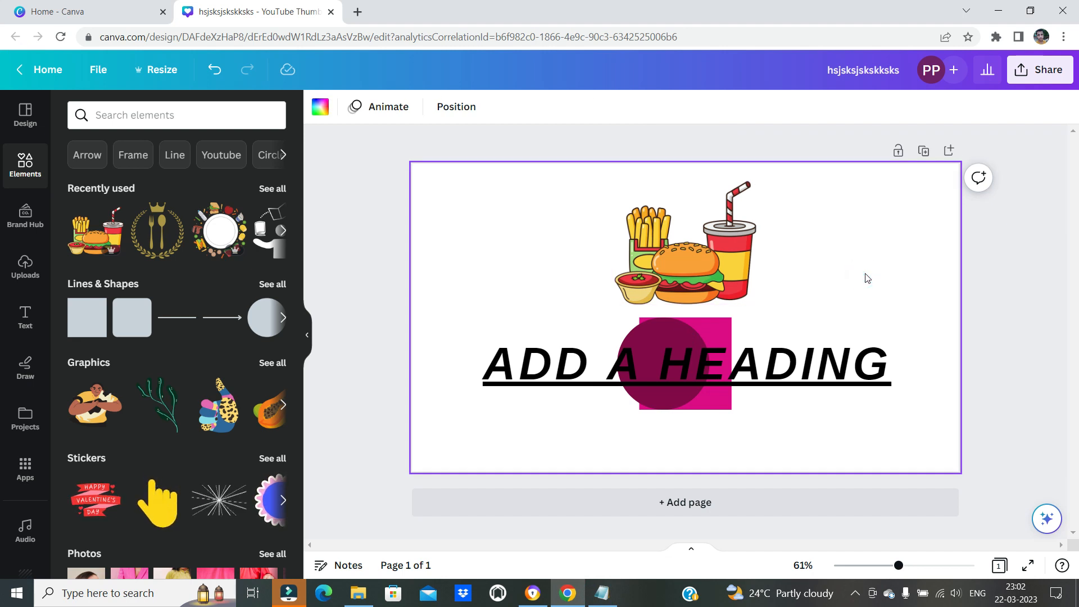
key("ctrl+equal")
key("ctrl+equal")
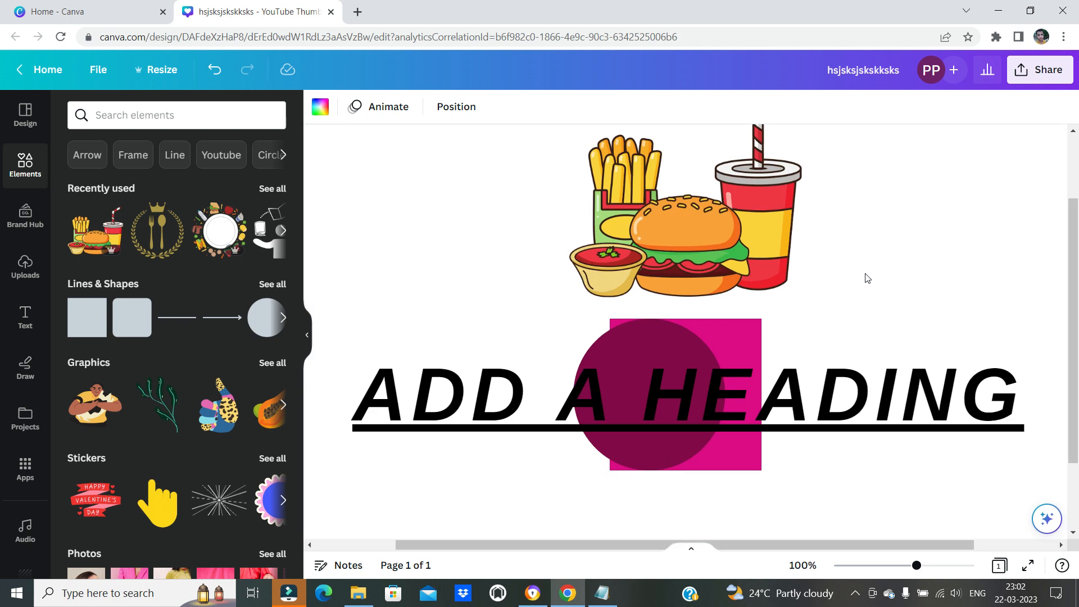
key("ctrl+equal")
key("ctrl+equal")
Zoom out of the design to 25% and back in to 50%
key("ctrl+minus")
key("ctrl+minus")
key("ctrl+minus")
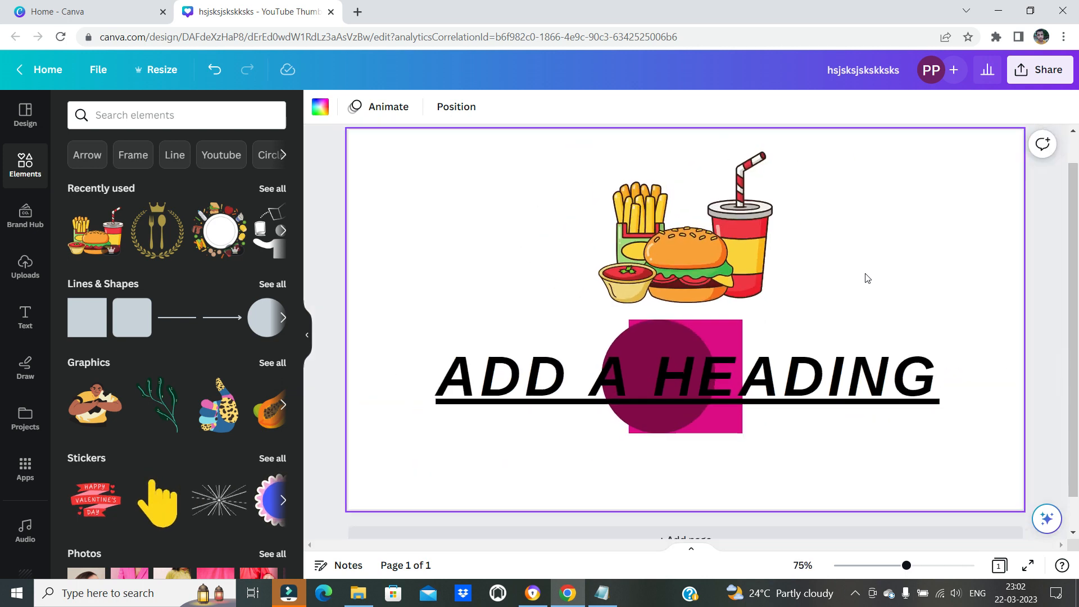
key("ctrl+minus")
key("ctrl+minus")
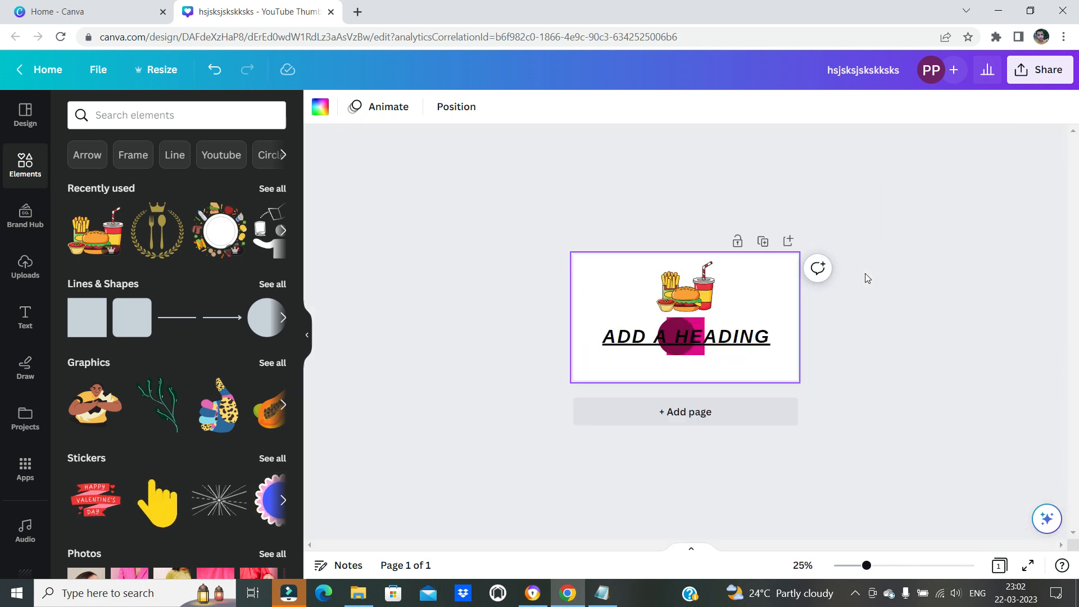
key("ctrl+equal")
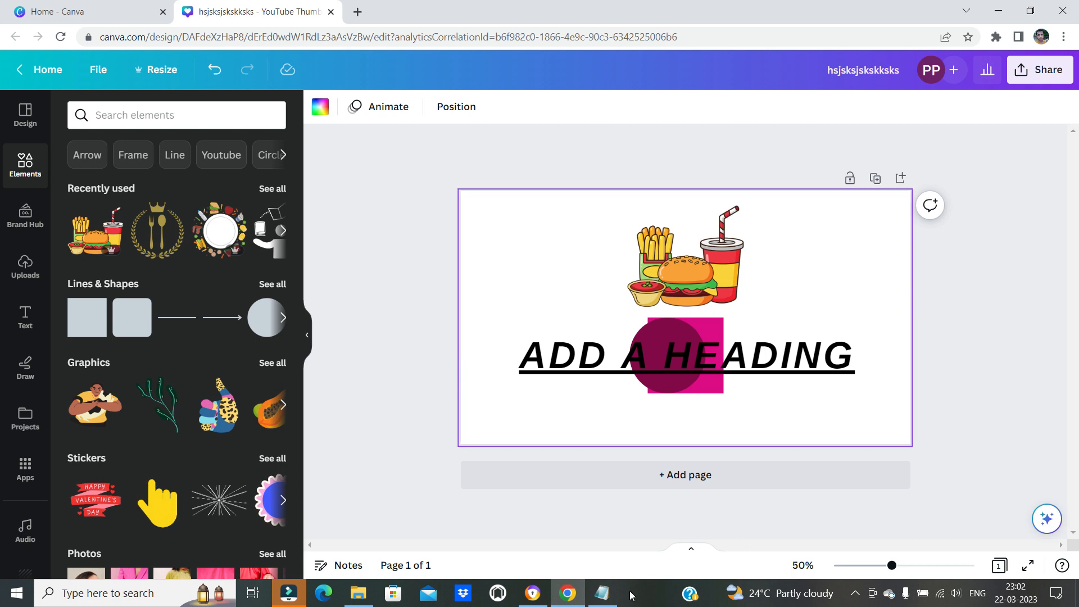
Highlight the "to actual size" wording of the zoom entry in the Notepad list
left_click(602, 593)
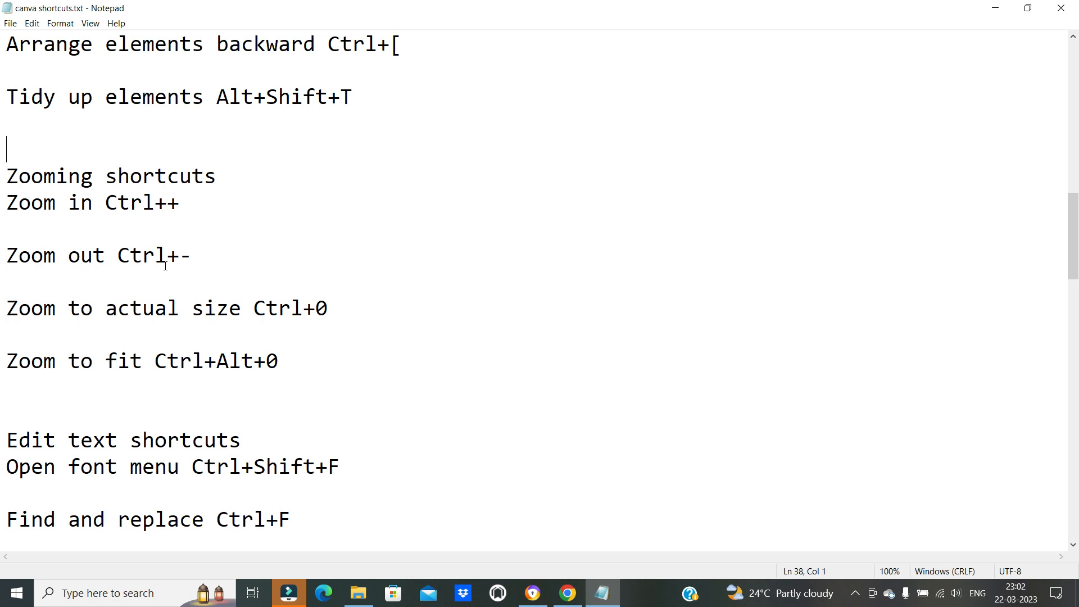
scroll(114, 280, "down", 1)
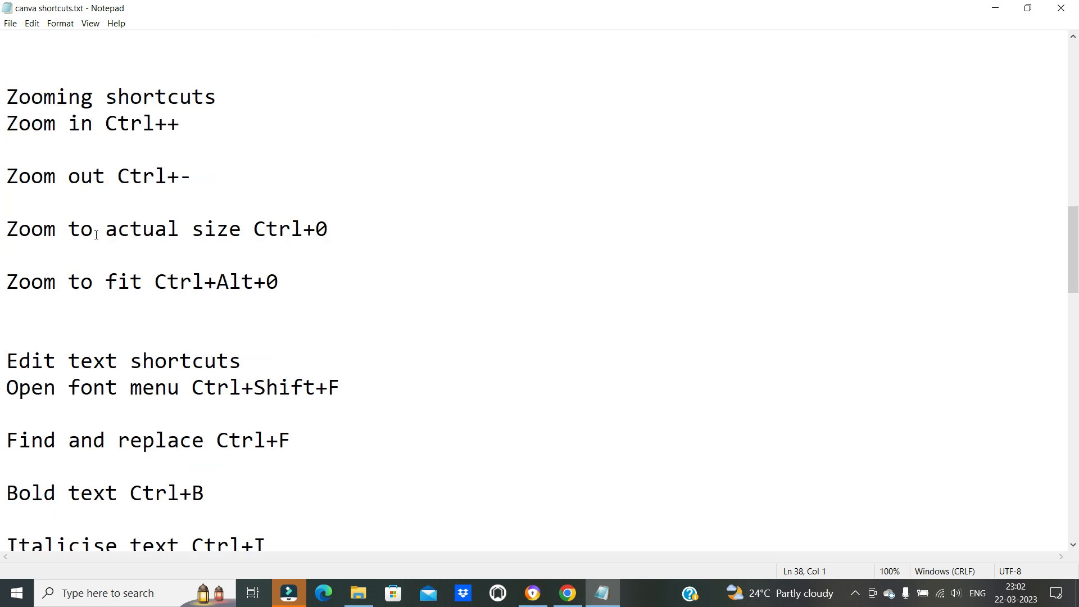
left_click_drag(64, 233, 264, 224)
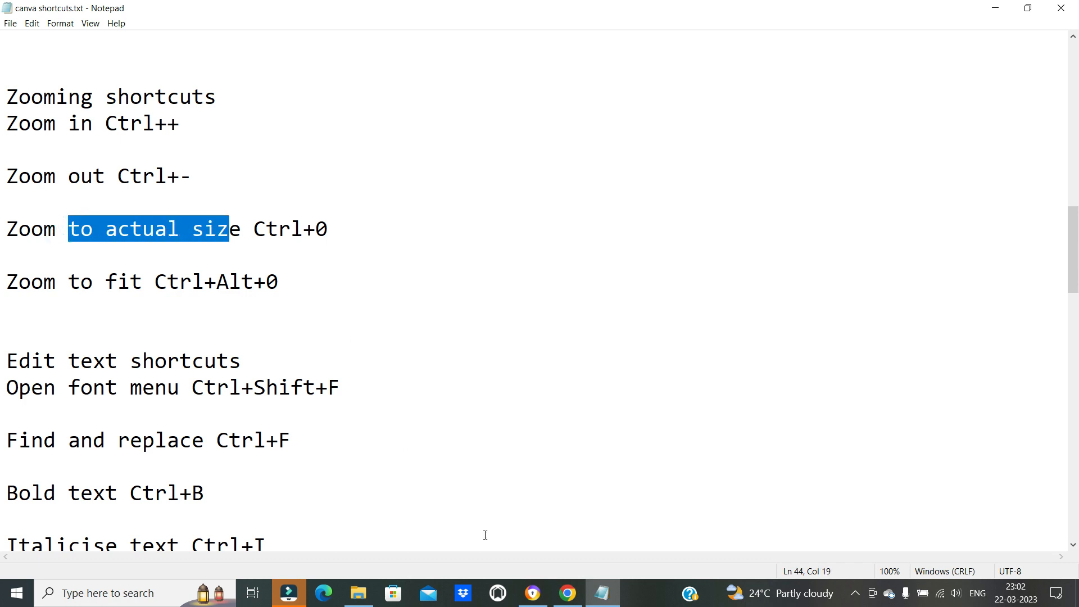
Return to Canva and zoom the design to its actual size of 100%
left_click(567, 593)
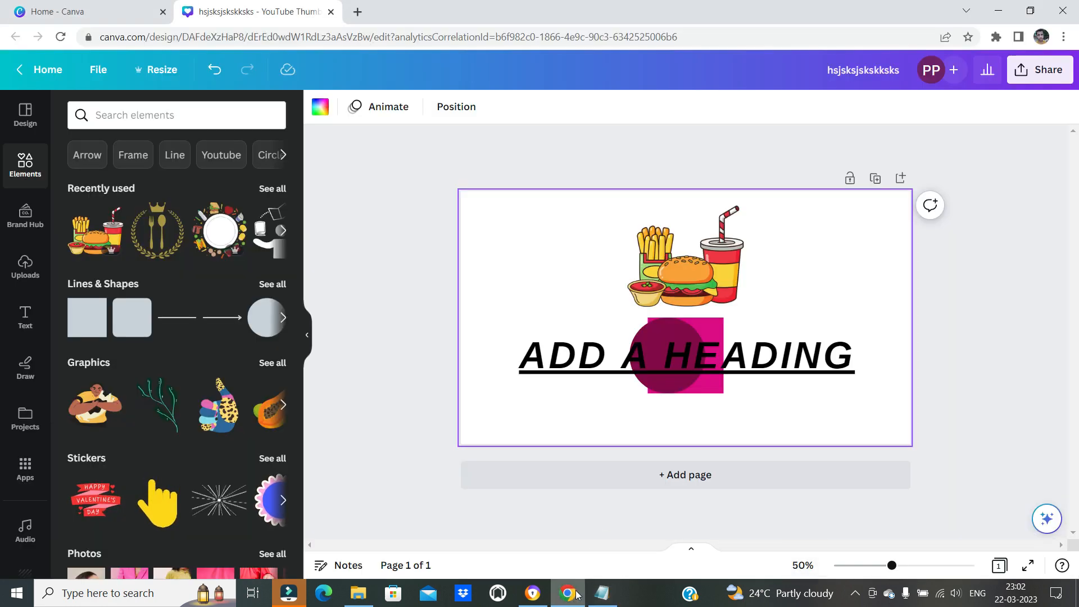
left_click(601, 592)
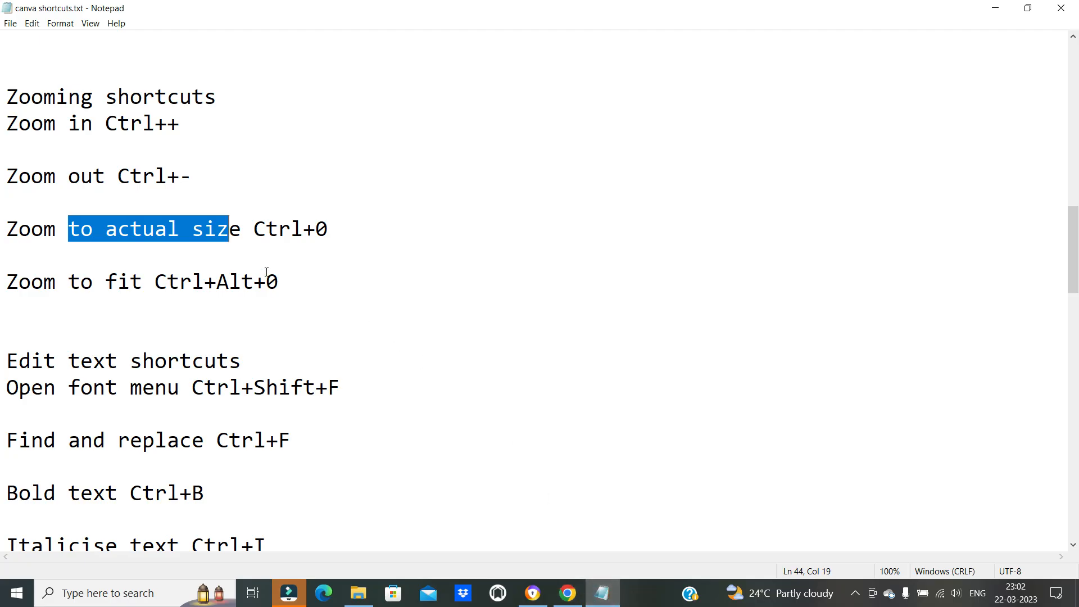
left_click(601, 593)
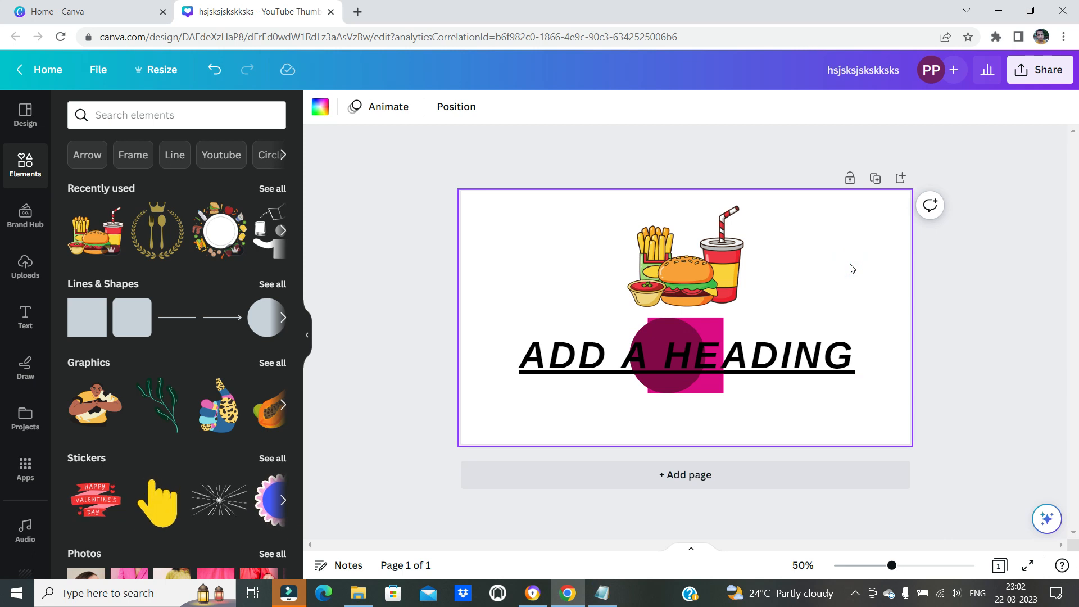
key("ctrl+0")
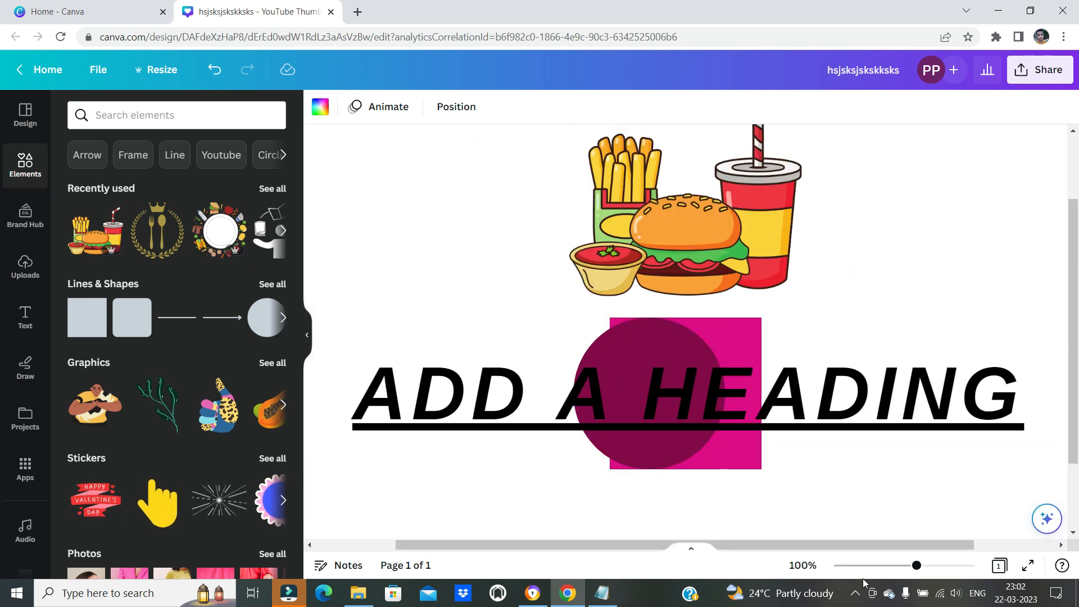
left_click_drag(765, 545, 793, 540)
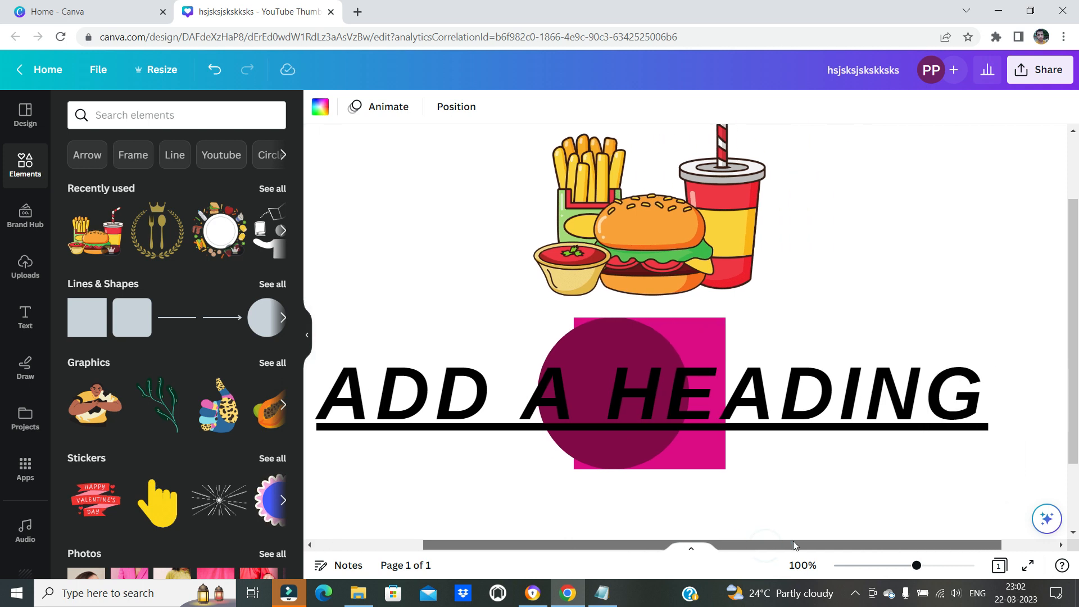
Highlight the zoom-to-fit shortcut in the Notepad list and apply zoom to fit to the page in Canva
left_click(604, 593)
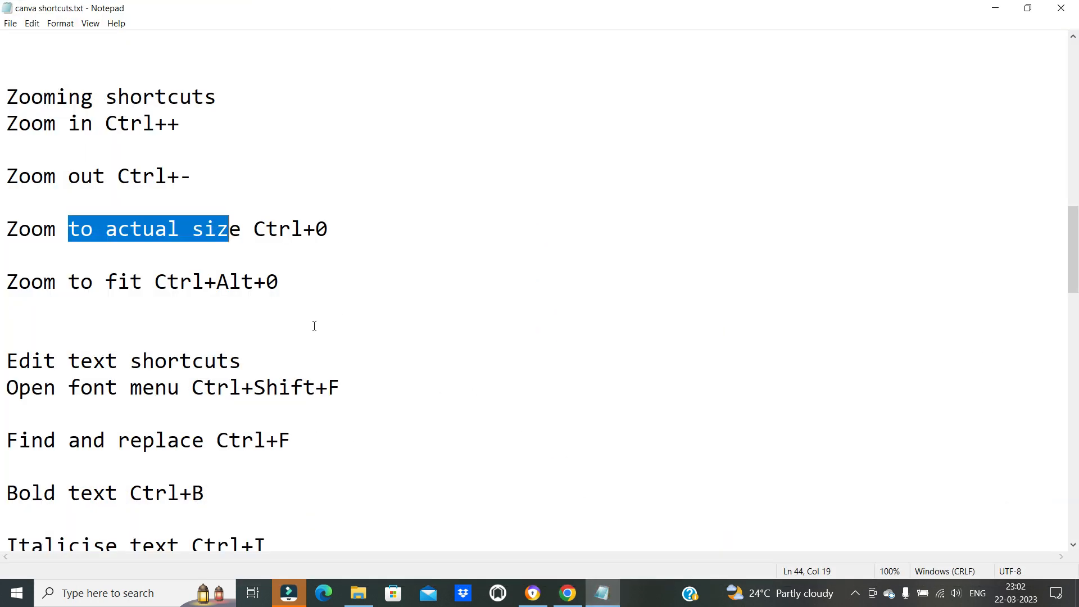
left_click_drag(179, 282, 279, 282)
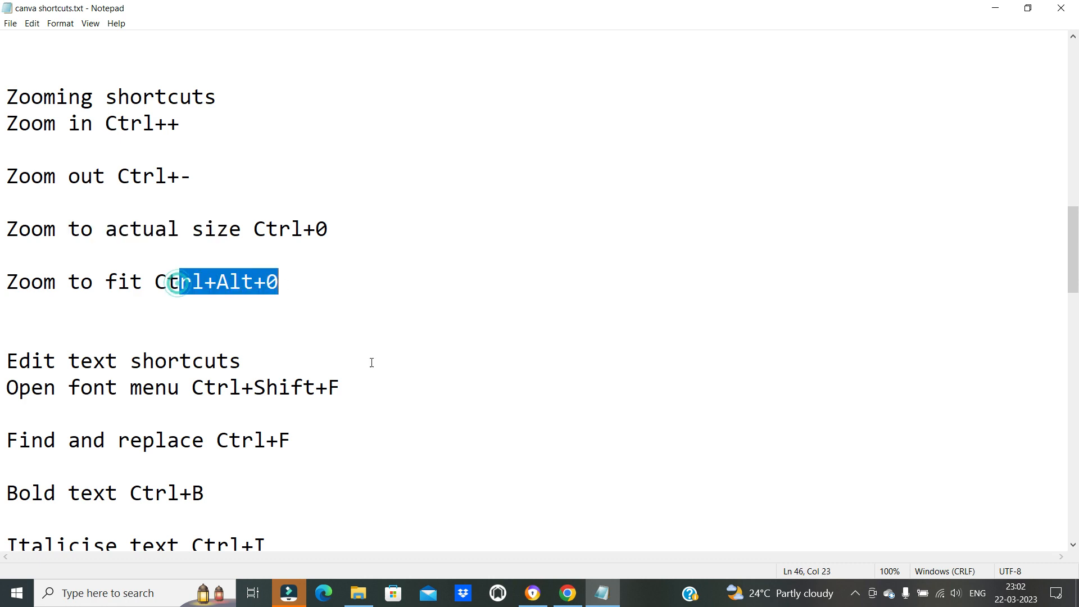
left_click(604, 594)
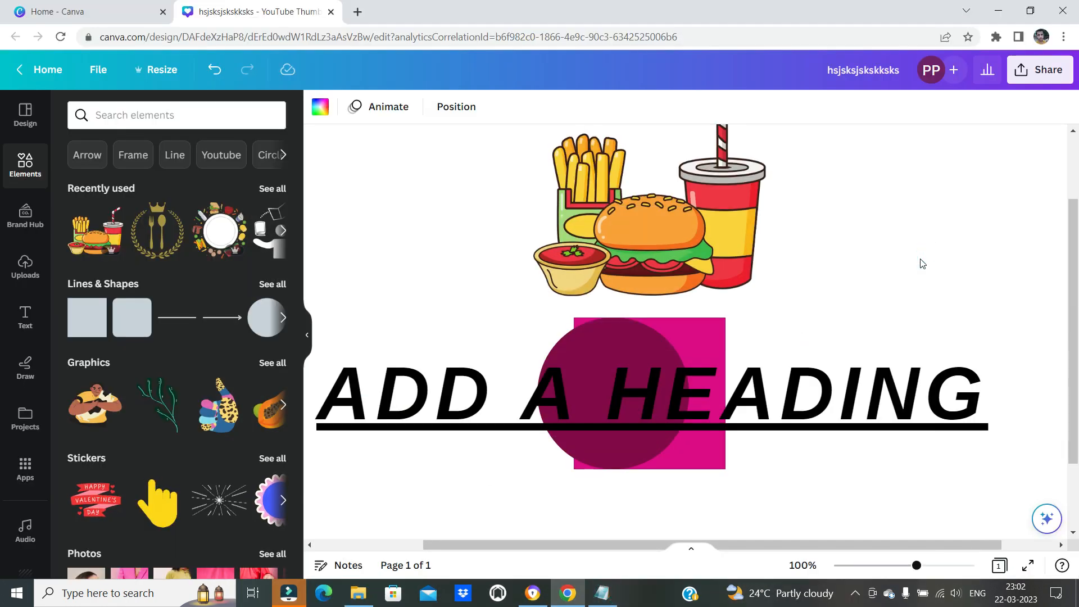
key("ctrl+alt+0")
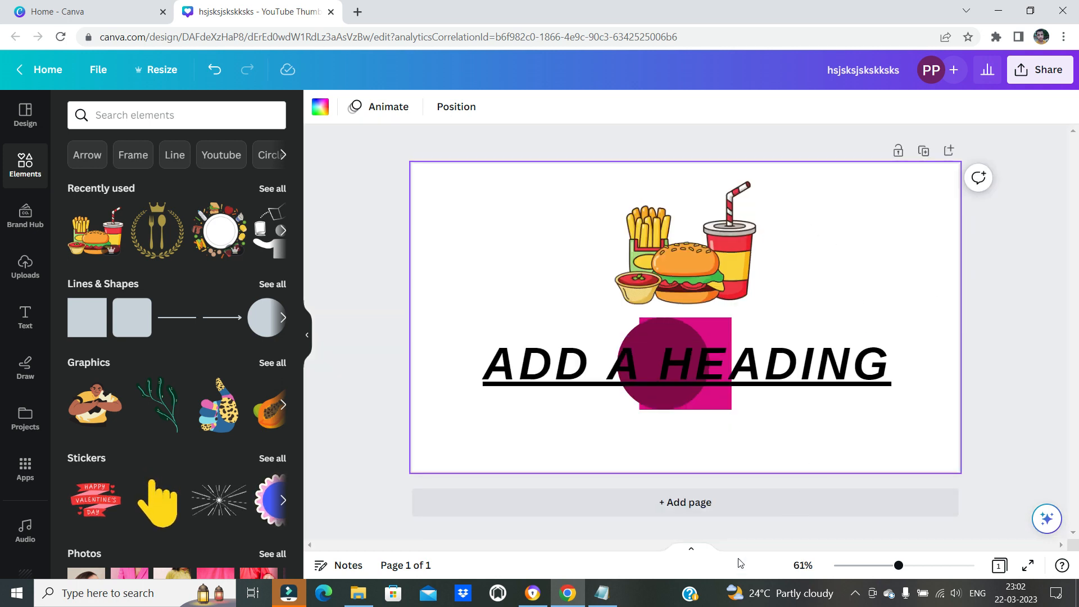
Highlight the "Zoom to actual size" entry and the "fit Ctrl+Alt+0" part of the zoom-to-fit entry in the Notepad list
left_click(602, 592)
left_click_drag(145, 228, 356, 216)
left_click(332, 269)
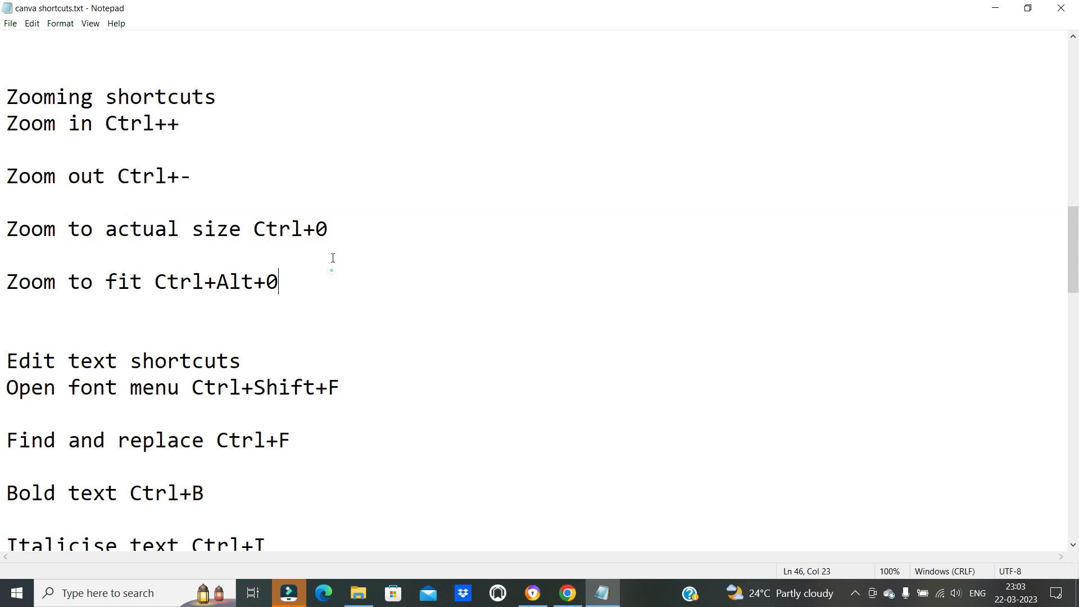
left_click_drag(103, 289, 296, 281)
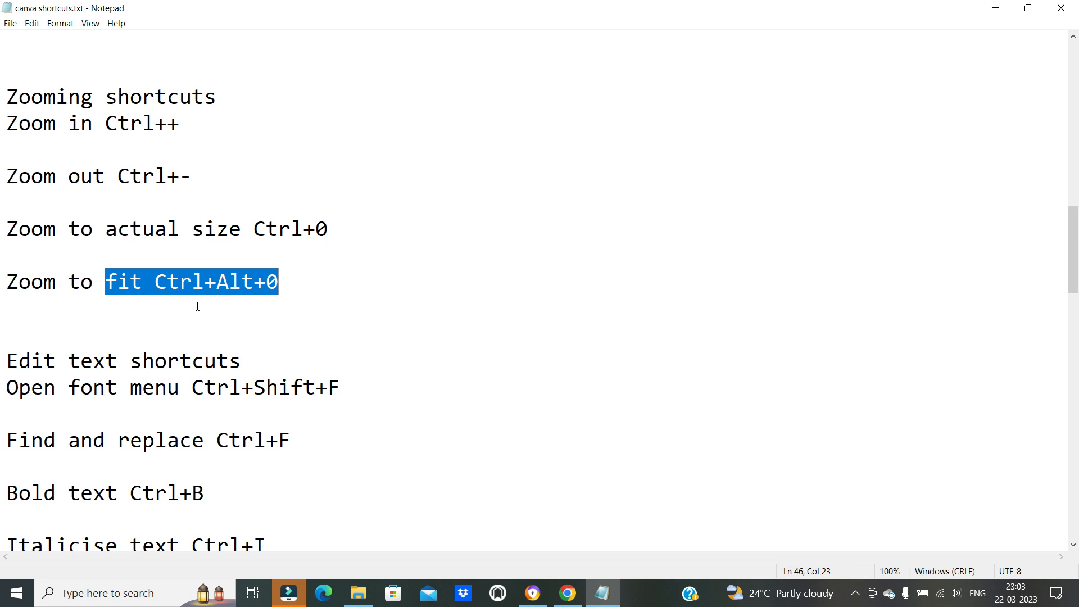
Highlight the "Edit text shortcuts" heading in the Notepad list and review the entries below it
scroll(295, 357, "down", 1)
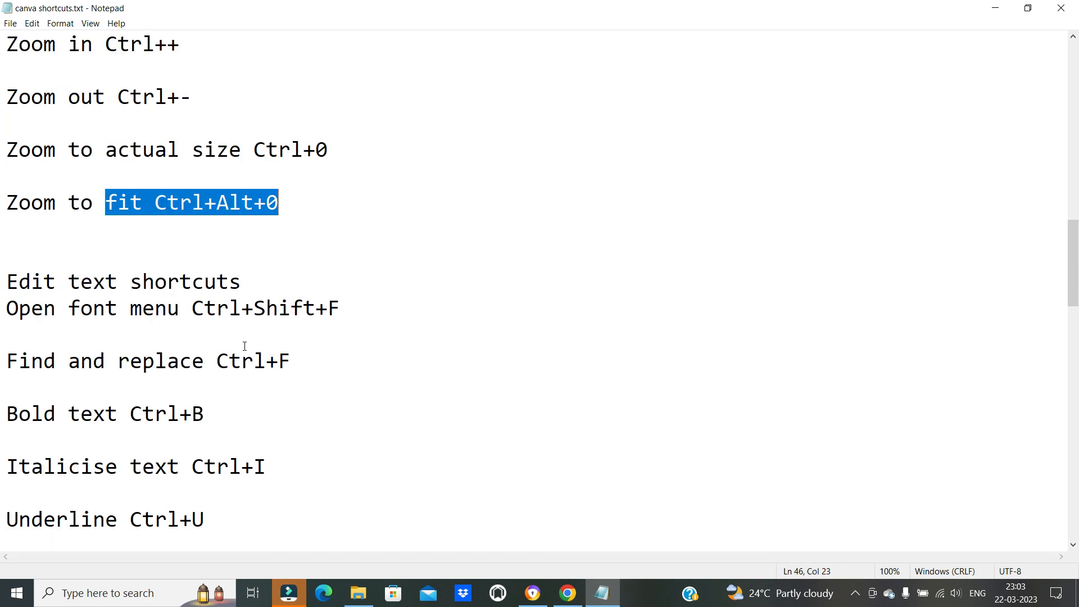
left_click_drag(33, 286, 217, 284)
left_click(64, 281)
scroll(65, 281, "down", 1)
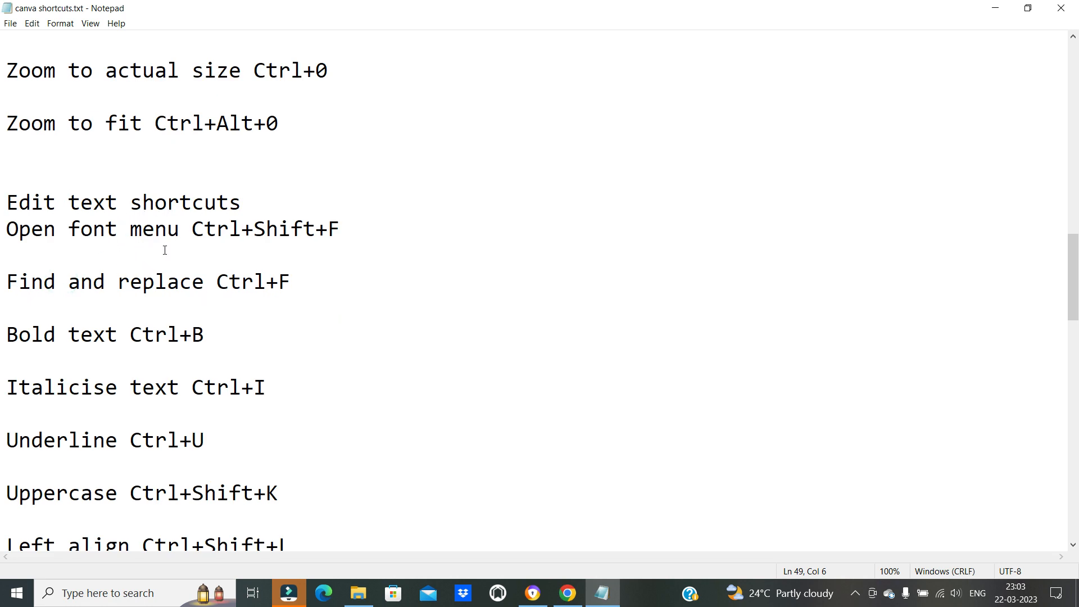
Return to Canva and delete the heading, the fast-food graphic and both shapes to clear the page
left_click(568, 593)
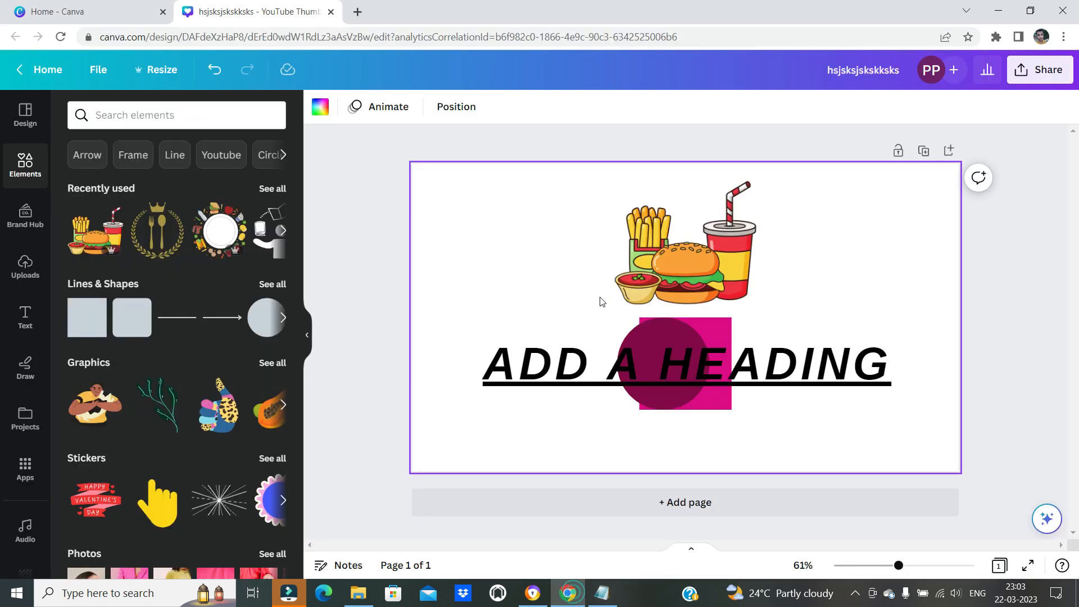
left_click(525, 366)
key("Delete")
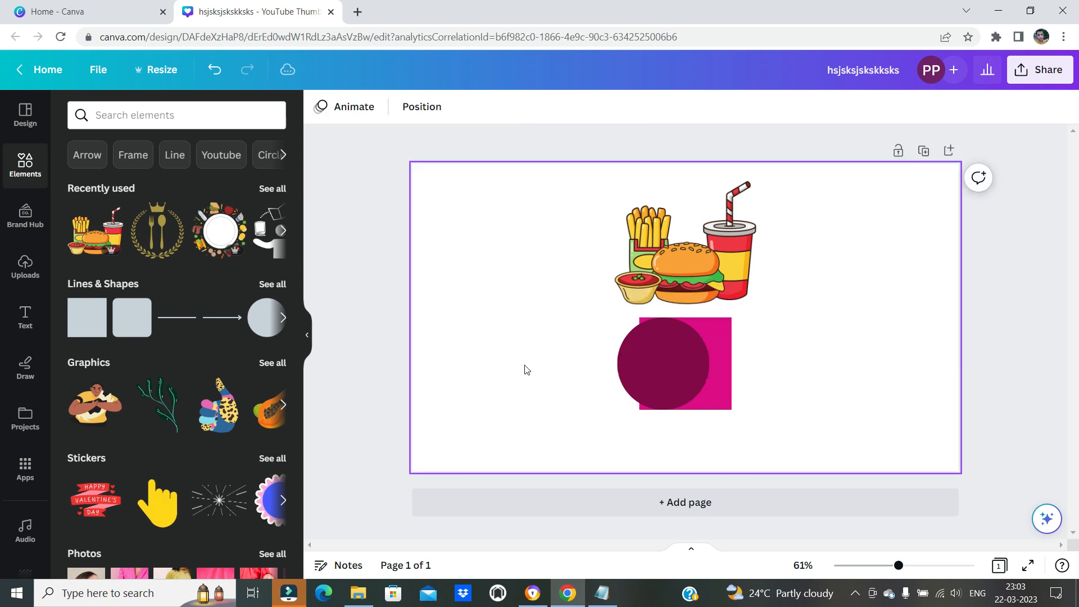
left_click_drag(575, 224, 826, 436)
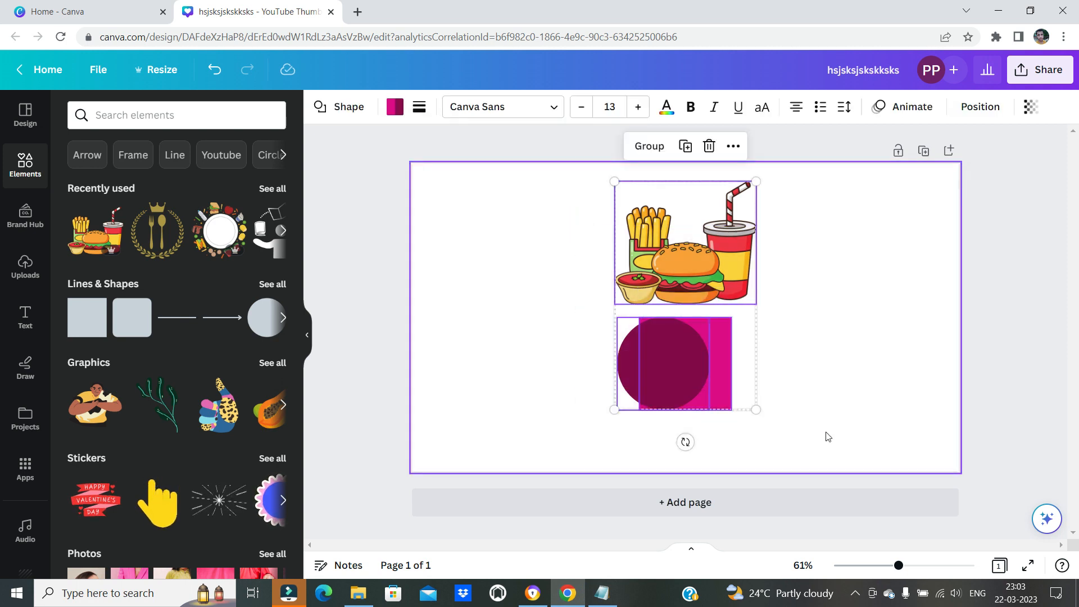
key("Delete")
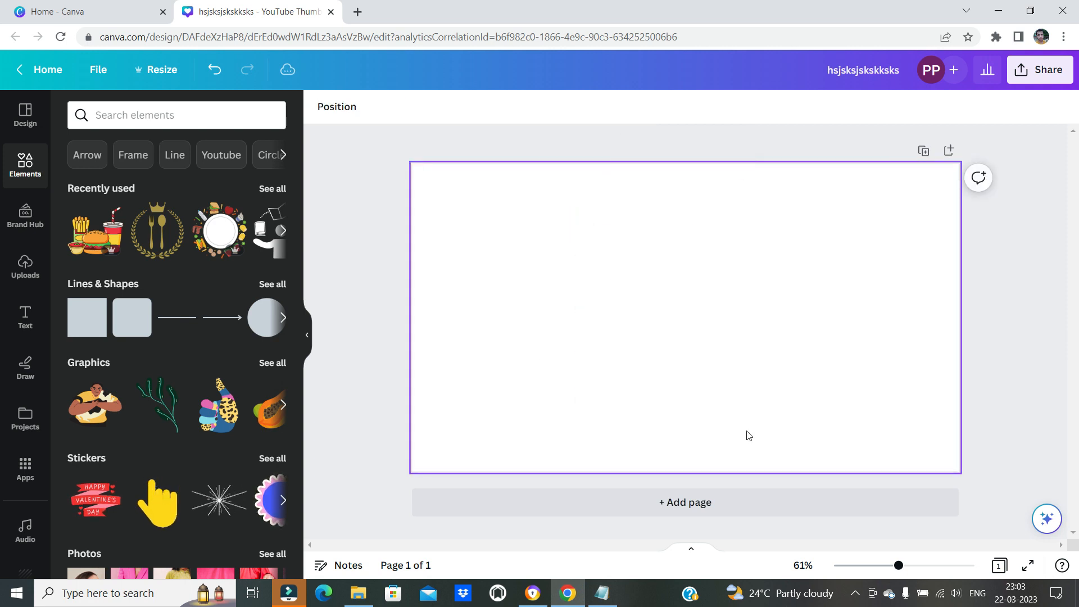
Add a default heading to the empty page, enlarge it to a font size of about 73.1 and move it above the page centre
left_click(26, 317)
left_click(150, 285)
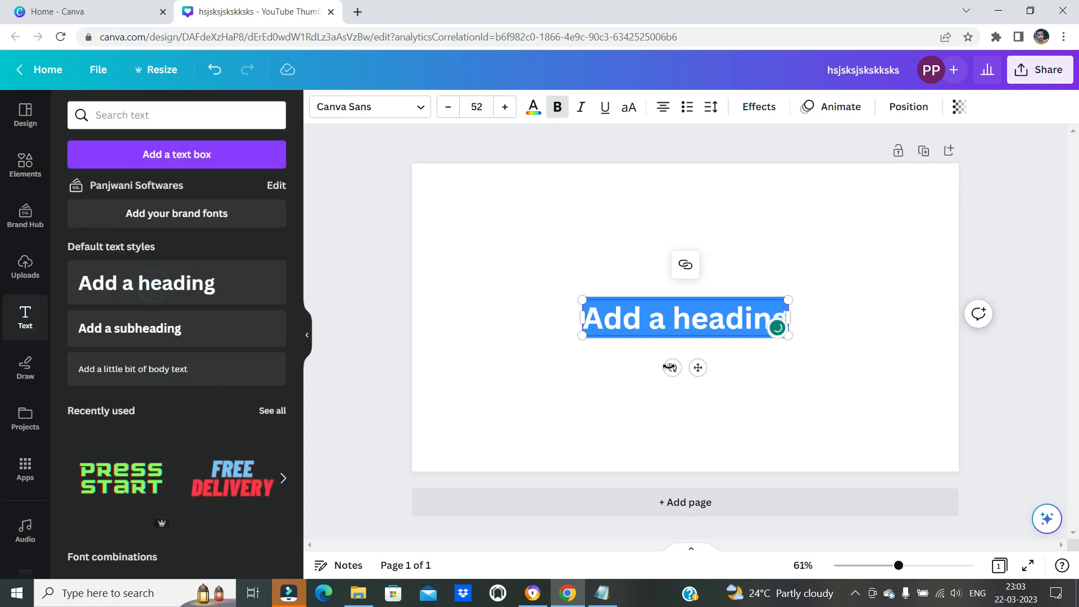
left_click_drag(787, 333, 866, 362)
left_click_drag(714, 299, 678, 298)
left_click_drag(601, 263, 642, 246)
Highlight the shortcut of the "Open font menu" entry in the Notepad list
left_click(605, 595)
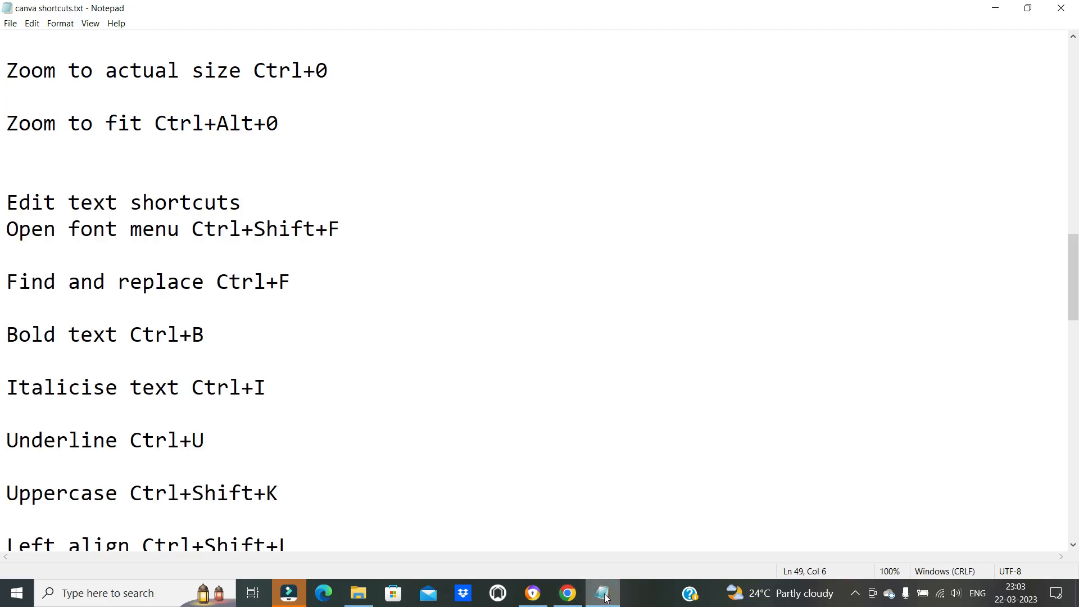
left_click_drag(20, 235, 340, 231)
left_click(307, 268)
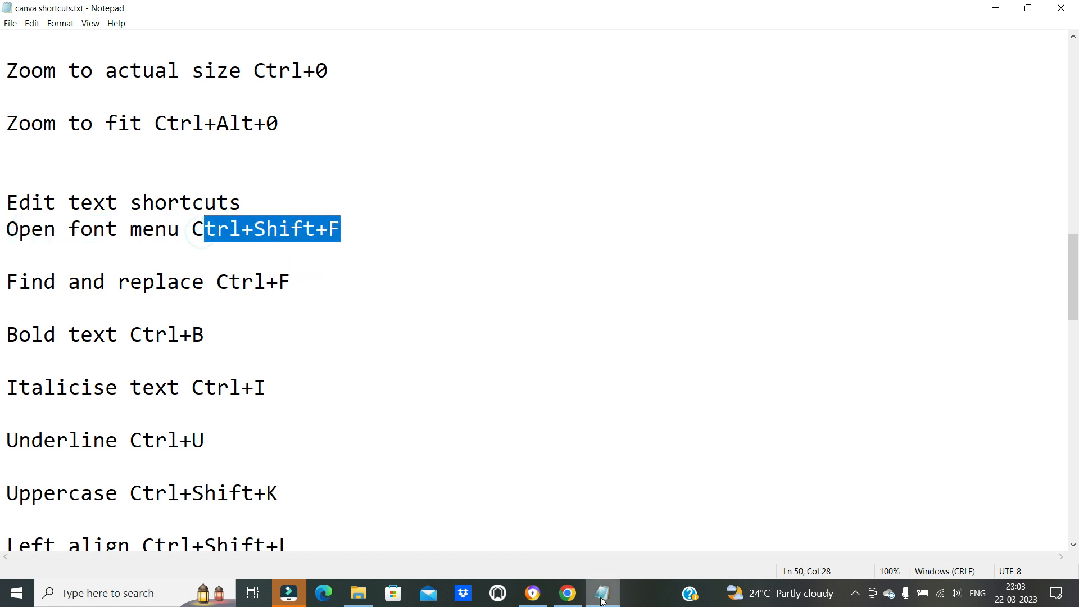
Return to Canva, place the cursor in the heading text and open the font menu with its shortcut
key("alt+Tab")
left_click(704, 271)
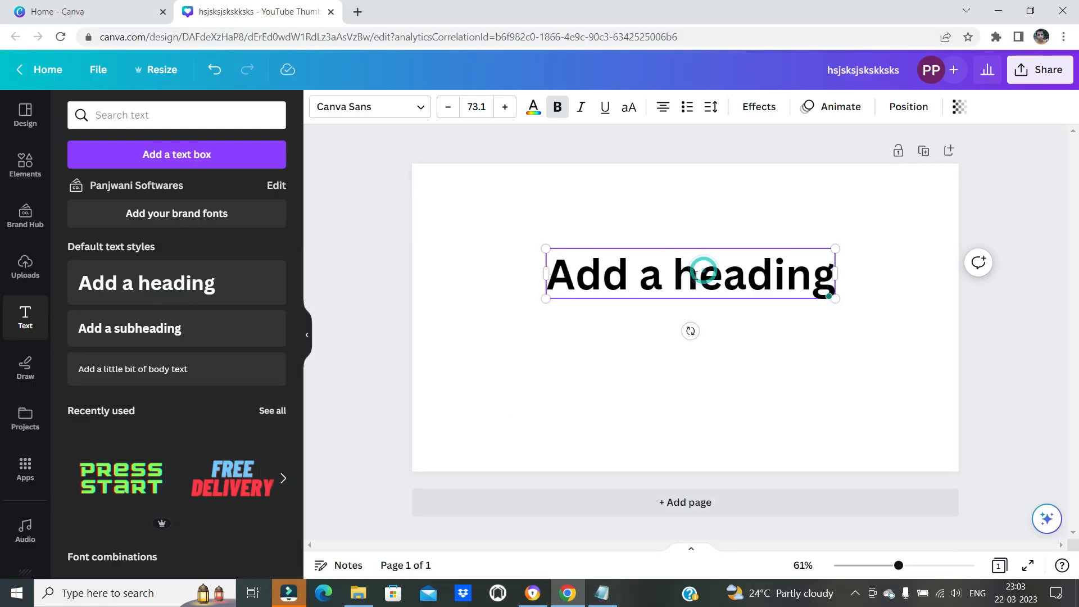
left_click(686, 273)
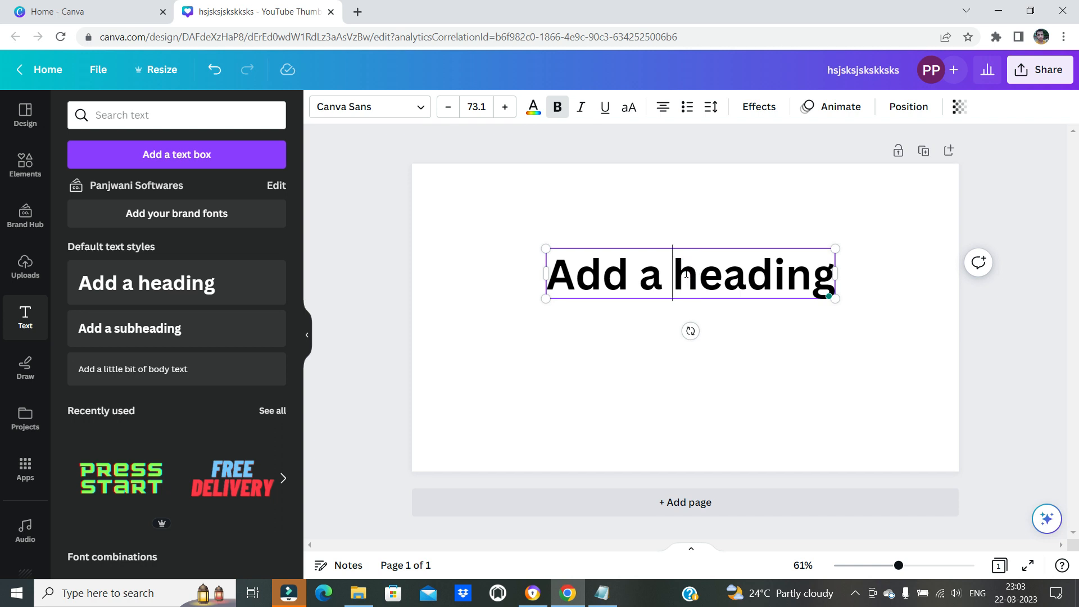
left_click(604, 597)
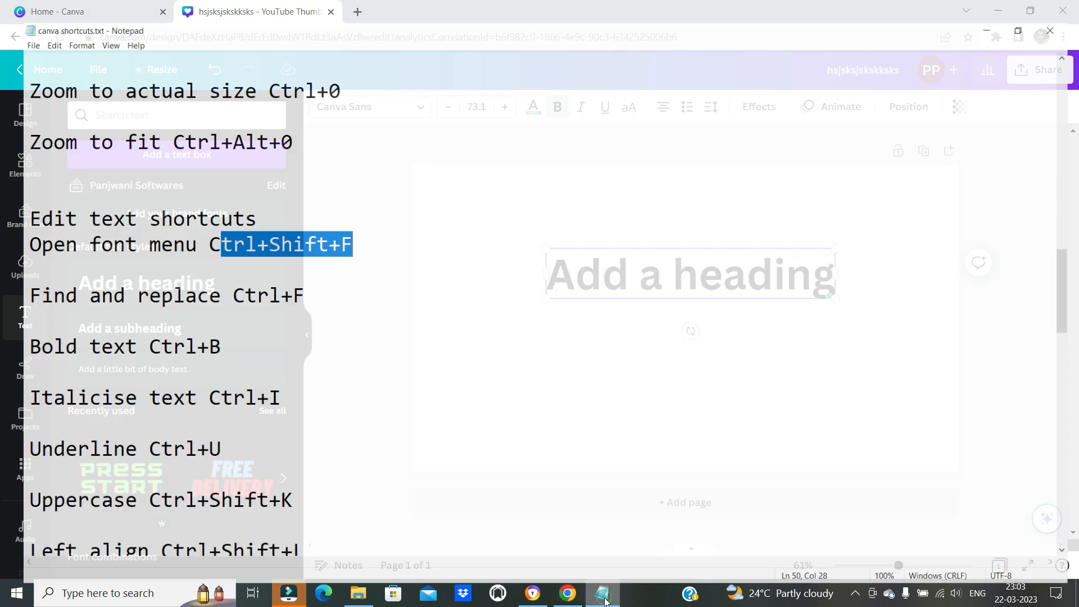
left_click(604, 597)
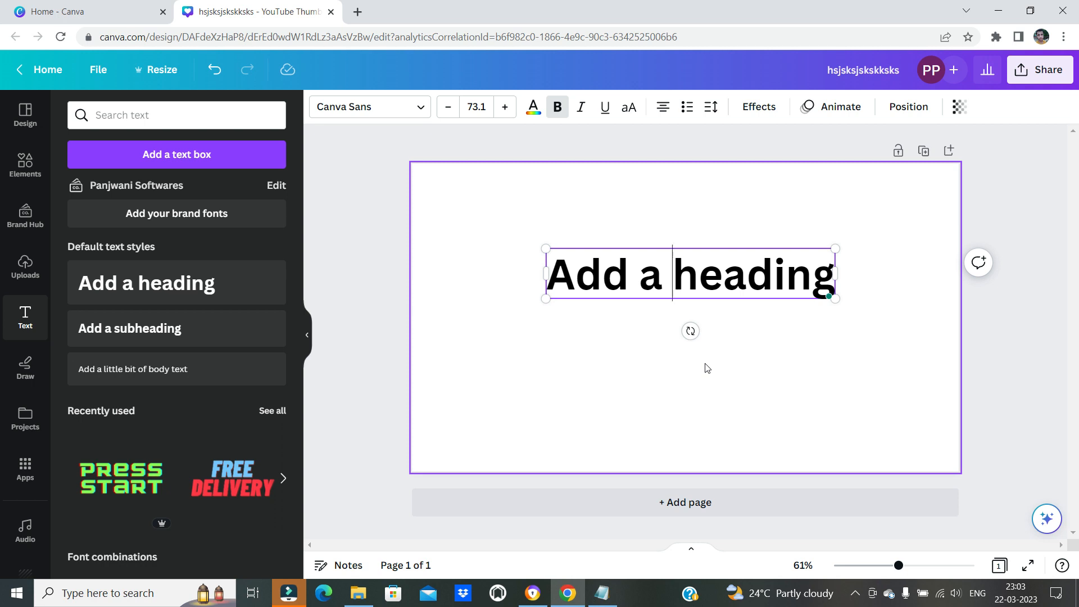
key("ctrl+shift+f")
left_click(722, 276)
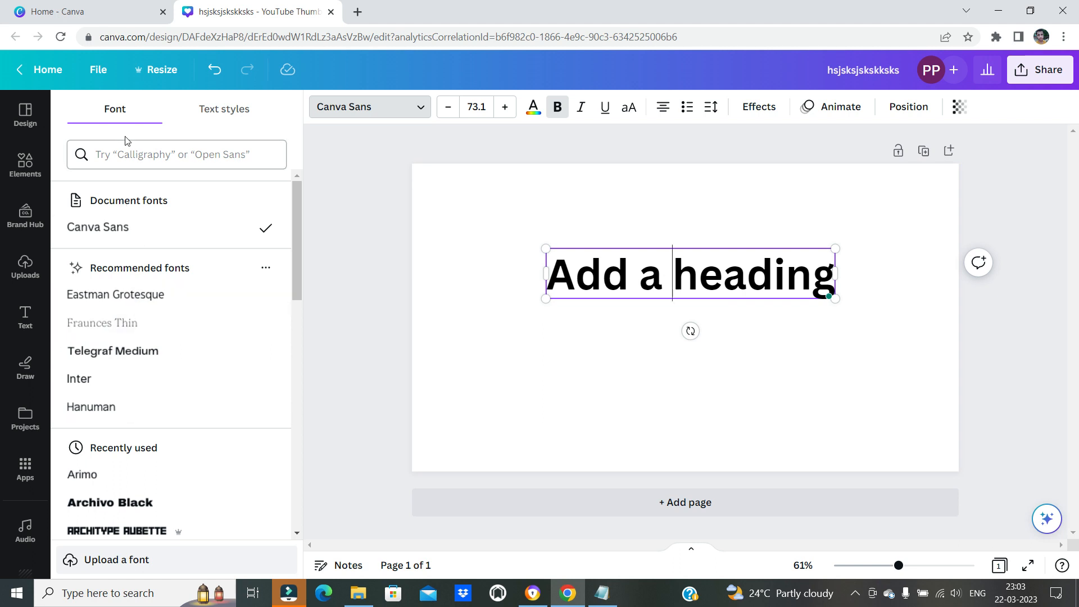
Browse the font list, try League Spartan and Archivo Black on the heading, and leave it set in Architype Aubette
scroll(145, 255, "down", 2)
scroll(145, 259, "up", 2)
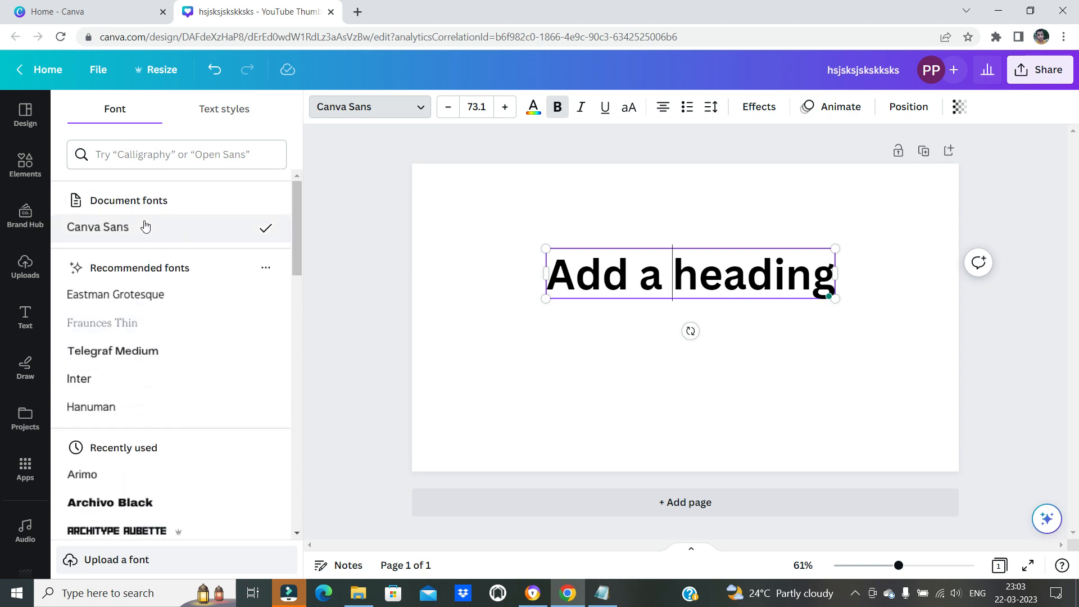
scroll(137, 303, "down", 2)
scroll(131, 329, "down", 3)
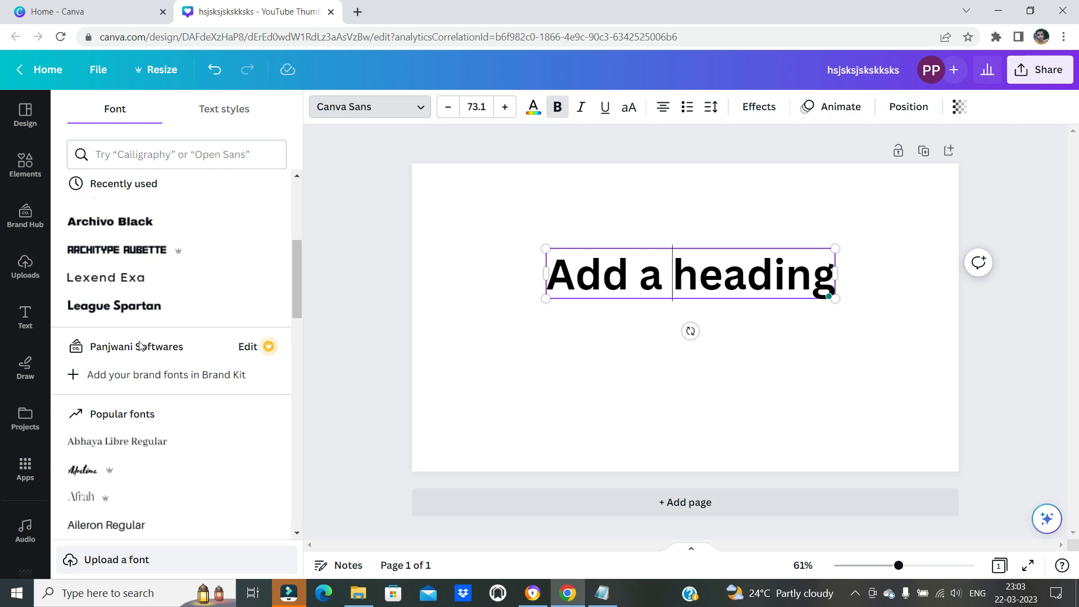
left_click(136, 313)
scroll(134, 334, "up", 1)
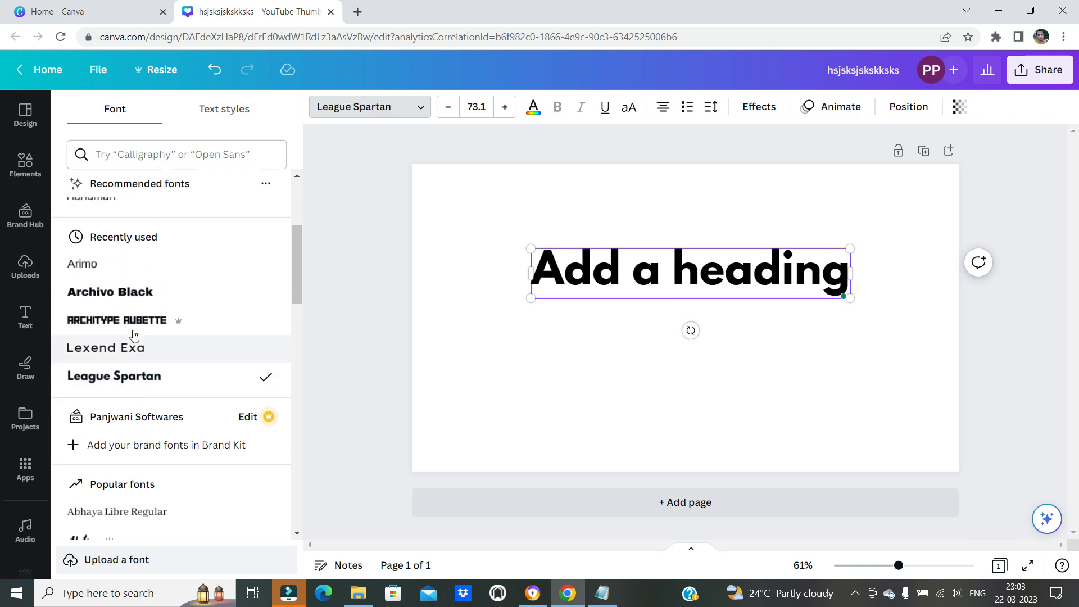
left_click(131, 320)
left_click(125, 293)
left_click(124, 316)
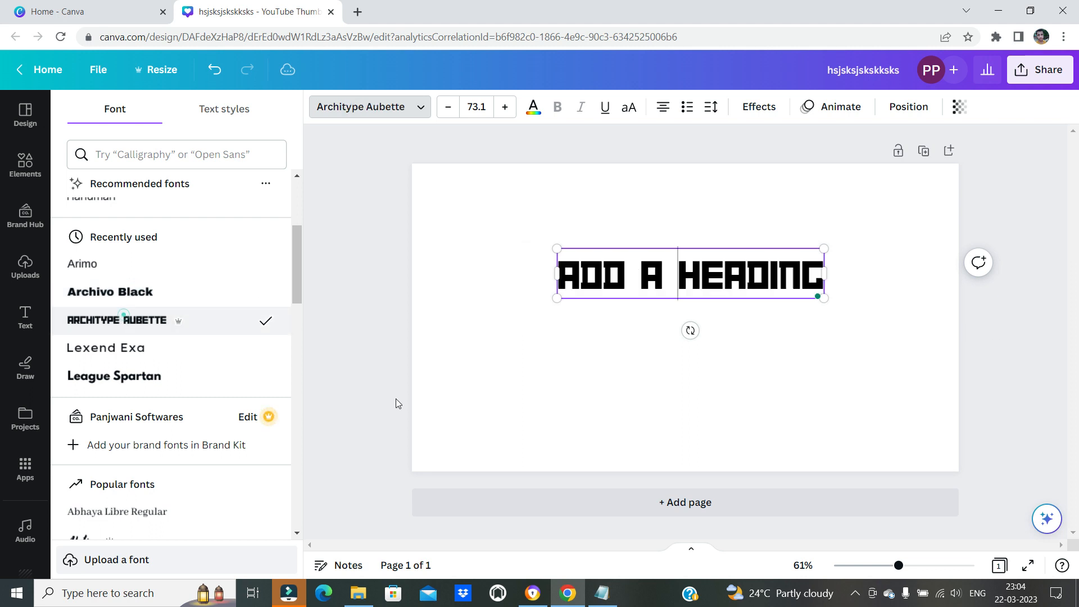
Highlight the "Find and replace" entry in the Notepad list and return to Canva with the heading selected
key("alt+Tab")
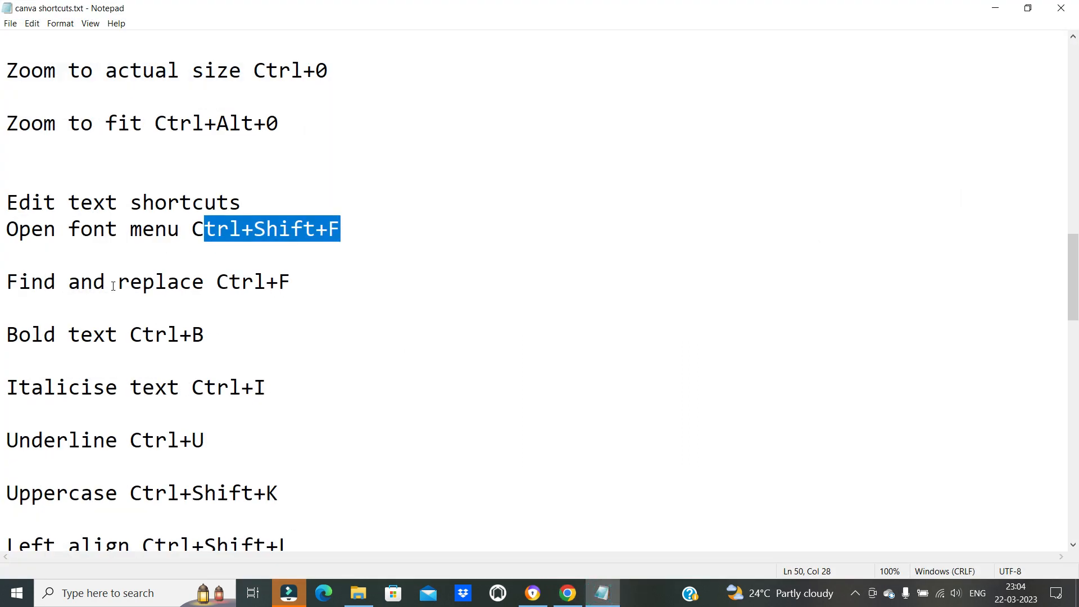
left_click_drag(44, 284, 275, 284)
left_click(567, 592)
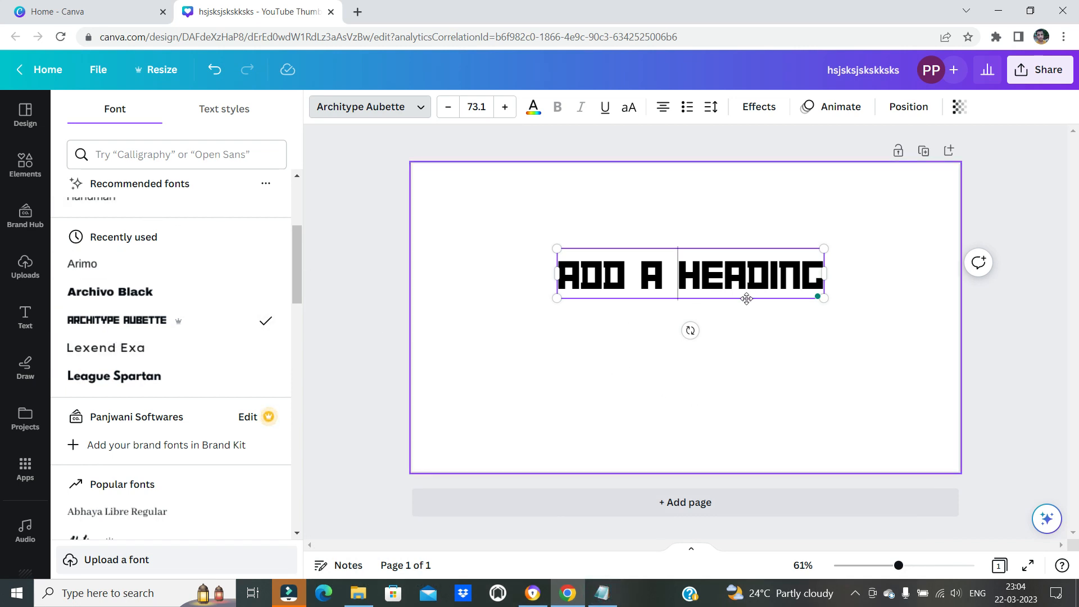
left_click(521, 363)
left_click(697, 276)
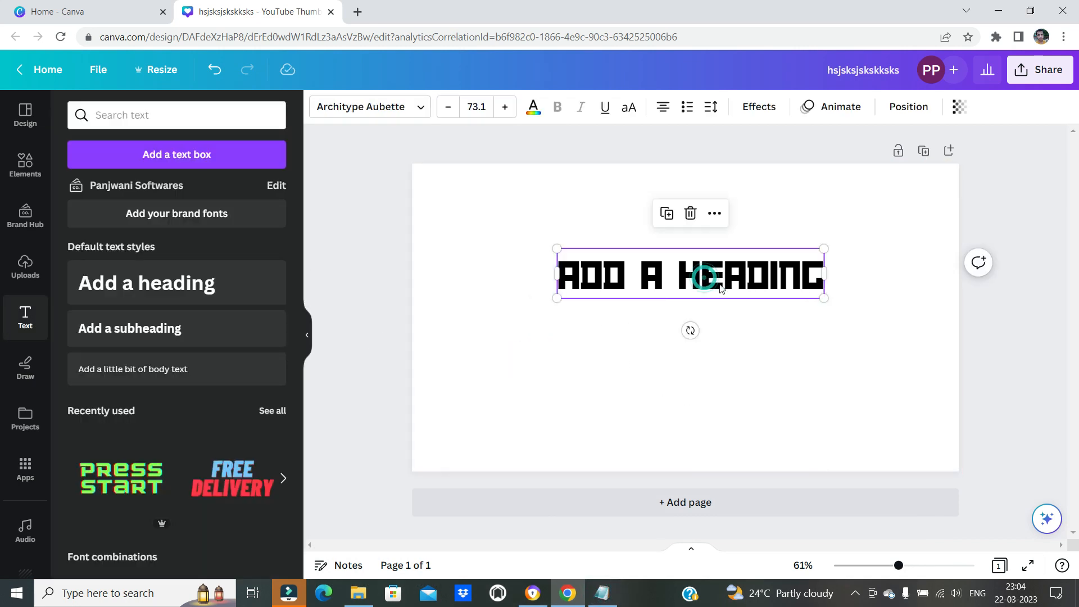
left_click(603, 593)
left_click(604, 594)
Use find and replace to change "ADD" to "ABC" in the heading, and close the find and replace box
key("ctrl+f")
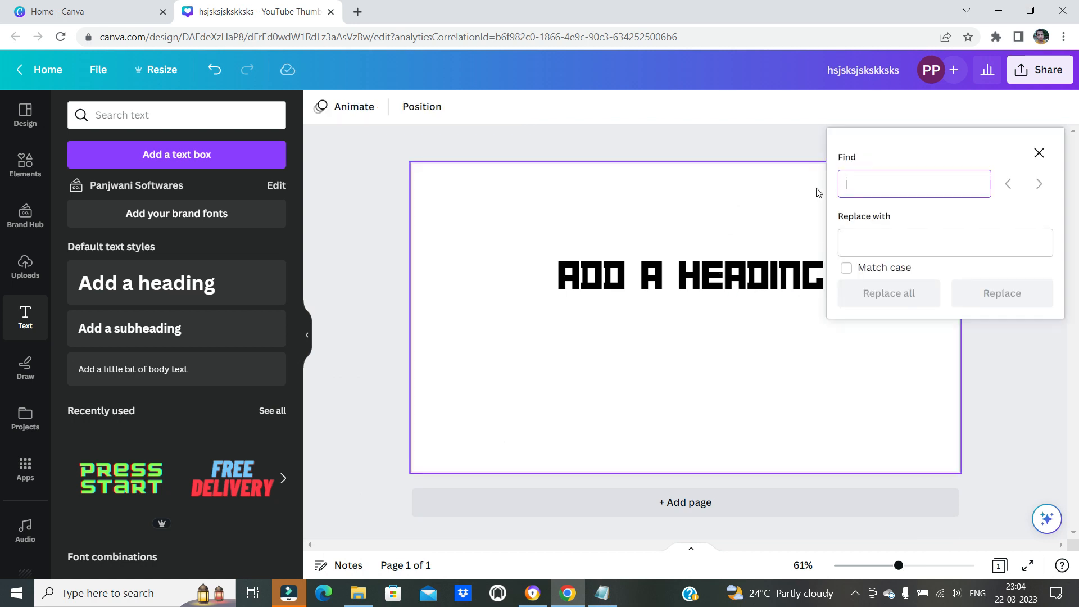
left_click(867, 179)
type("ADD")
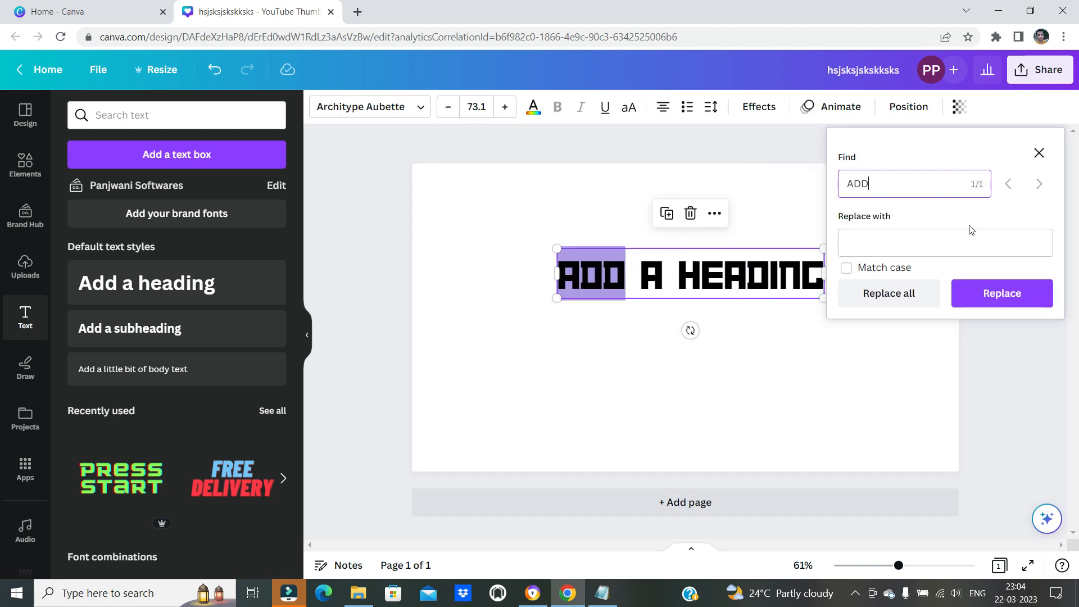
left_click(863, 247)
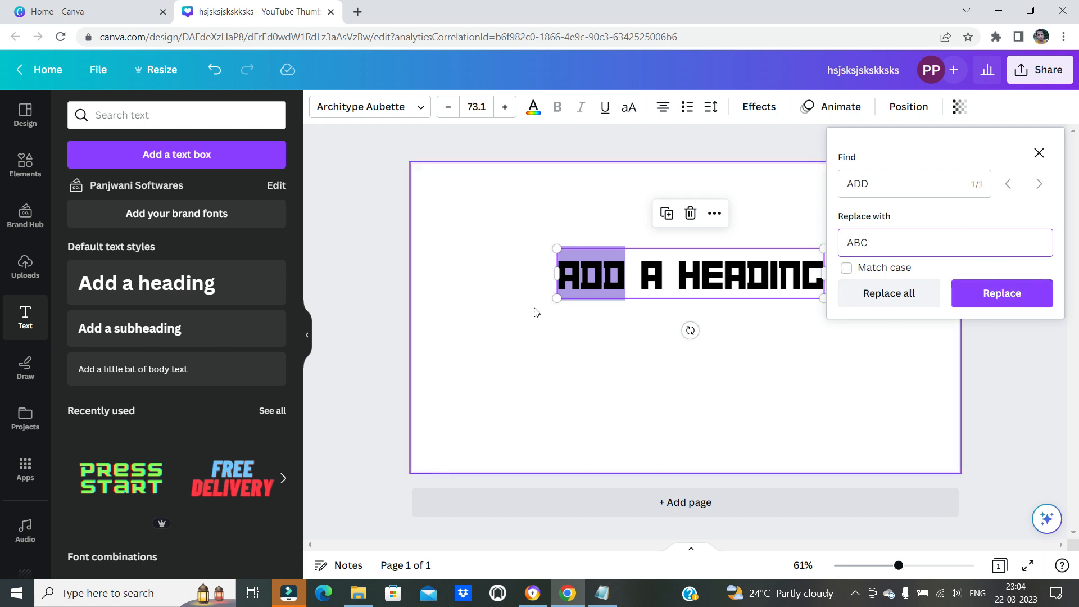
left_click(1003, 294)
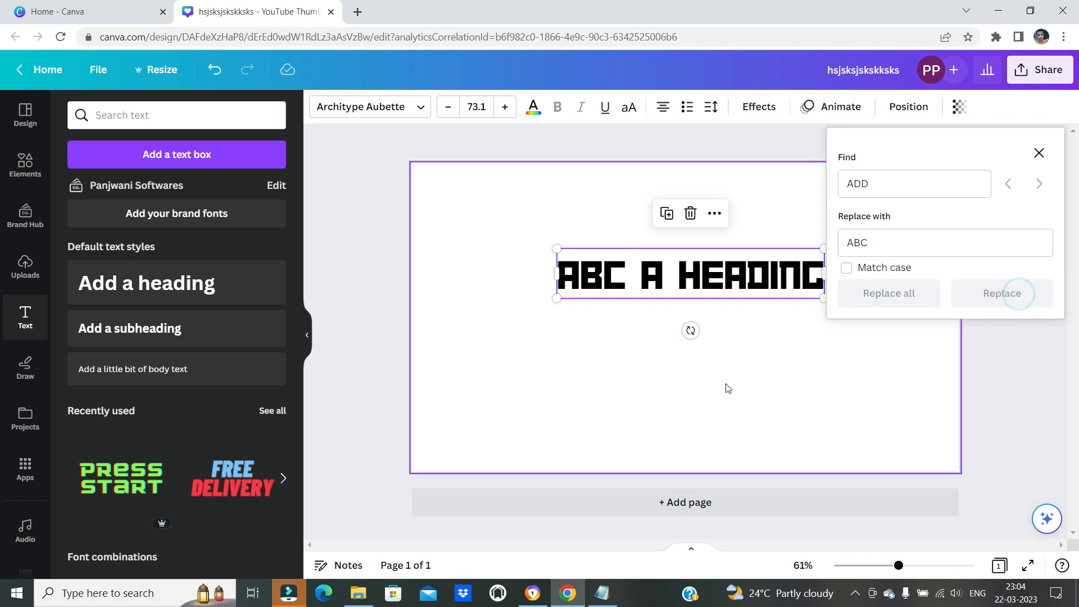
left_click(685, 389)
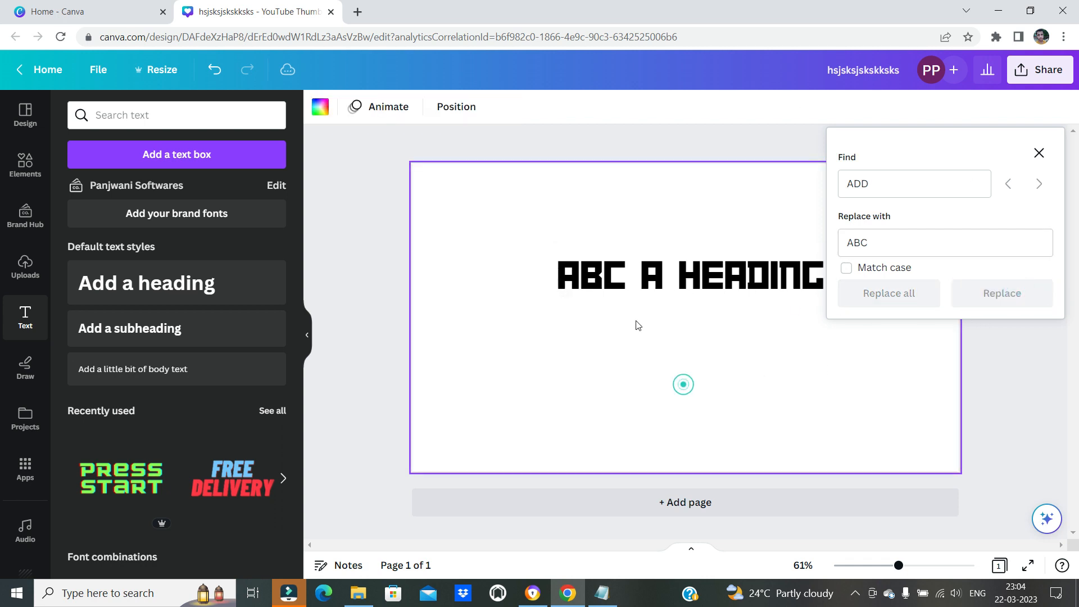
left_click(1039, 153)
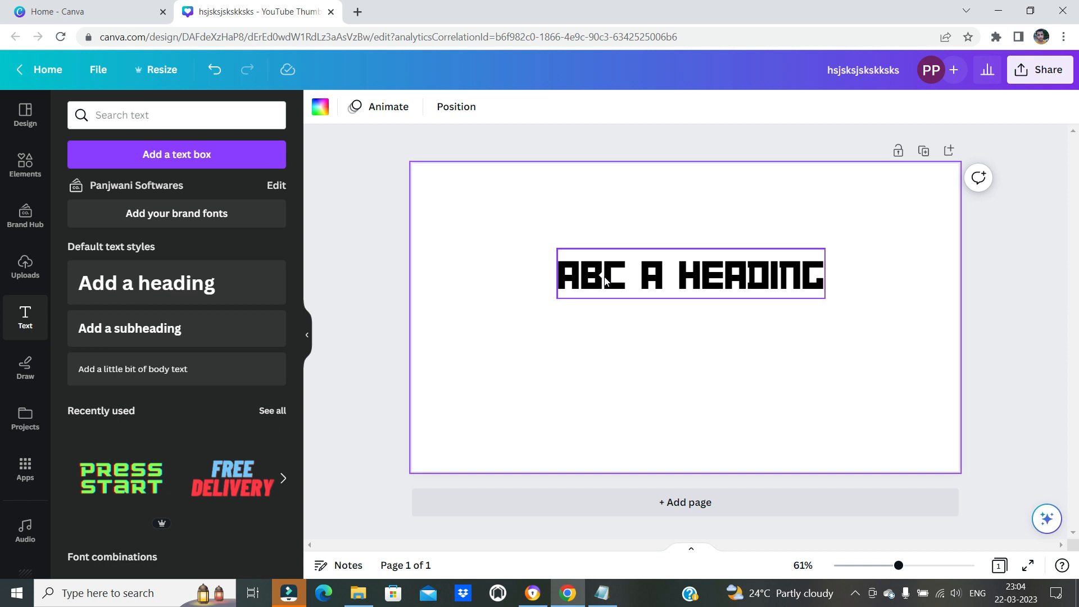
Highlight the "Bold text" entry with its shortcut in the Notepad list
left_click(602, 593)
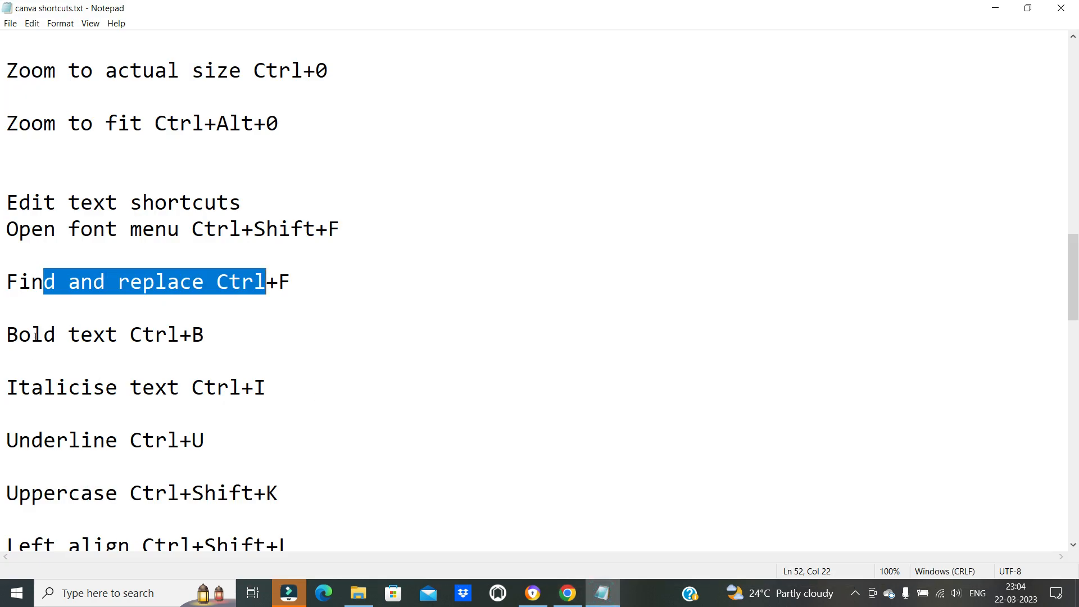
left_click_drag(35, 336, 121, 361)
left_click(215, 405)
left_click_drag(128, 320, 209, 361)
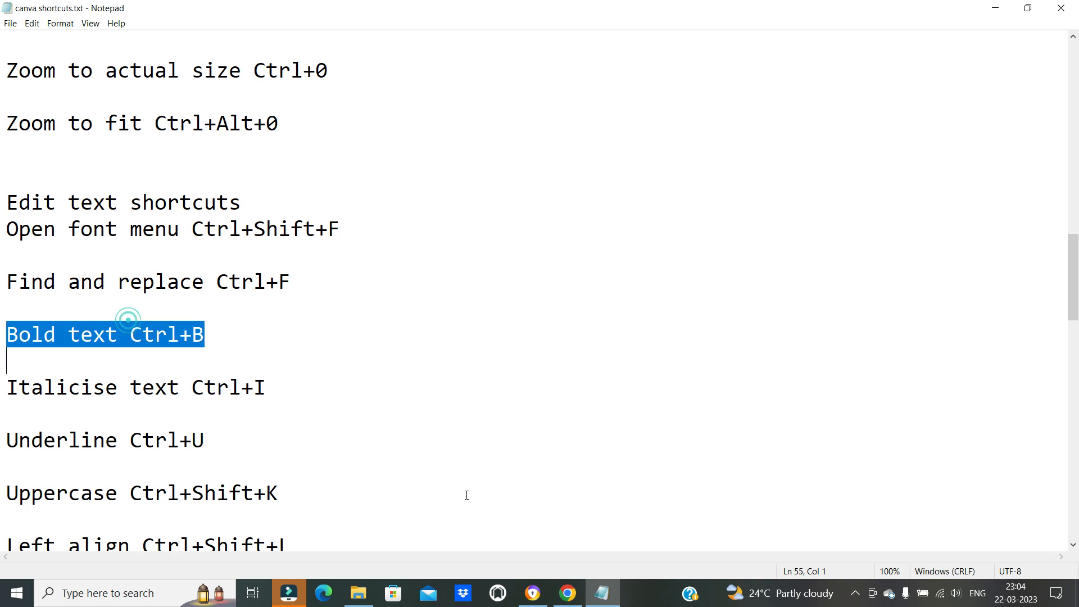
Return to Canva and change the heading's font to Anonymous Pro
key("alt+Tab")
left_click(746, 292)
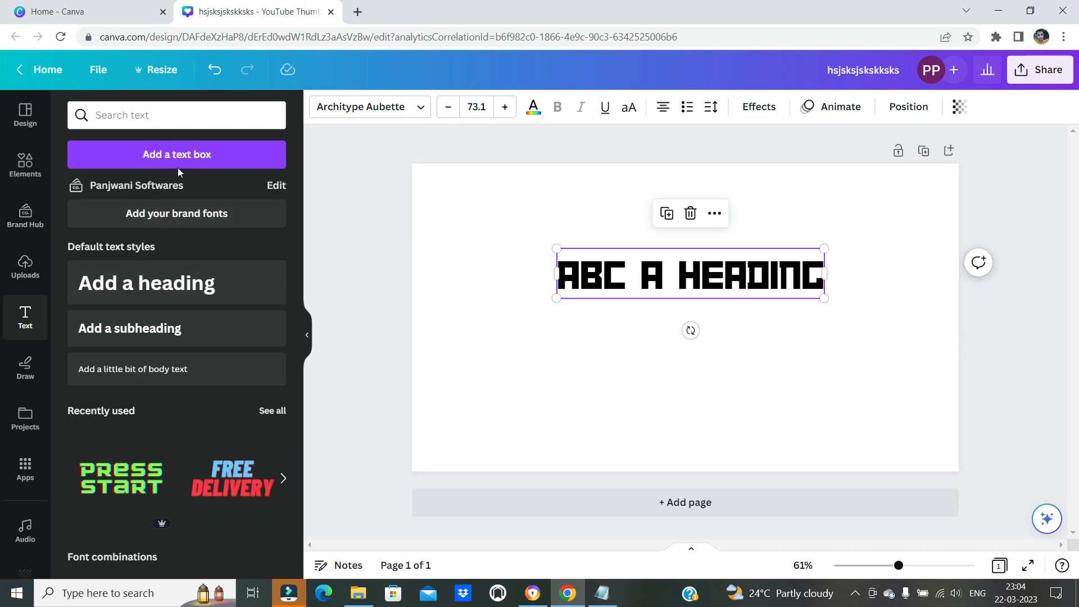
left_click(420, 105)
scroll(161, 357, "down", 3)
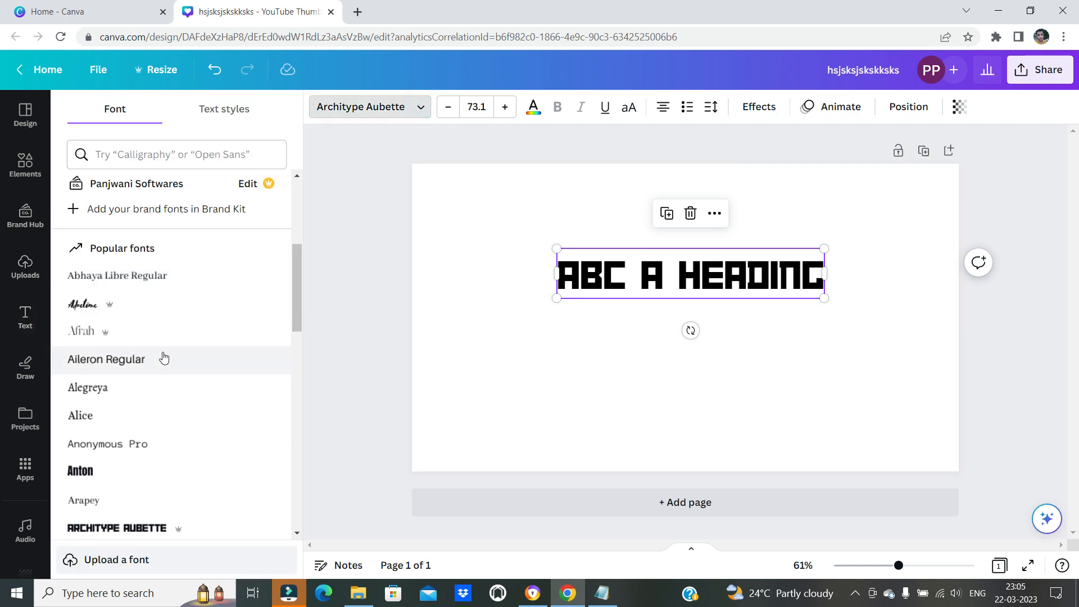
left_click(124, 445)
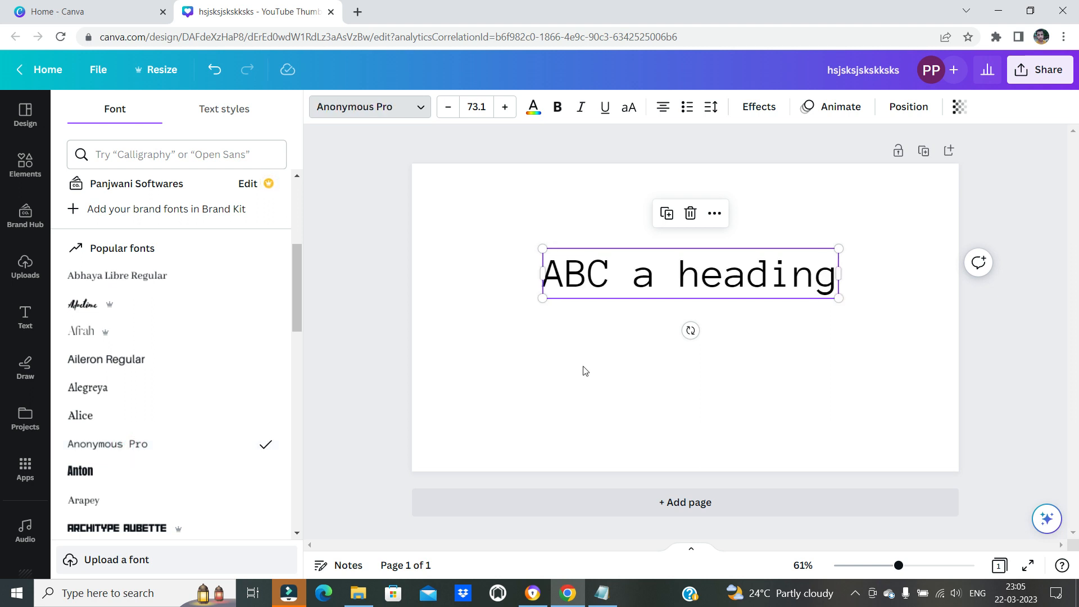
left_click(790, 355)
Recheck the bold shortcut in the Notepad list and make all of the heading text bold in Canva
left_click(768, 296)
left_click(602, 593)
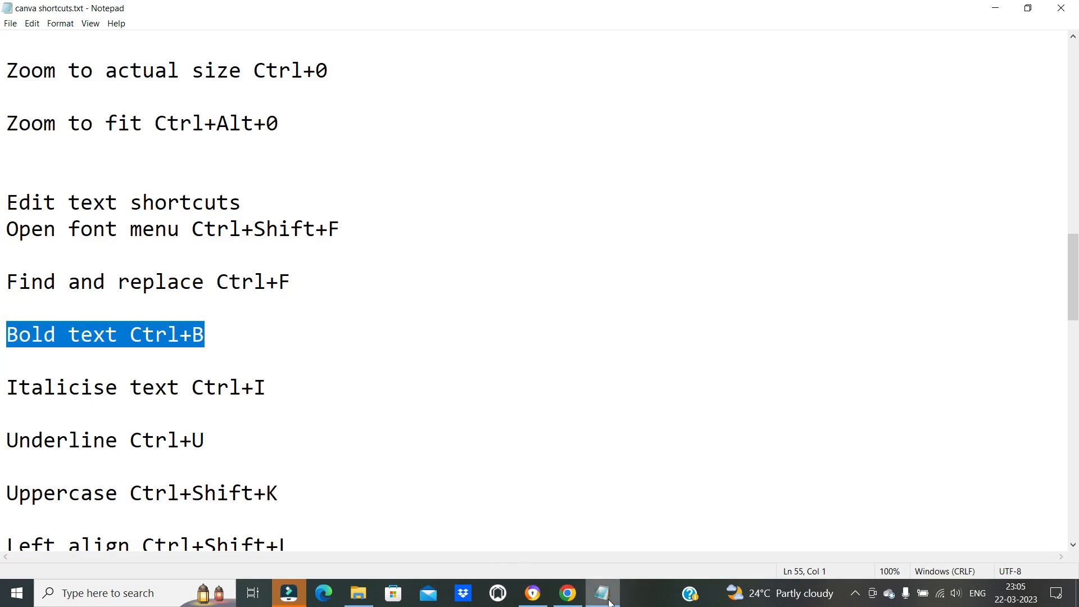
left_click(567, 592)
double_click(725, 278)
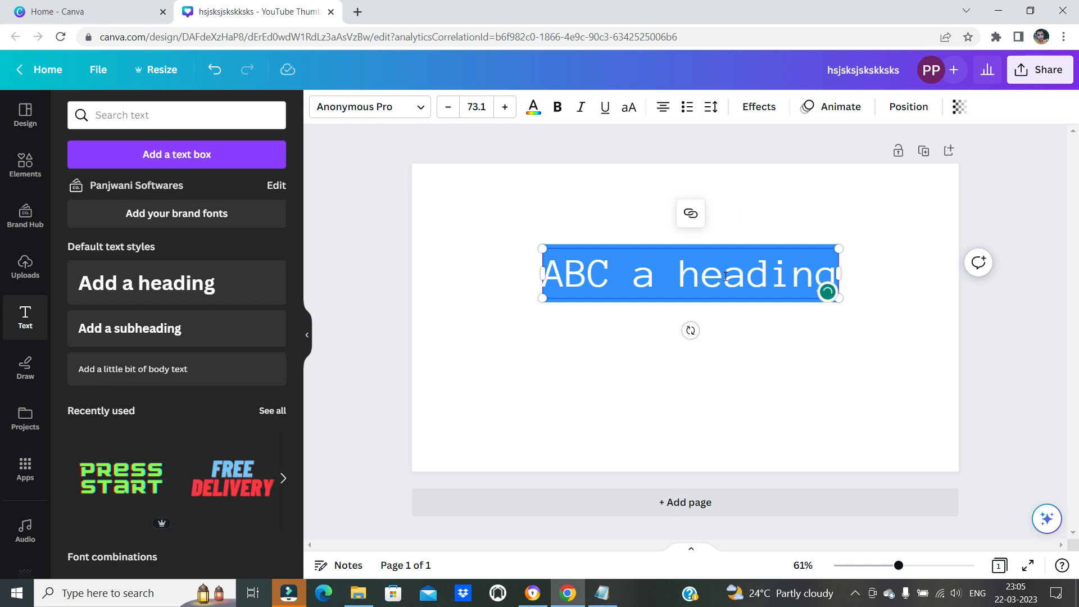
key("ctrl+b")
left_click(724, 364)
left_click(751, 287)
left_click(659, 398)
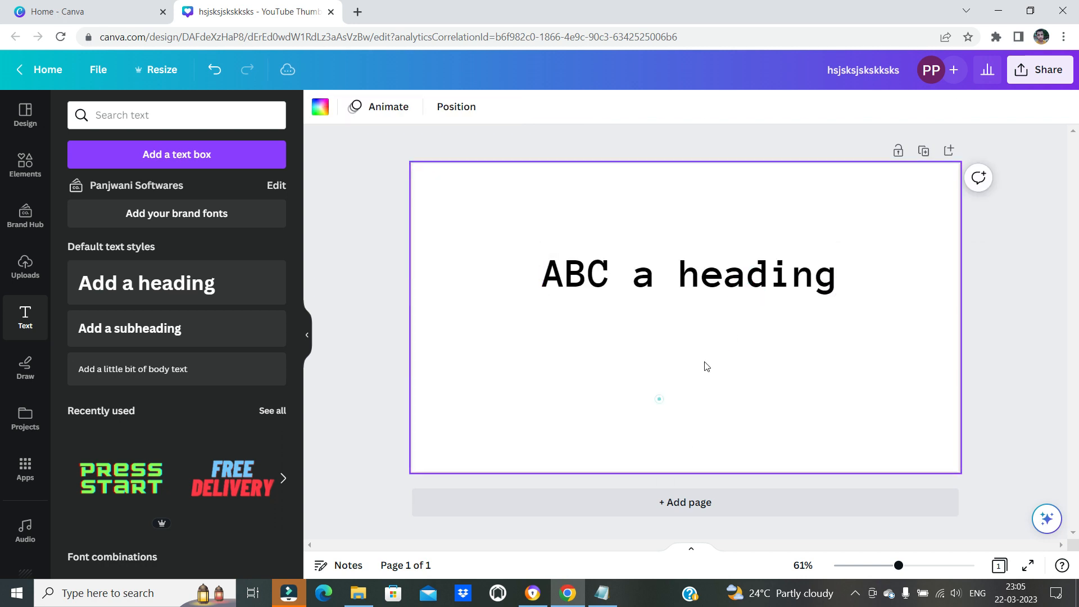
left_click(763, 275)
Check the italic shortcut in the Notepad list and try italics in Canva with only the cursor placed in the heading
left_click(602, 593)
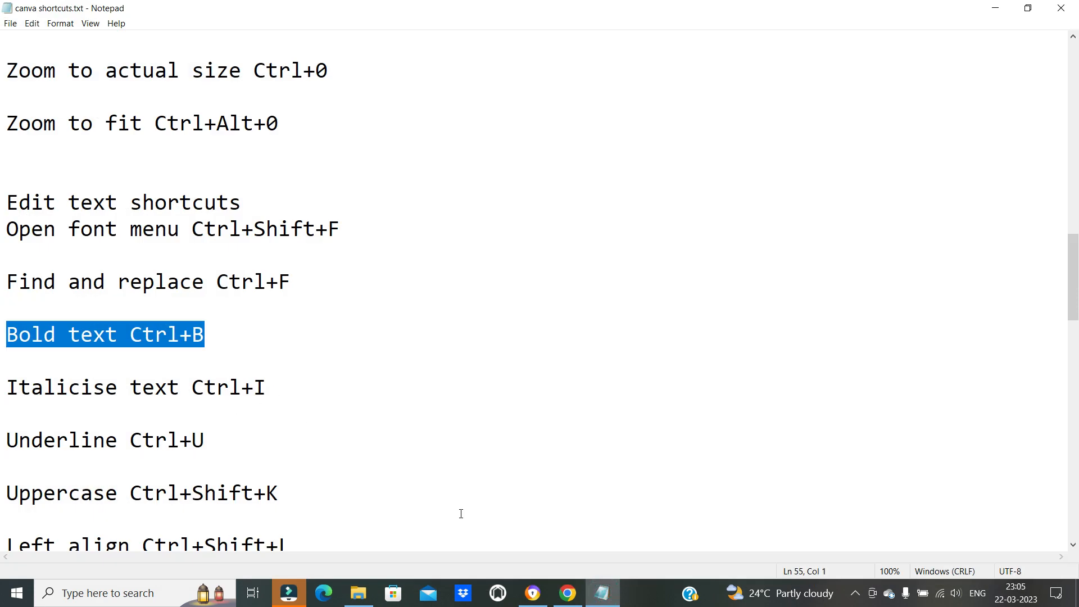
left_click(602, 592)
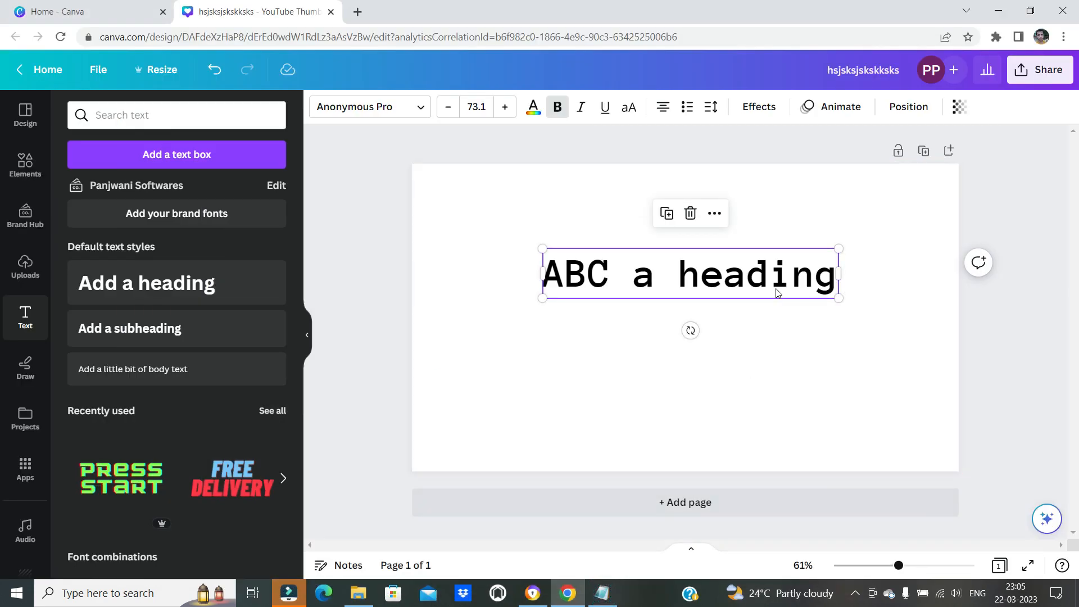
left_click(779, 279)
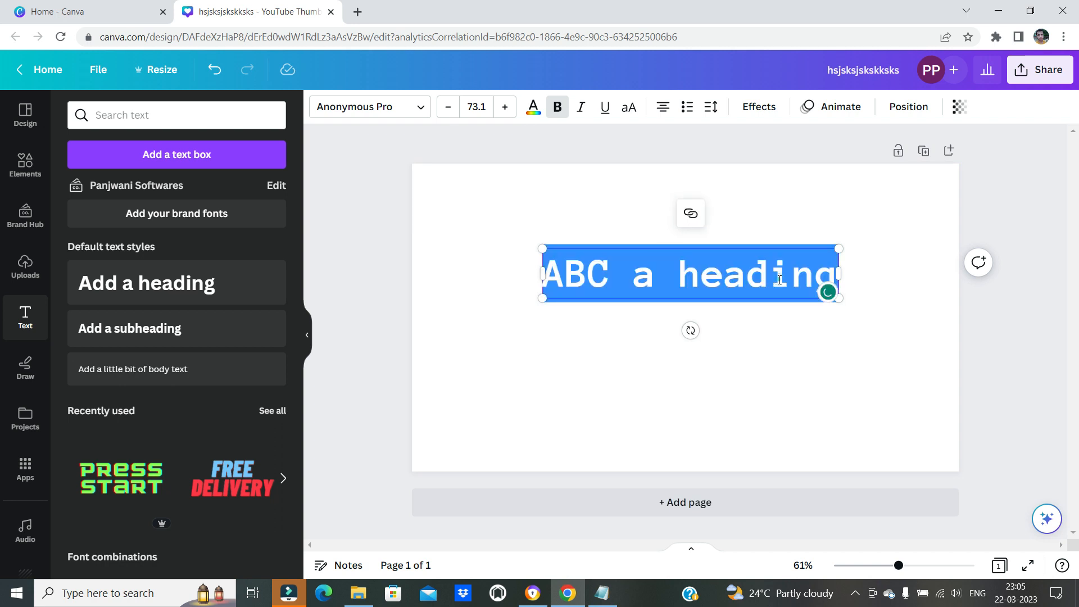
key("Escape")
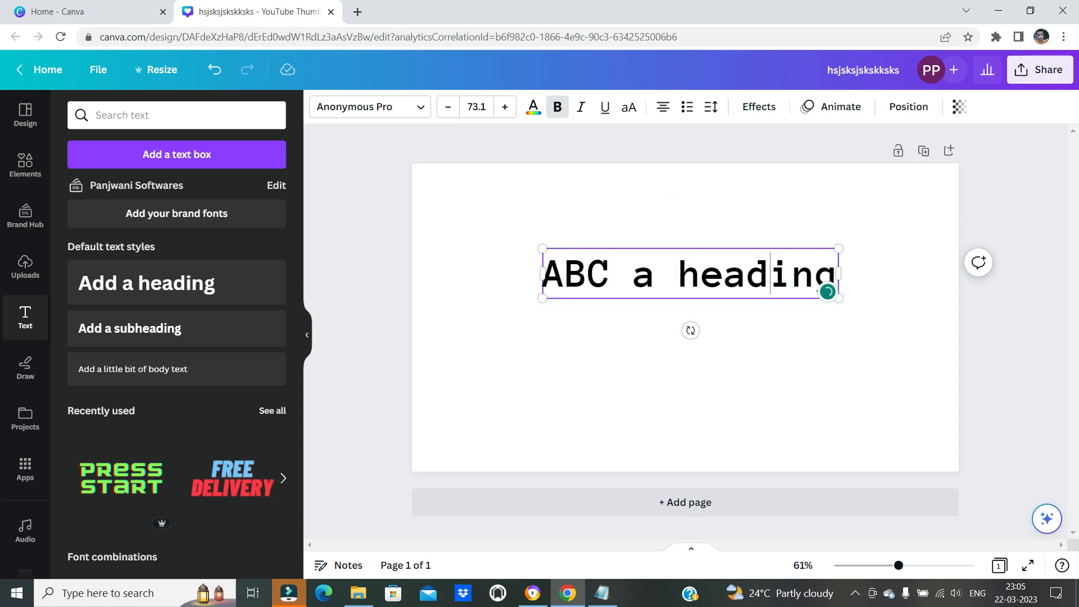
key("ctrl+i")
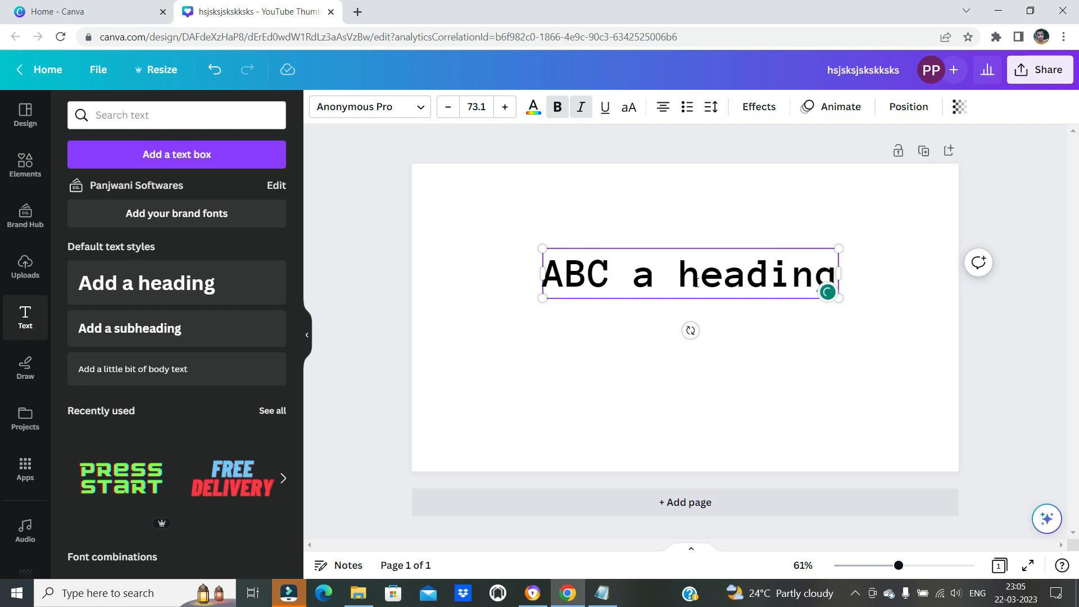
key("ctrl+i")
Select all of the heading text and italicise it, keeping the text selected for more formatting
key("ctrl+a")
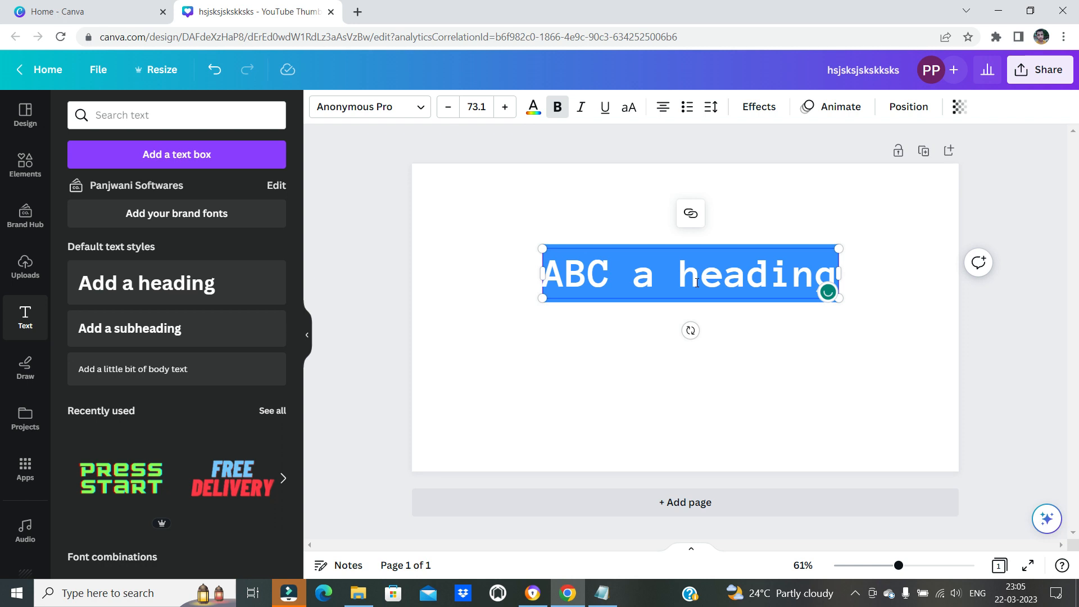
key("ctrl+i")
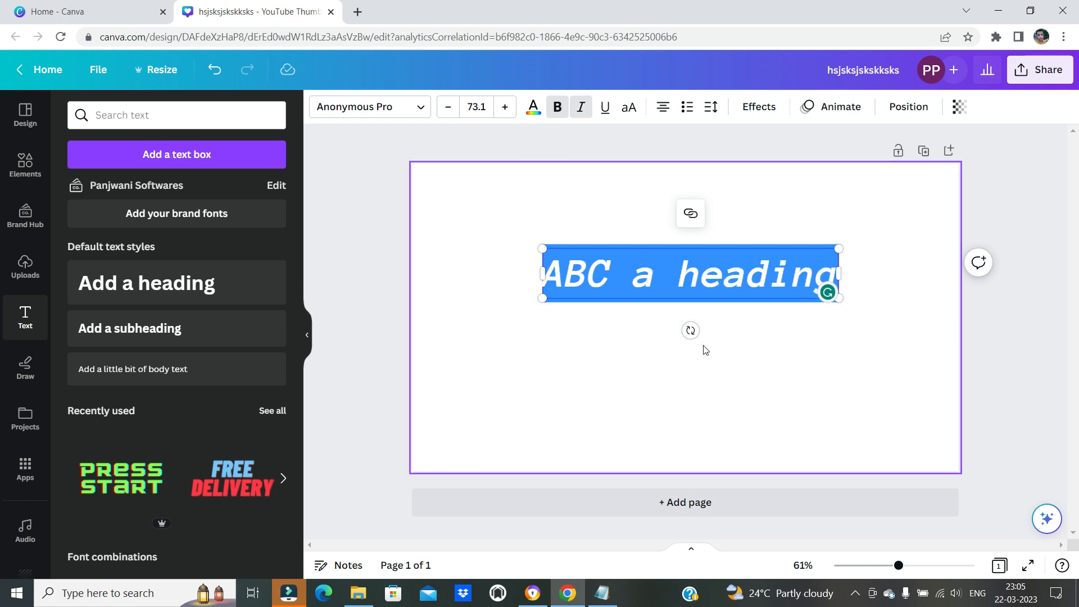
left_click(751, 373)
left_click(768, 276)
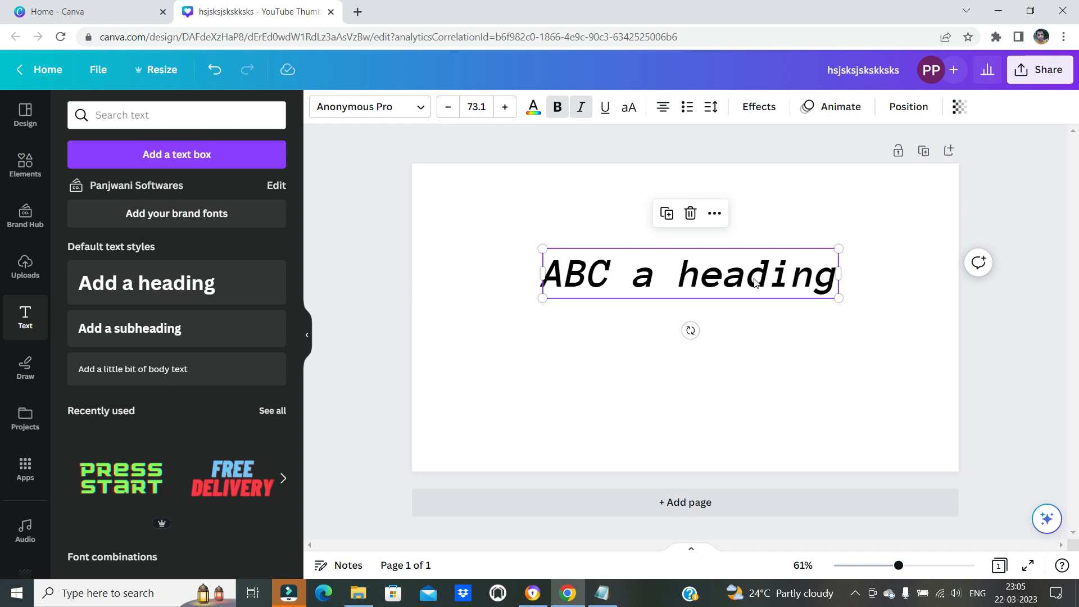
double_click(744, 286)
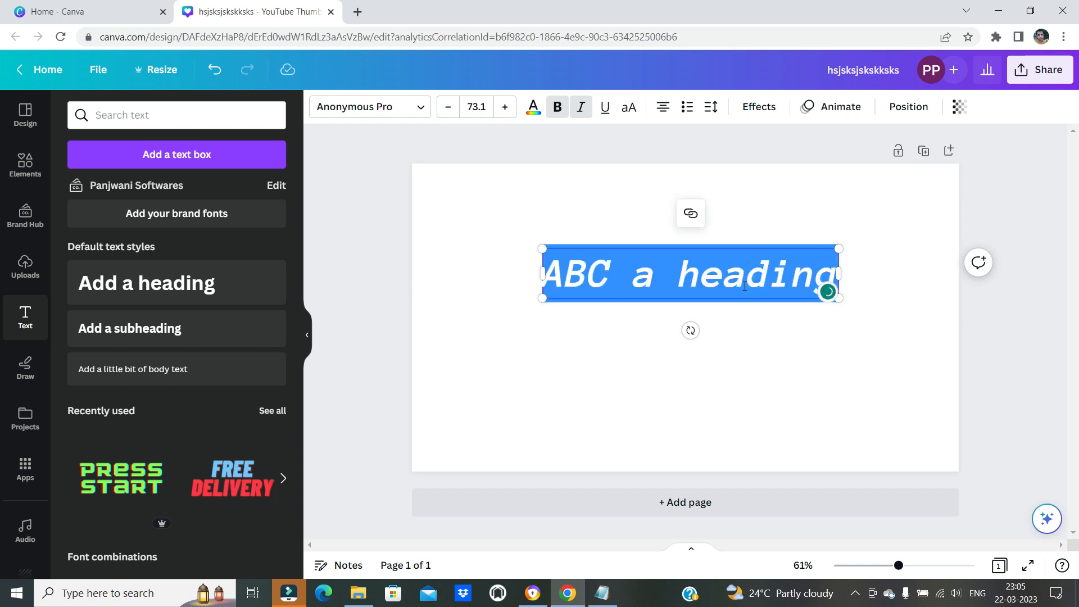
Underline the selected heading text and deselect it
key("ctrl+u")
key("Escape")
left_click(764, 366)
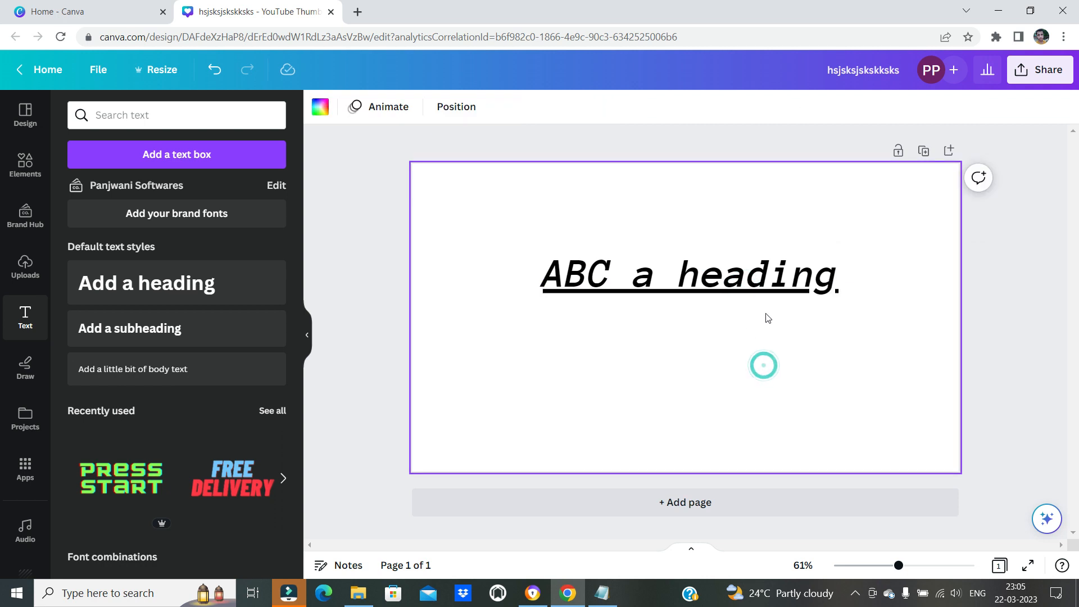
Look up the uppercase shortcut in the Notepad list and return to Canva with the heading selected
left_click(602, 593)
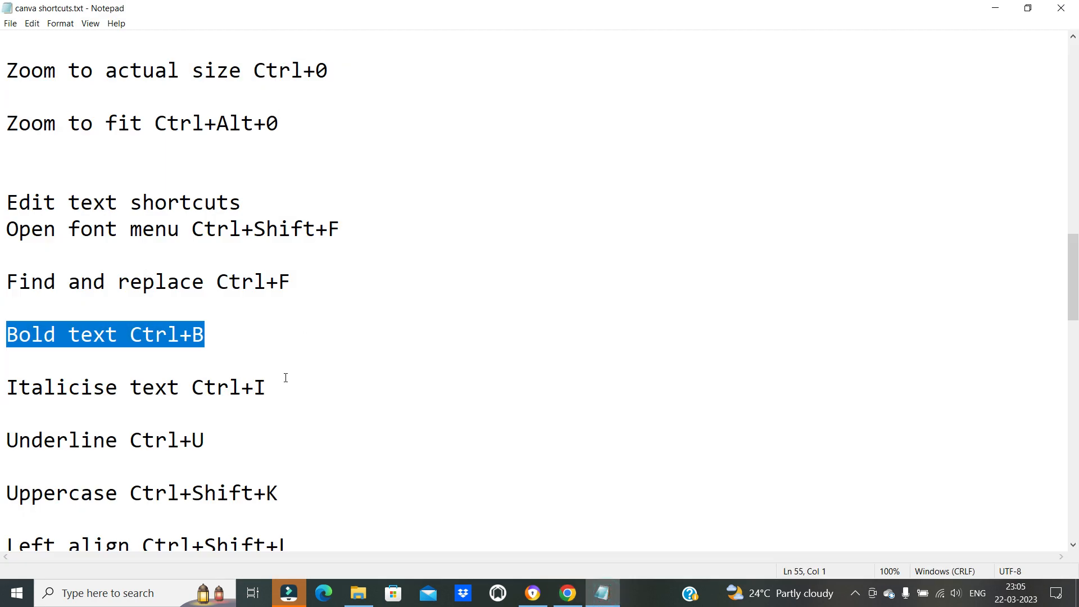
scroll(285, 378, "down", 1)
left_click(602, 593)
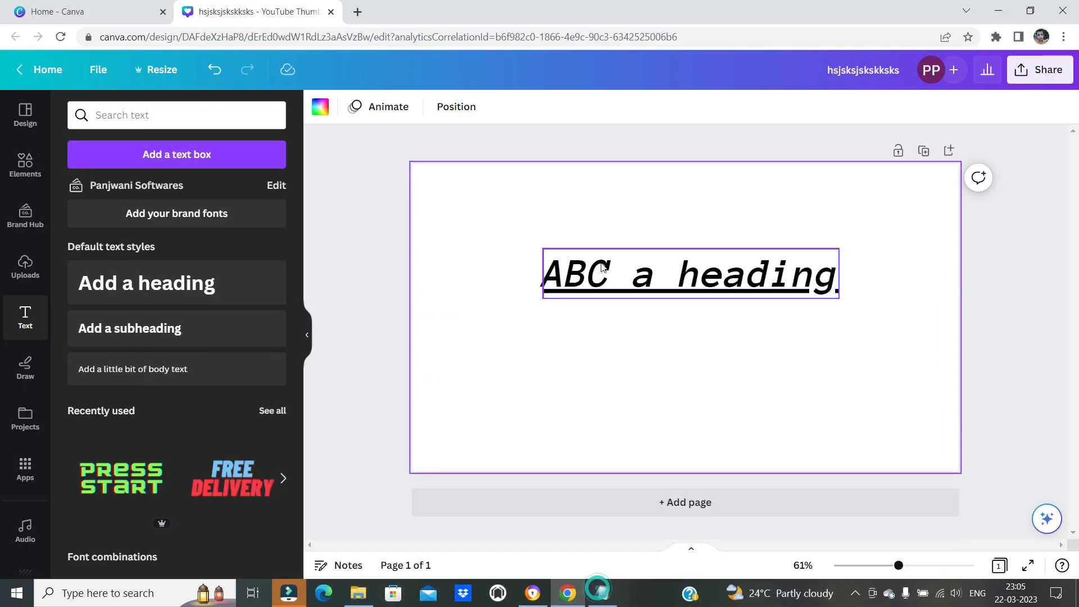
left_click(691, 286)
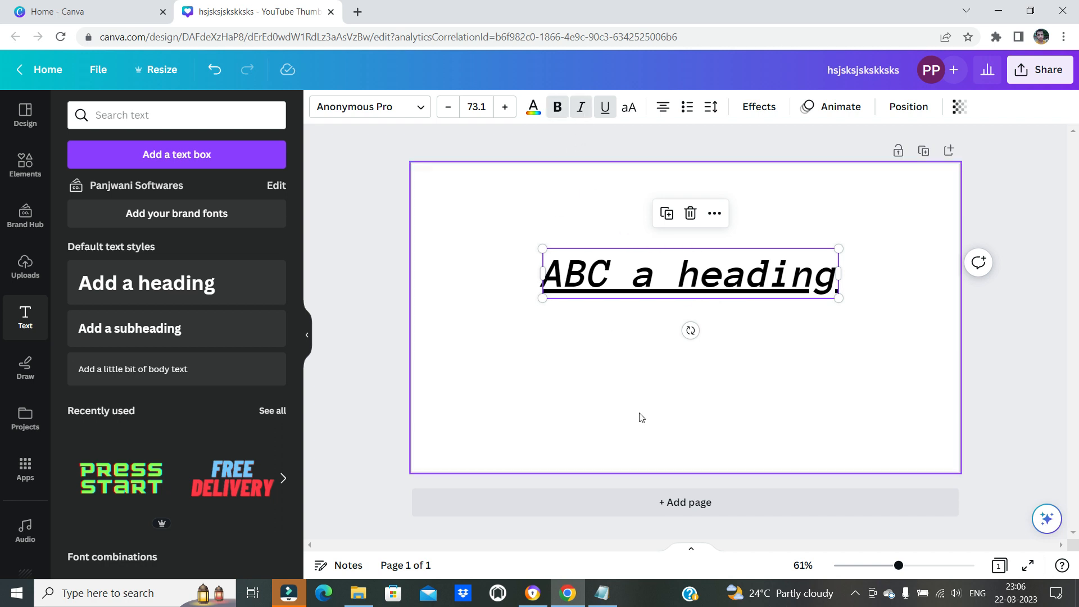
left_click(601, 592)
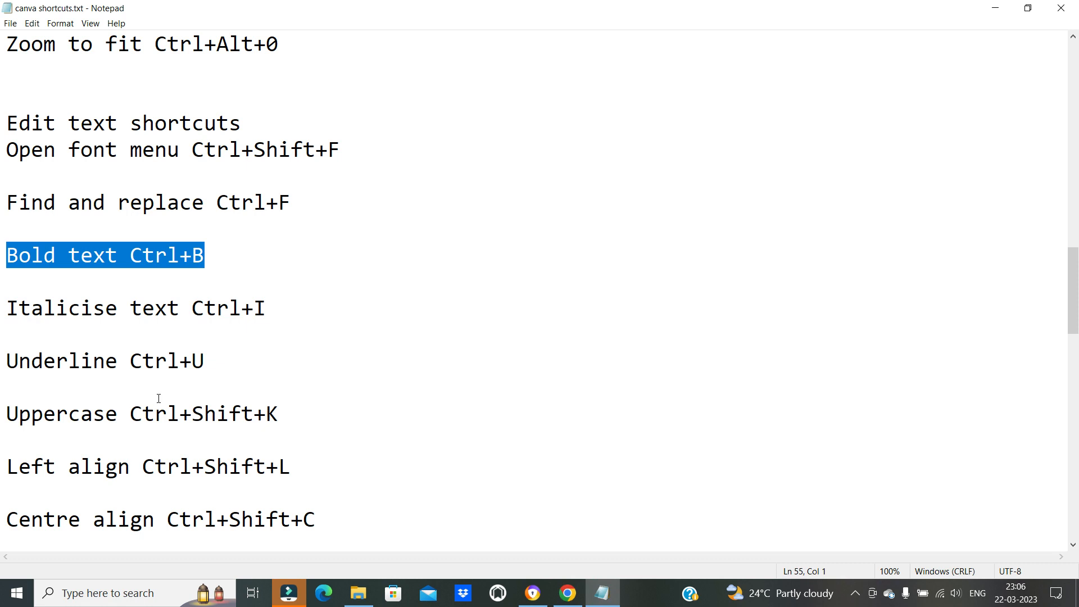
left_click_drag(39, 413, 143, 414)
left_click(156, 466)
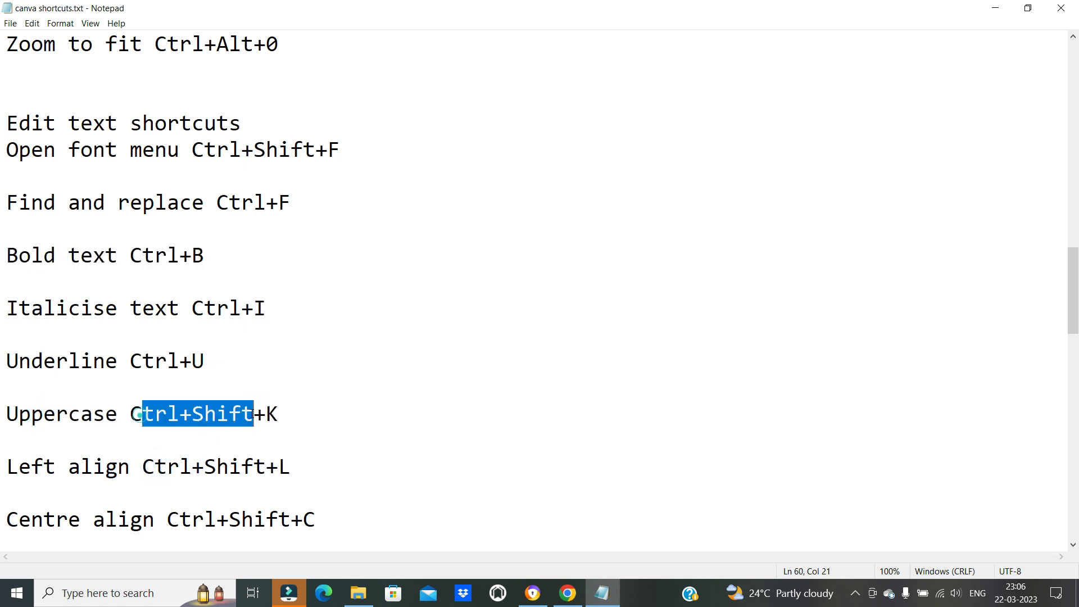
left_click(602, 592)
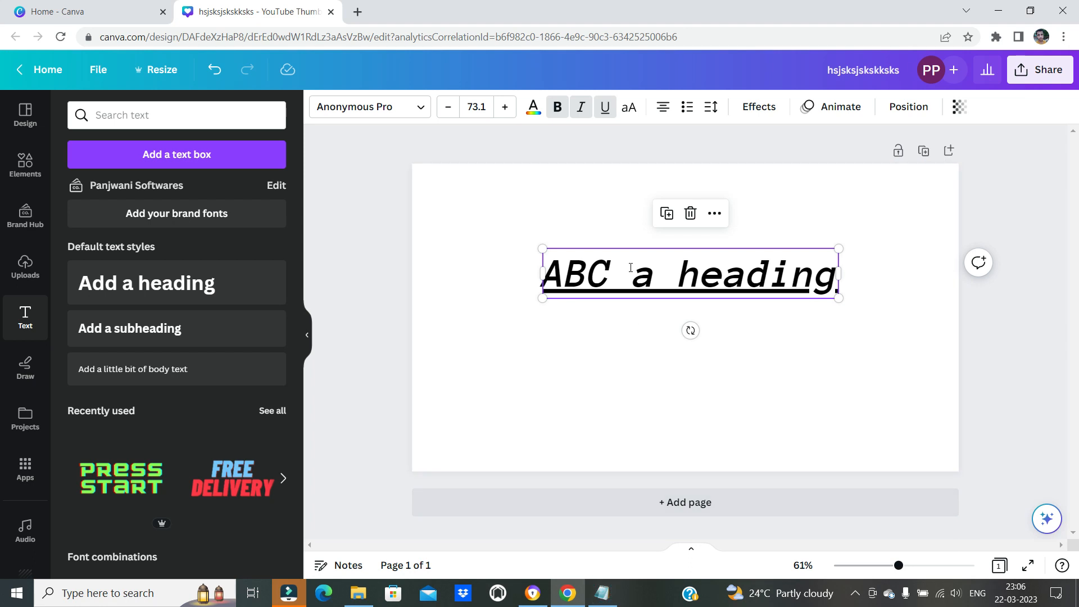
Select all of the heading text and convert it to uppercase, rechecking the shortcut in Notepad if needed
double_click(629, 267)
left_click(717, 280)
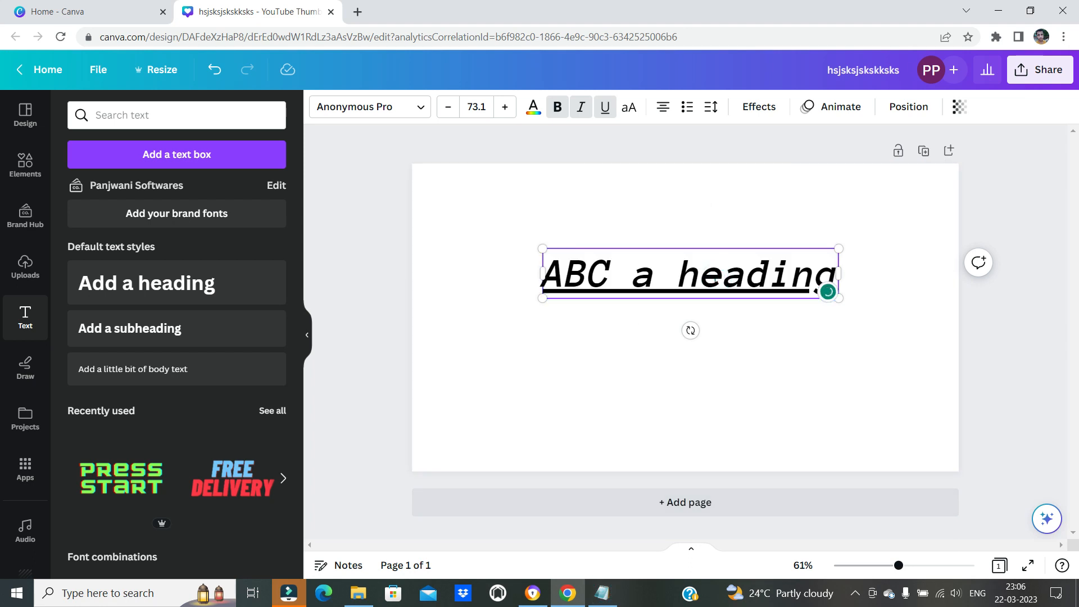
key("ctrl+a")
left_click(597, 591)
left_click(593, 591)
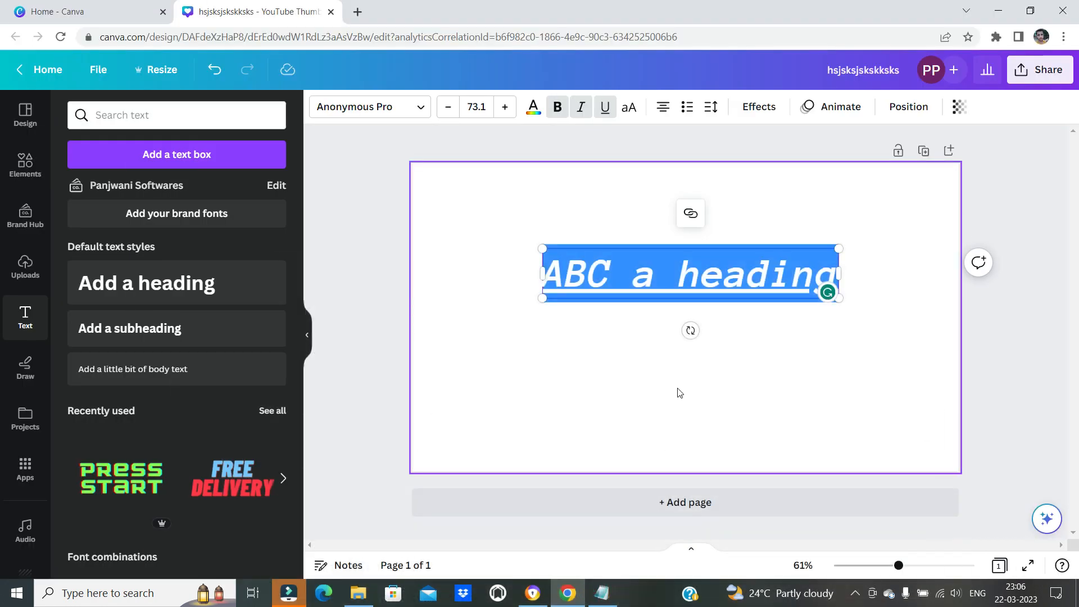
key("ctrl+shift+k")
key("Escape")
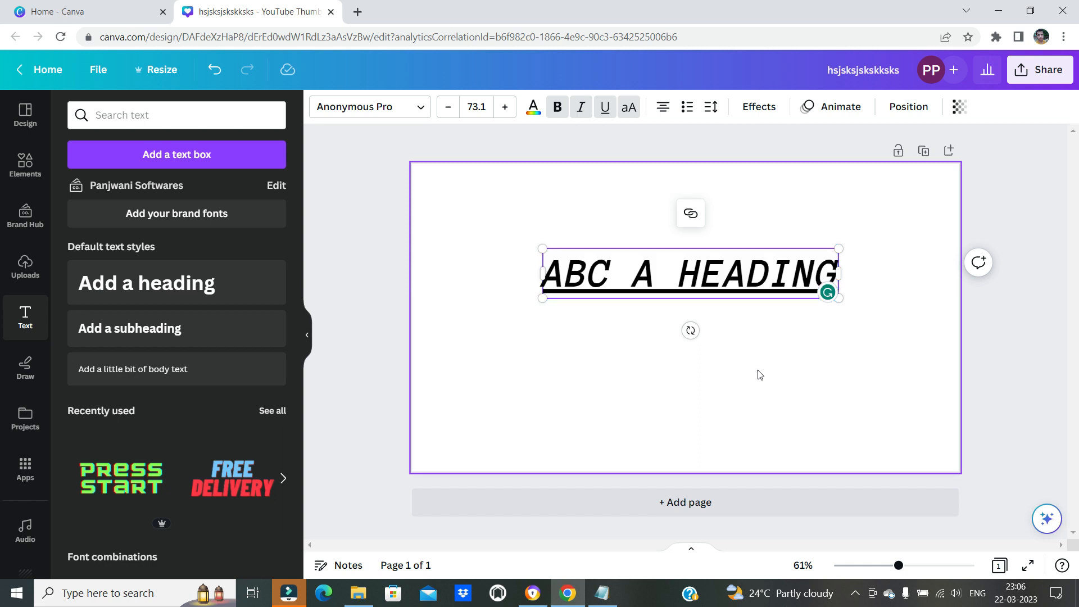
Recheck the uppercase shortcut in Notepad, turn uppercase off for the heading text in Canva and deselect it
left_click(601, 593)
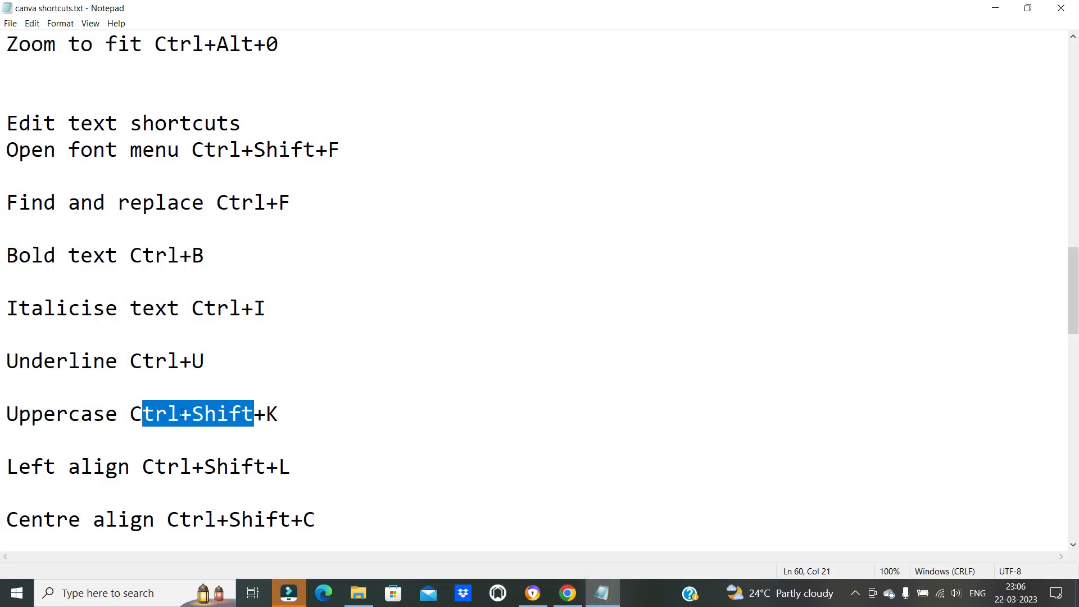
left_click(568, 593)
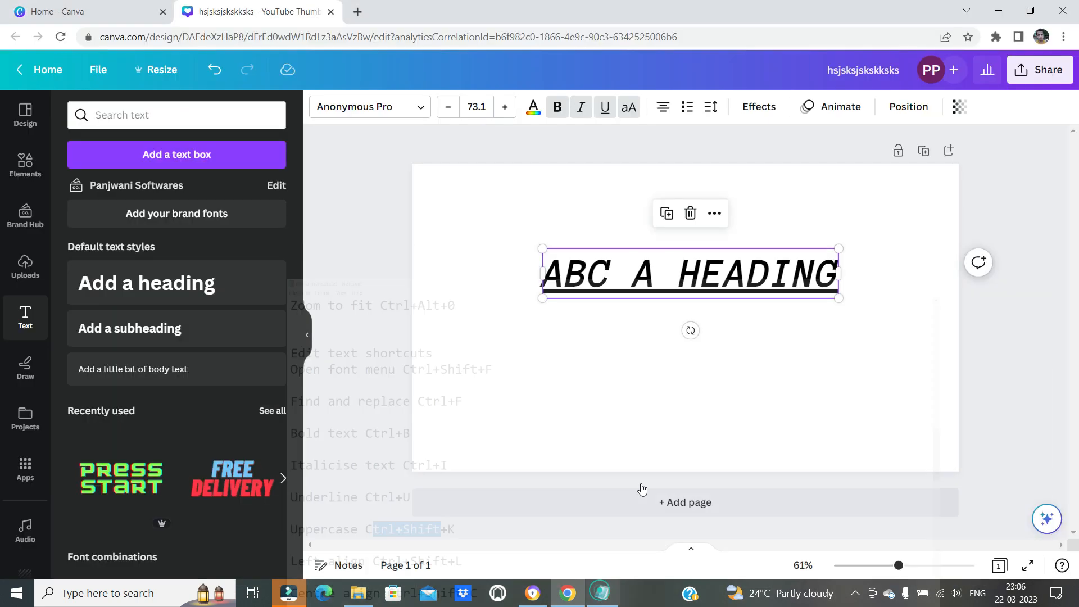
double_click(738, 265)
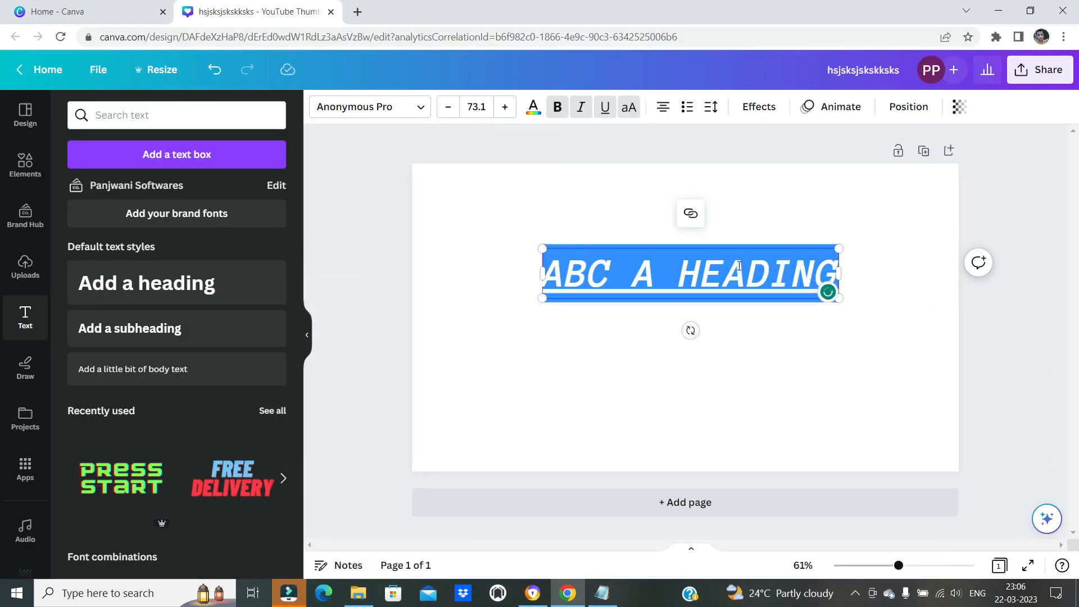
key("ctrl+shift+k")
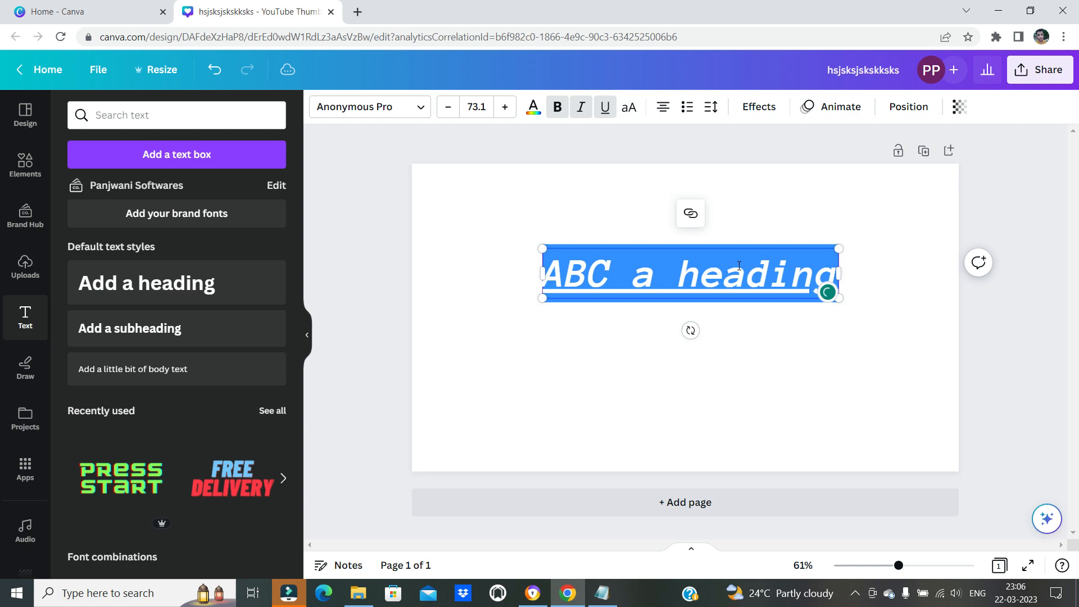
key("Escape")
left_click(817, 406)
Look up the left-align shortcut in the Notepad list
left_click(601, 593)
scroll(126, 440, "down", 1)
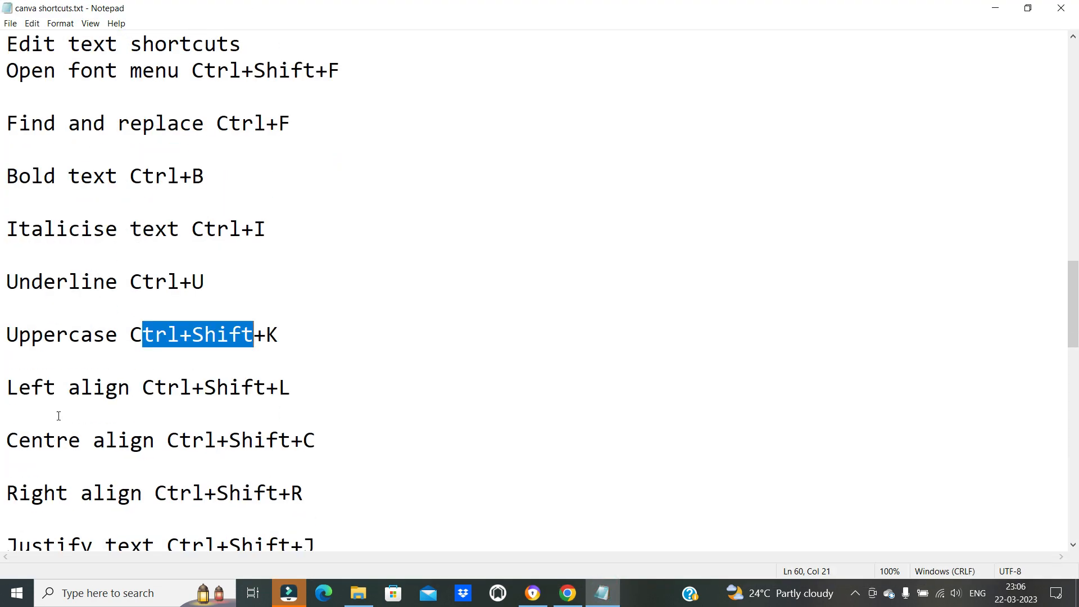
left_click_drag(31, 388, 313, 387)
left_click(205, 409)
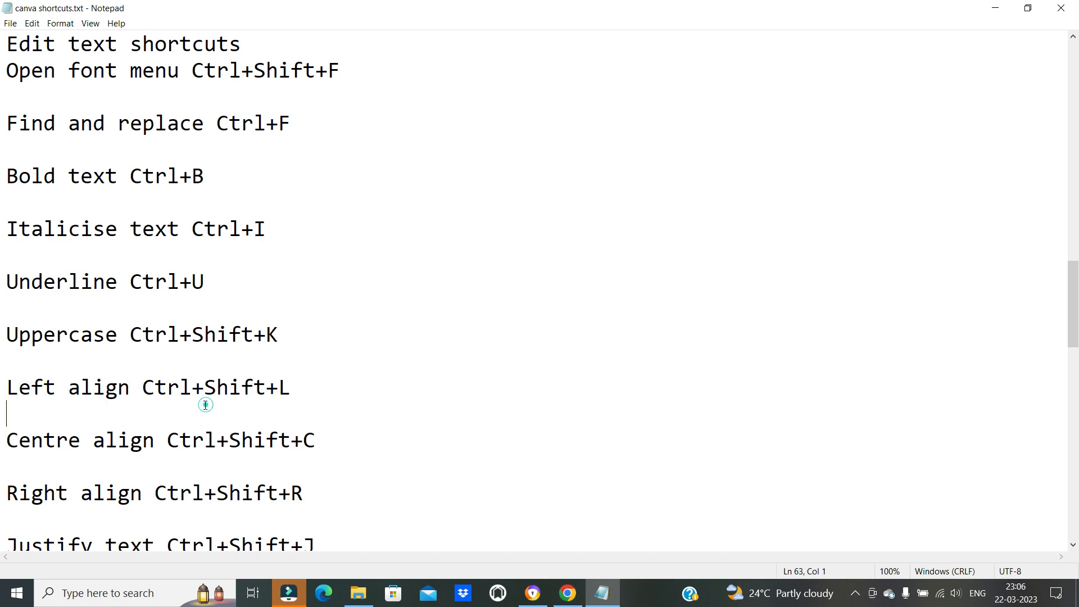
Return to Canva and widen the heading's text box on both sides to span the full page width
left_click(568, 593)
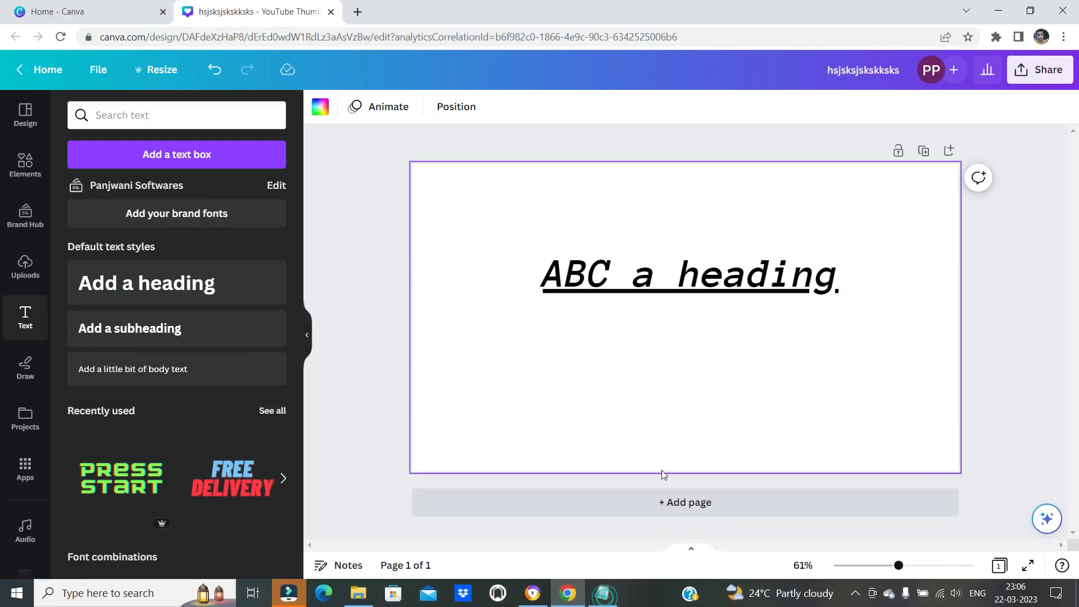
left_click(690, 278)
left_click_drag(539, 271, 411, 273)
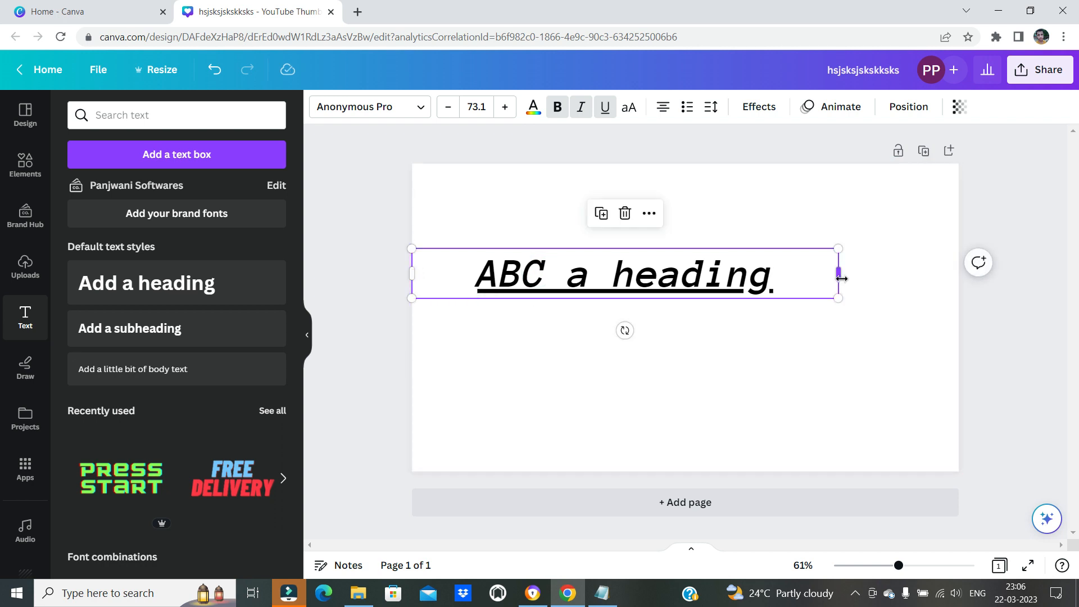
left_click_drag(853, 274, 958, 276)
Select the heading text and try left alignment followed by right alignment
double_click(818, 286)
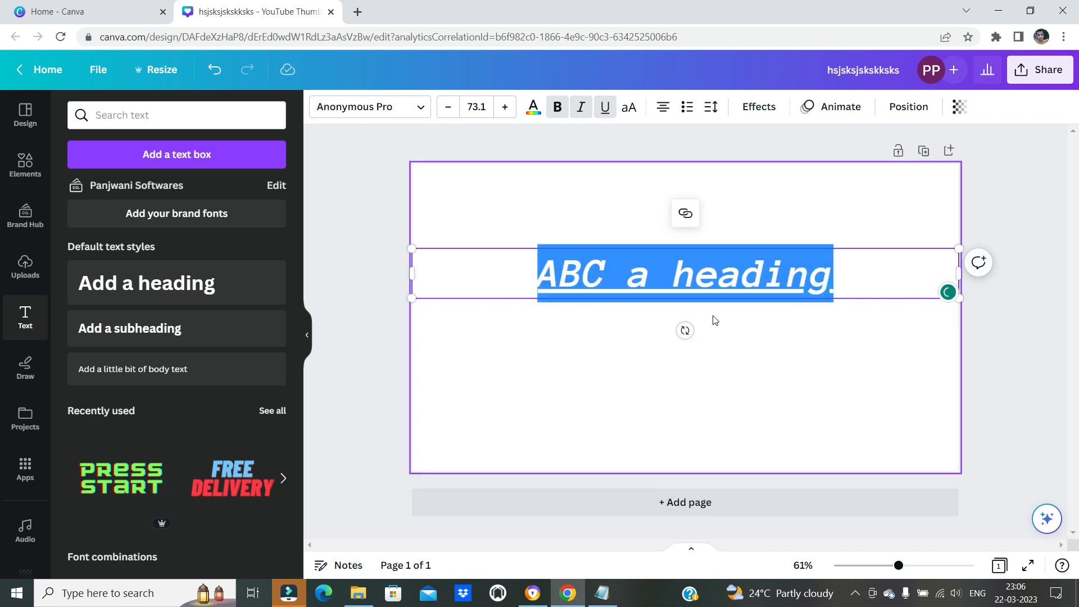
key("ctrl+shift+l")
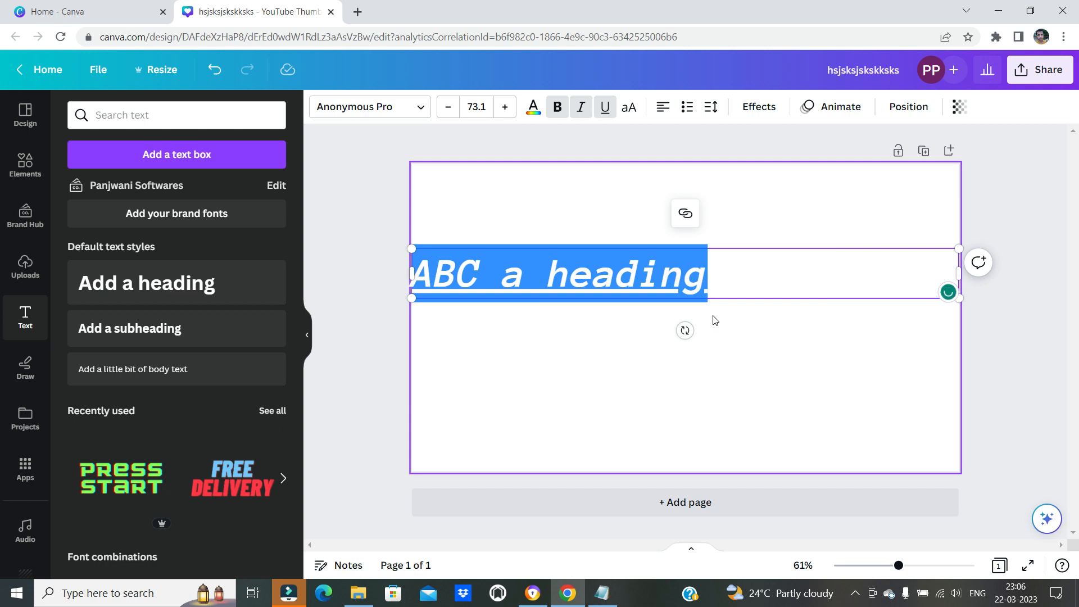
key("ctrl+shift+r")
Check the centre-align shortcut in the Notepad list, centre the heading text in Canva and deselect it
left_click(602, 593)
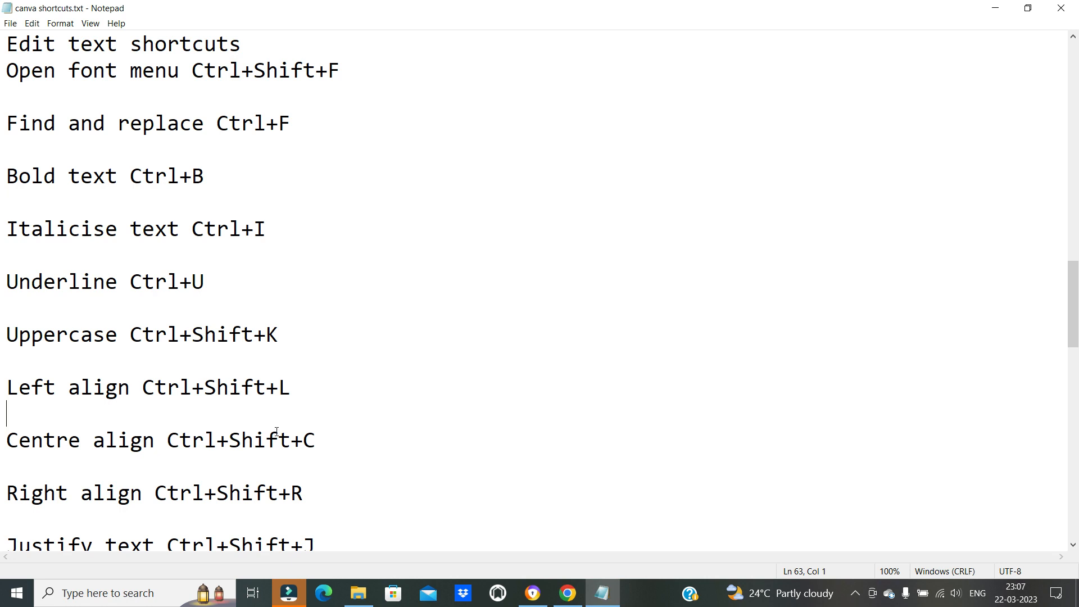
left_click(567, 592)
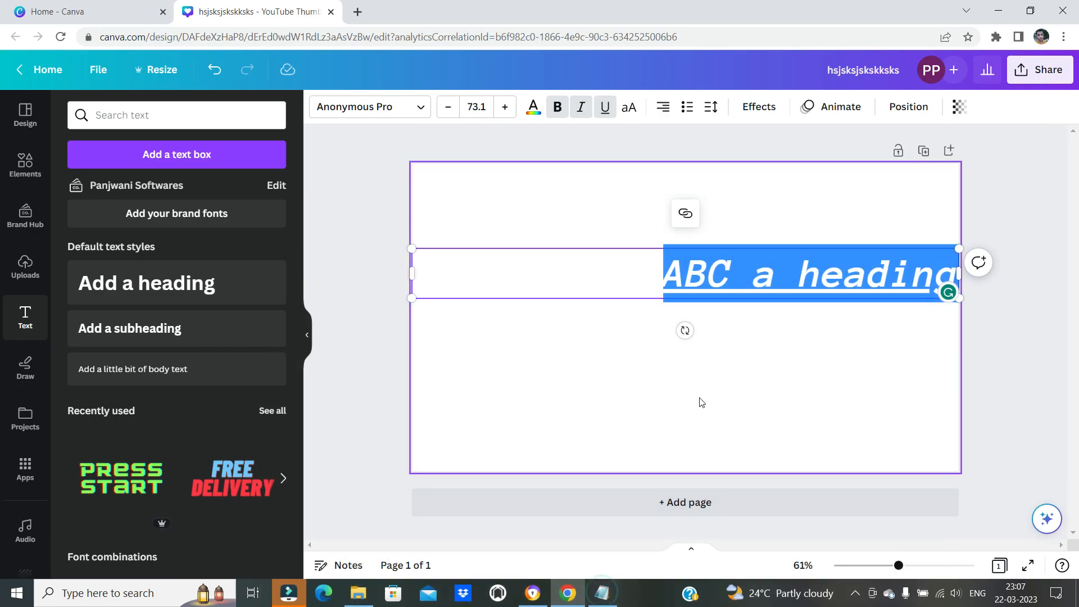
key("ctrl+shift+c")
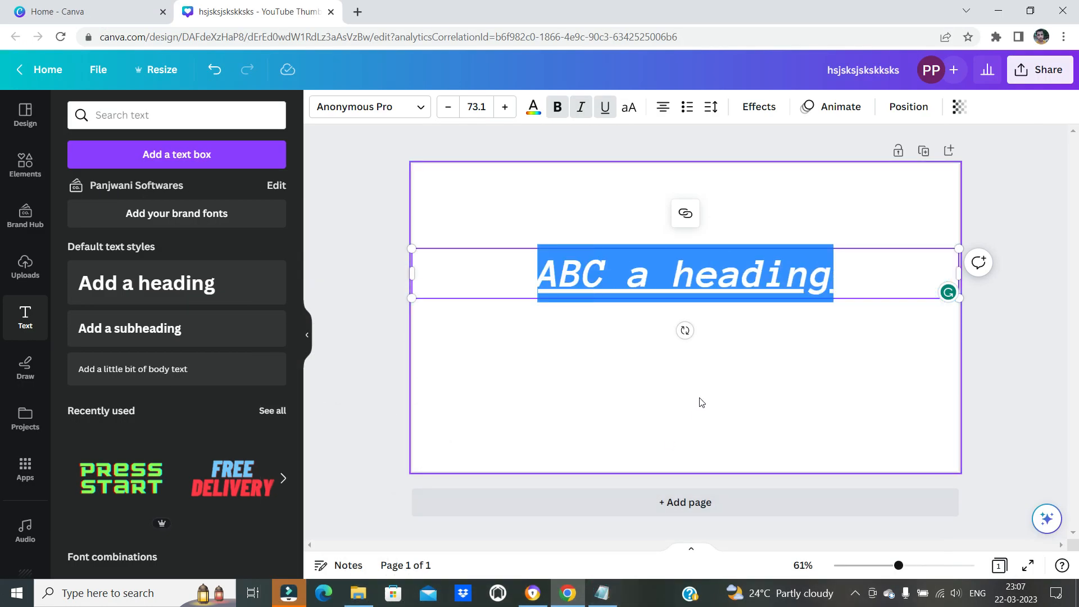
left_click(700, 402)
Look up the justify text shortcut in the Notepad list and select the heading's text box in Canva
left_click(602, 591)
scroll(242, 480, "down", 3)
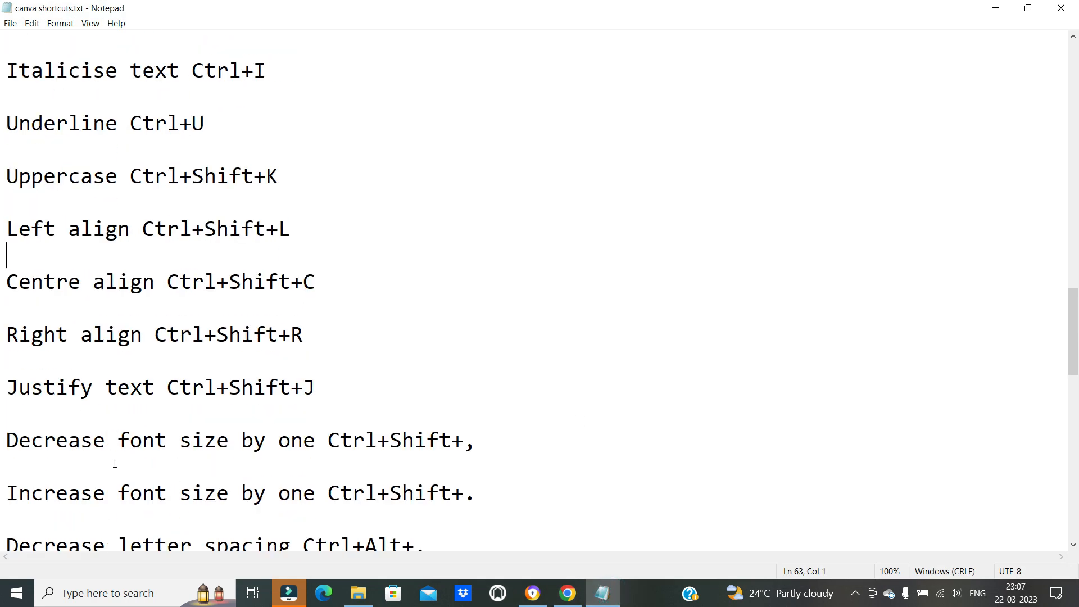
left_click_drag(36, 386, 371, 386)
scroll(193, 427, "down", 1)
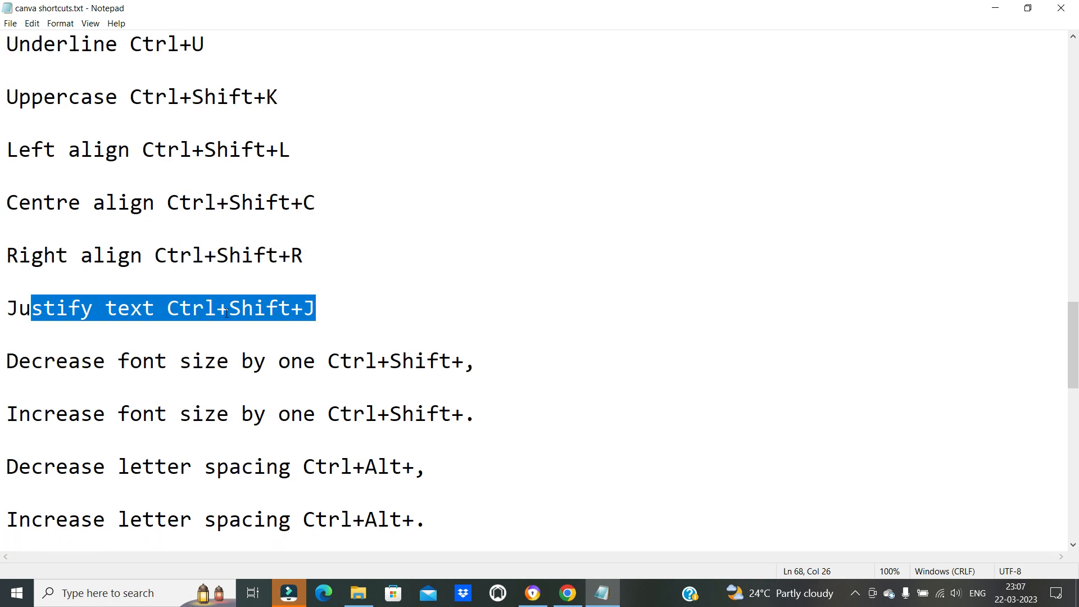
left_click(566, 590)
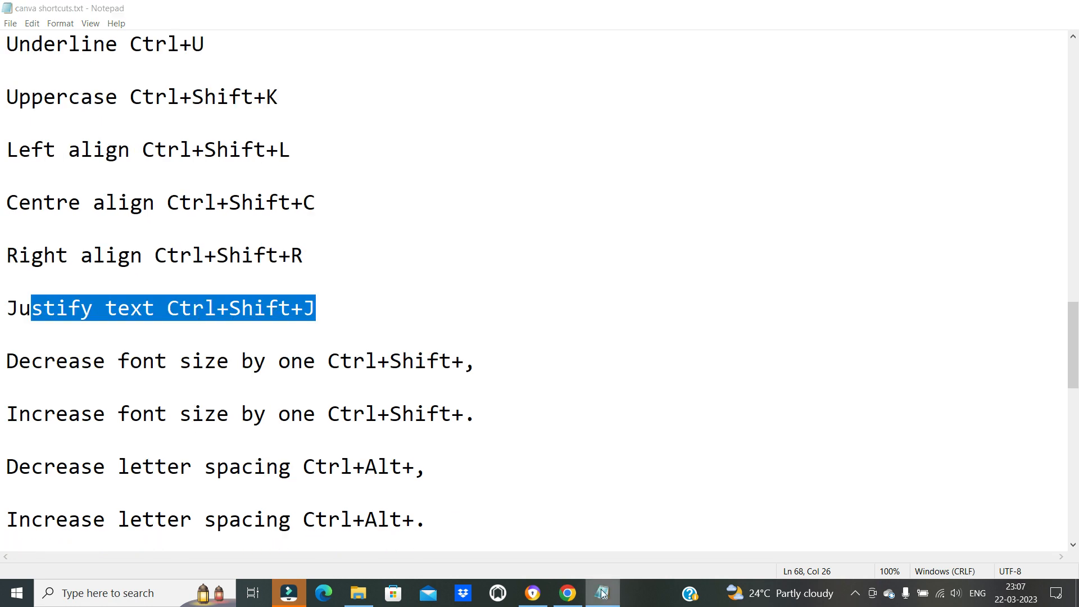
left_click(647, 291)
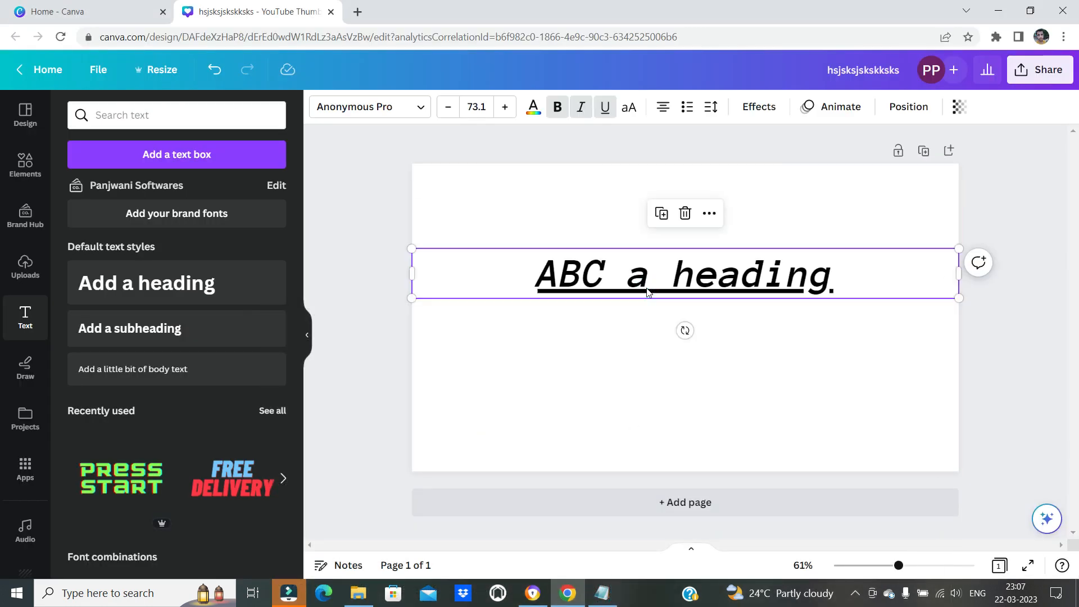
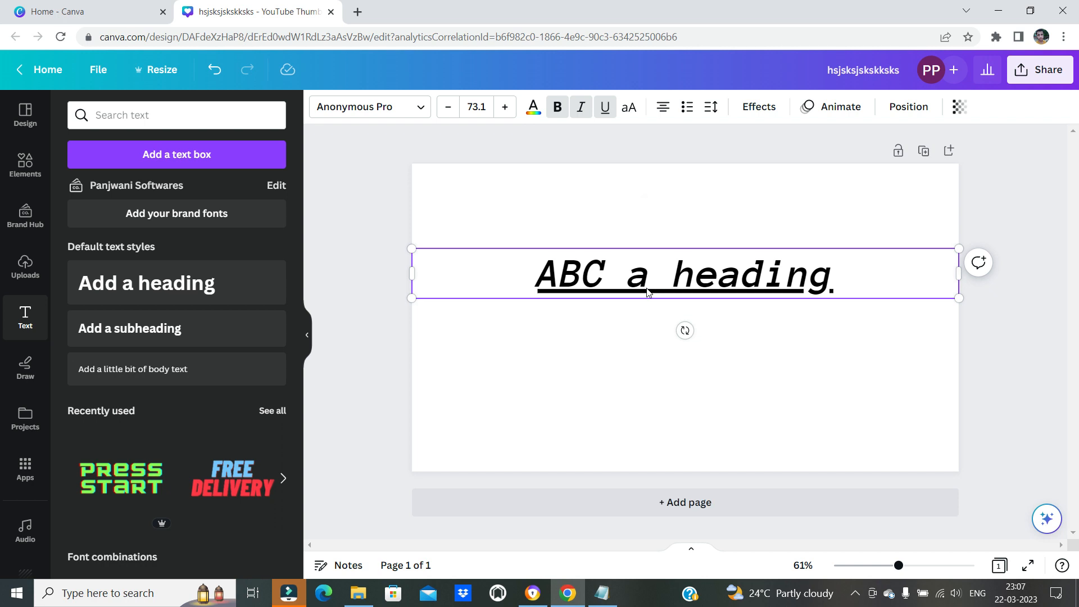
Select the heading text, look up the shortcut for decreasing font size by one in the Notepad list and return to Canva
double_click(757, 276)
left_click(601, 593)
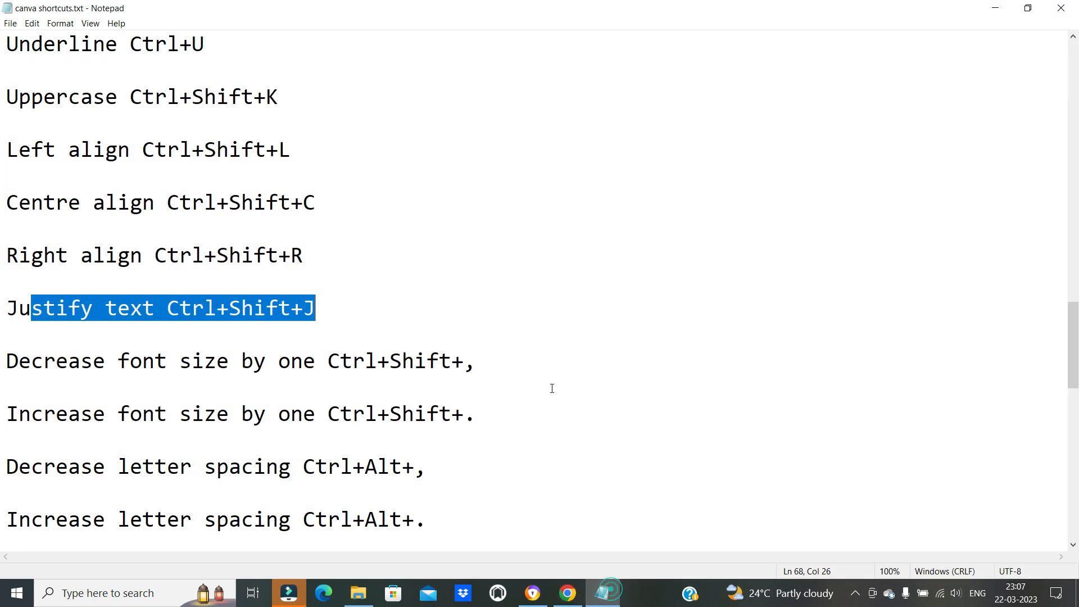
left_click(106, 308)
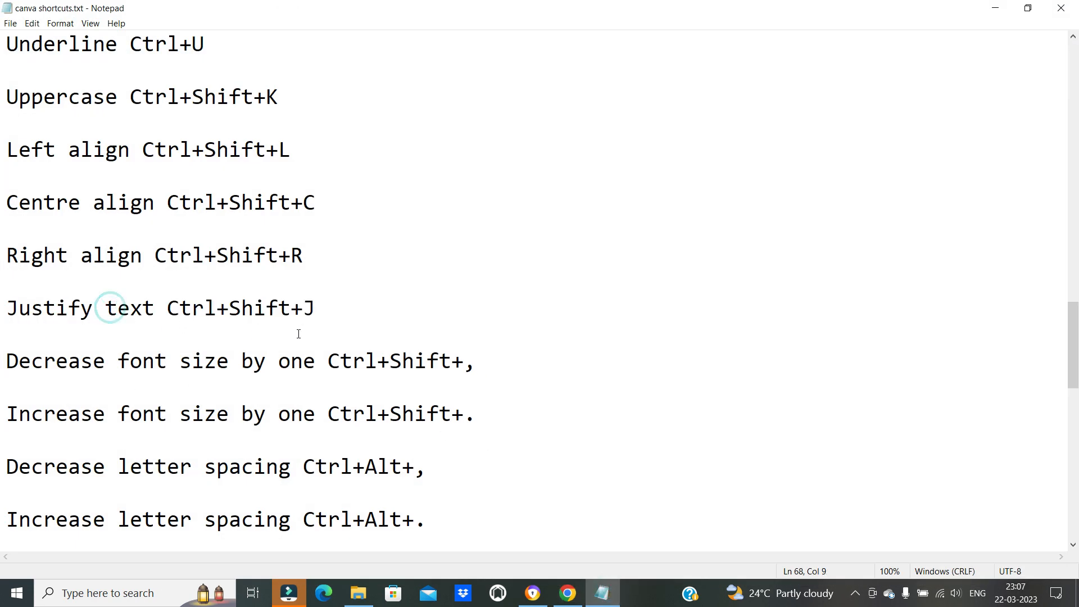
left_click(47, 363)
left_click_drag(47, 362, 317, 362)
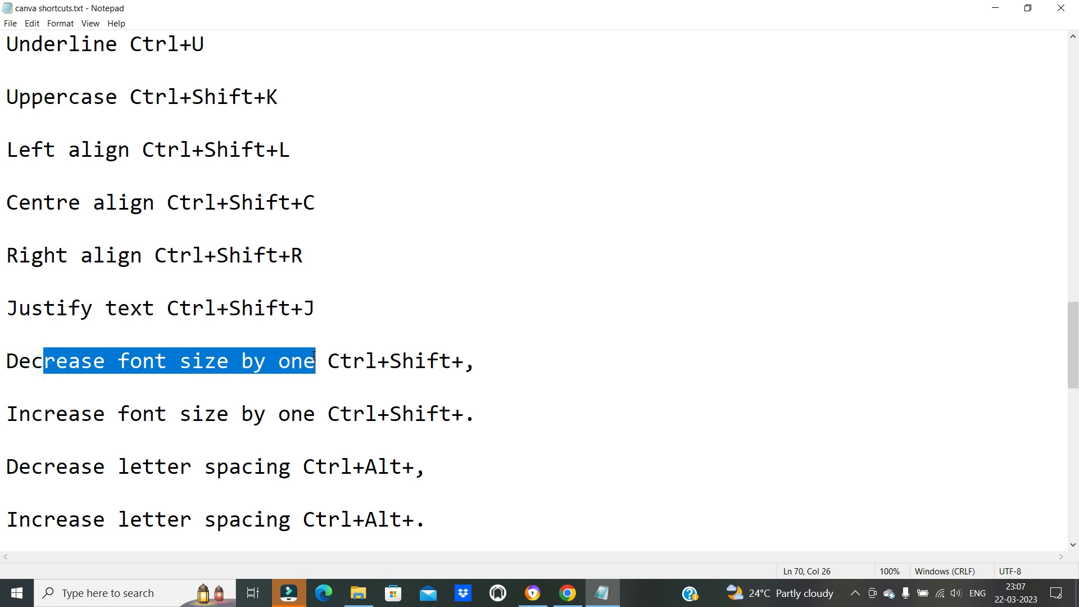
left_click(279, 414)
left_click_drag(350, 361, 496, 366)
left_click(464, 362)
left_click(610, 596)
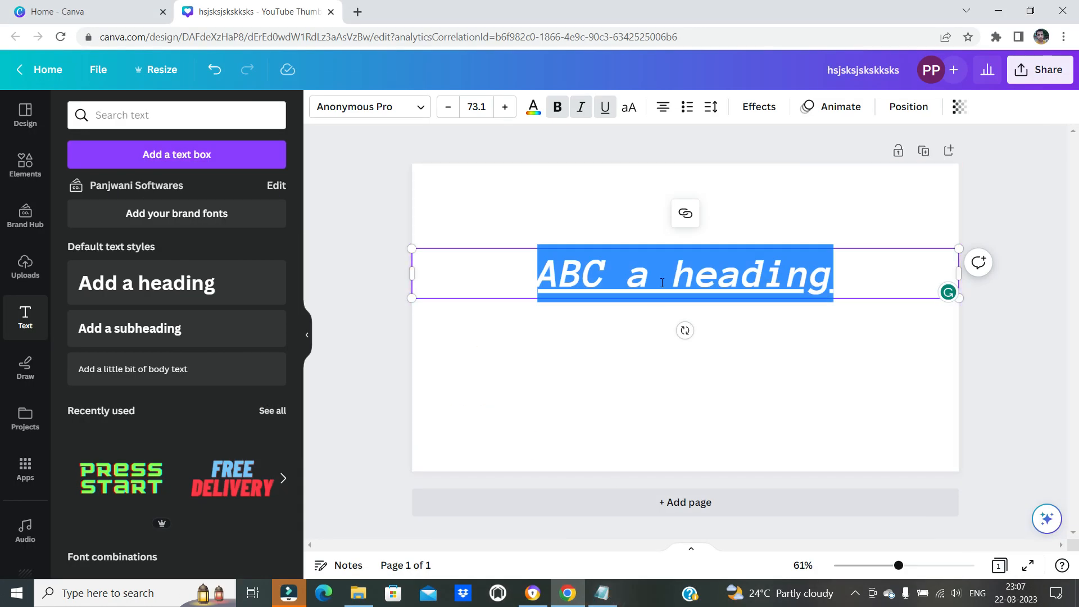
Decrease the selected heading text's font size stepwise to 57.1
key("ctrl+shift+comma")
key("ctrl+shift+comma")
key("ctrl+shift+comma")
key("ctrl+shift+comma")
key("ctrl+shift+comma")
key("ctrl+shift+comma")
key("ctrl+shift+comma")
key("ctrl+shift+comma")
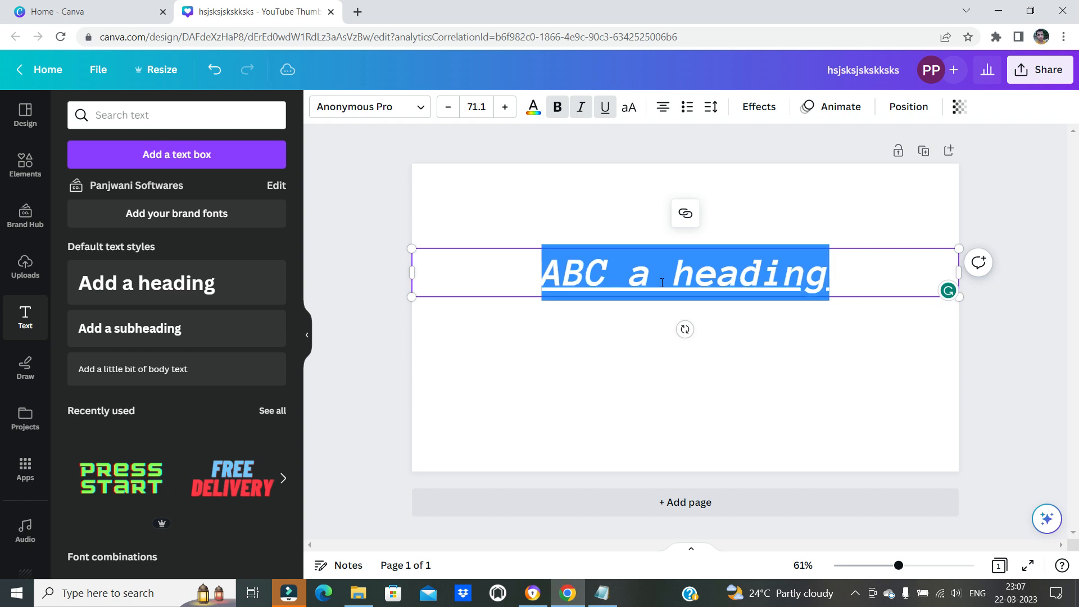
key("ctrl+shift+comma")
key("ctrl+shift+comma")
key("ctrl+shift+comma")
key("ctrl+shift+comma")
key("ctrl+shift+comma")
key("ctrl+shift+comma")
key("ctrl+shift+comma")
key("ctrl+shift+comma")
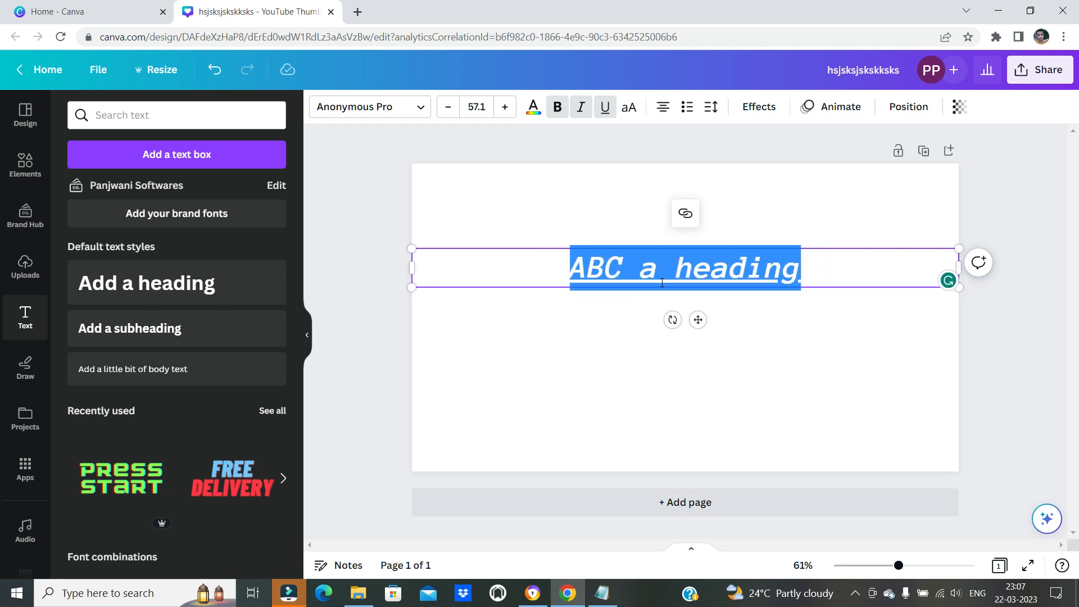
Increase the selected heading text's font size stepwise to 95.1
key("ctrl+shift+period")
key("ctrl+shift+period")
key("ctrl+shift+period")
key("ctrl+shift+period")
key("ctrl+shift+period")
key("ctrl+shift+period")
key("ctrl+shift+period")
key("ctrl+shift+period")
key("ctrl+shift+period")
key("ctrl+shift+period")
key("ctrl+shift+period")
key("ctrl+shift+period")
key("ctrl+shift+period")
key("ctrl+shift+period")
key("ctrl+shift+period")
key("ctrl+shift+period")
key("ctrl+shift+period")
key("ctrl+shift+period")
key("ctrl+shift+period")
key("ctrl+shift+period")
key("ctrl+shift+period")
key("ctrl+shift+period")
key("ctrl+shift+period")
key("ctrl+shift+period")
key("ctrl+shift+period")
key("ctrl+shift+period")
key("ctrl+shift+period")
key("ctrl+shift+period")
key("ctrl+shift+period")
key("ctrl+shift+period")
key("ctrl+shift+period")
key("ctrl+shift+period")
key("ctrl+shift+period")
key("ctrl+shift+period")
key("ctrl+shift+period")
key("ctrl+shift+period")
key("ctrl+shift+period")
key("ctrl+shift+period")
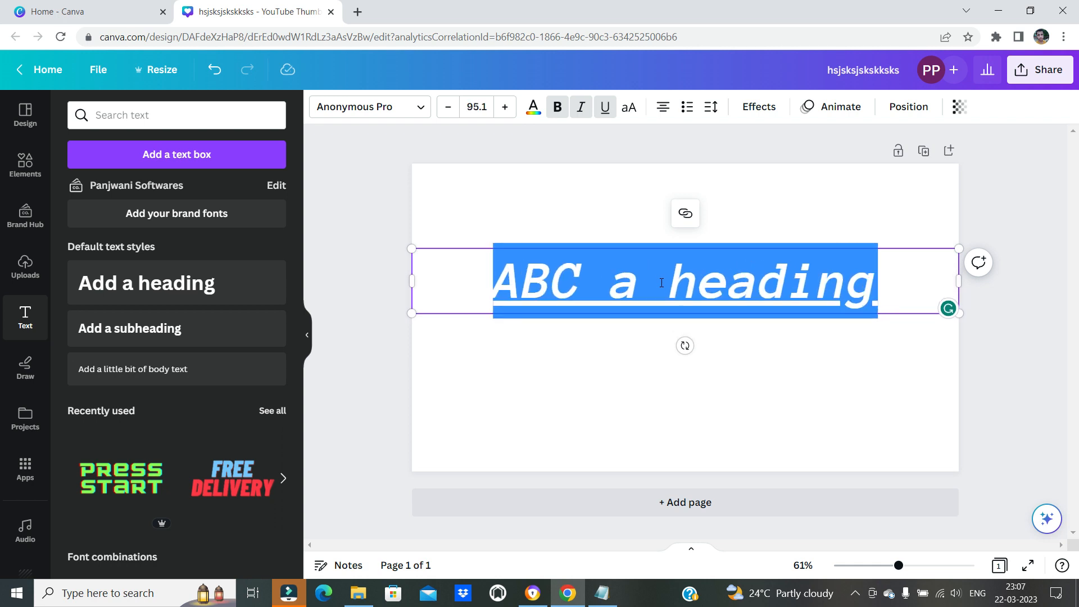
Look up the shortcut for decreasing letter spacing in the Notepad list
left_click(601, 593)
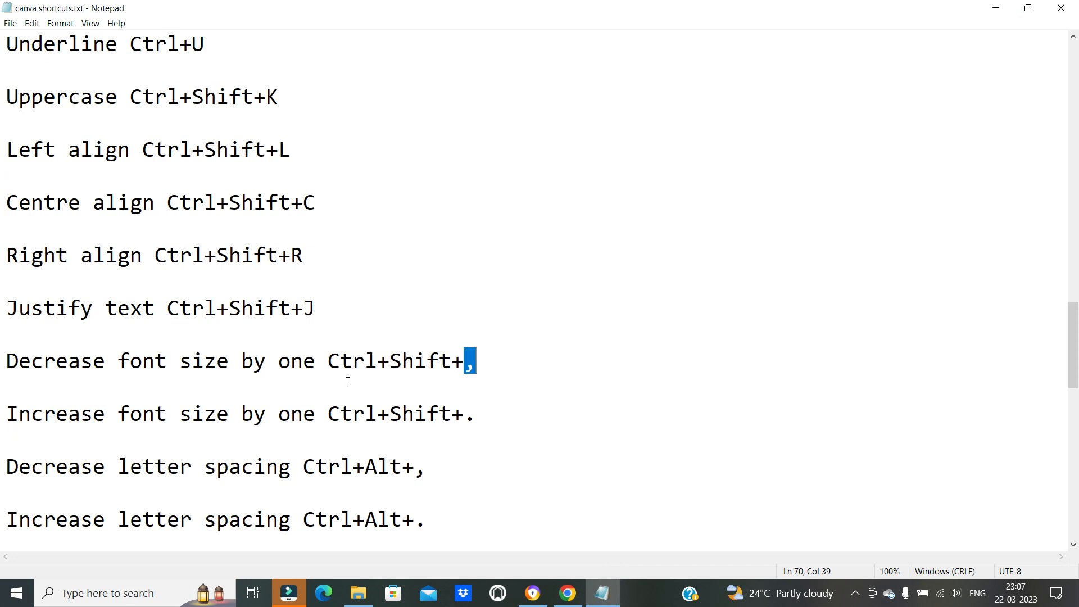
left_click(478, 369)
left_click_drag(44, 361, 107, 362)
scroll(154, 447, "down", 1)
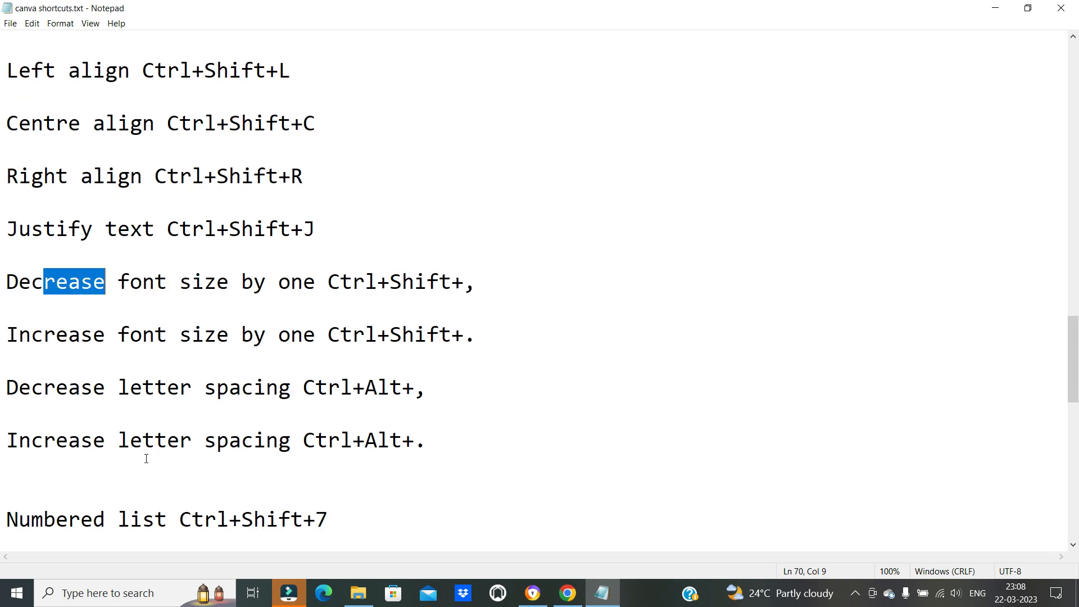
left_click_drag(44, 389, 434, 376)
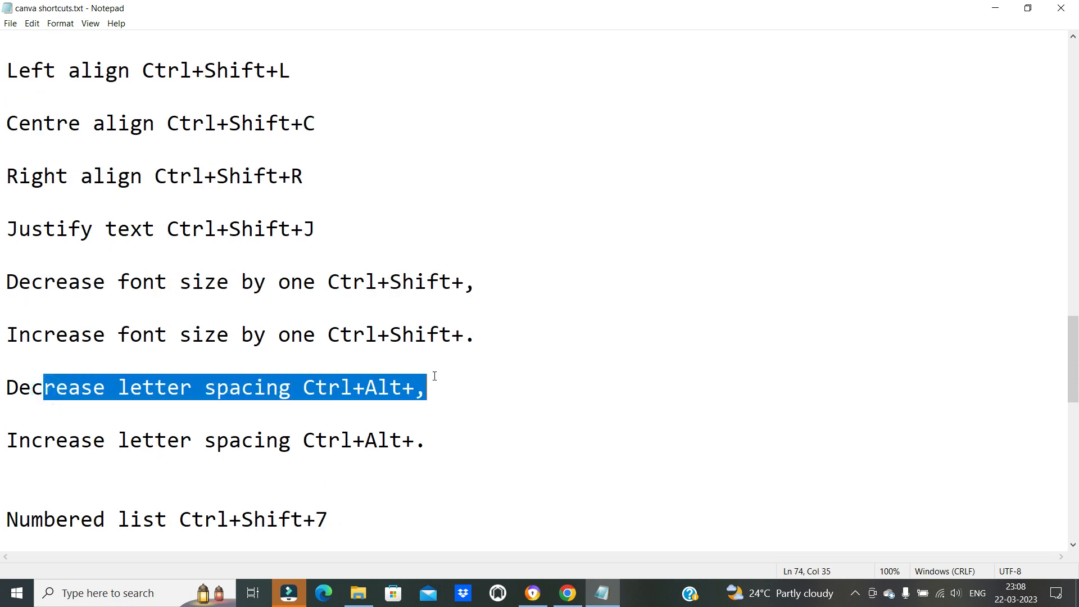
left_click(391, 414)
left_click_drag(328, 388, 448, 393)
key("ctrl+c")
left_click(404, 407)
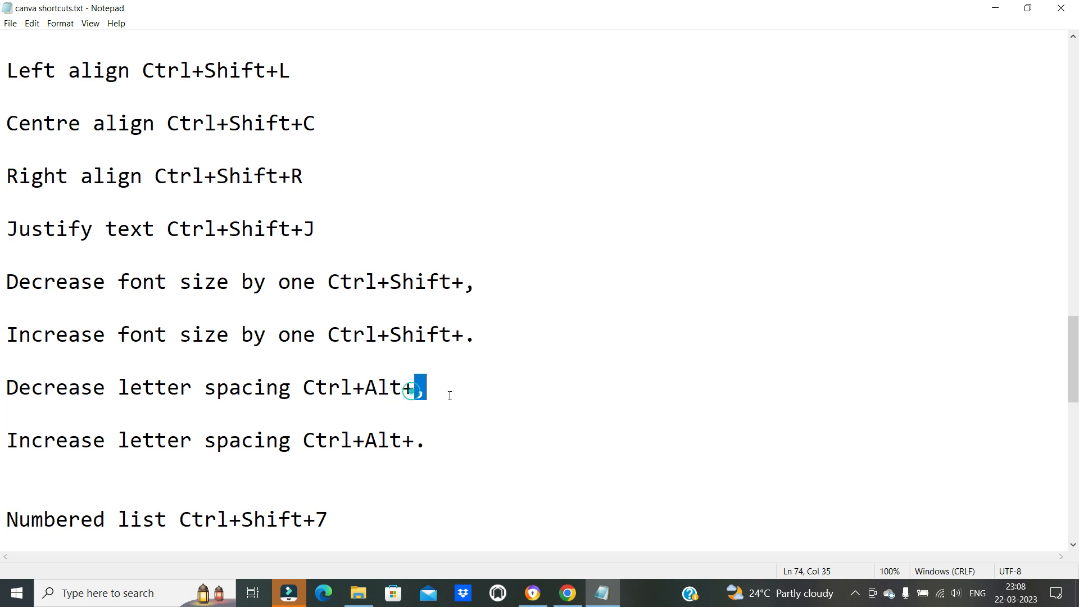
Return to Canva, try to decrease the heading's letter spacing and undo the comma entered over the text
left_click(601, 600)
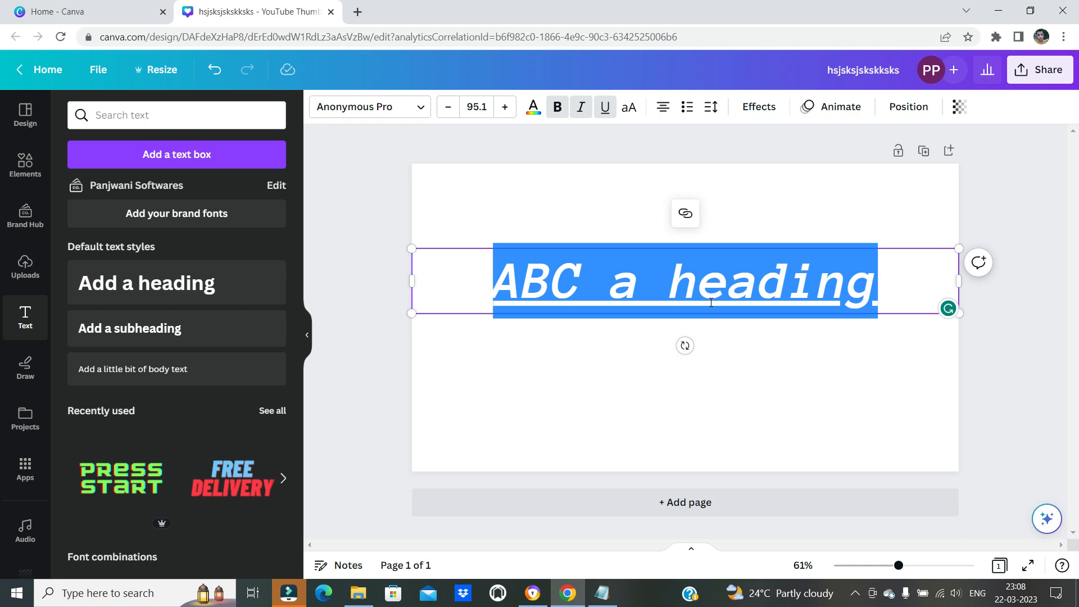
key("ctrl+v")
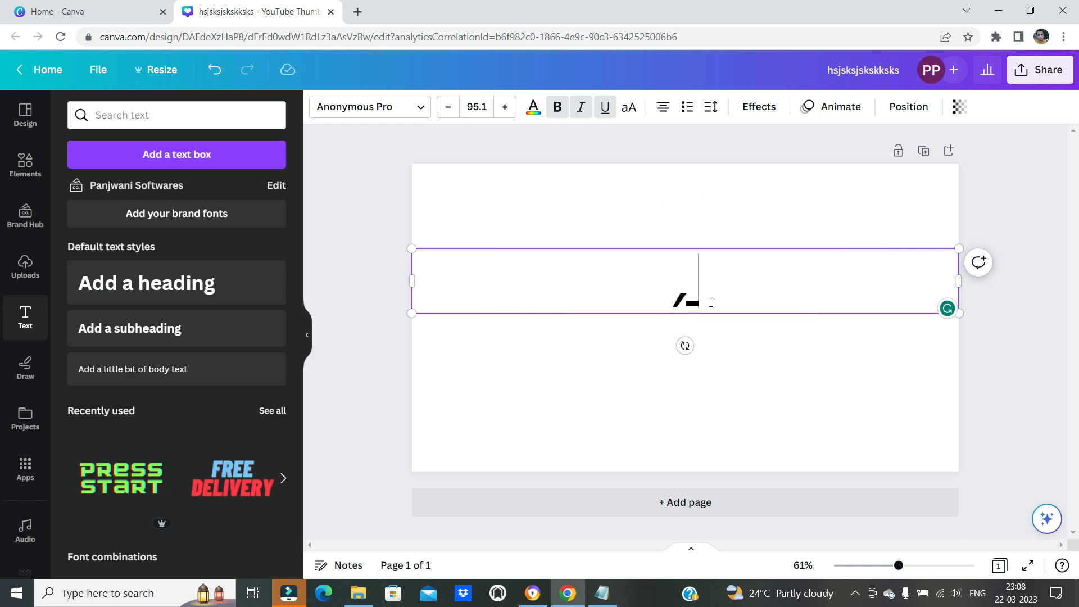
key("Escape")
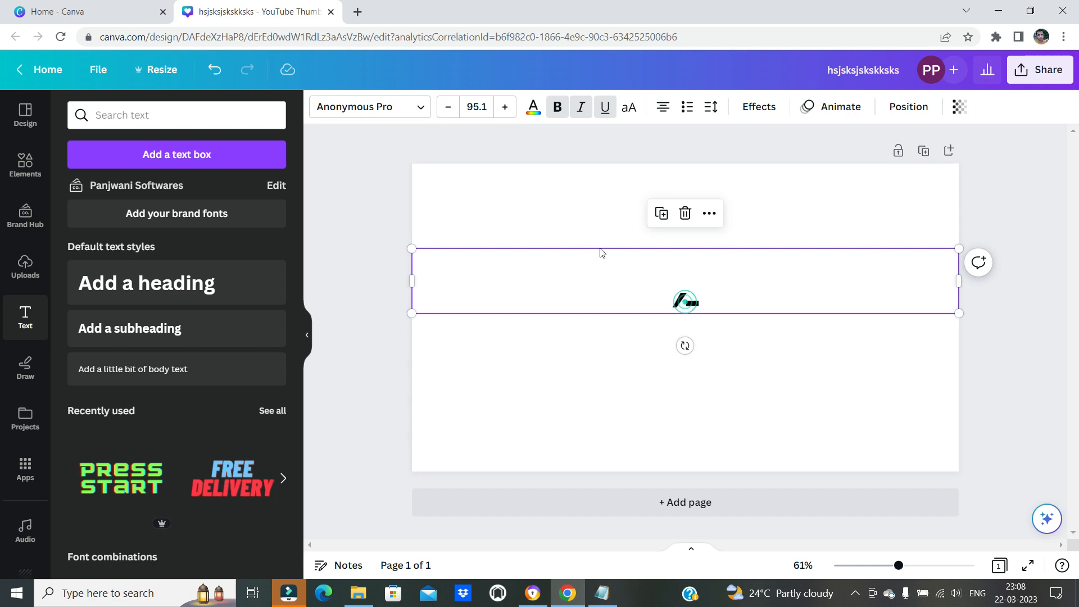
left_click(555, 194)
key("ctrl+z")
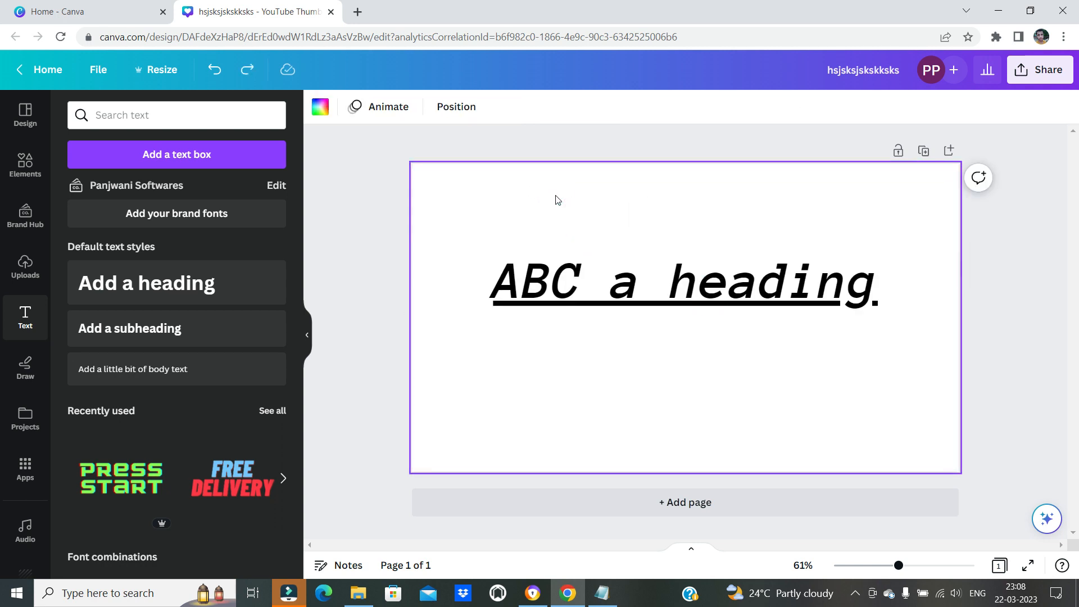
Reselect the heading text, retry decreasing its letter spacing and undo the two commas entered over it
left_click(608, 281)
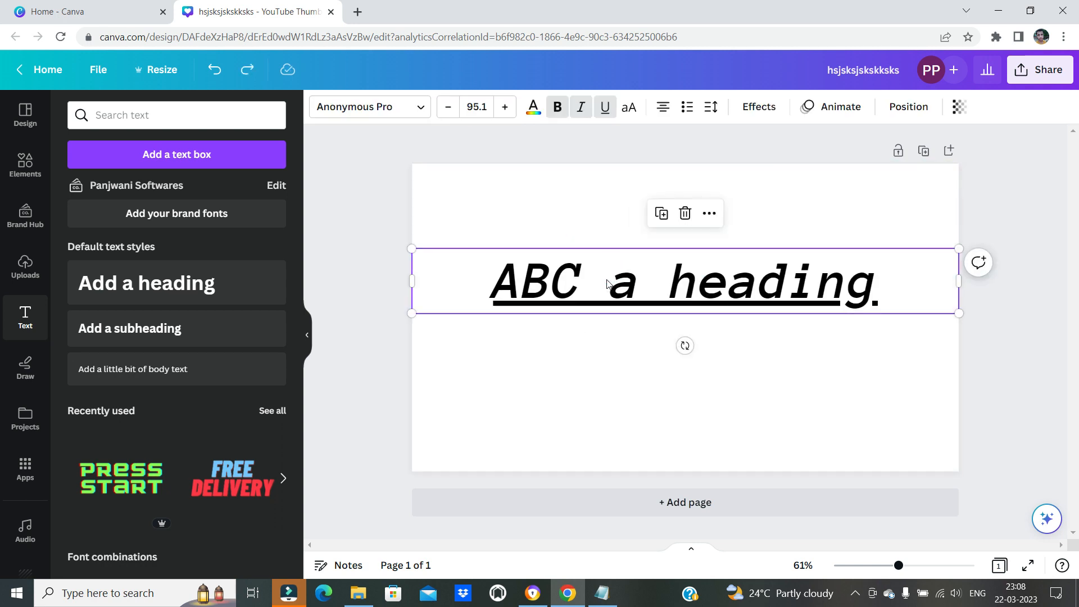
double_click(655, 287)
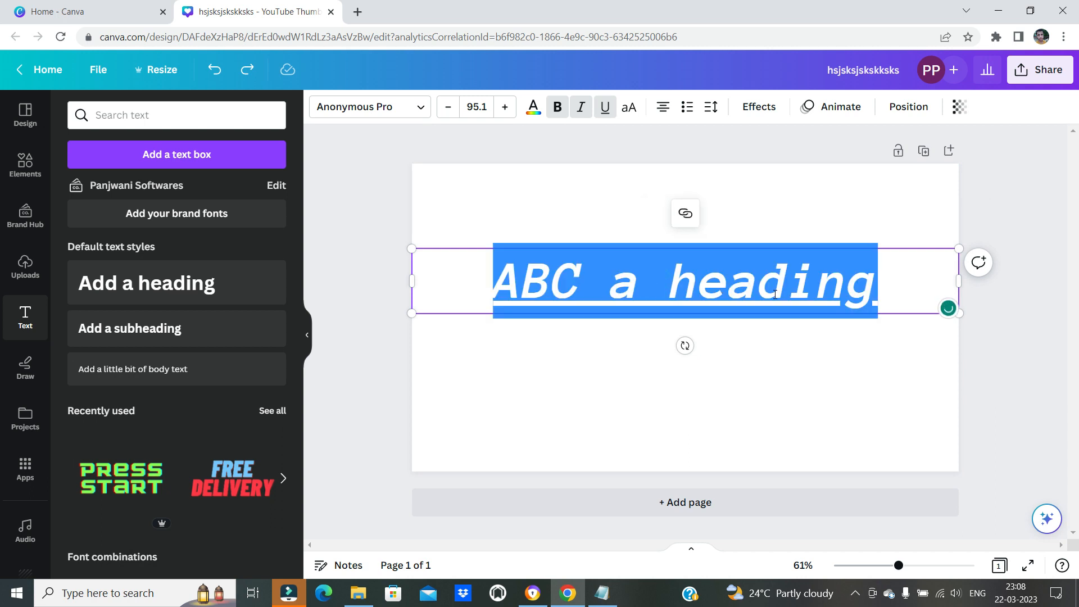
type(",,")
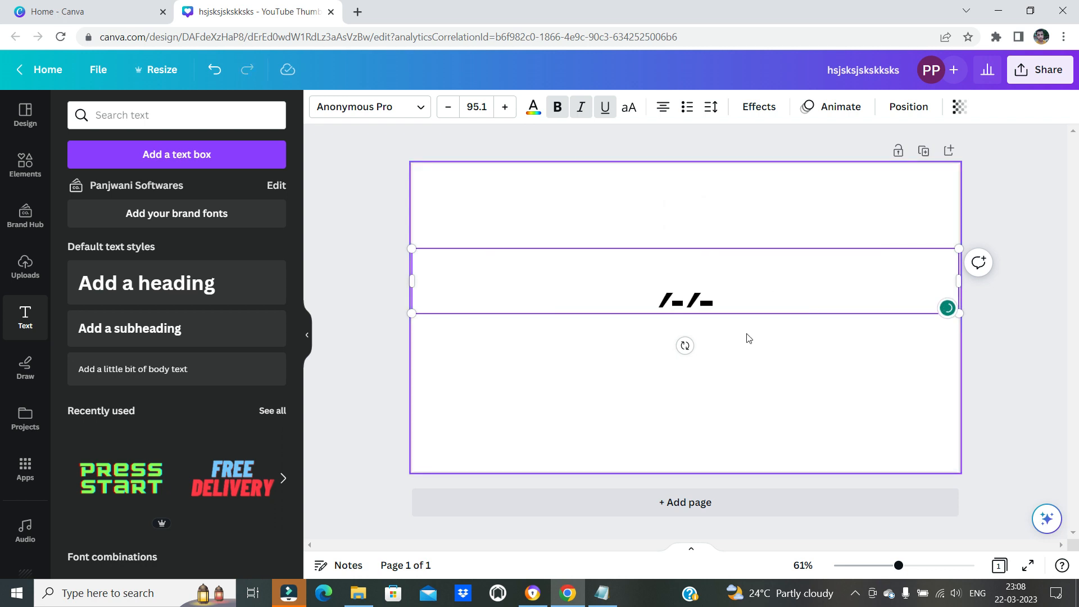
key("ctrl+z")
Recheck the letter spacing shortcuts in the Notepad list and select the heading's text box in Canva
left_click(601, 593)
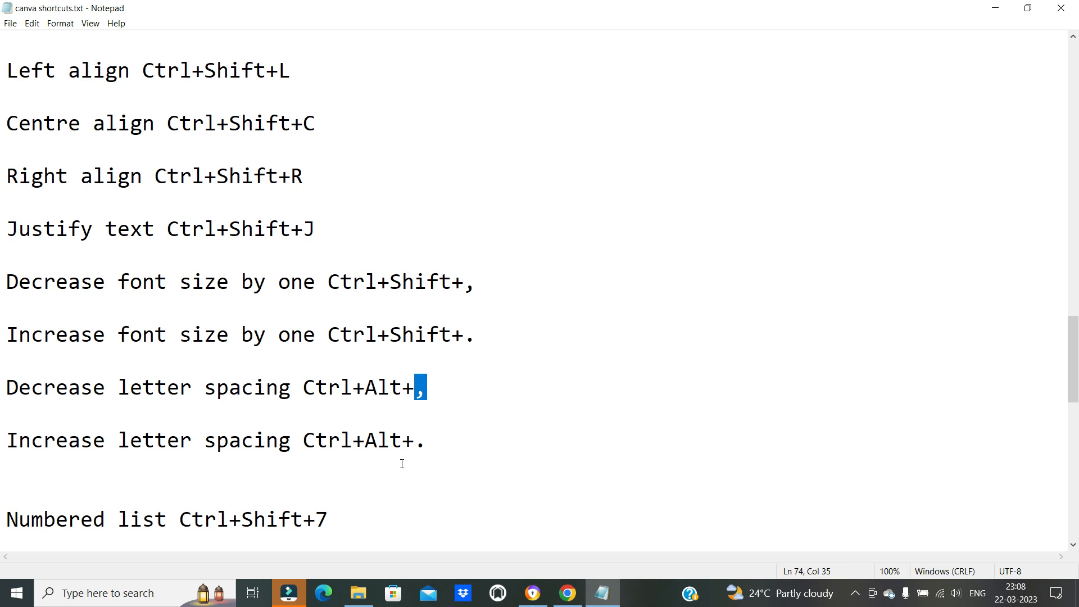
left_click(608, 587)
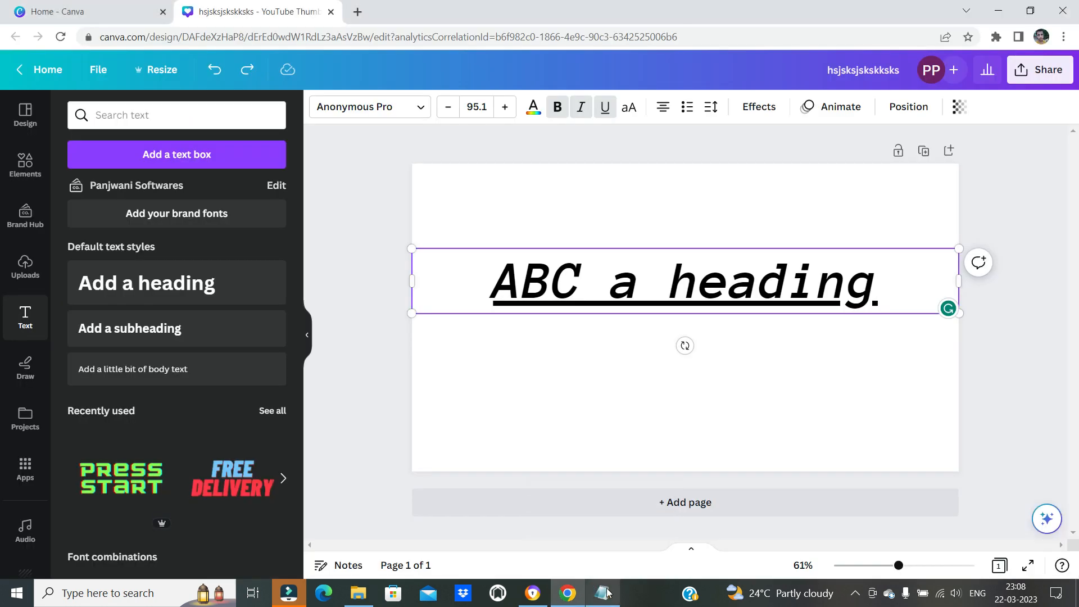
left_click(773, 373)
left_click(817, 294)
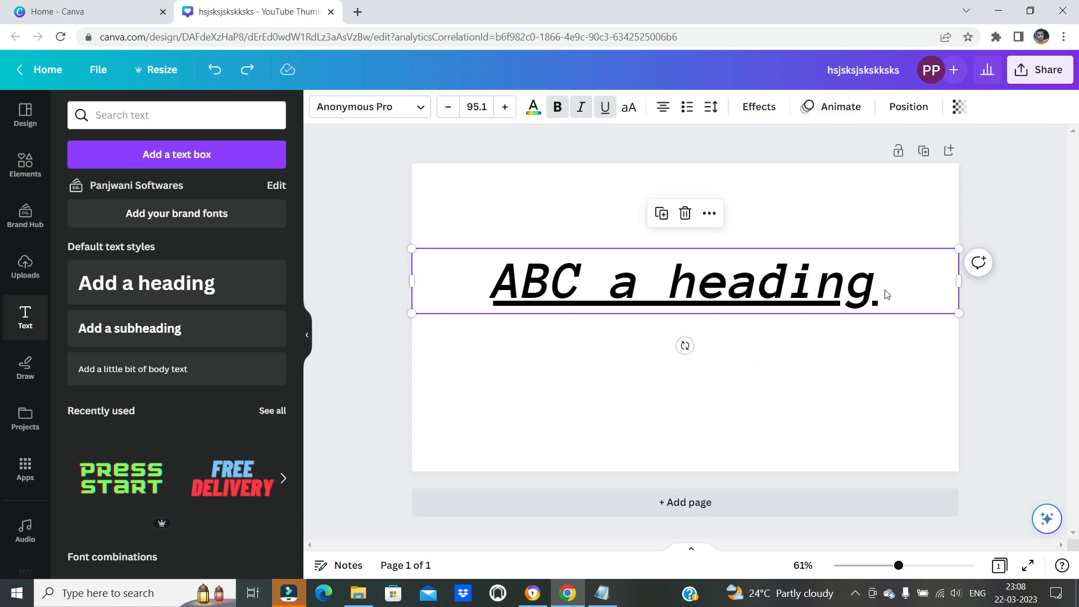
Increase the letter spacing of the selected heading in several steps
key("alt+Right")
key("alt+Right")
key("alt+Right")
key("alt+Right")
key("alt+Right")
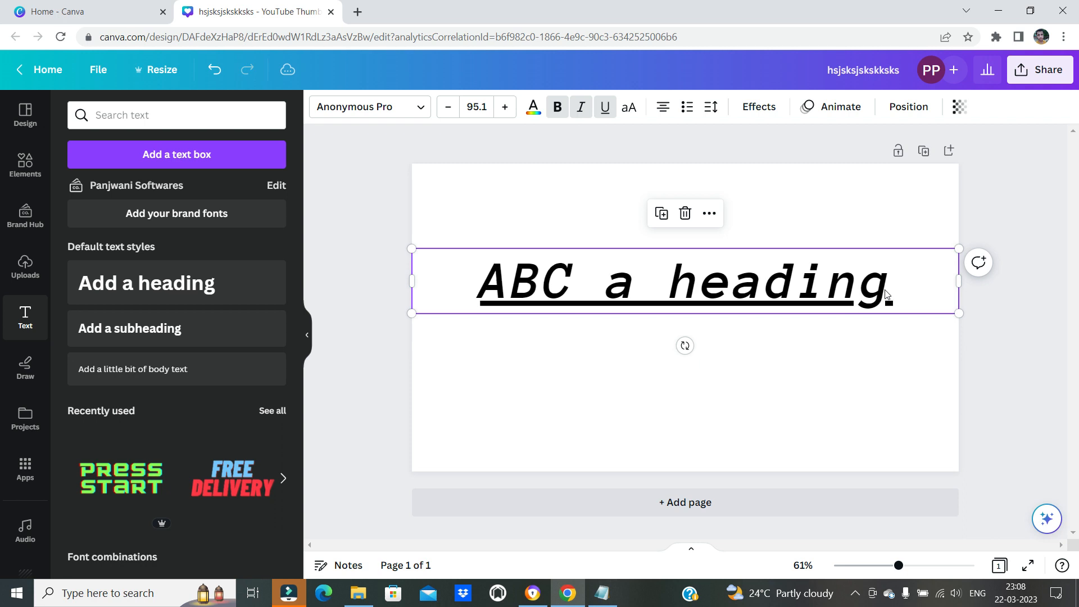
key("ctrl+alt+period")
key("ctrl+alt+period")
key("ctrl+alt+period")
key("ctrl+alt+period")
key("ctrl+alt+period")
key("ctrl+alt+comma")
key("ctrl+alt+comma")
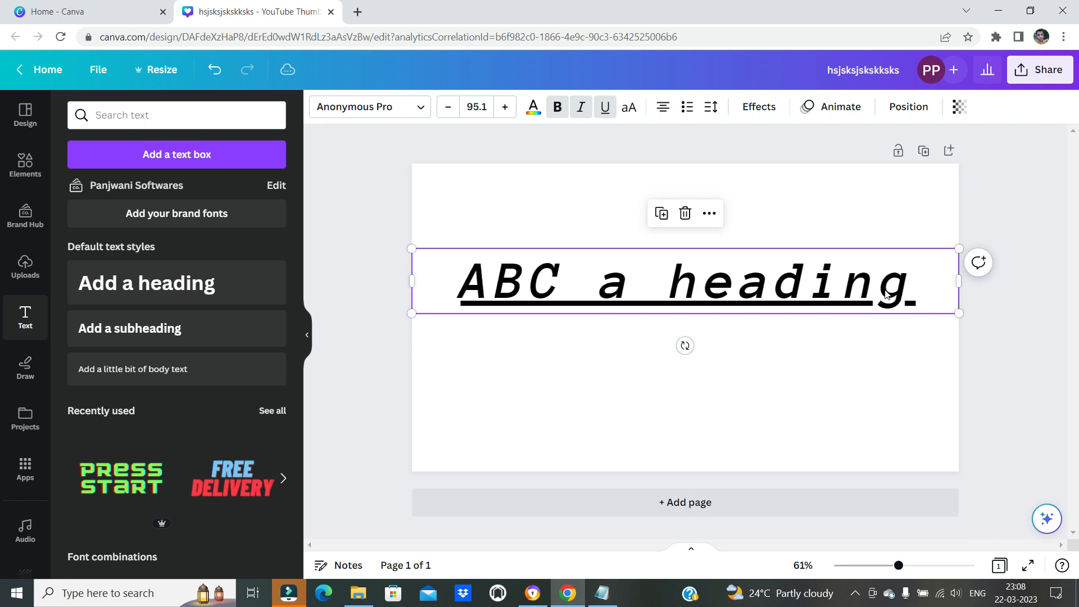
Decrease the heading's letter spacing in several steps until its letters sit close together
key("alt+Left")
key("alt+Left")
key("alt+Left")
key("alt+Left")
key("alt+Left")
key("alt+Left")
key("alt+Left")
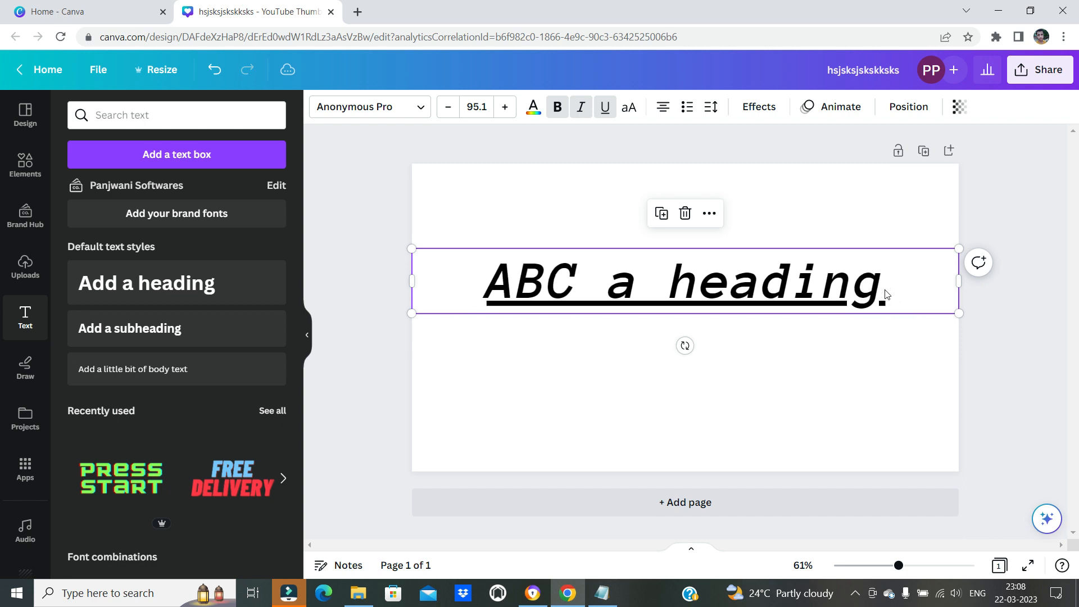
key("alt+Left")
key("alt+Left")
key("alt+Left")
key("alt+Left")
key("alt+Left")
key("alt+Left")
key("alt+Left")
key("alt+Left")
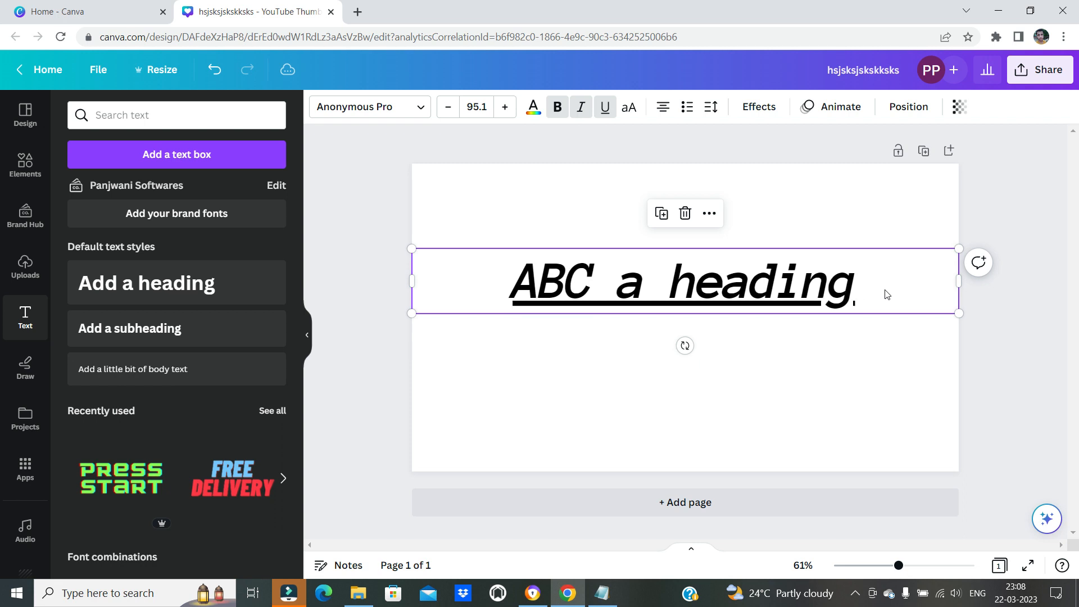
key("alt+Left")
key("alt+Left")
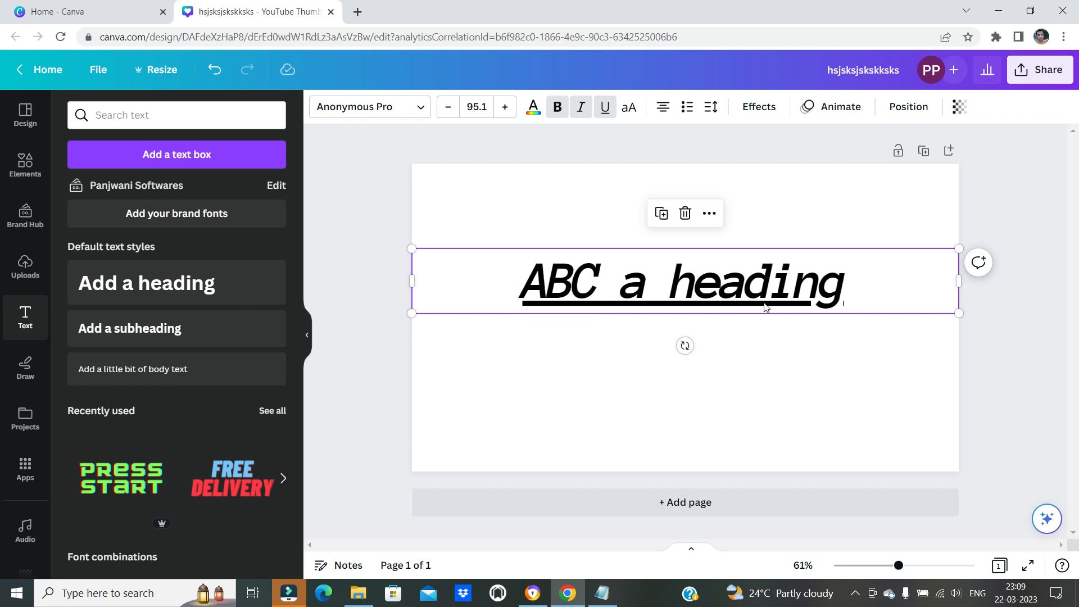
Place the cursor at the end of the heading text, tighten its letter spacing further and delete the stray commas
key("ctrl+a")
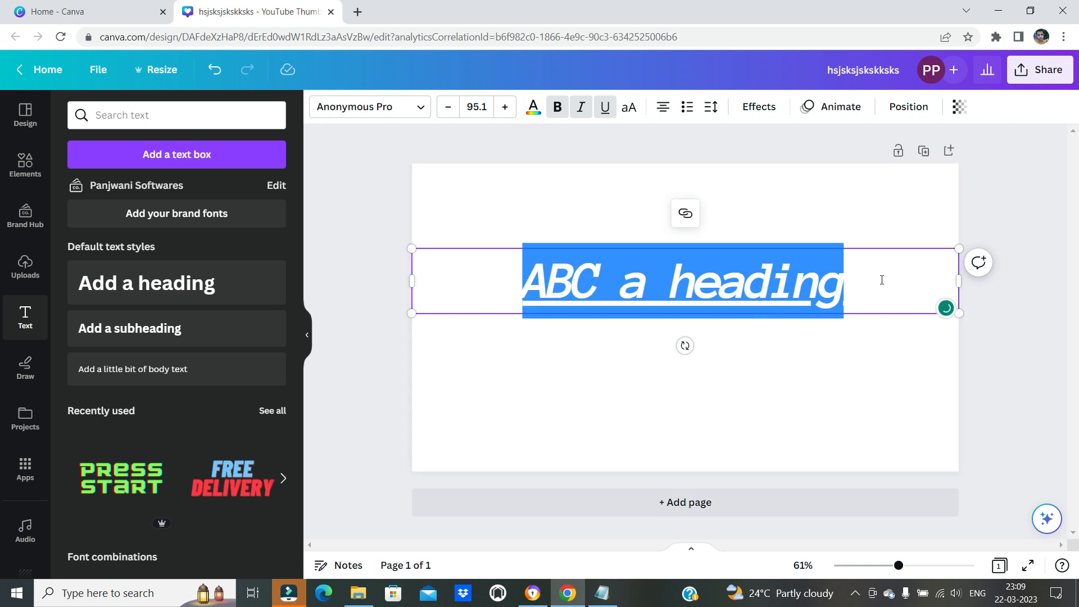
left_click(881, 280)
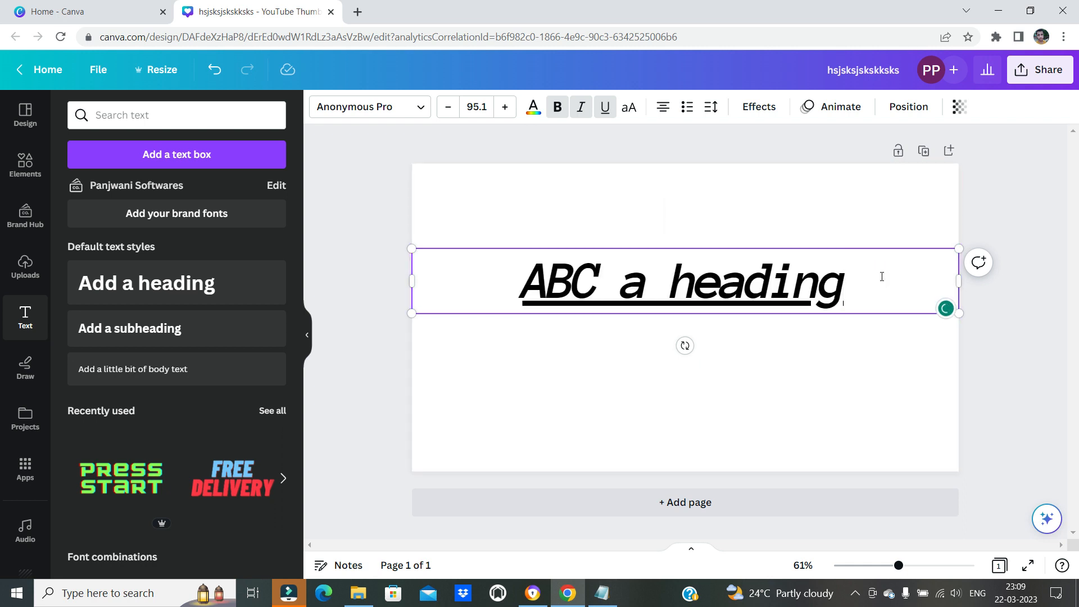
type(",.")
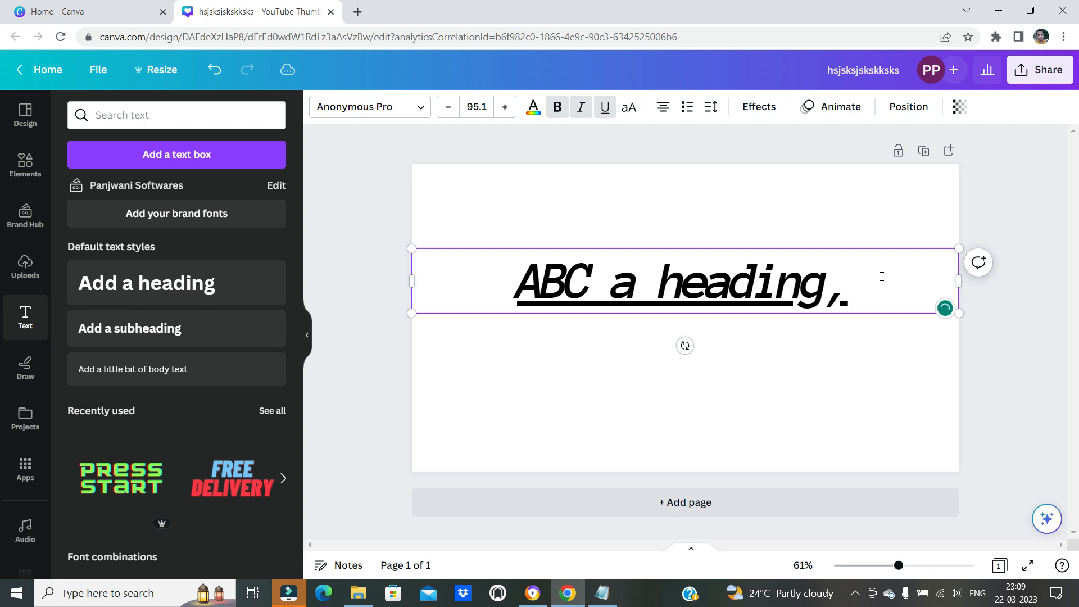
type(",")
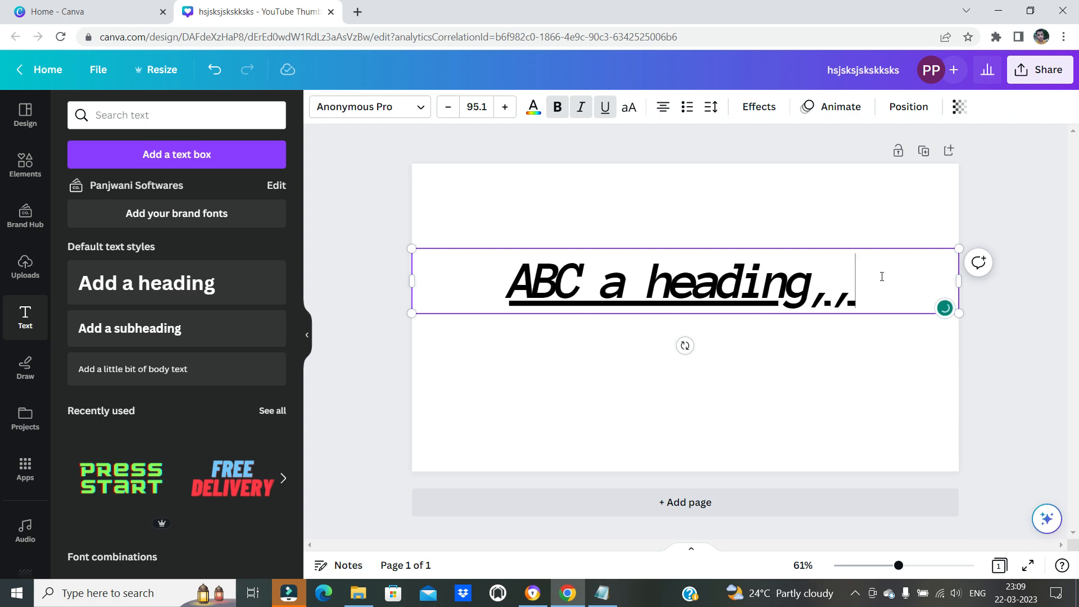
key("BackSpace")
key("BackSpace")
key("BackSpace")
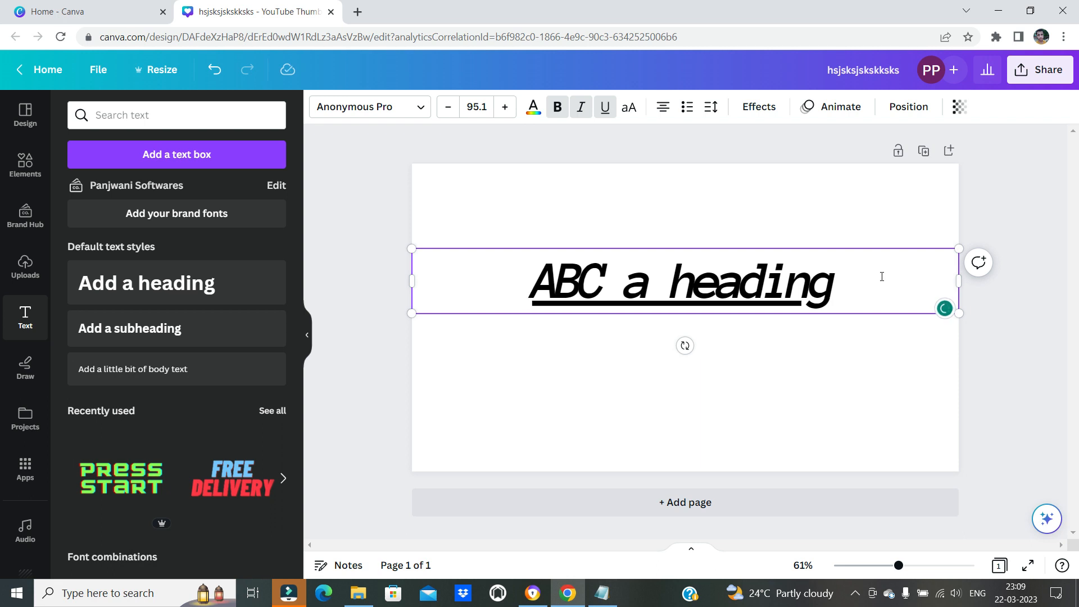
Place the cursor inside the word "heading", tighten the letter spacing again and delete the stray punctuation
left_click(772, 290)
type(",.,")
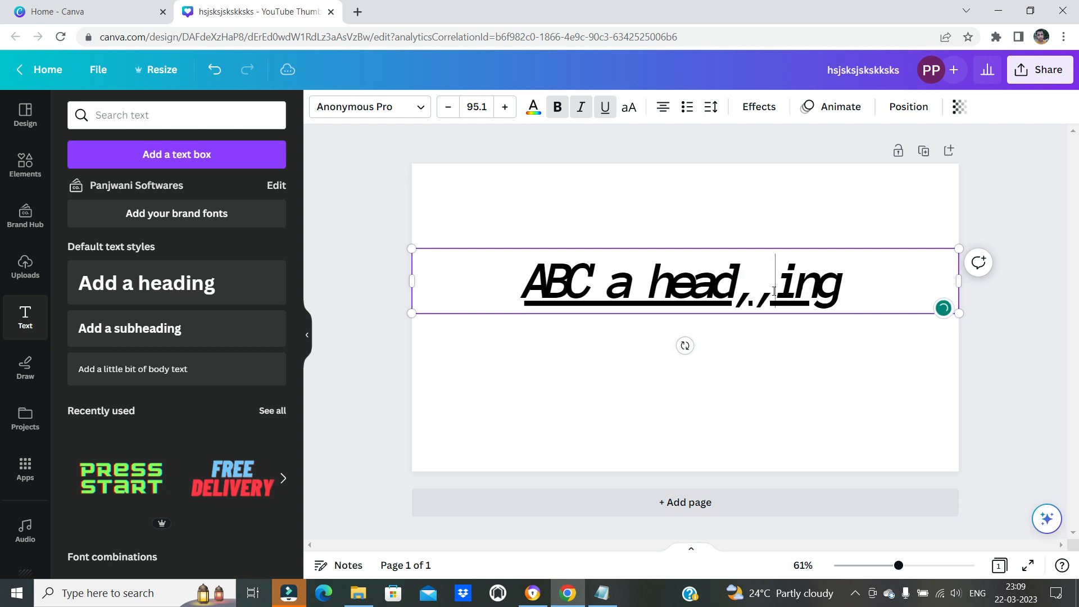
key("BackSpace")
key("BackSpace")
key("BackSpace")
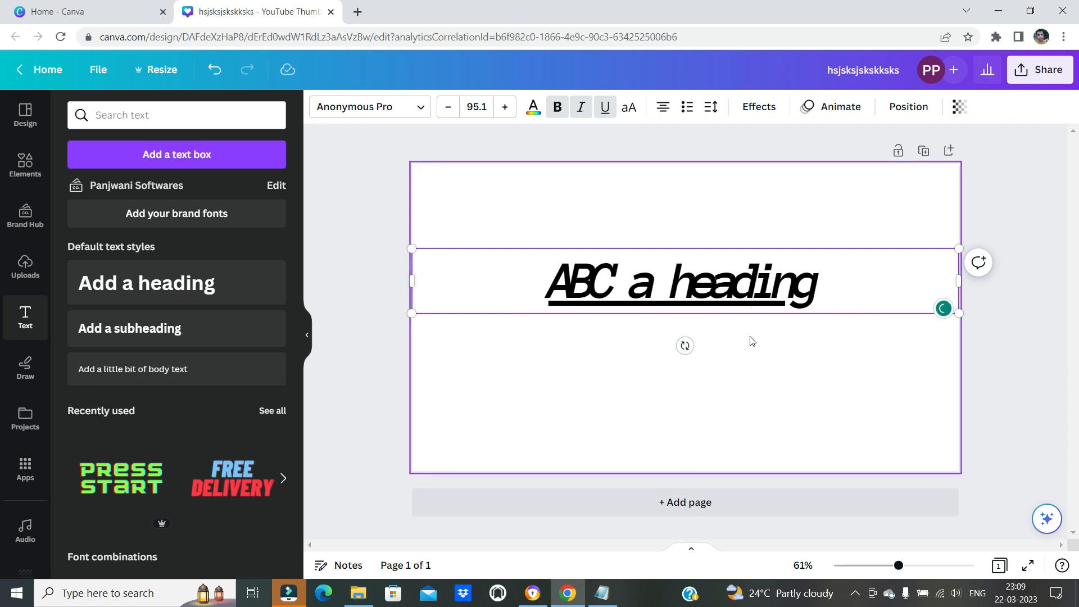
Switch to the Notepad shortcut list and review the numbered list and bulleted list shortcuts
left_click(602, 592)
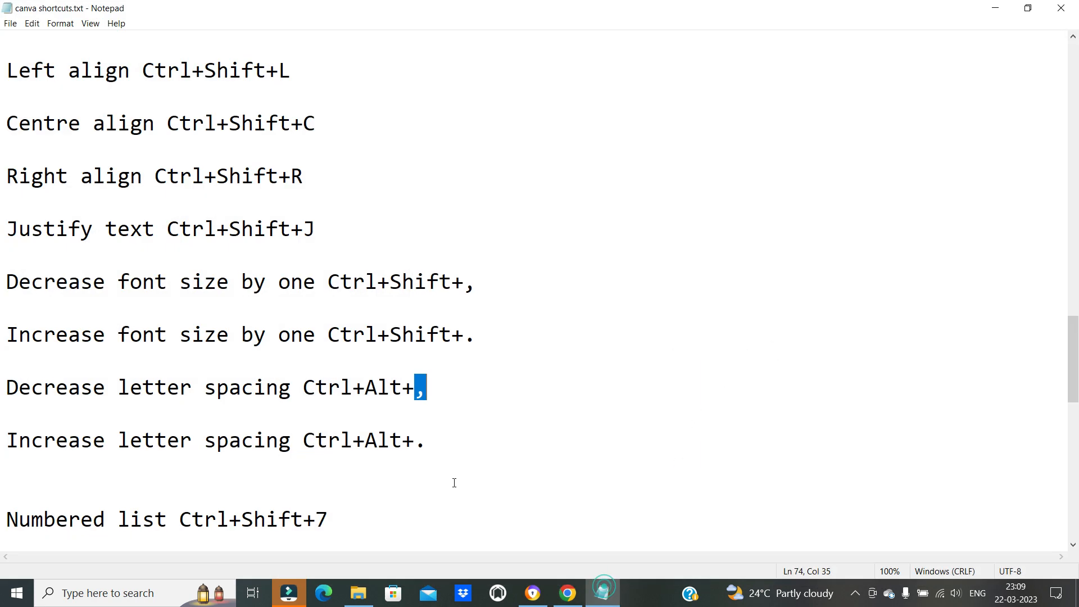
left_click(365, 388)
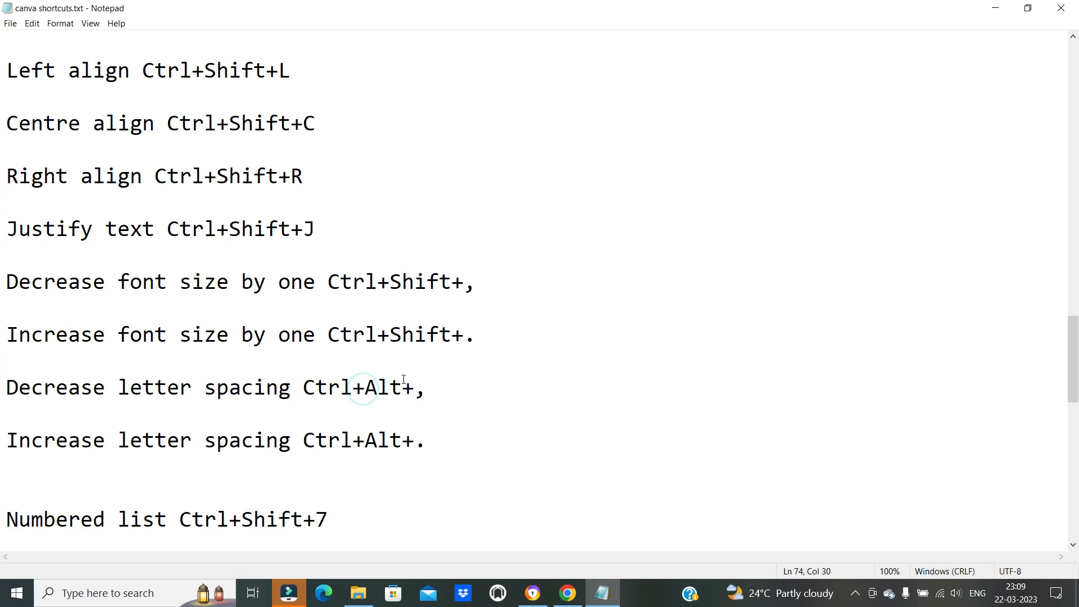
scroll(406, 446, "down", 3)
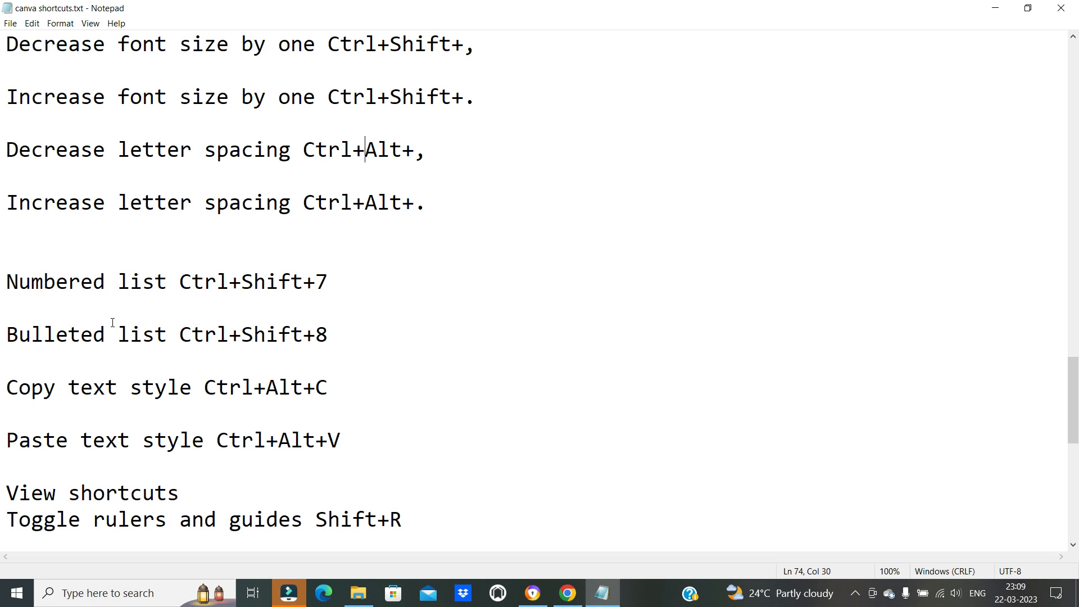
left_click_drag(55, 293, 349, 284)
left_click(283, 293)
left_click_drag(167, 284, 342, 282)
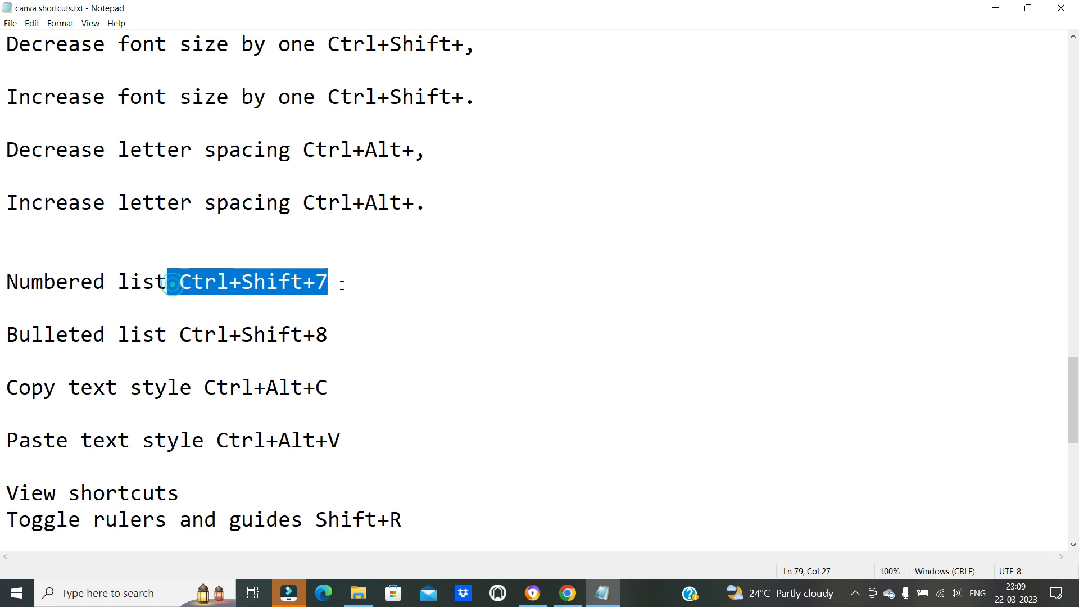
left_click_drag(68, 334, 356, 341)
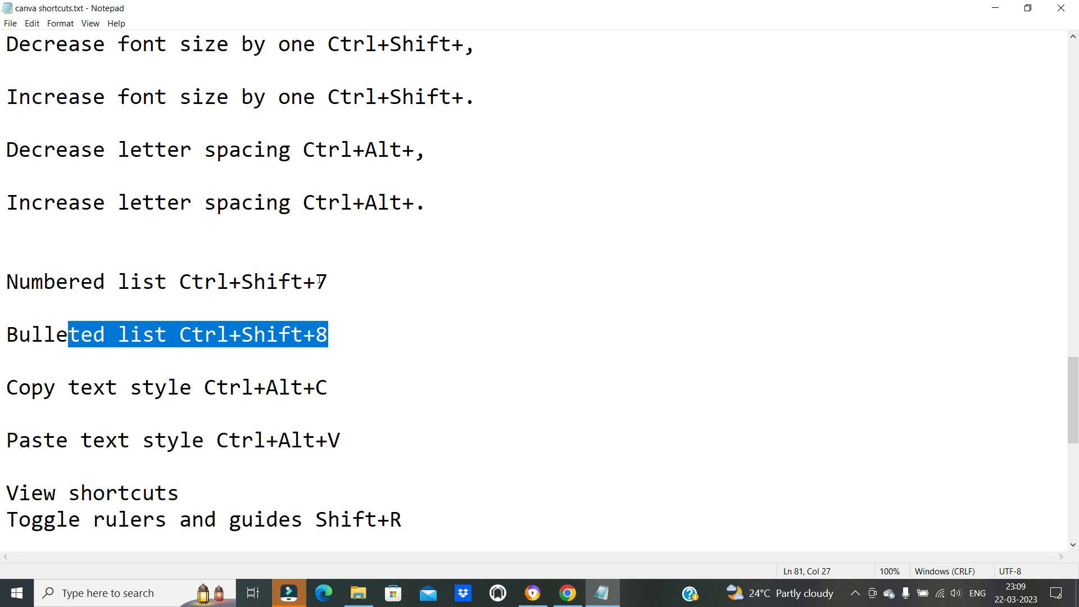
Read the copy text style and paste text style shortcuts in the list
scroll(324, 284, "down", 4)
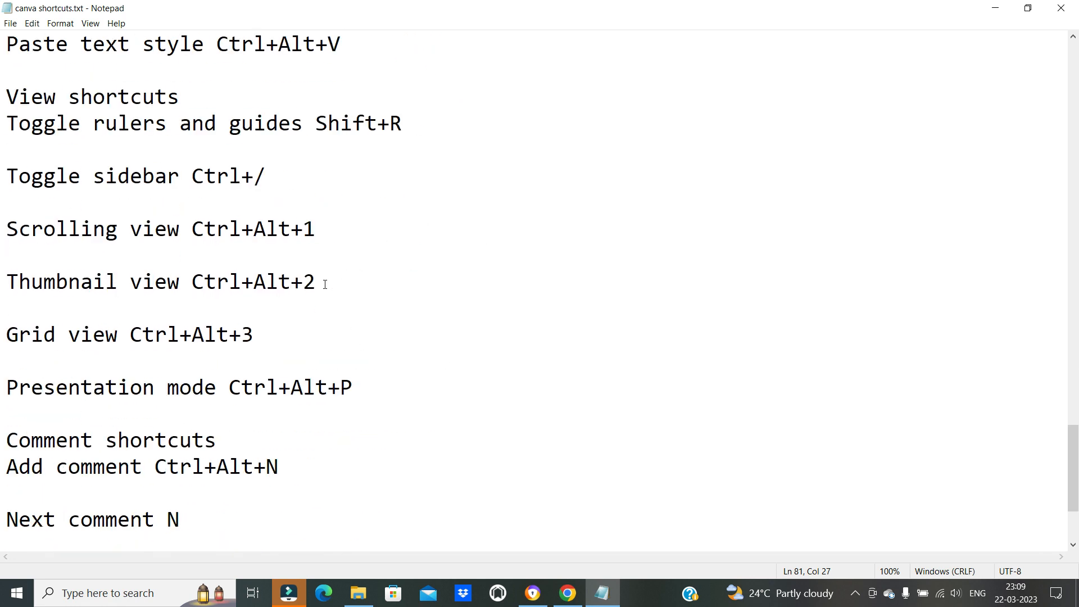
scroll(325, 284, "up", 3)
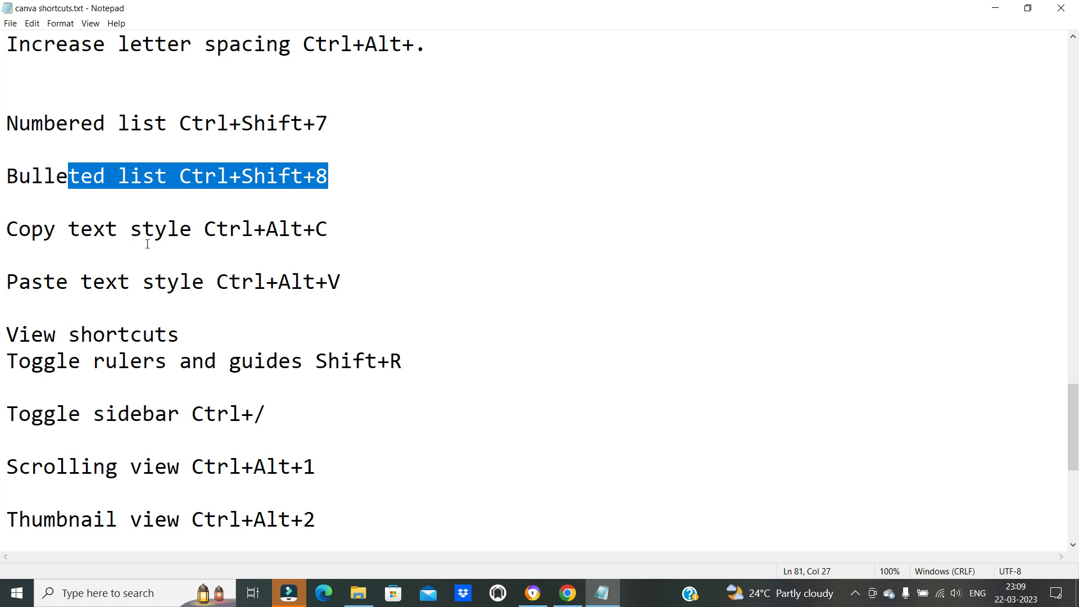
scroll(169, 259, "up", 1)
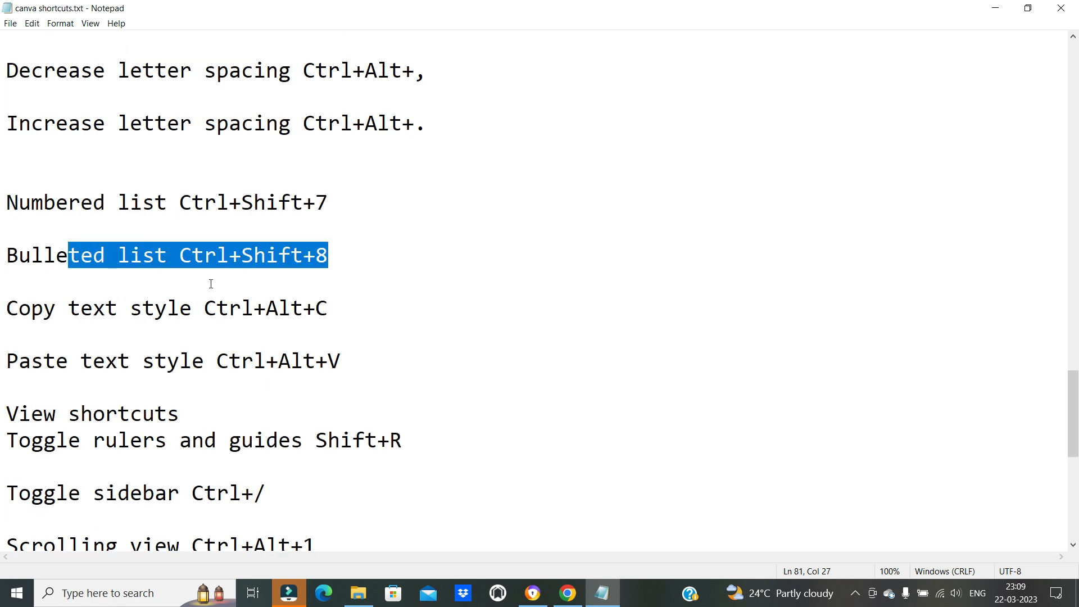
left_click(211, 291)
left_click_drag(7, 308, 340, 362)
left_click(170, 340)
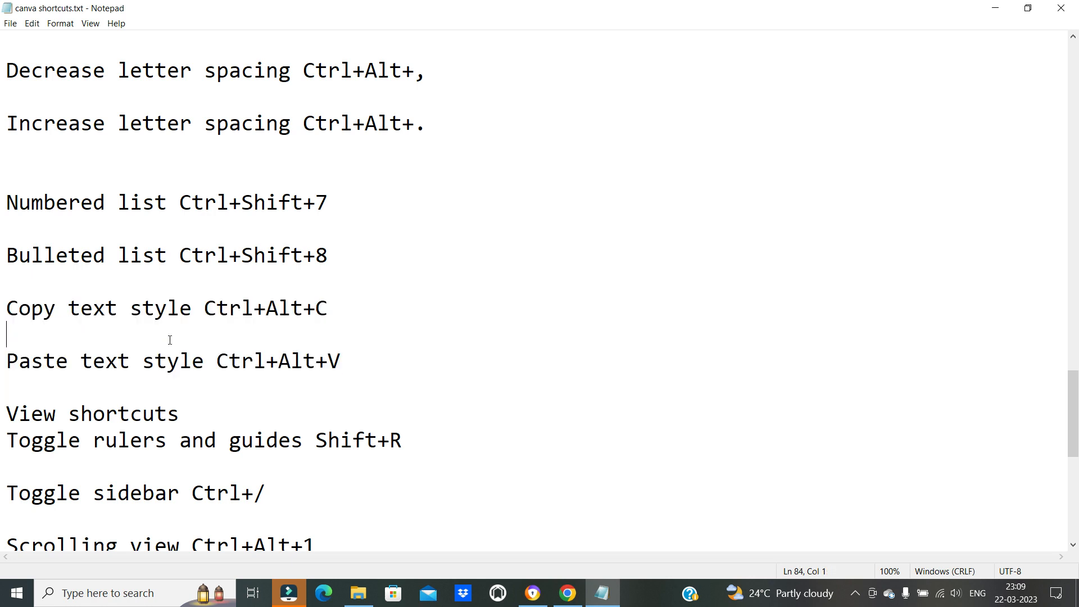
left_click_drag(44, 308, 325, 308)
left_click(326, 361)
left_click_drag(254, 307, 316, 309)
left_click_drag(248, 361, 316, 362)
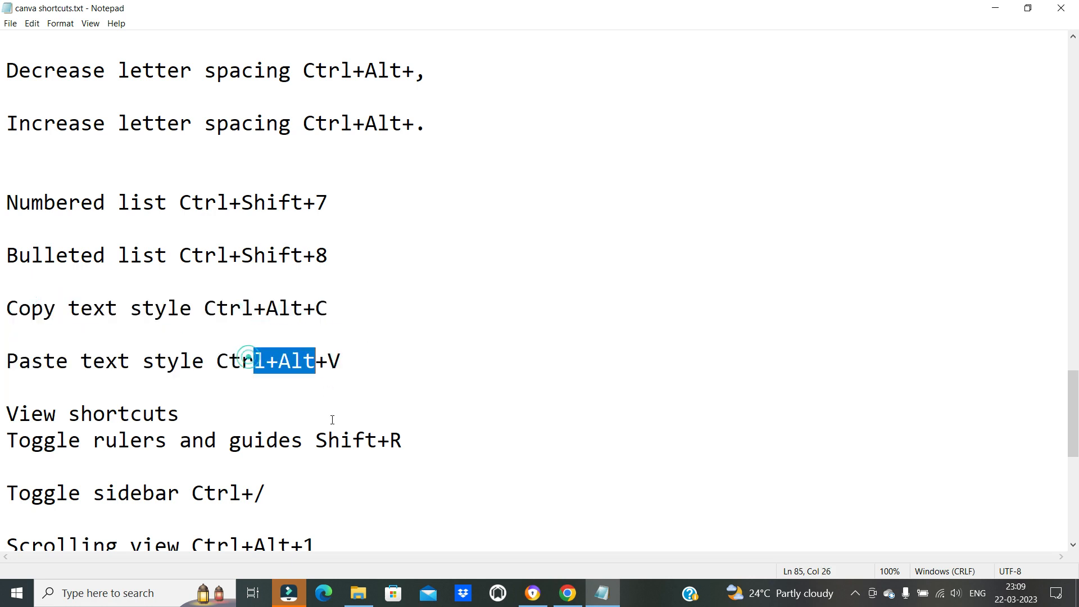
Switch back to Canva and delete the italic underlined heading, leaving an empty page
left_click(563, 589)
left_click(559, 390)
left_click_drag(649, 282, 645, 225)
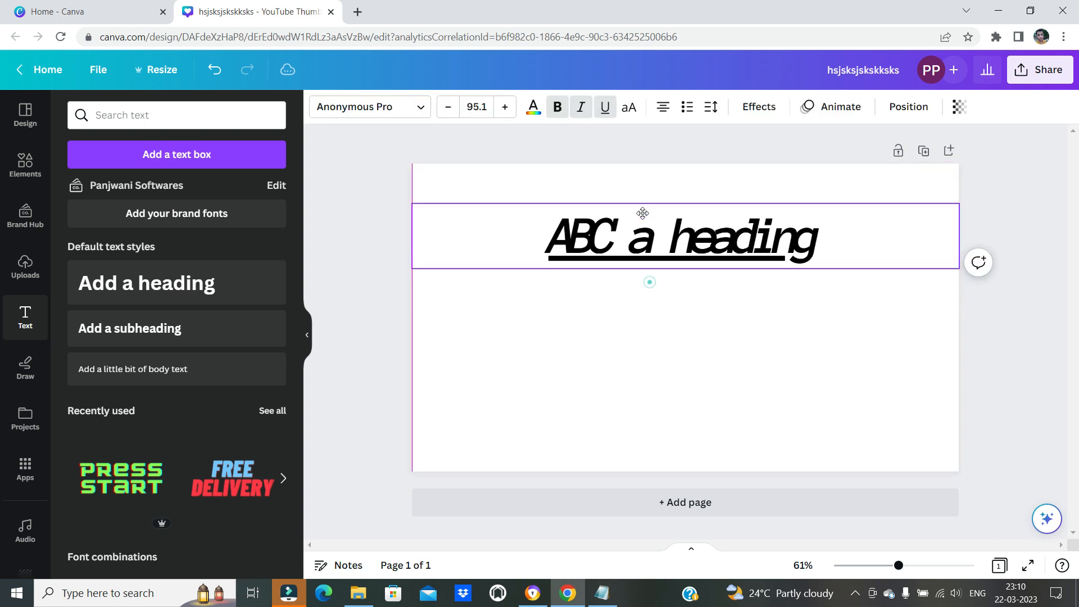
left_click(620, 213)
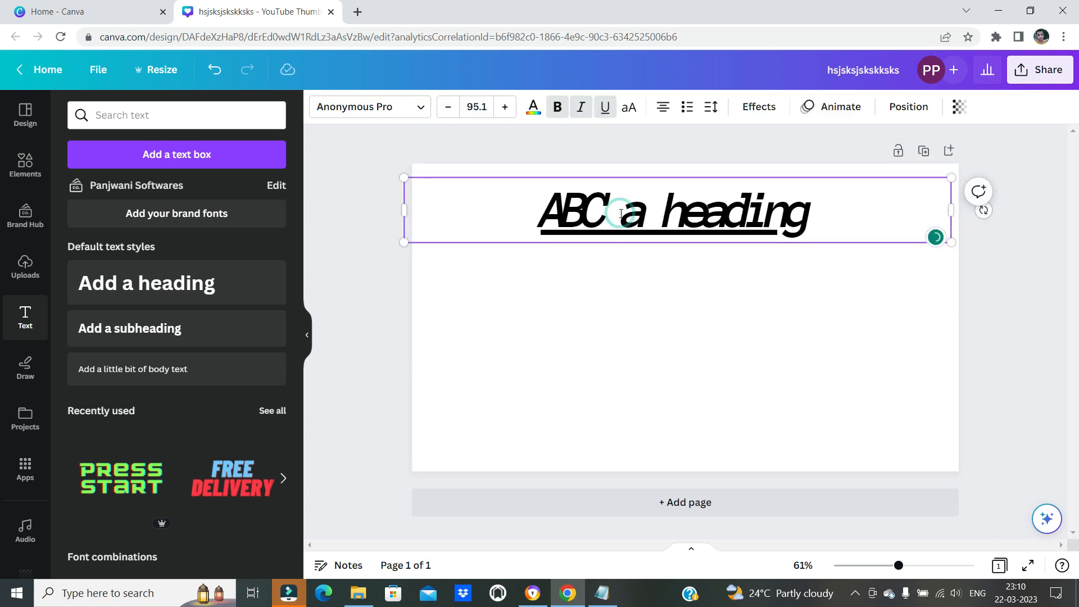
key("Delete")
left_click(681, 295)
left_click_drag(770, 267, 580, 196)
key("Delete")
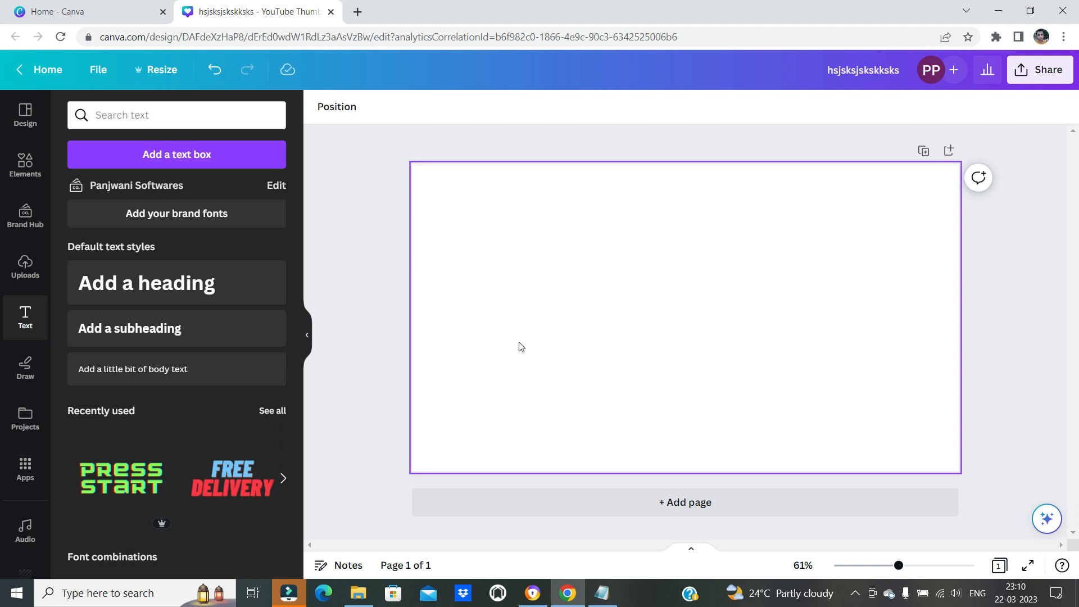
Add a new default heading to the page and move it to the upper part of the design
left_click(155, 293)
left_click(716, 318)
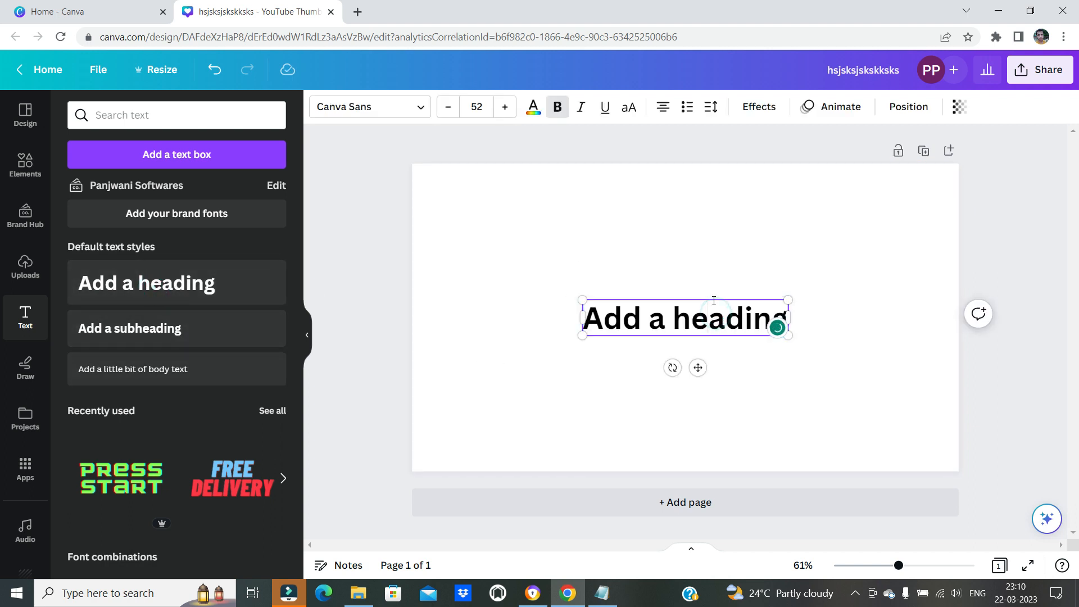
left_click_drag(712, 298, 629, 198)
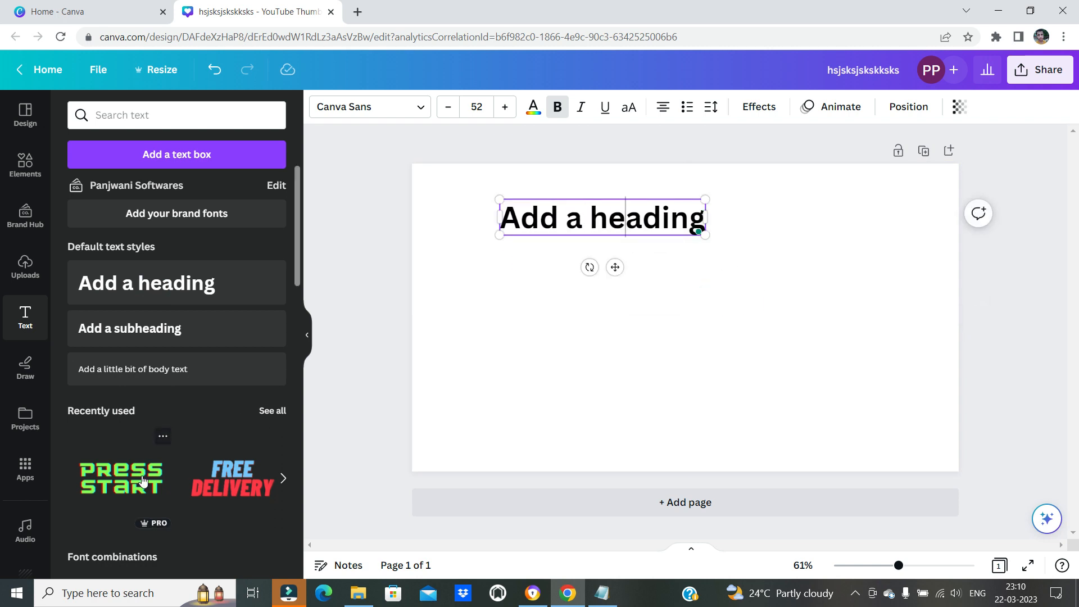
scroll(237, 493, "down", 3)
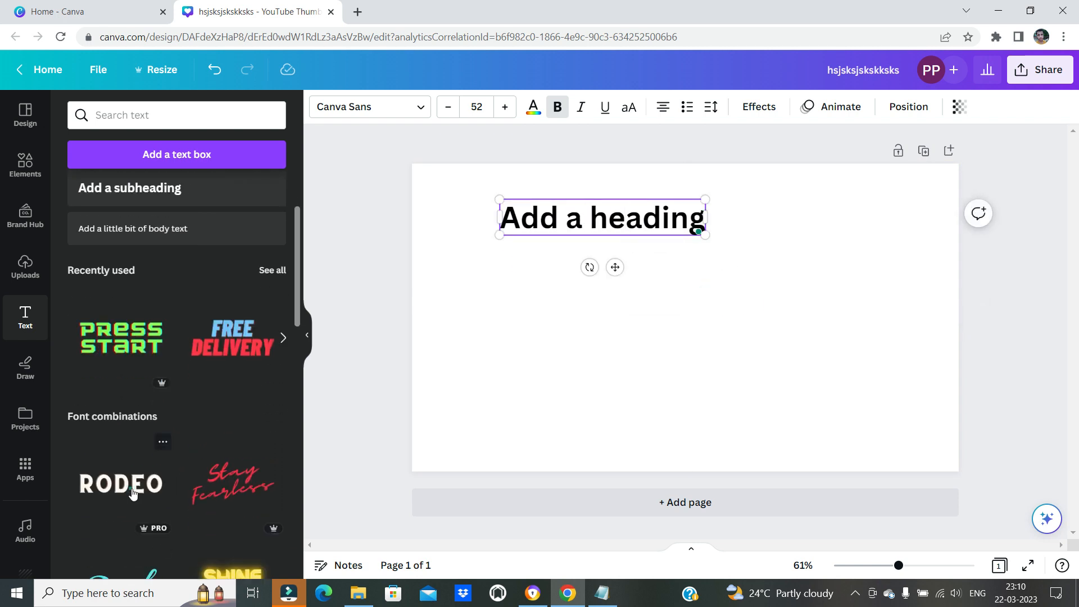
left_click_drag(679, 340, 680, 371)
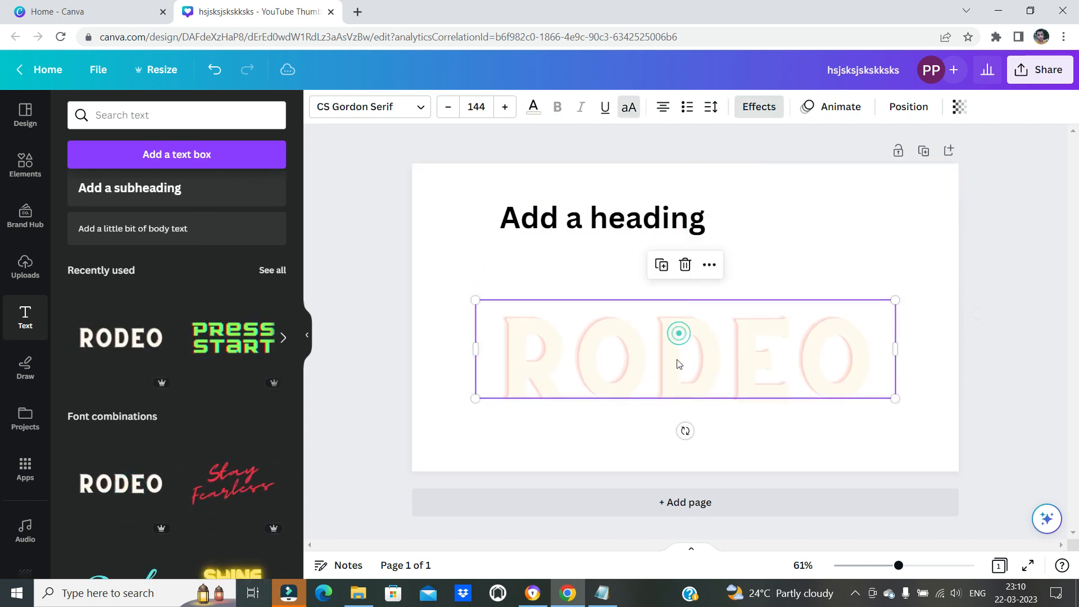
key("Delete")
Add the XOXO font combination to the page and place it below the heading
scroll(132, 432, "down", 7)
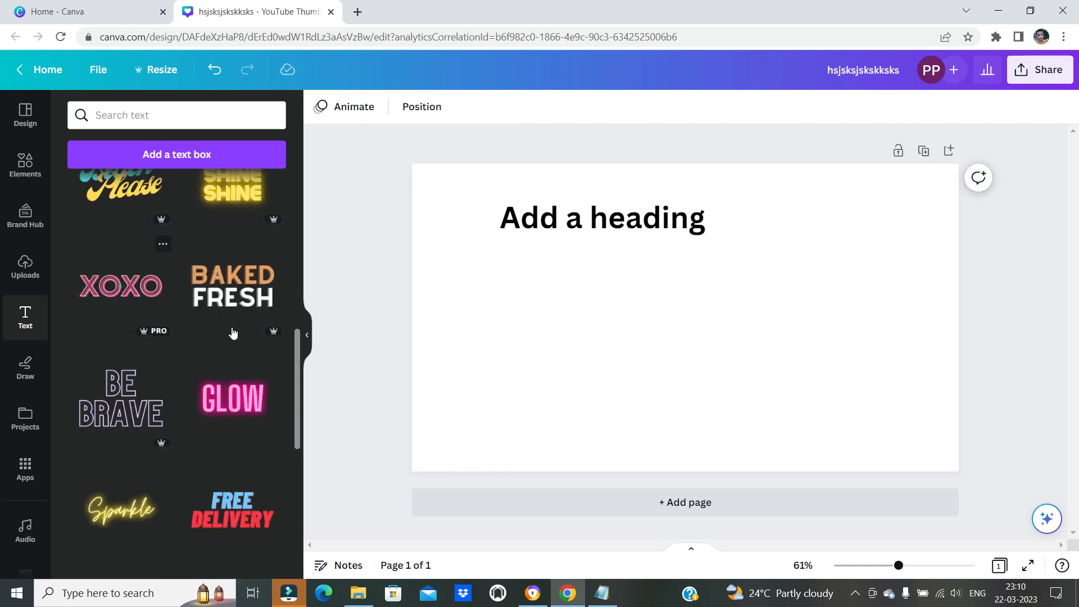
left_click(120, 285)
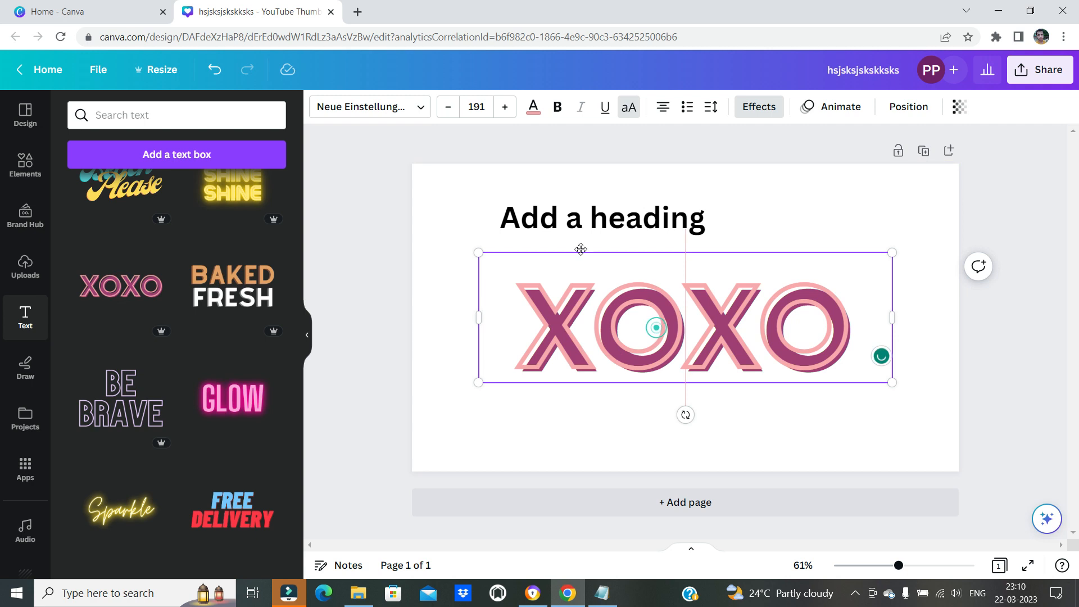
left_click(590, 225)
left_click_drag(630, 339, 633, 399)
left_click(601, 222)
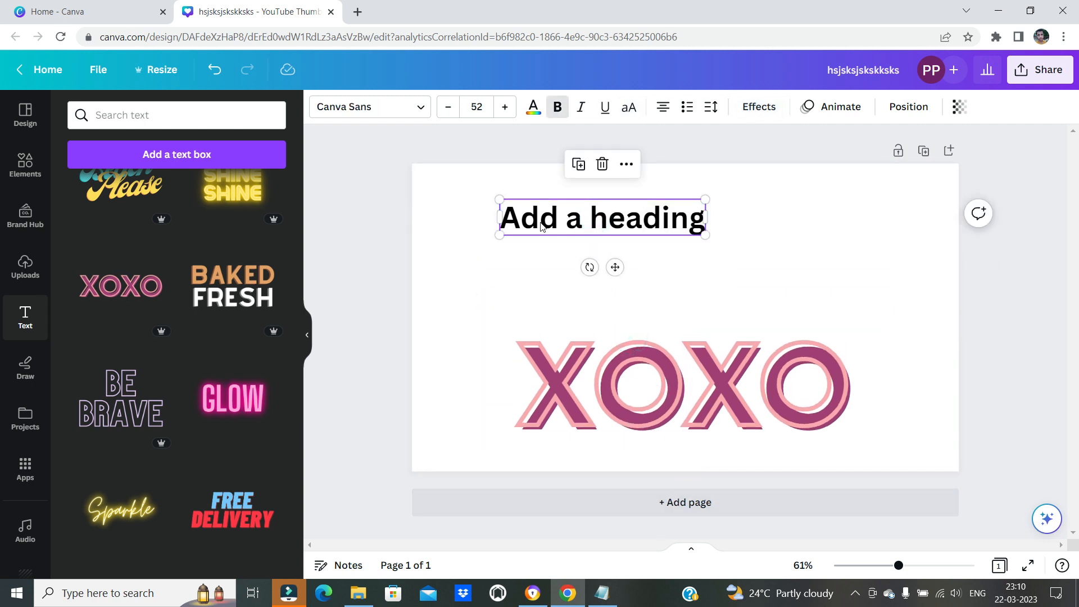
left_click(662, 352)
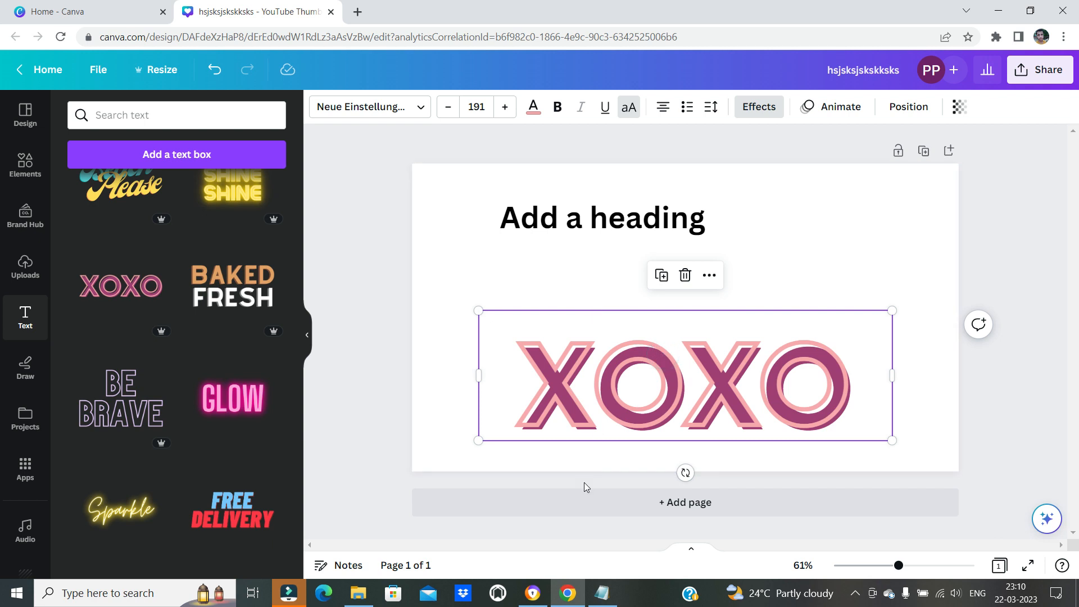
Switch to Notepad and check the shortcuts for copying and pasting a text style
left_click(601, 593)
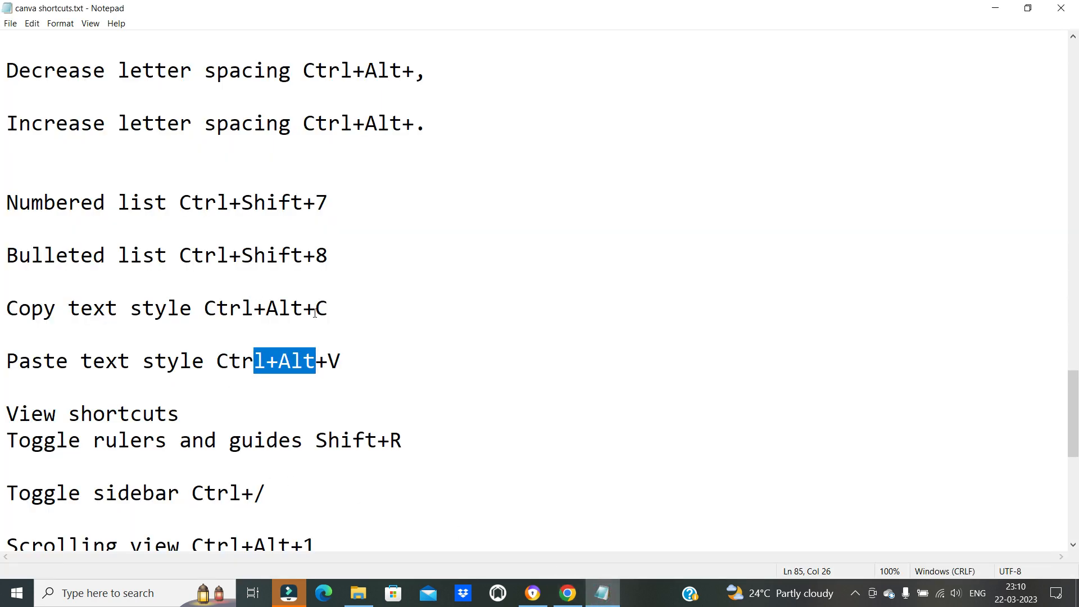
left_click(274, 358)
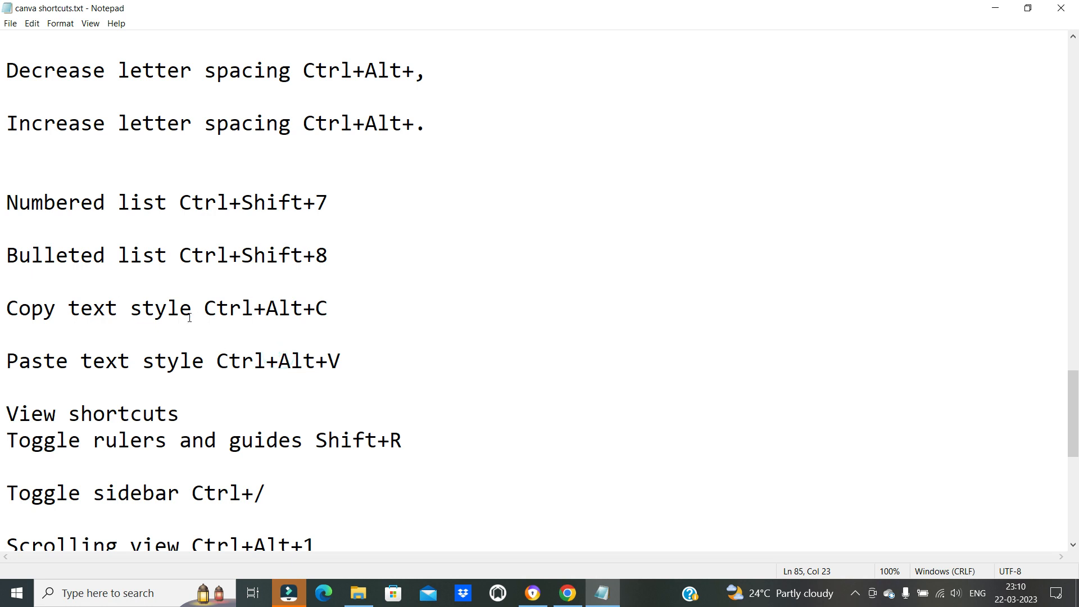
left_click_drag(223, 356, 373, 357)
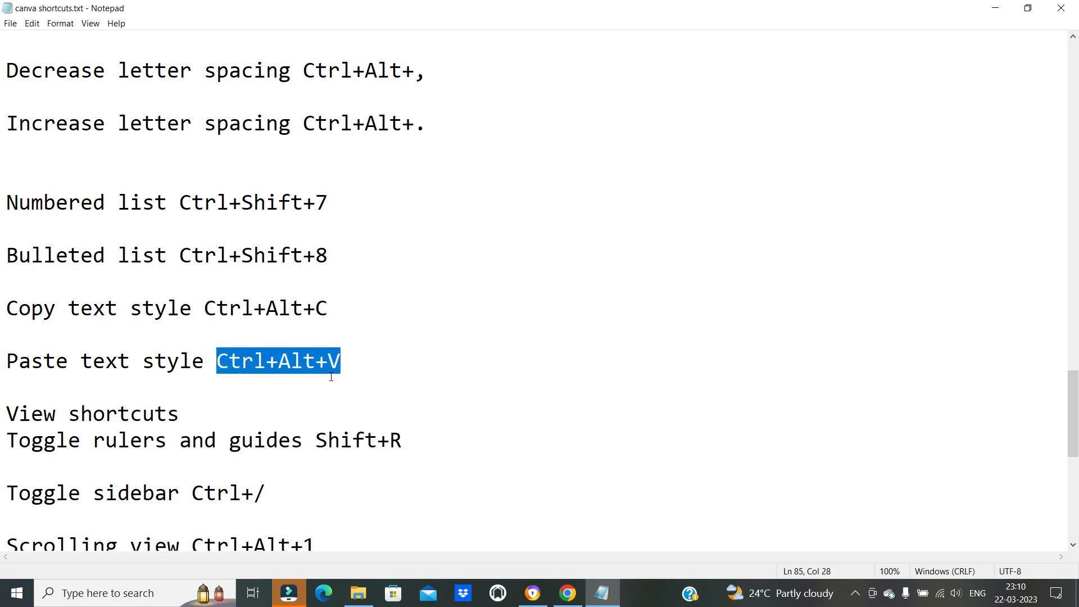
Return to Canva, copy the text style of the XOXO text and paste it onto the "Add a heading" text
left_click(600, 593)
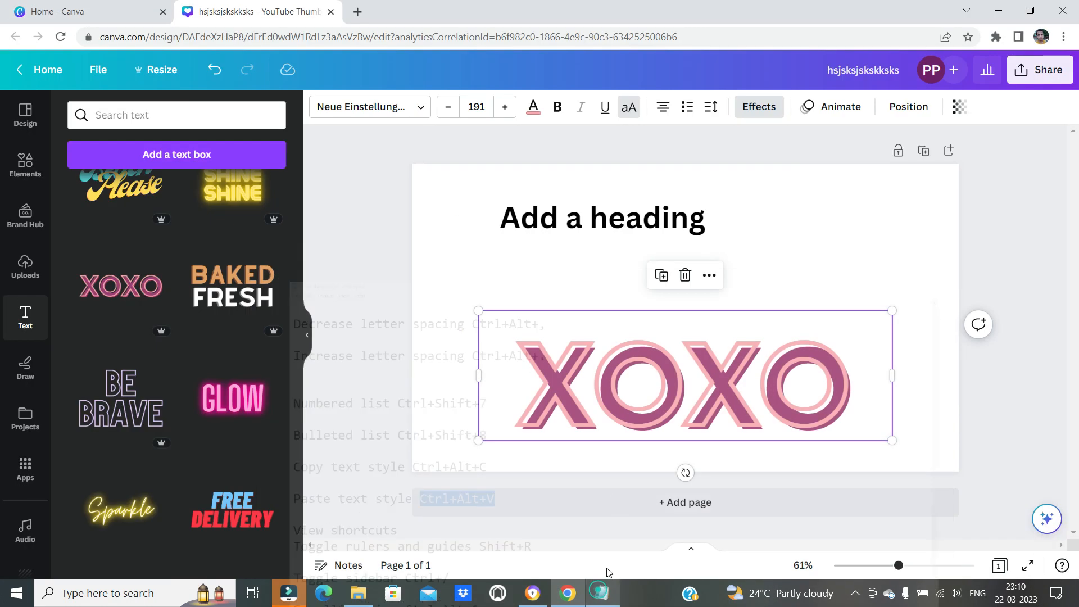
left_click(634, 381)
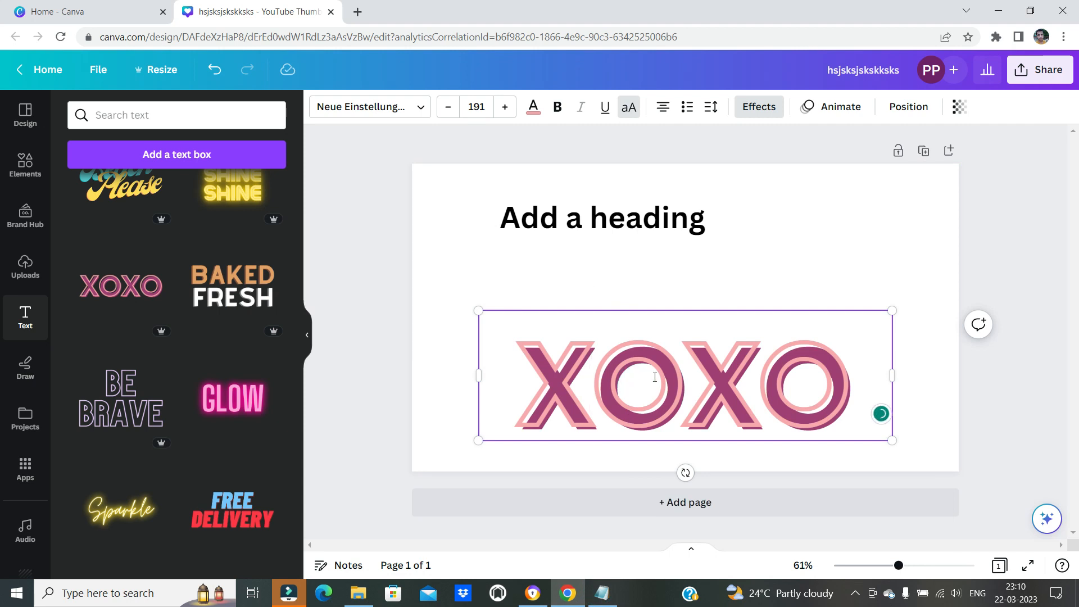
left_click(621, 219)
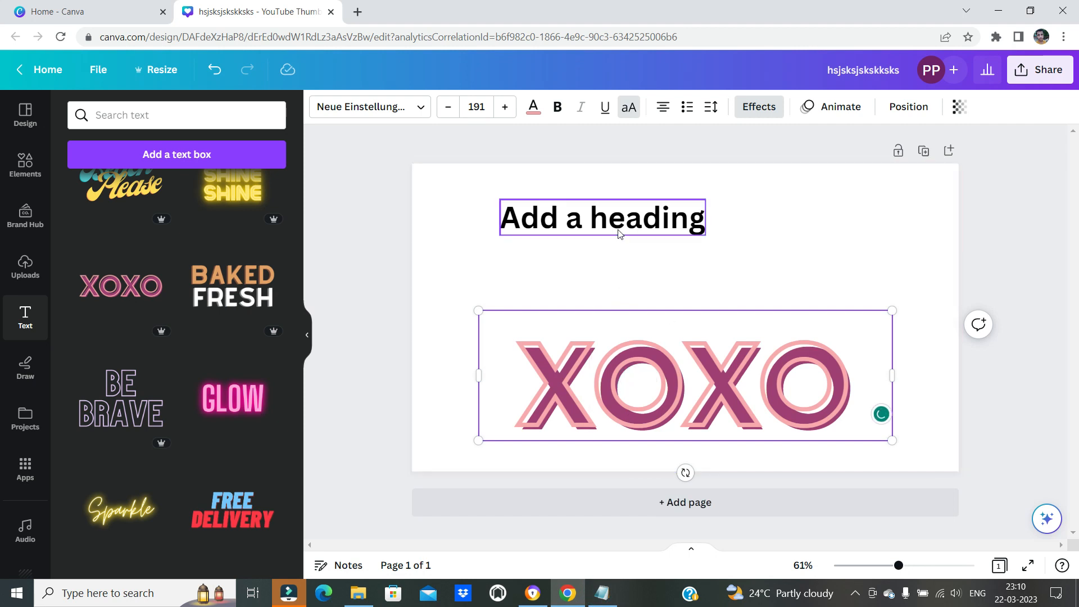
key("ctrl+alt+v")
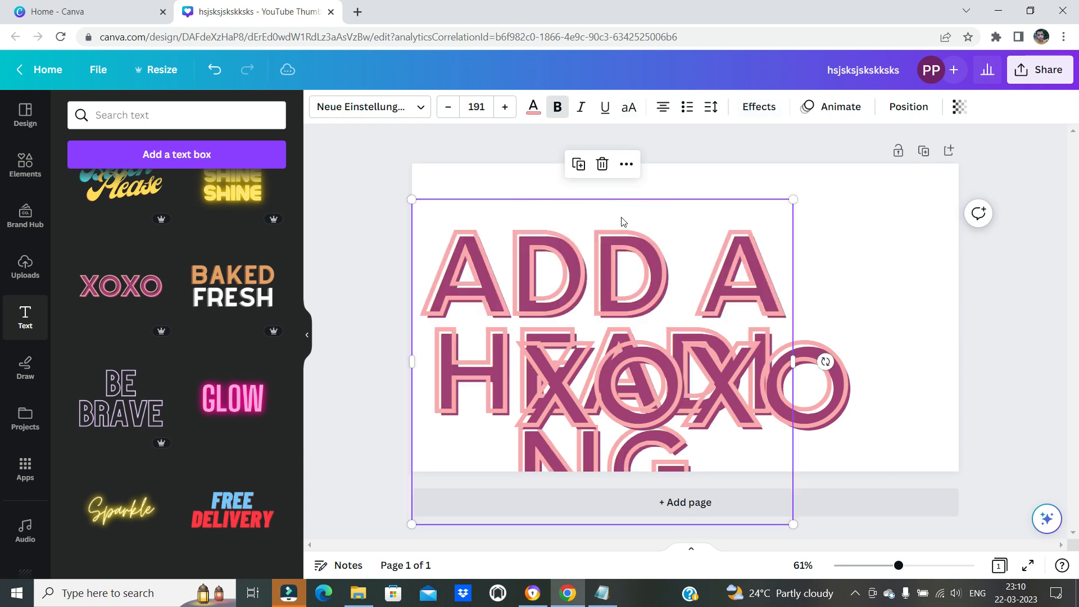
Widen the restyled heading's box, scale it down to about font size 87 and place it above the XOXO text
left_click_drag(794, 362, 982, 315)
left_click_drag(713, 296, 705, 261)
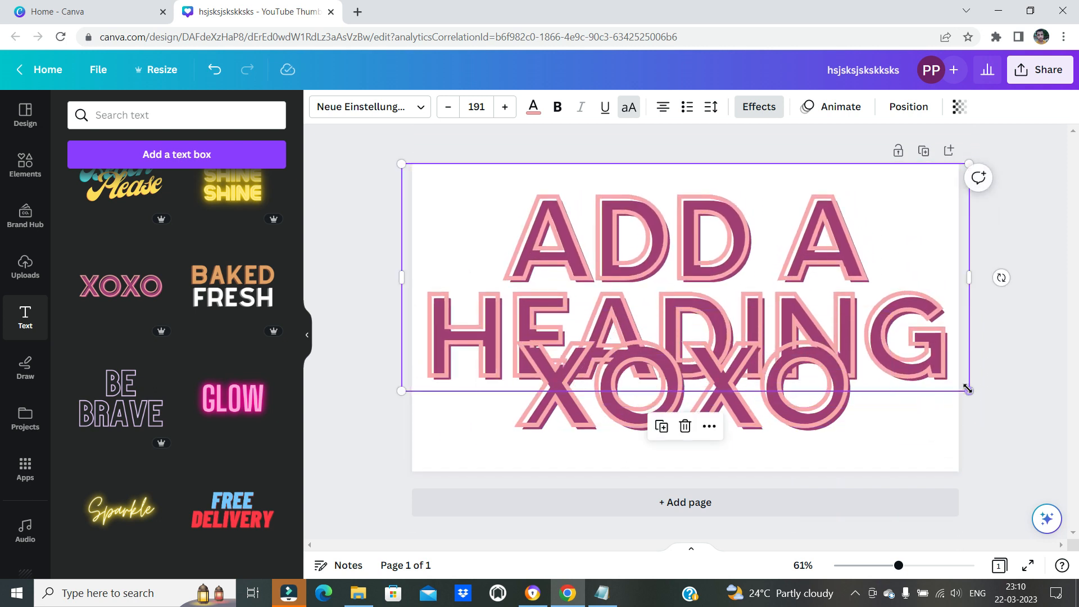
left_click_drag(935, 382, 641, 303)
left_click_drag(537, 218, 693, 267)
Switch to Notepad and check the numbered list and bulleted list shortcuts again
left_click(600, 592)
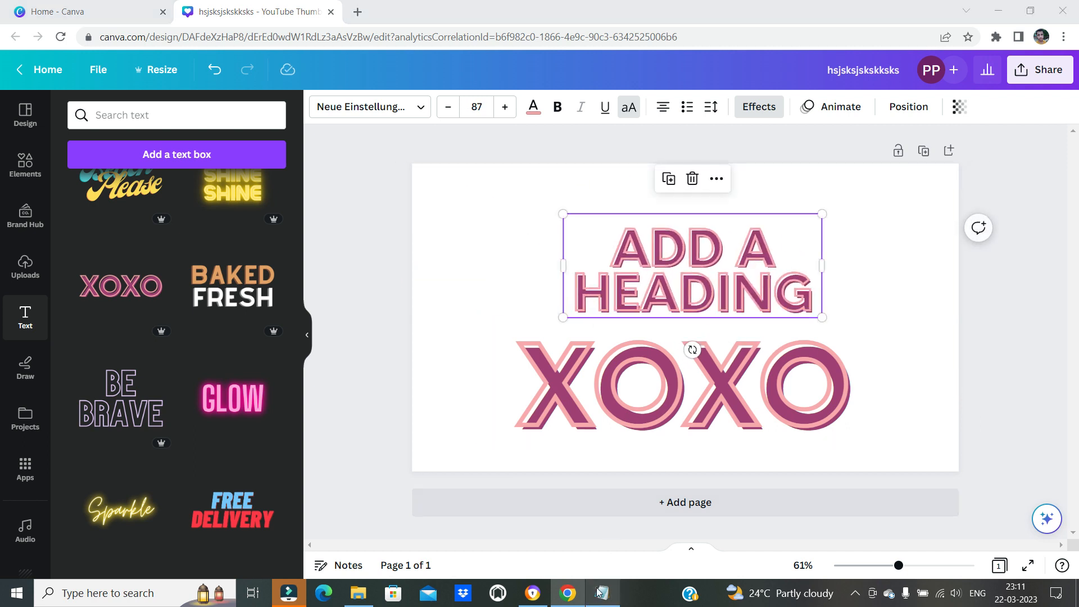
left_click(91, 346)
left_click_drag(18, 202, 328, 204)
left_click(282, 259)
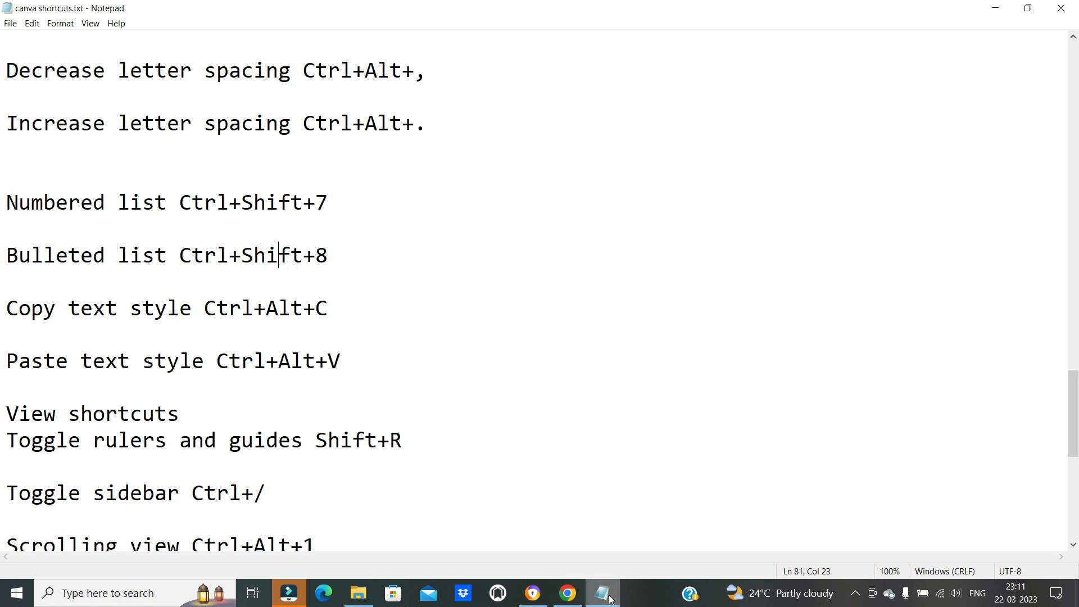
Return to Canva, align the heading with the XOXO text's left edge and widen its box to fit one line
key("alt+Tab")
left_click_drag(618, 280, 535, 281)
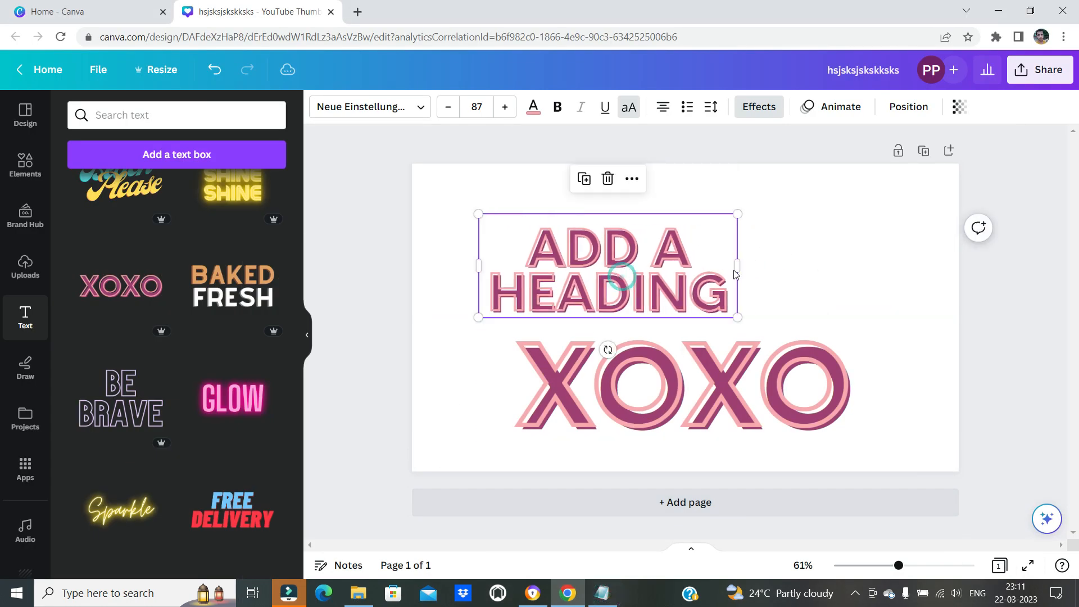
left_click_drag(738, 266, 919, 250)
Select both the heading and the XOXO text and turn them into numbered lists
left_click(446, 225)
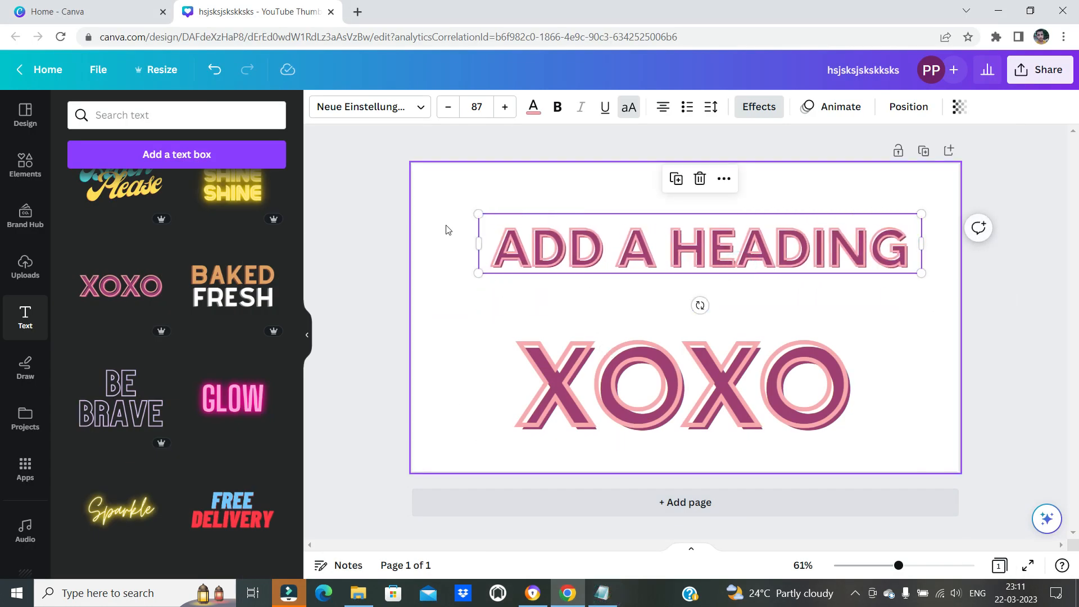
left_click_drag(458, 208, 927, 467)
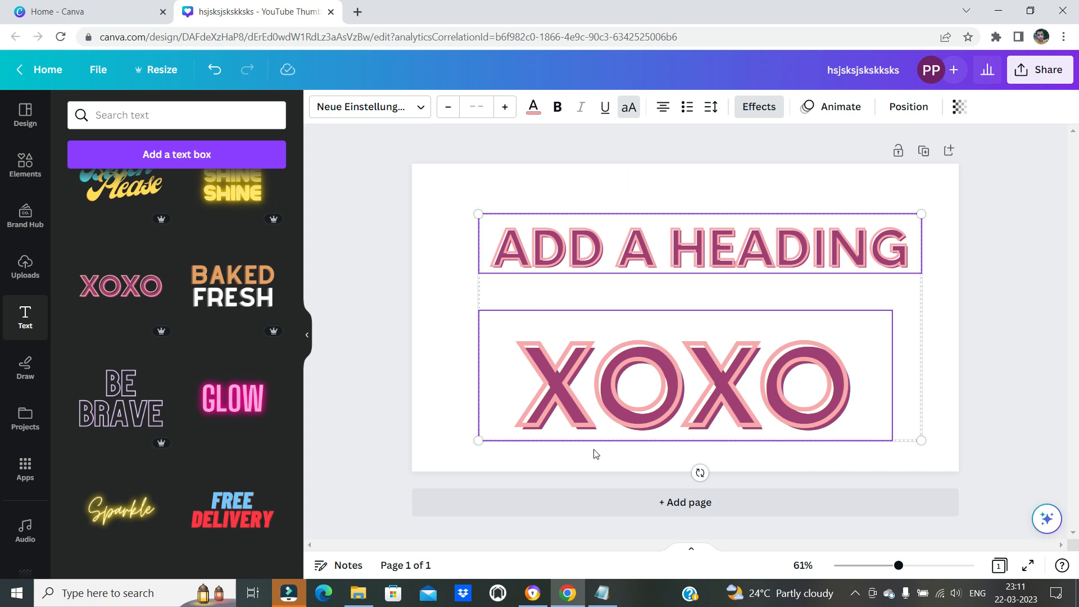
key("ctrl+shift+7")
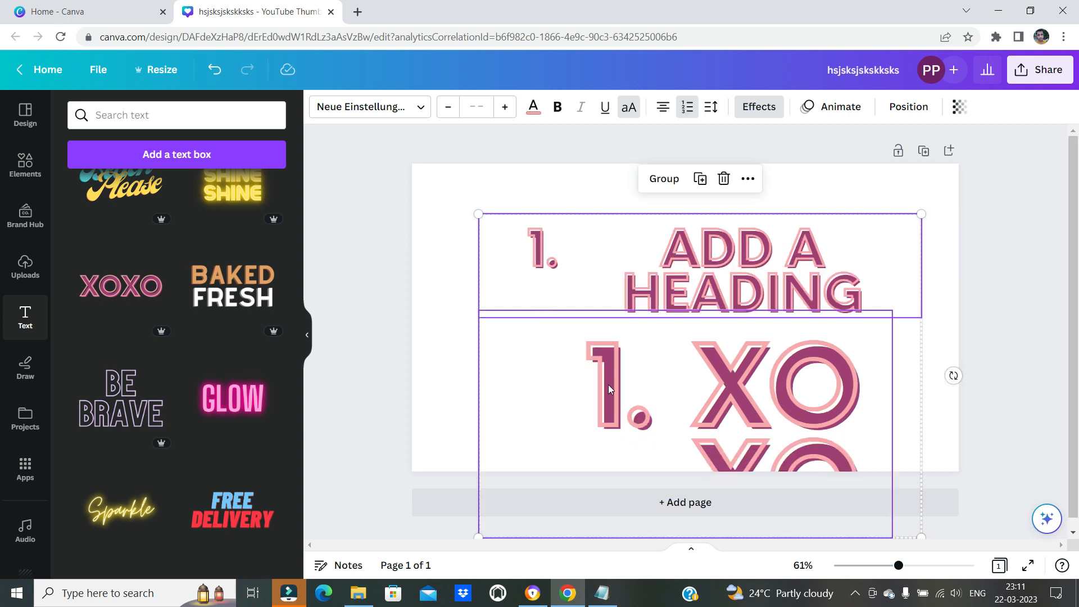
Delete both text boxes, and undo both the deletion and the numbered lists
key("Delete")
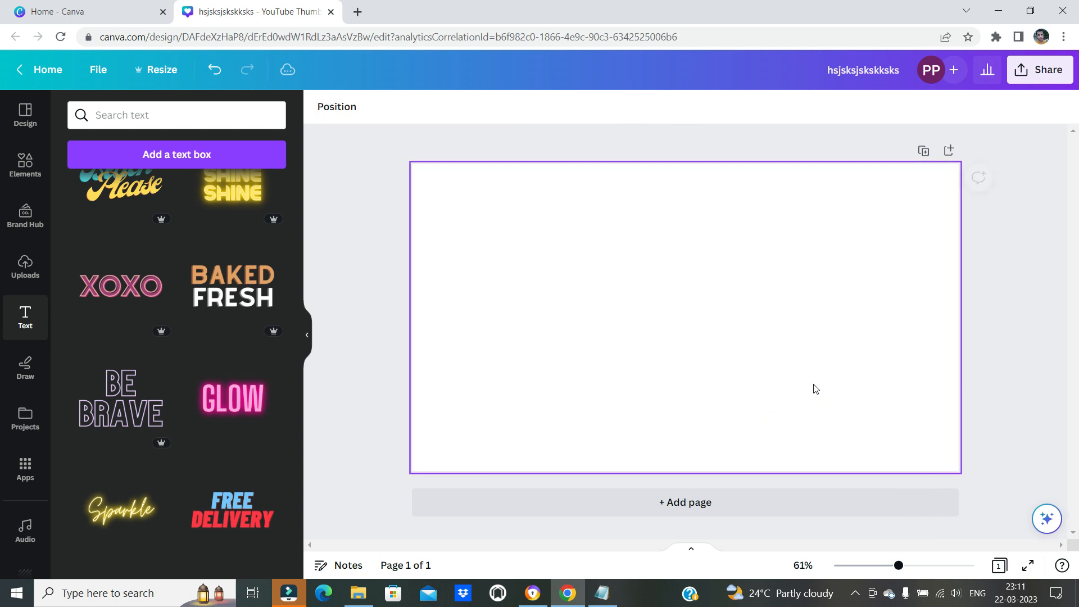
key("ctrl+z")
key("ctrl+z")
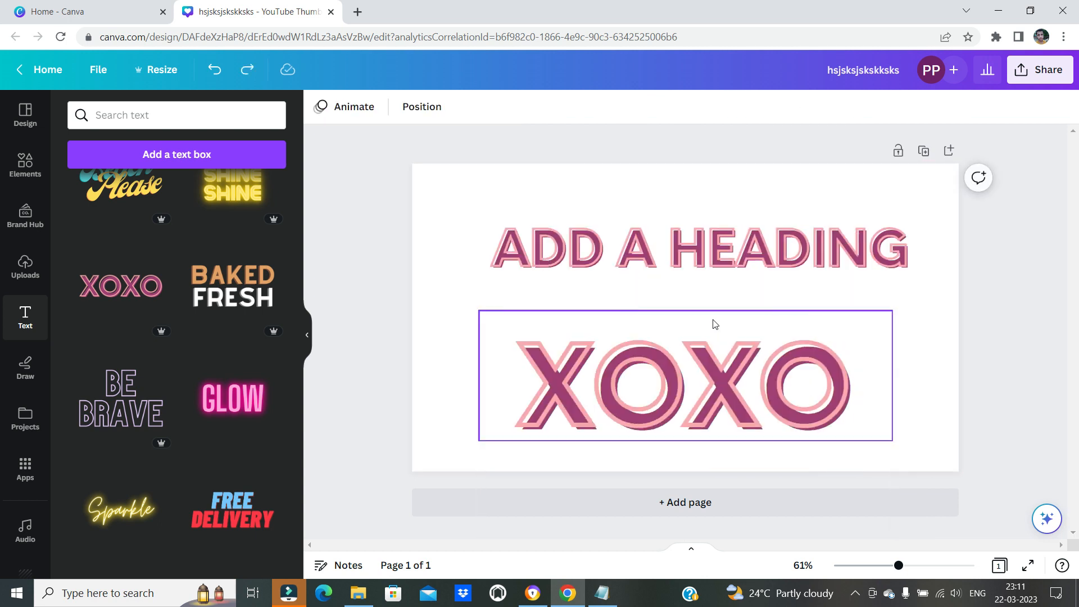
Turn only the ADD A HEADING text into a numbered list
left_click(575, 241)
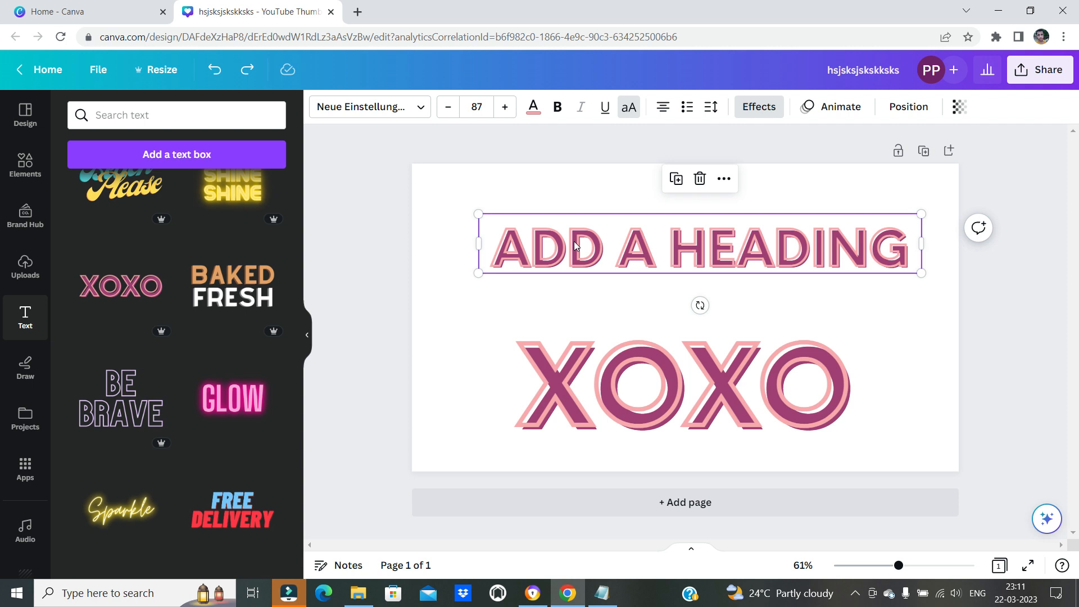
key("ctrl+shift+7")
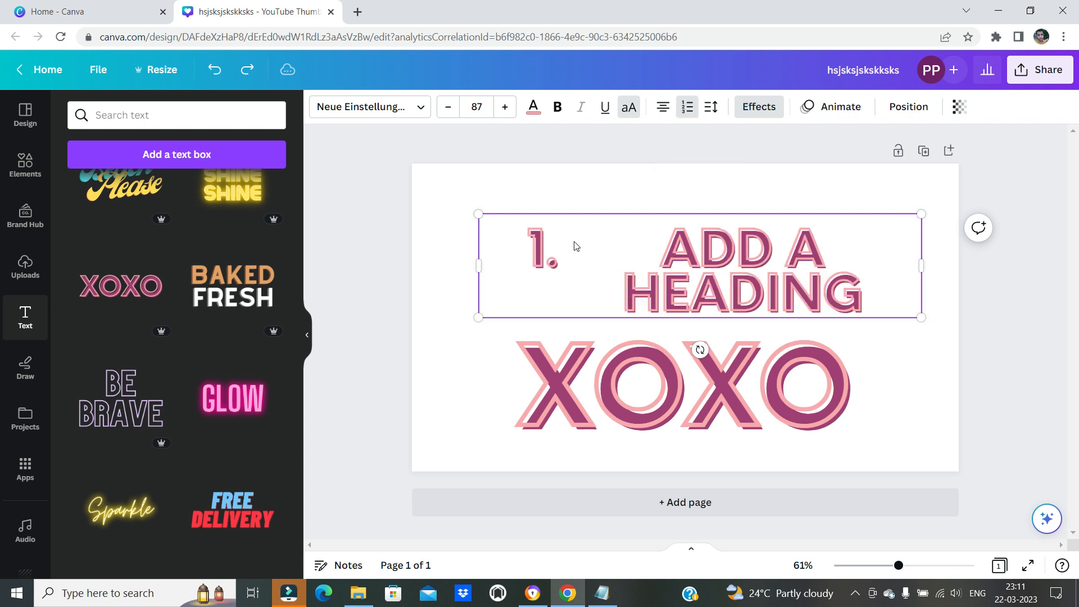
Check the list shortcuts in Notepad, return to Canva and open the XOXO text for editing
left_click(601, 592)
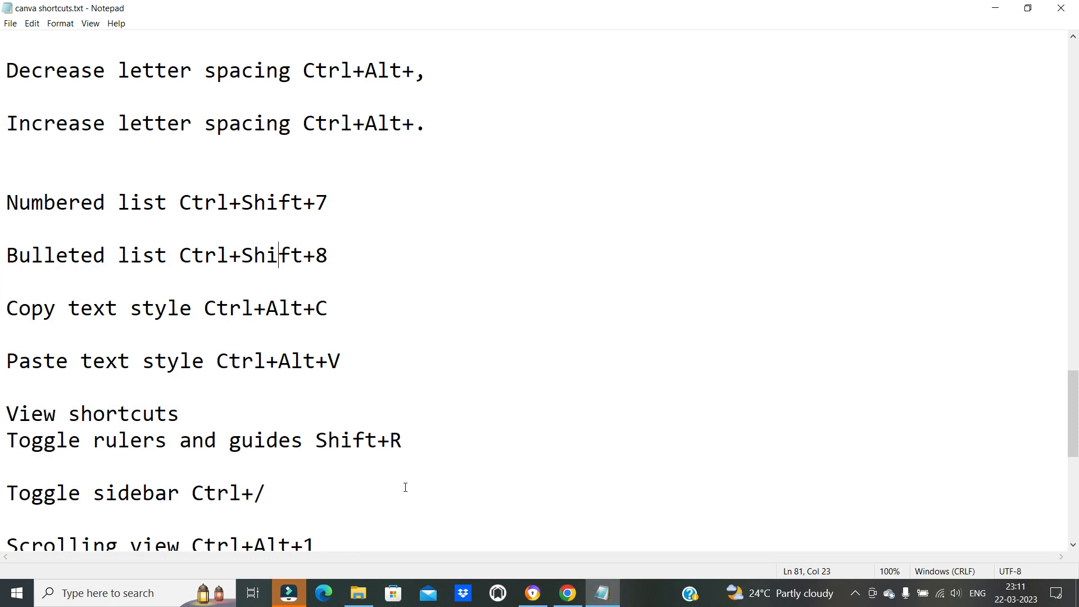
left_click(567, 592)
left_click(669, 388)
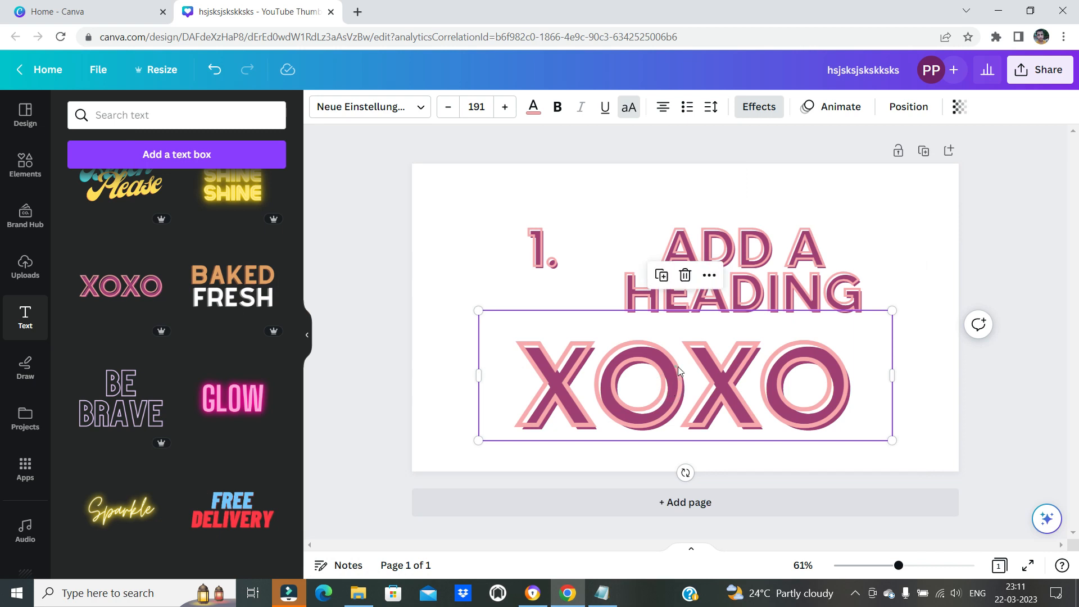
left_click(675, 366)
left_click(884, 372)
left_click(710, 397)
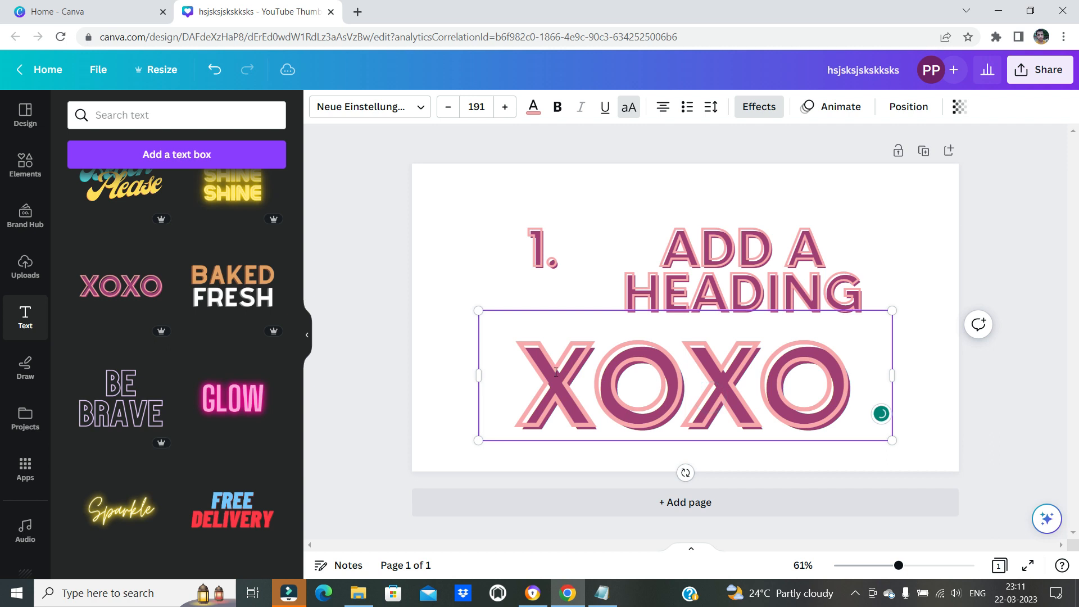
Delete the numbered heading and move the XOXO text up, and undo these changes along with the heading's numbering
left_click(706, 278)
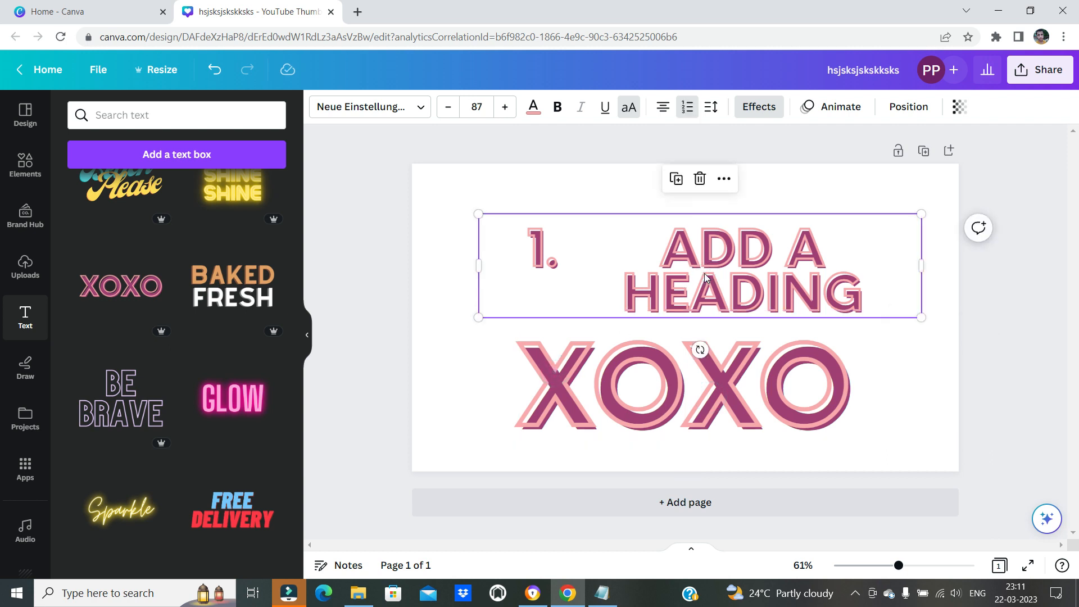
key("Delete")
left_click_drag(693, 346, 695, 270)
key("ctrl+z")
key("ctrl+z")
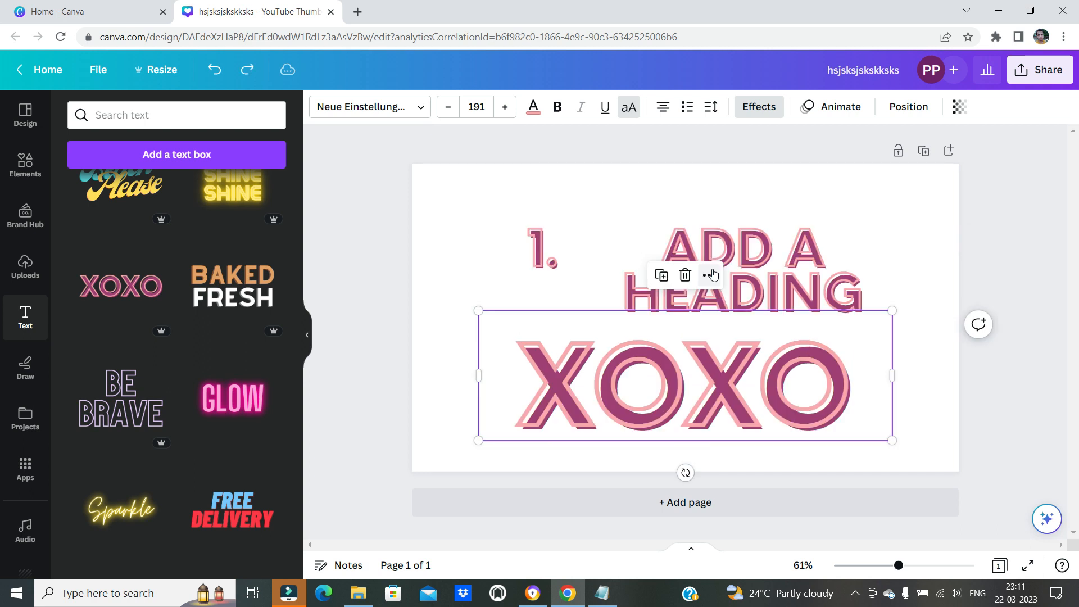
key("ctrl+z")
Select the heading, switch to Notepad and highlight the numbered list and bulleted list shortcuts
left_click(789, 253)
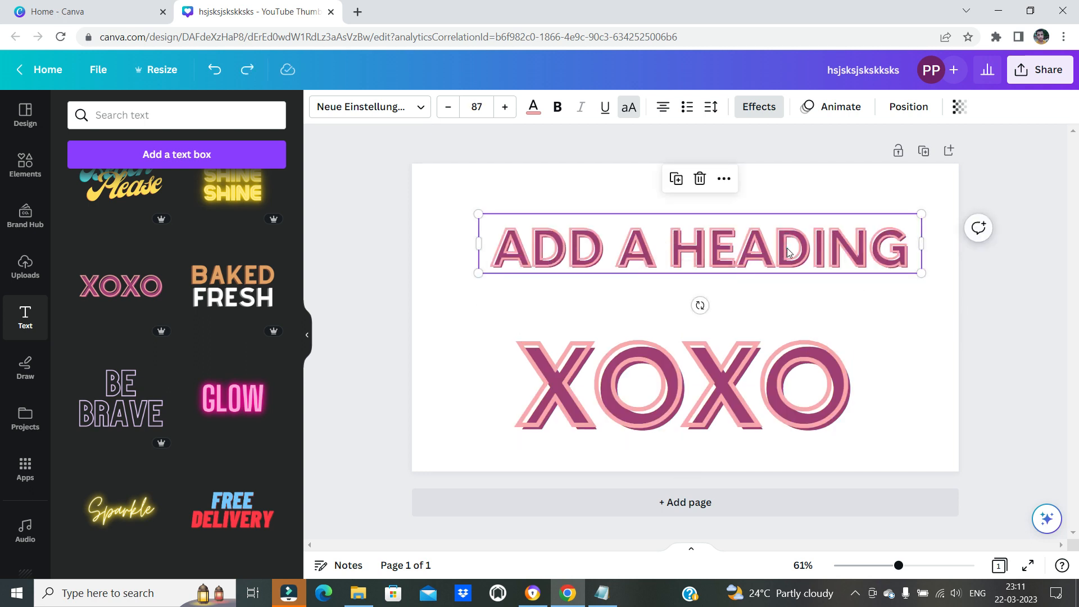
left_click(788, 253)
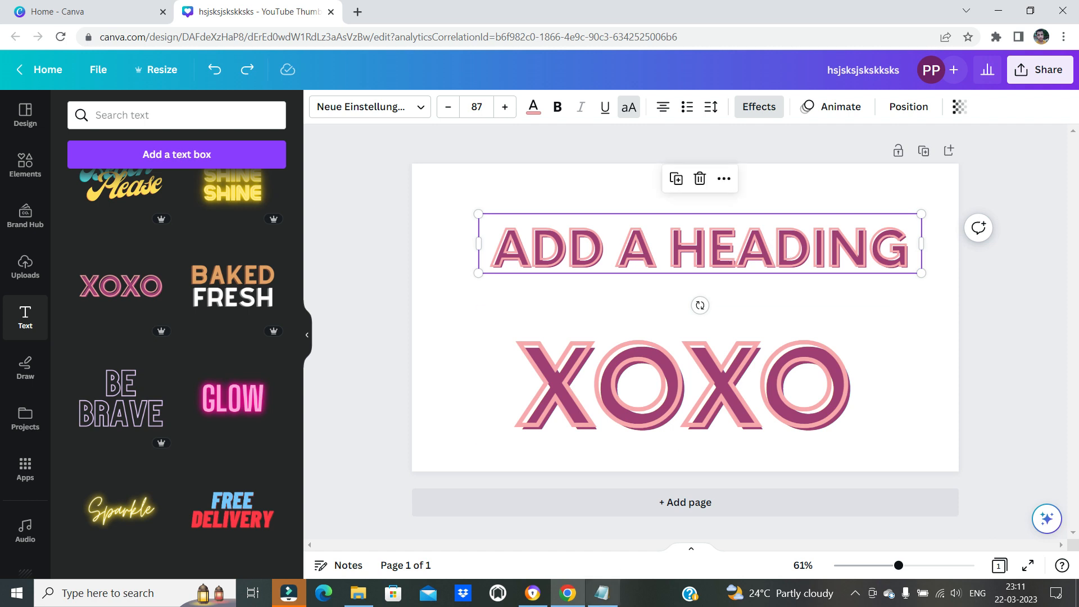
left_click(601, 593)
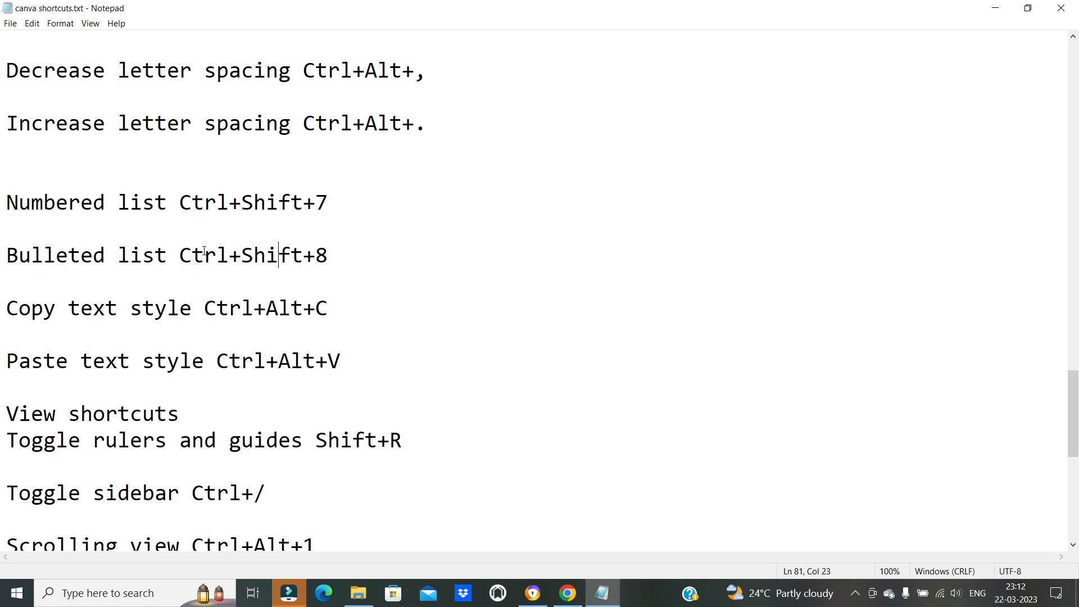
left_click_drag(204, 250, 369, 235)
left_click(280, 258)
left_click_drag(211, 257, 406, 251)
left_click(401, 388)
left_click_drag(181, 202, 293, 203)
left_click(264, 257)
left_click_drag(260, 250, 335, 245)
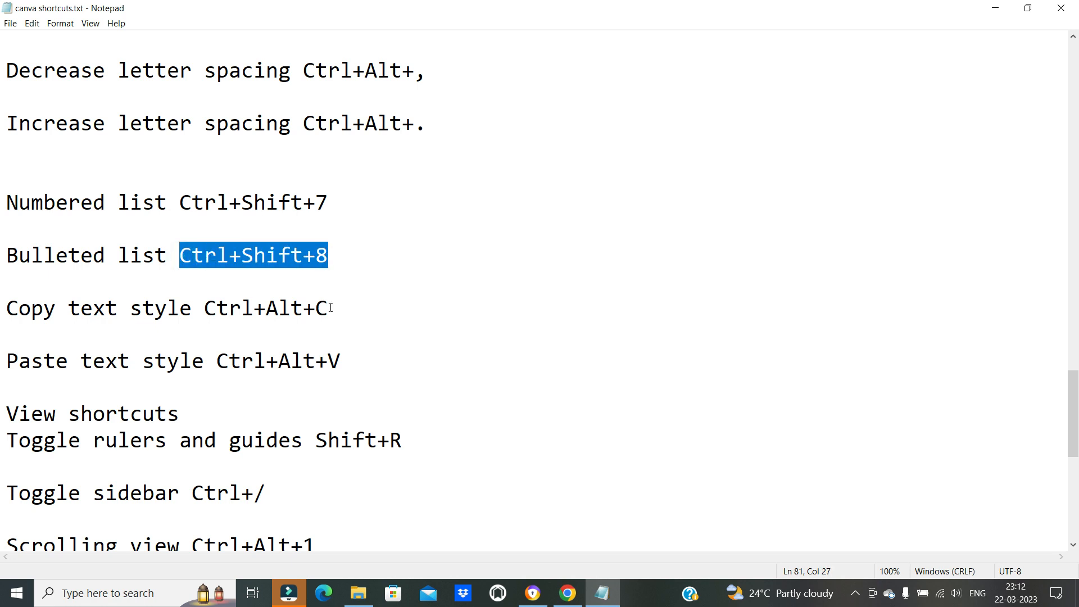
left_click(212, 254)
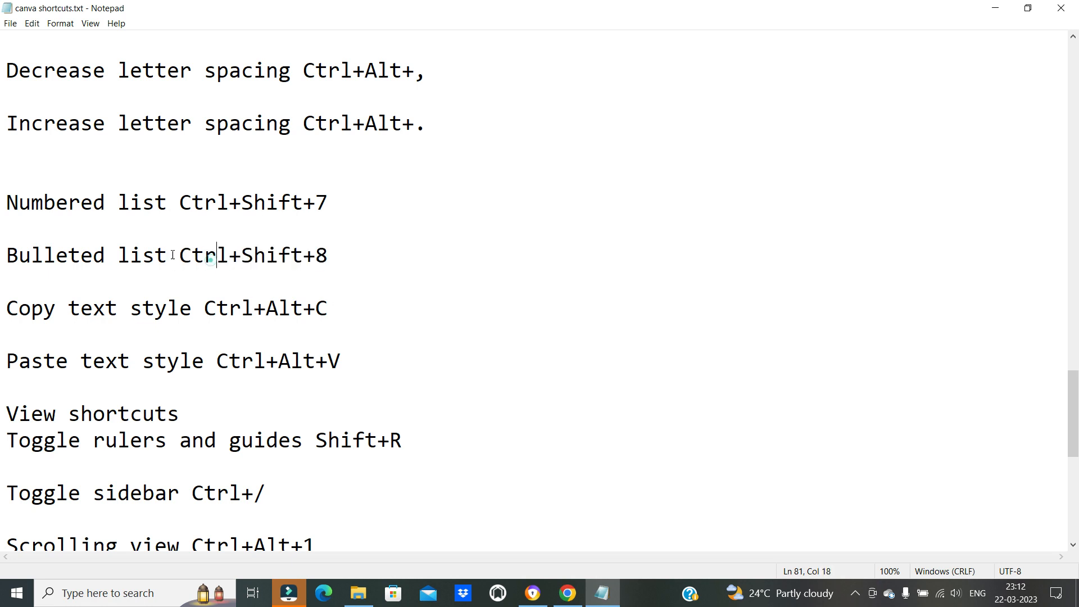
Return to Canva, select all the words of the ADD A HEADING text and format them as a numbered list
left_click(600, 591)
double_click(732, 250)
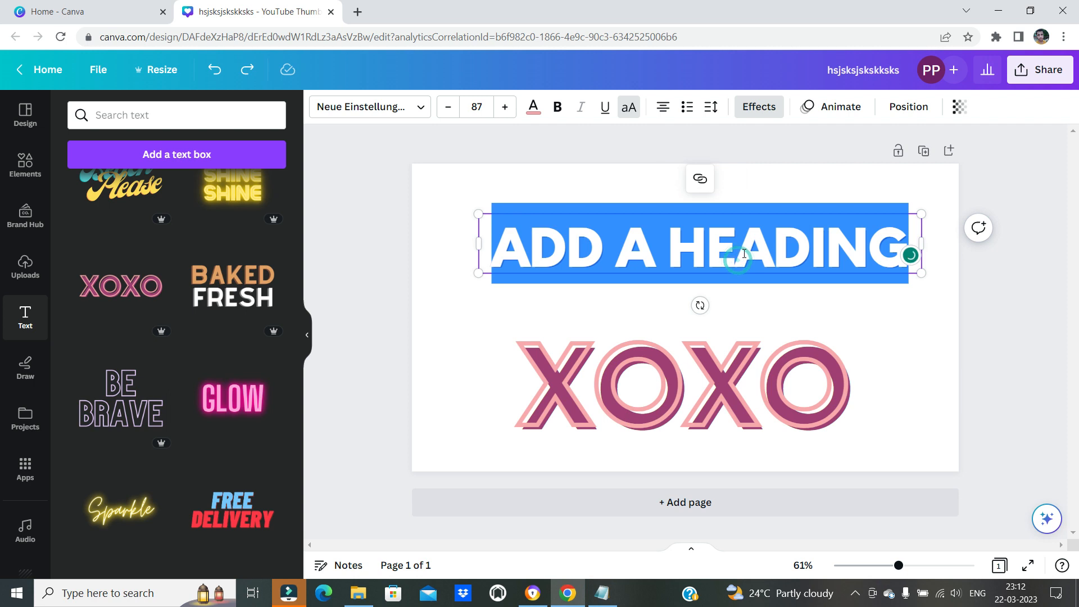
left_click(739, 254)
left_click(746, 252)
double_click(747, 246)
left_click(748, 245)
left_click_drag(500, 239, 896, 232)
key("ctrl+shift+7")
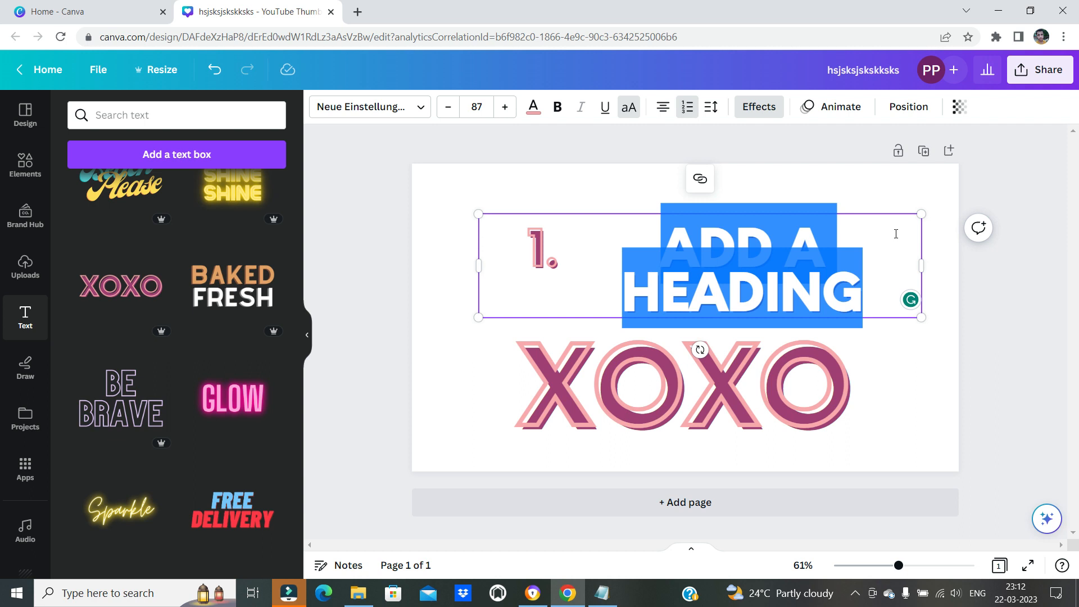
left_click(910, 416)
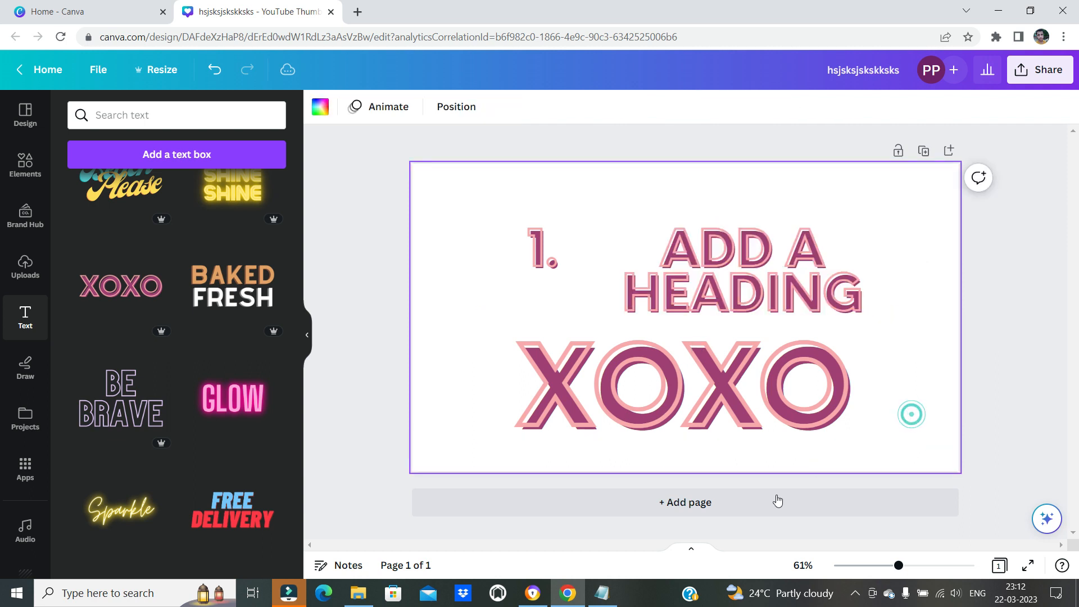
Switch to Notepad and highlight the paste text style and bulleted list shortcuts
left_click(602, 593)
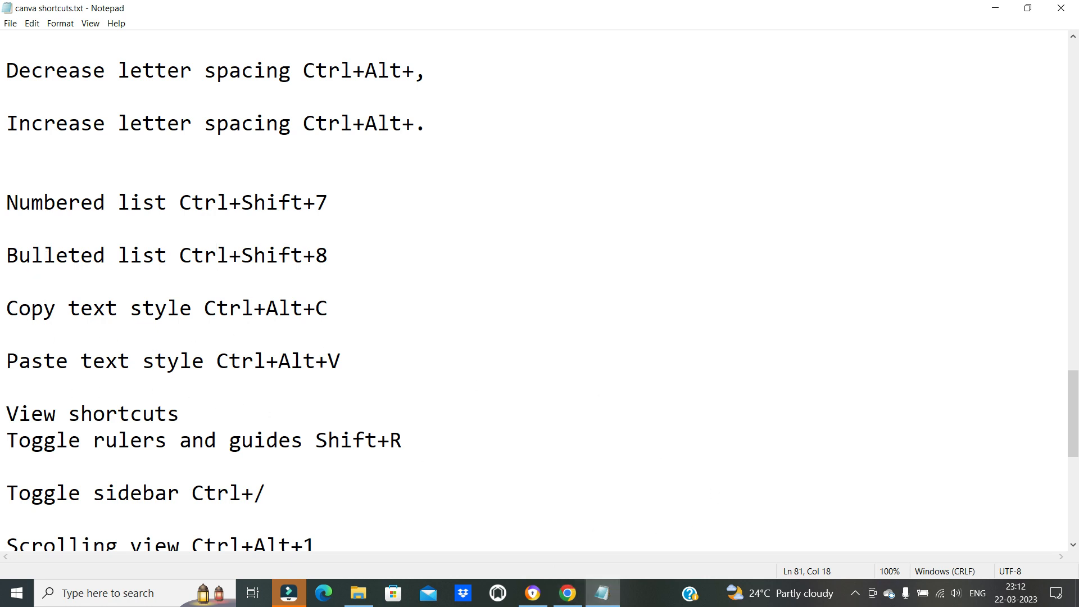
left_click_drag(37, 364, 438, 373)
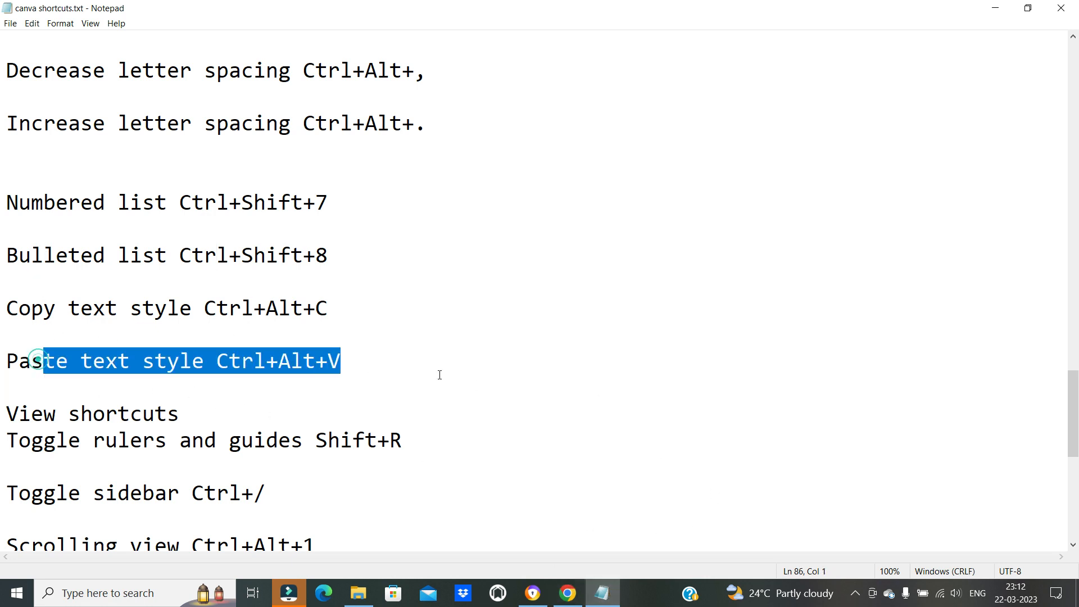
left_click(153, 388)
left_click_drag(138, 254, 333, 259)
left_click(200, 305)
left_click_drag(146, 241, 332, 260)
left_click(139, 306)
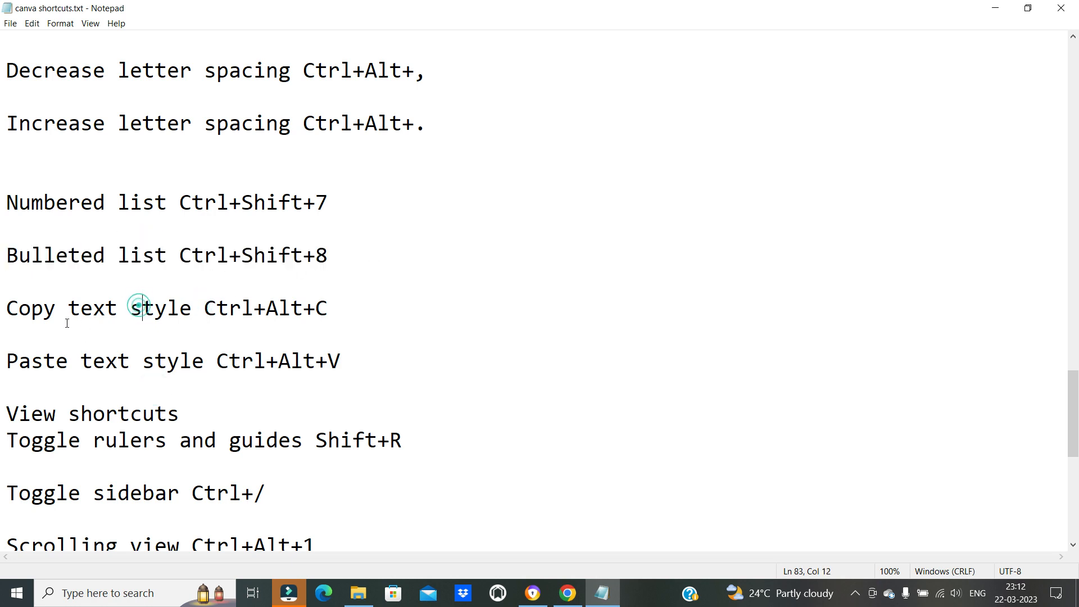
Look through the view shortcuts and comment shortcuts down to the end of the Notepad list
scroll(140, 306, "down", 1)
left_click_drag(59, 336, 179, 336)
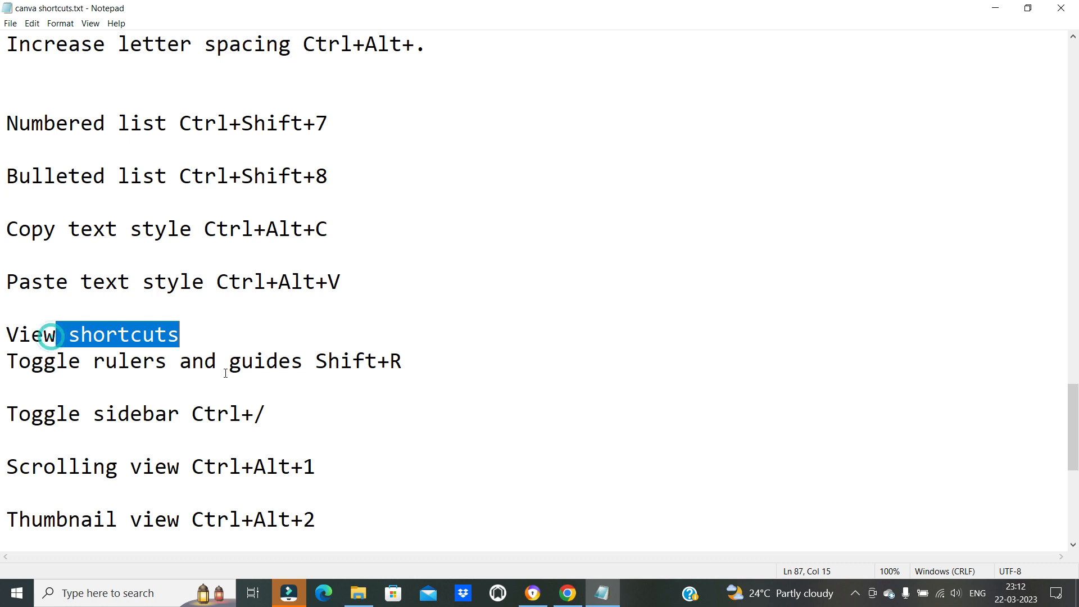
scroll(228, 368, "down", 1)
left_click(56, 202)
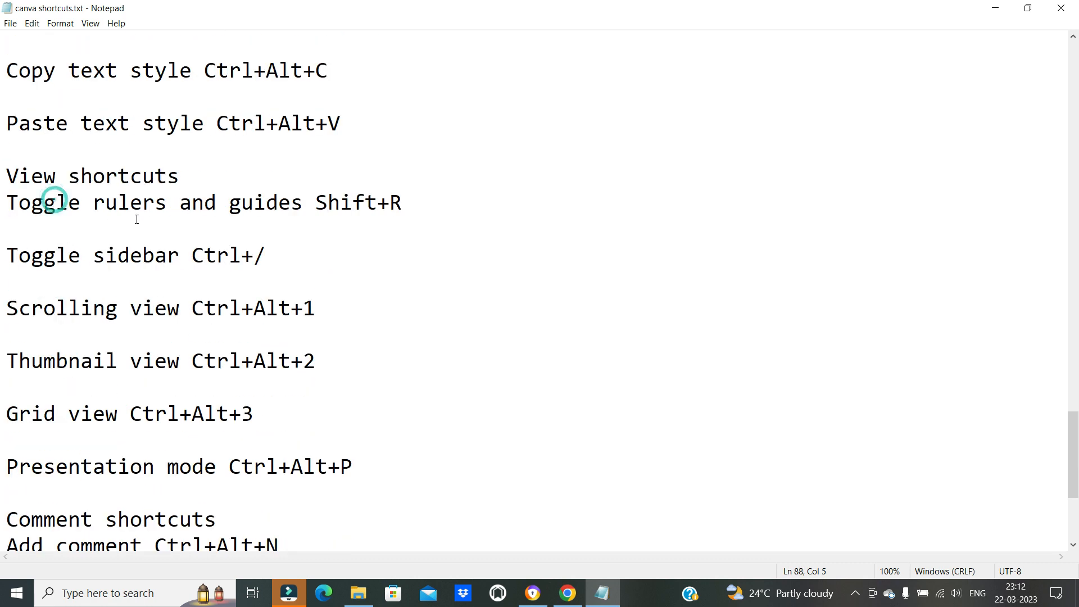
scroll(128, 427, "down", 1)
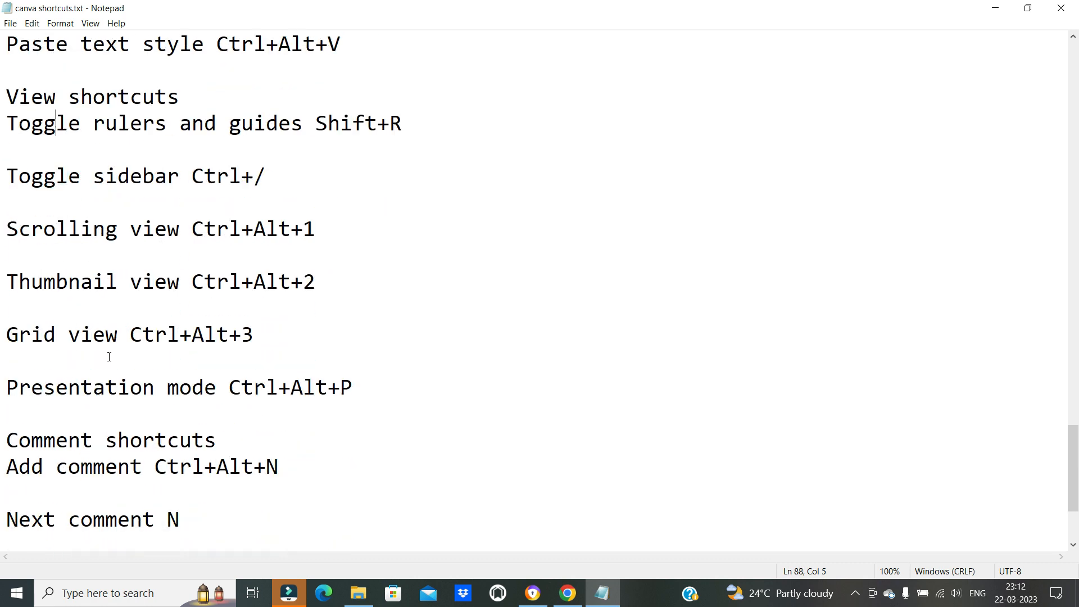
scroll(115, 287, "down", 2)
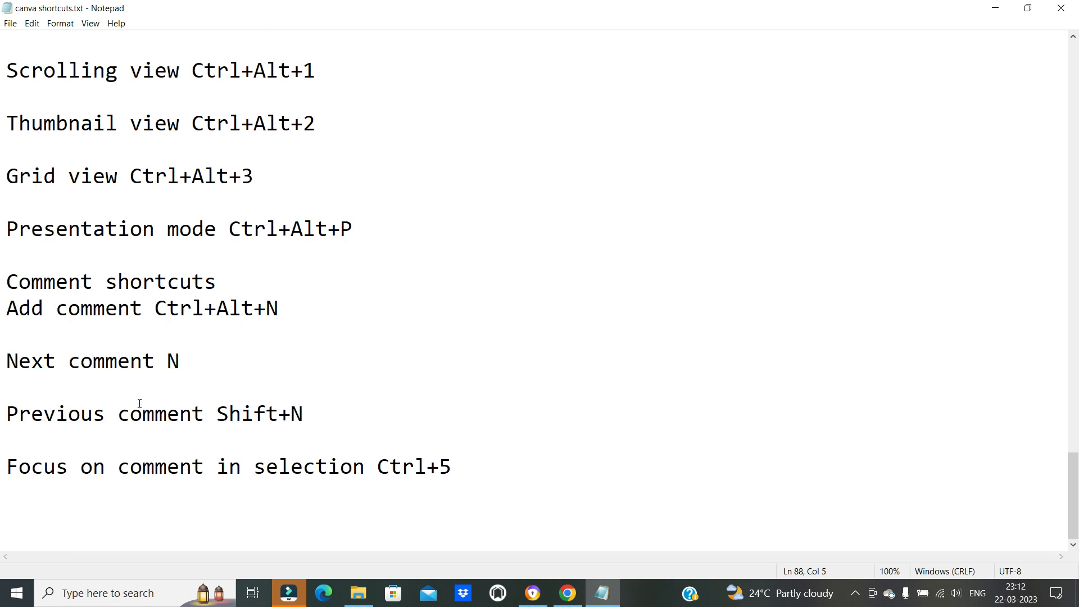
Look back up through the text, zooming and element shortcuts, and return to the Canva design
scroll(137, 403, "up", 9)
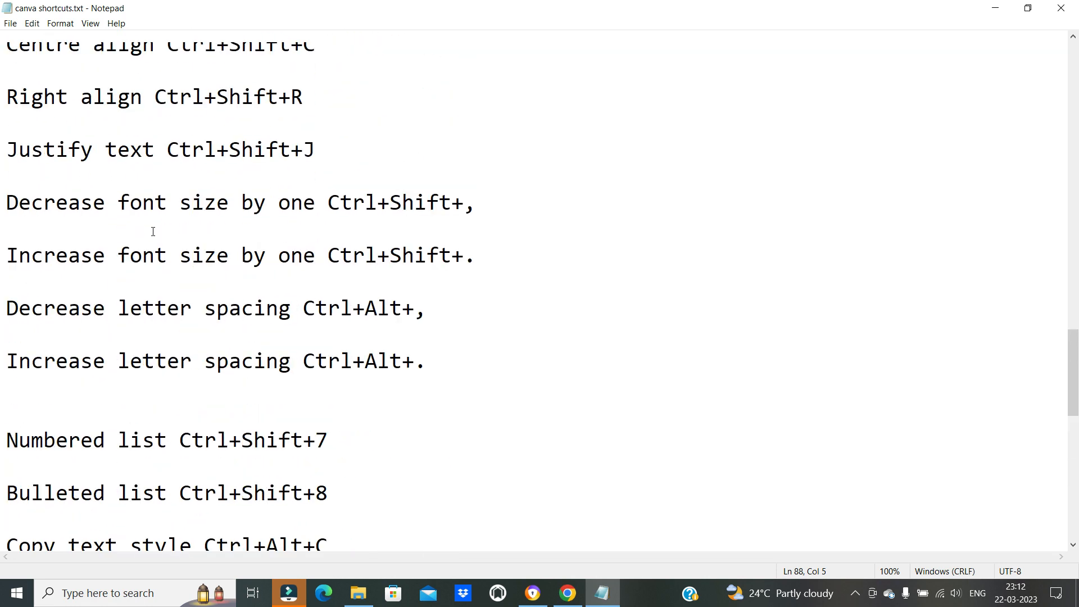
scroll(153, 231, "up", 4)
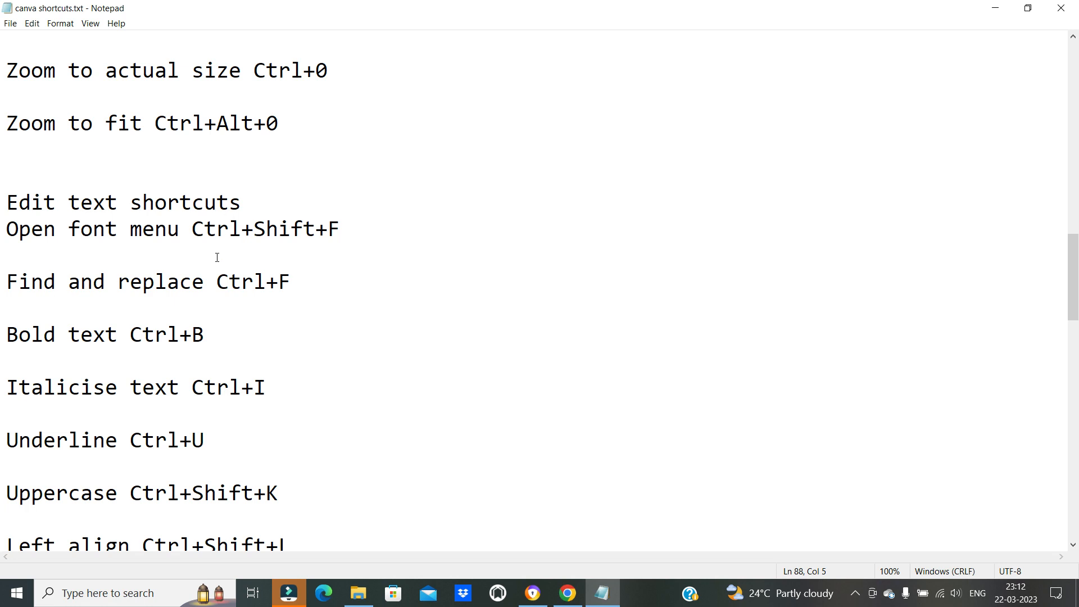
scroll(448, 396, "up", 6)
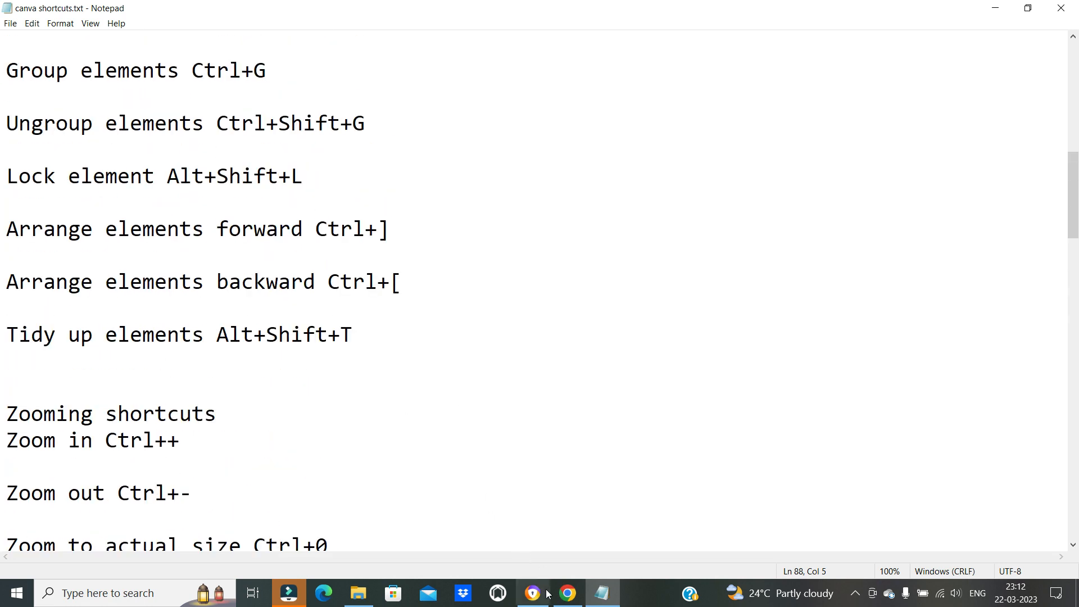
left_click(567, 592)
left_click(476, 239)
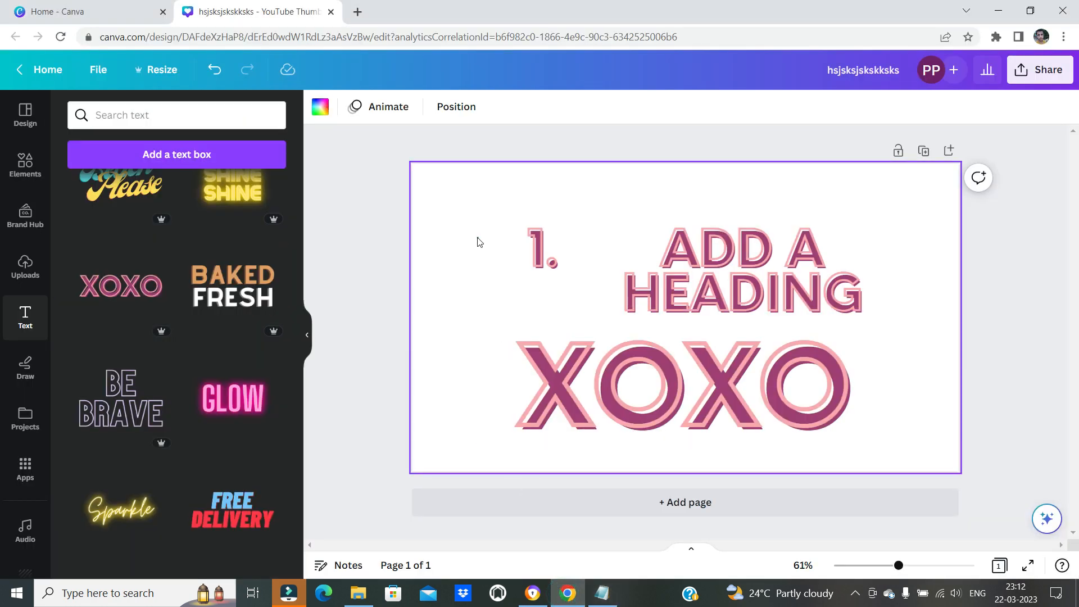
Switch to Notepad, view the basic shortcuts at the start of the list and go back to Canva
left_click(597, 603)
scroll(168, 112, "up", 8)
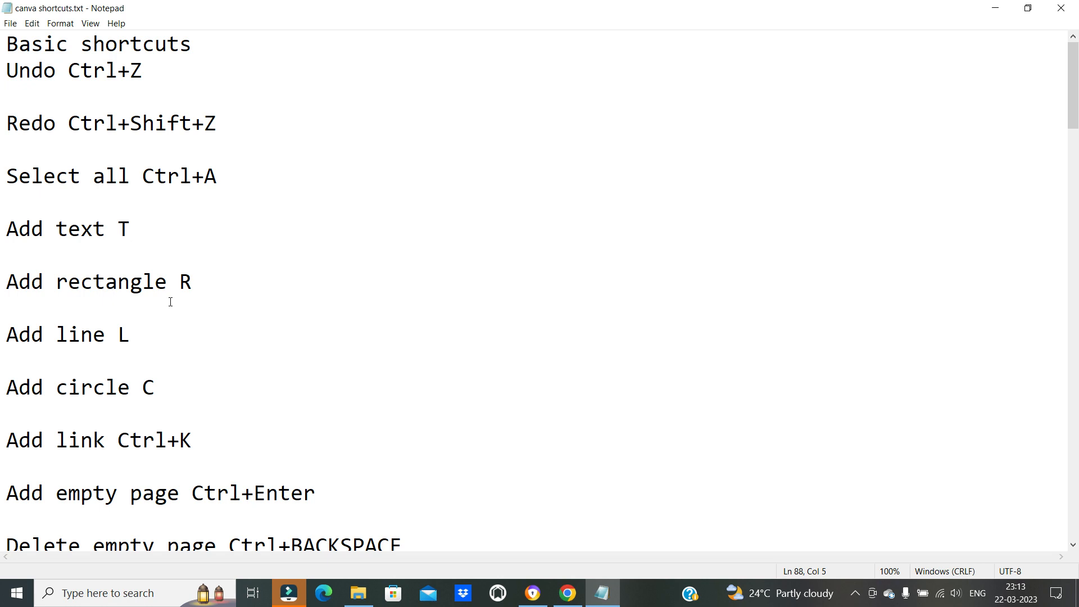
left_click(602, 594)
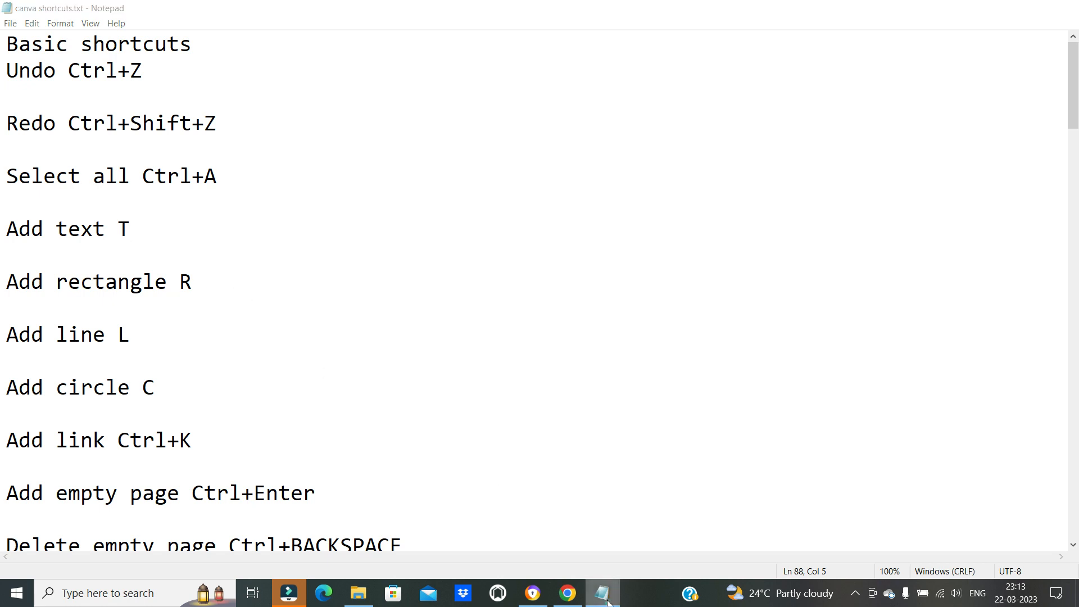
left_click(440, 277)
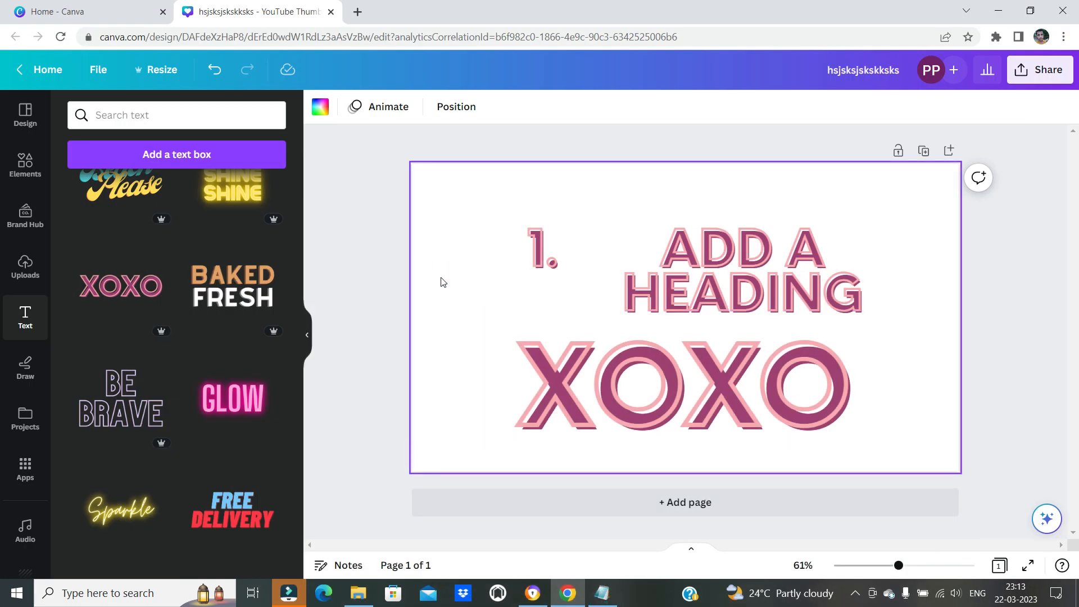
Reopen the Notepad list, review the basic and element shortcuts again, and switch back to the Canva design
left_click(595, 593)
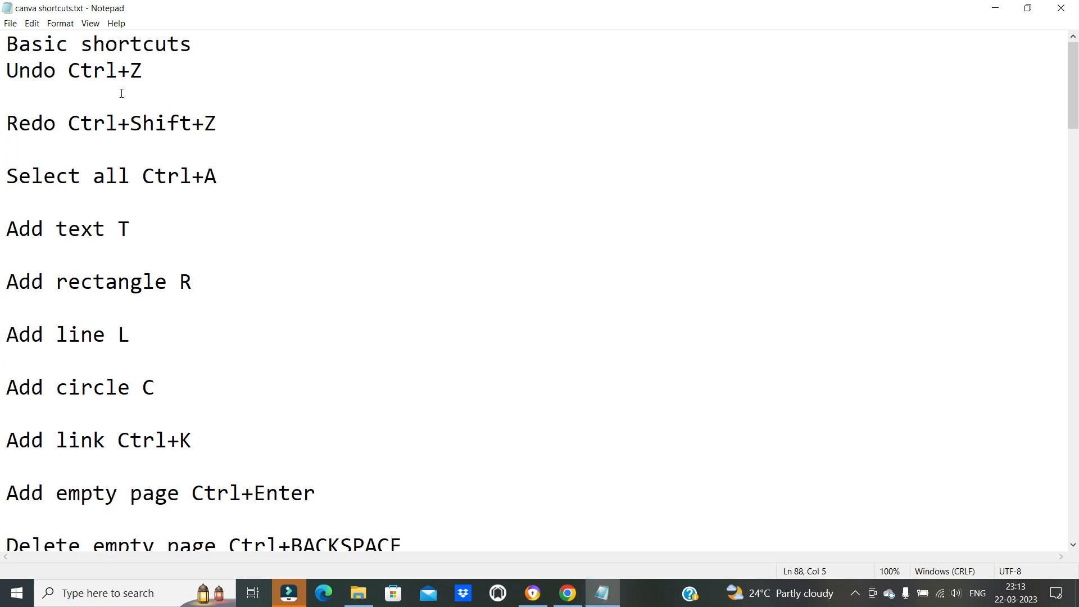
scroll(169, 259, "down", 4)
scroll(144, 278, "down", 3)
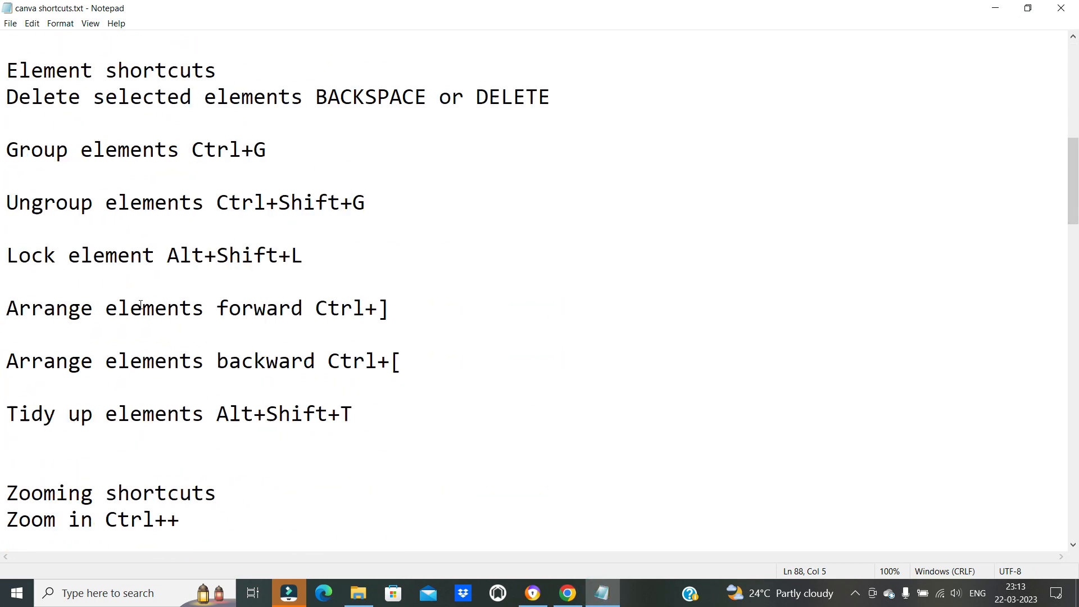
scroll(137, 264, "up", 2)
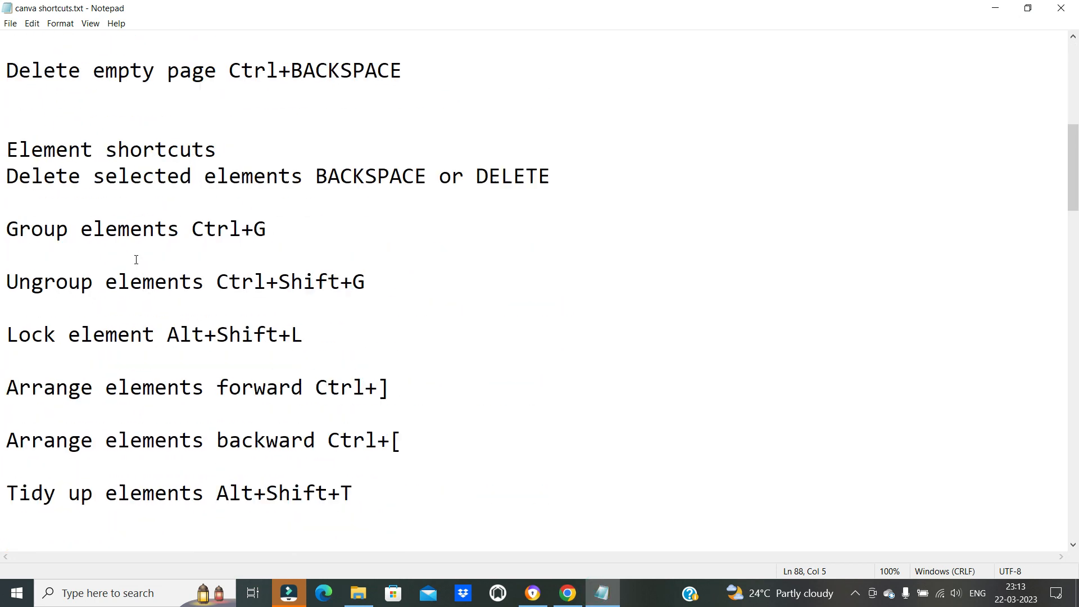
scroll(138, 286, "down", 6)
scroll(140, 287, "up", 9)
scroll(145, 286, "up", 2)
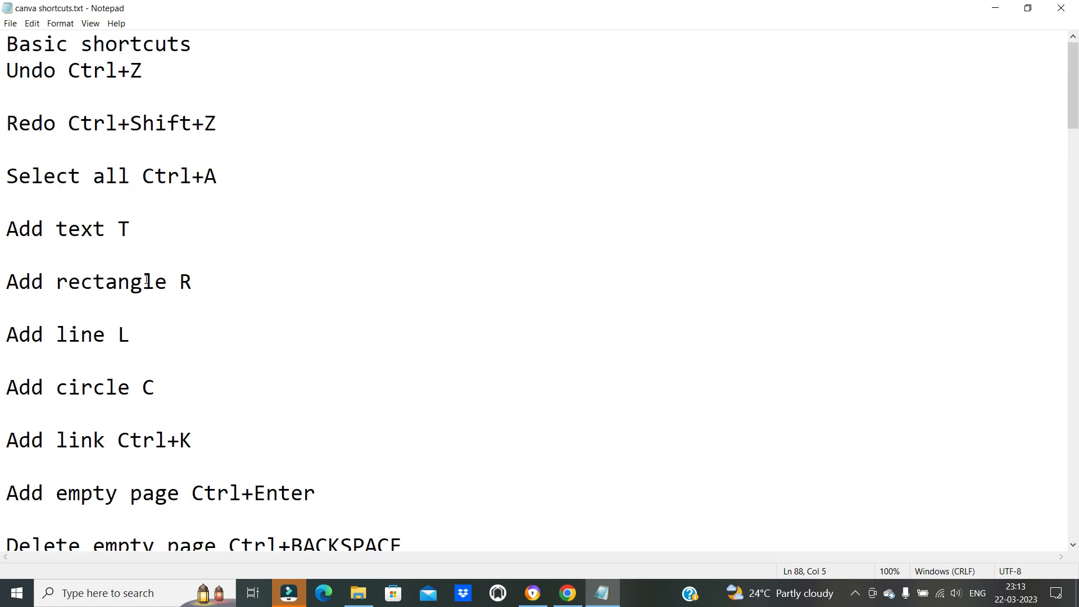
left_click(602, 592)
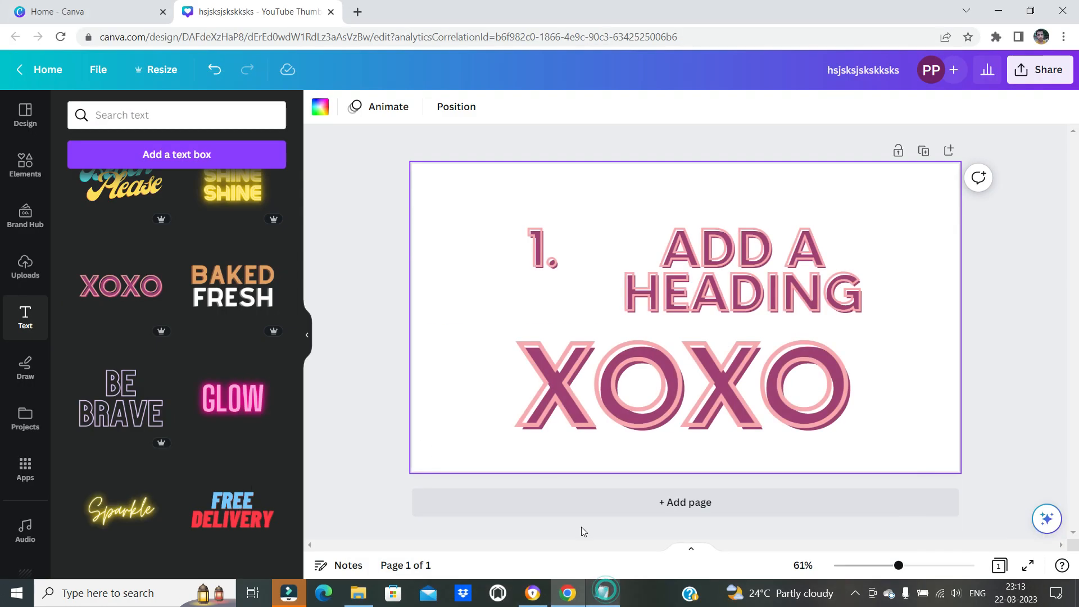
left_click(437, 400)
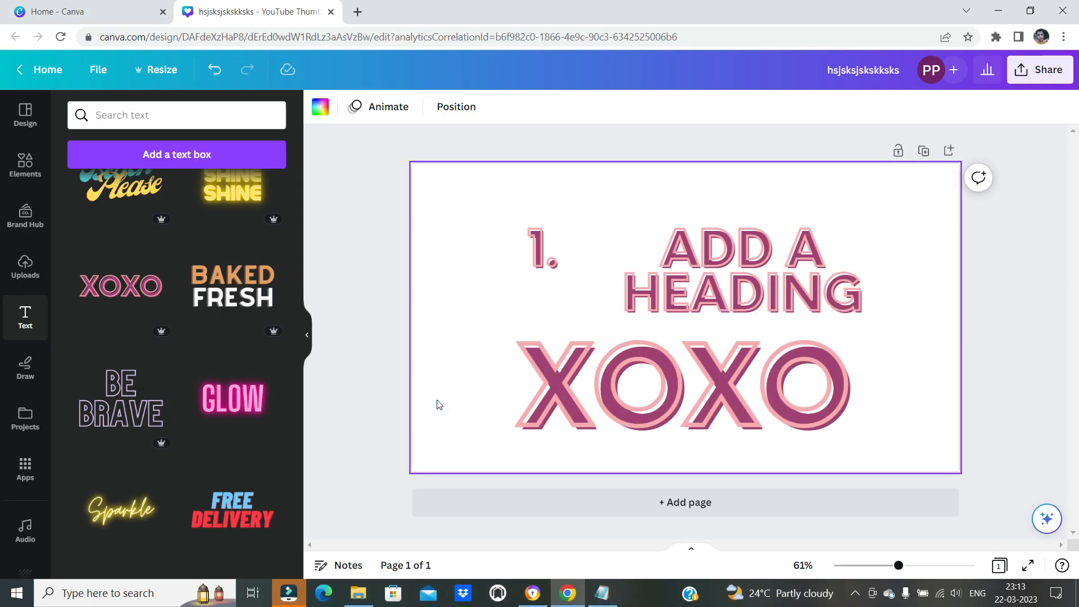